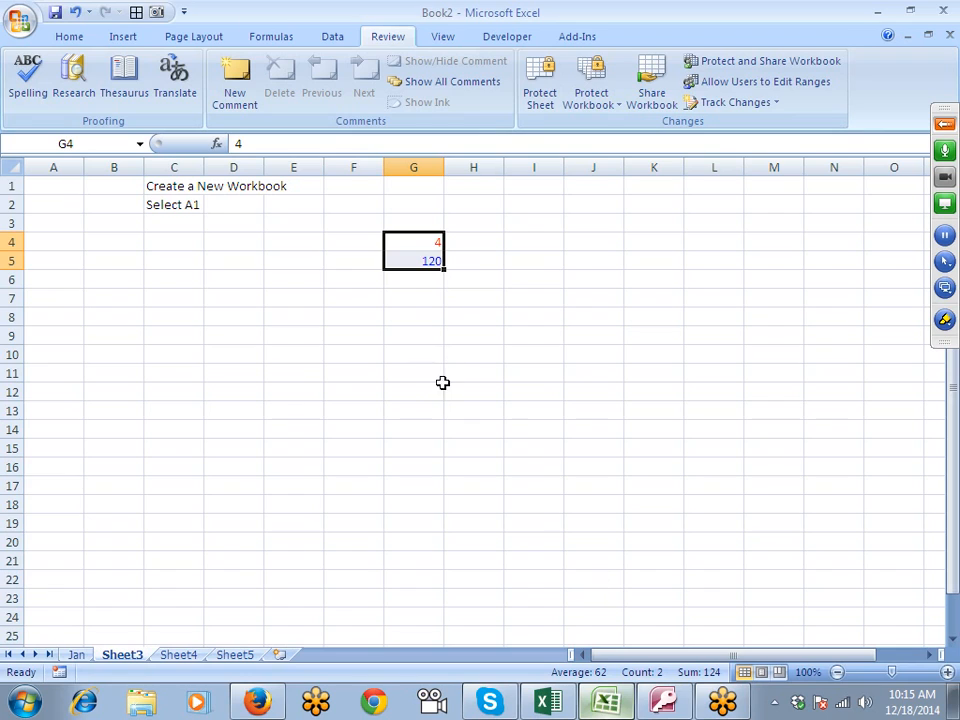
- Clear the contents of cells B1:I7 on Sheet3
drag(528, 298, 109, 150)
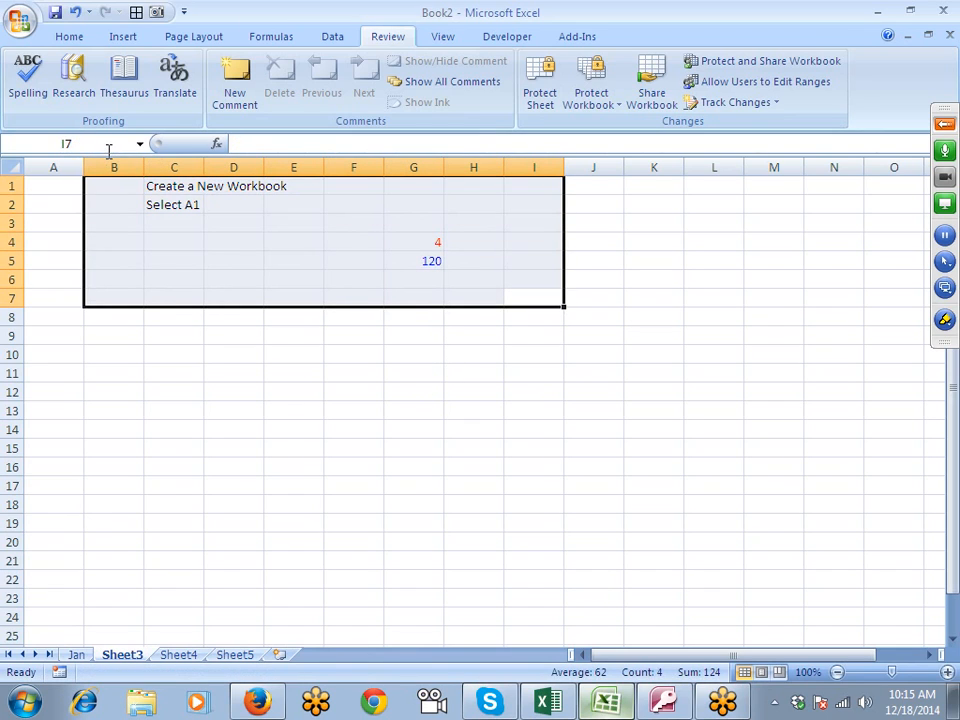
key(Delete)
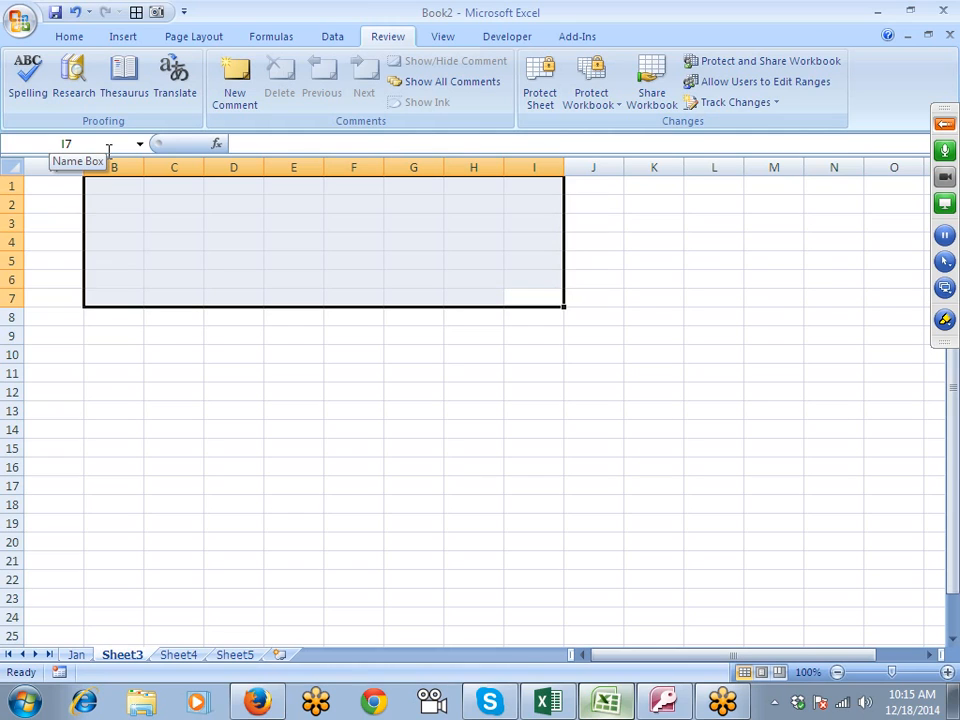
click(60, 200)
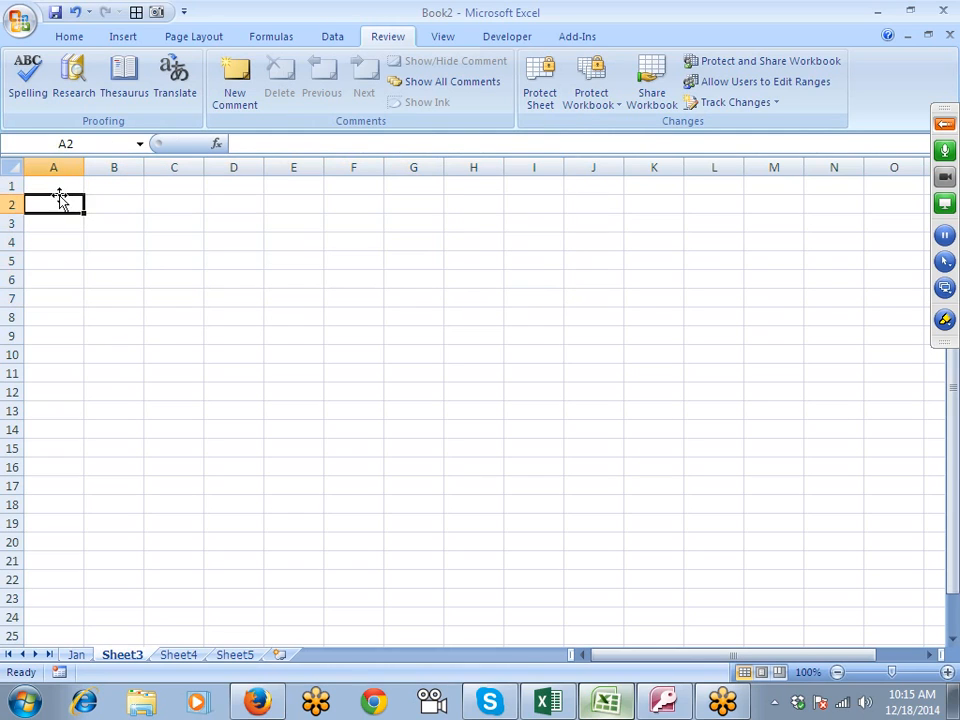
- Enter the headers Name, Roll and Marks in cells A1:C1
click(62, 183)
text(=)
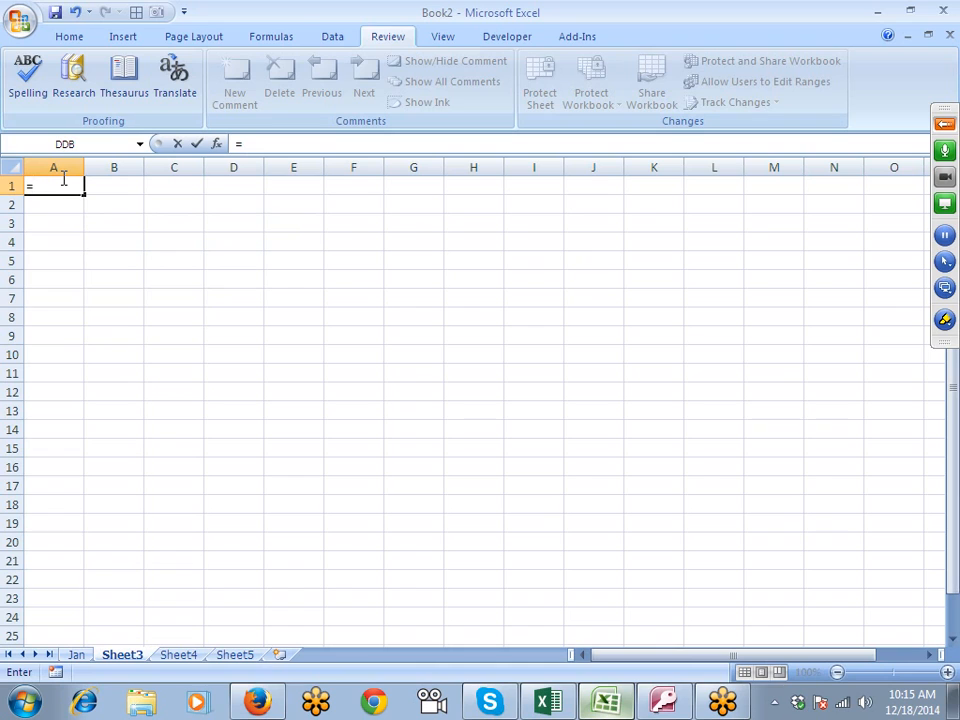
key(Escape)
text(Name)
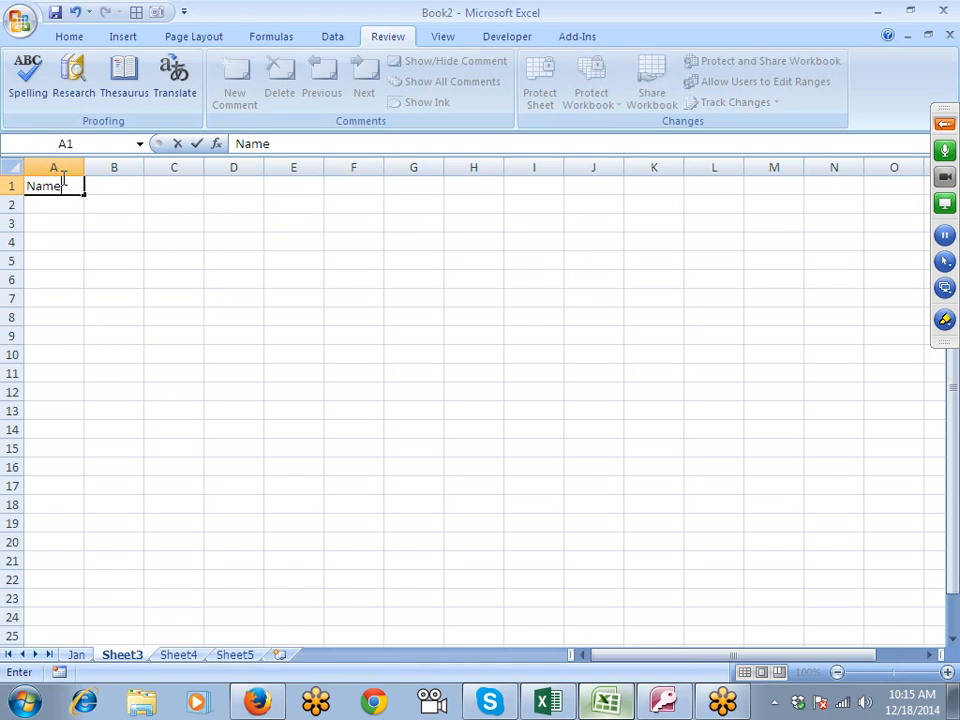
key(Tab)
text(Ro)
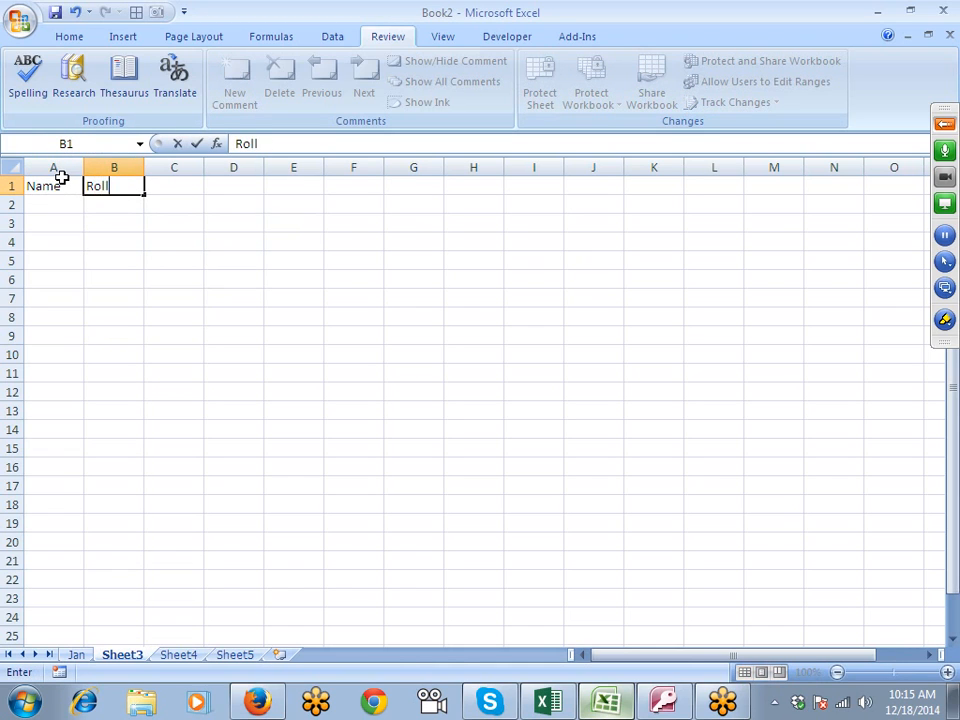
key(Tab)
text(M)
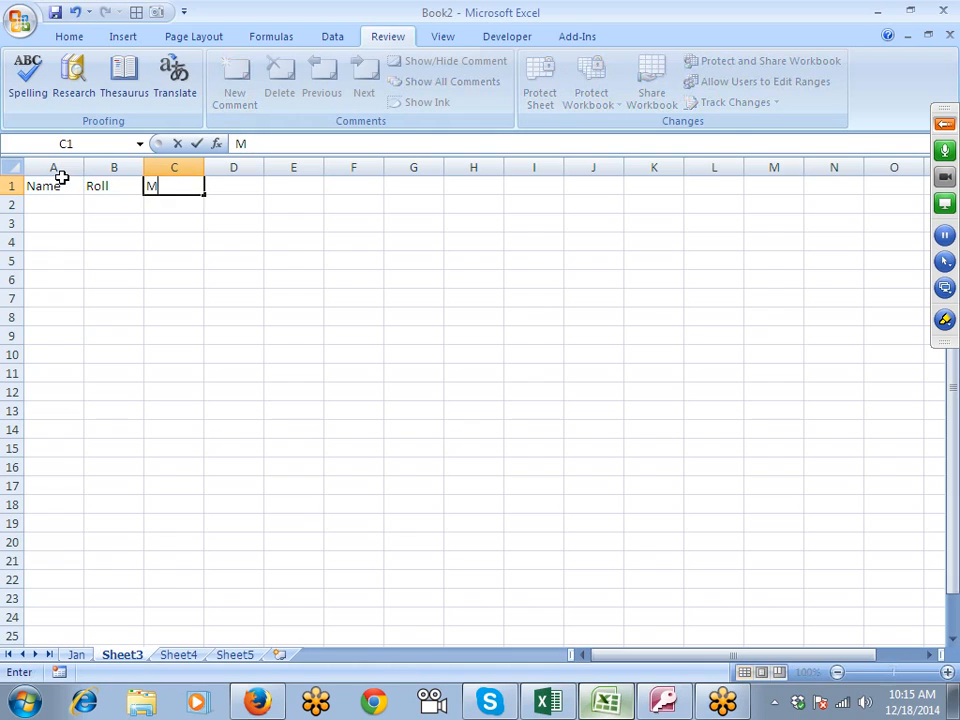
text(arks)
key(Return)
text(S)
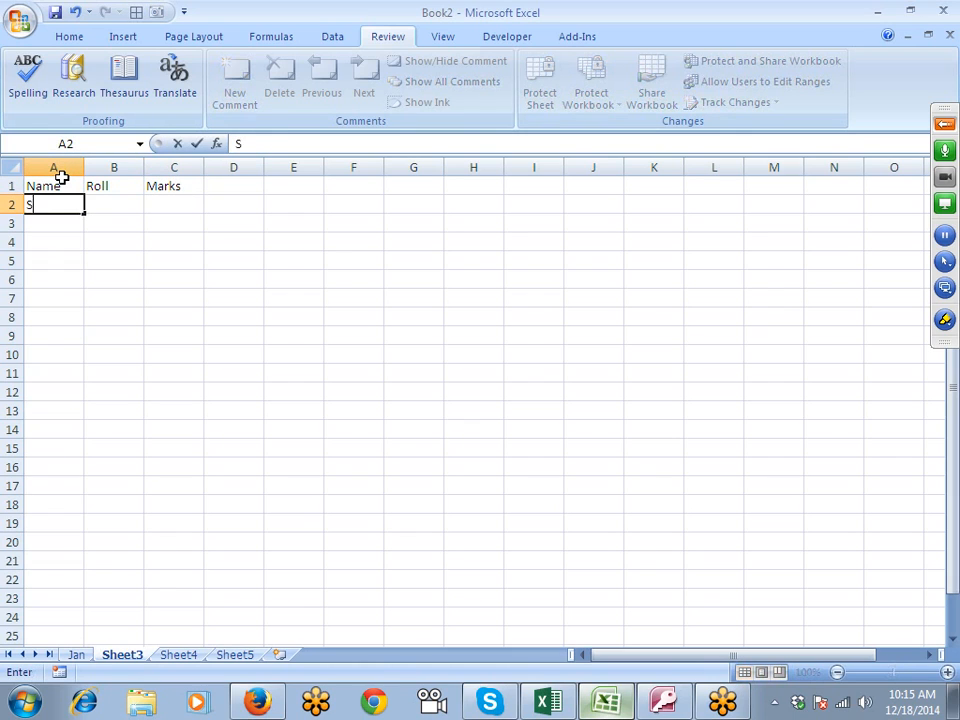
text(ujeet)
key(Return)
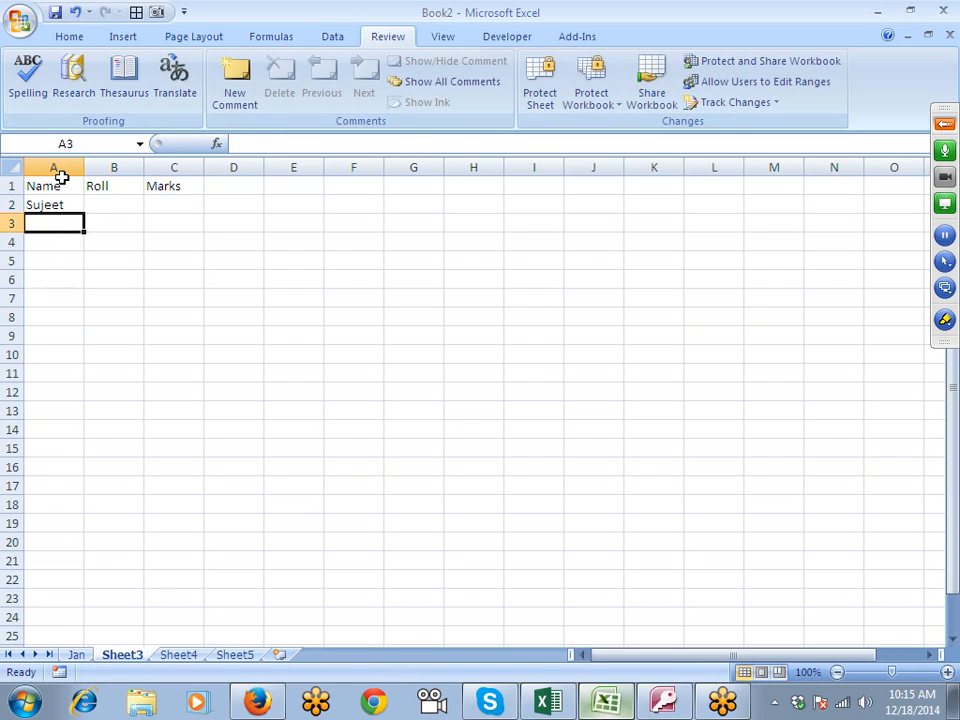
- Enter the first student's name in A2 and autofill the list of names down to A6
click(72, 204)
text(Pun)
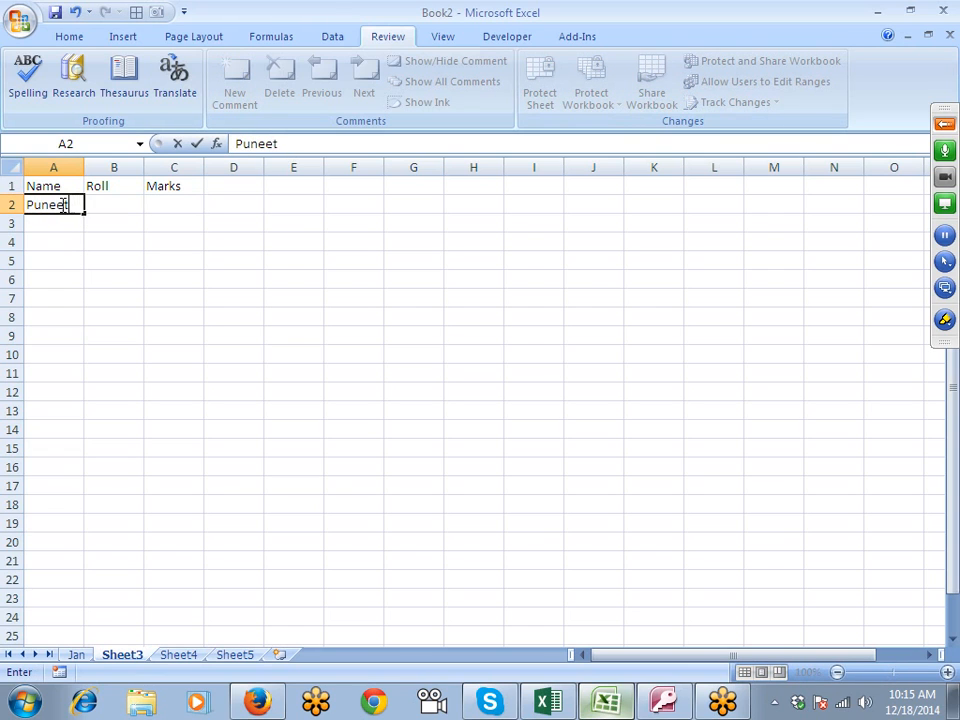
key(Return)
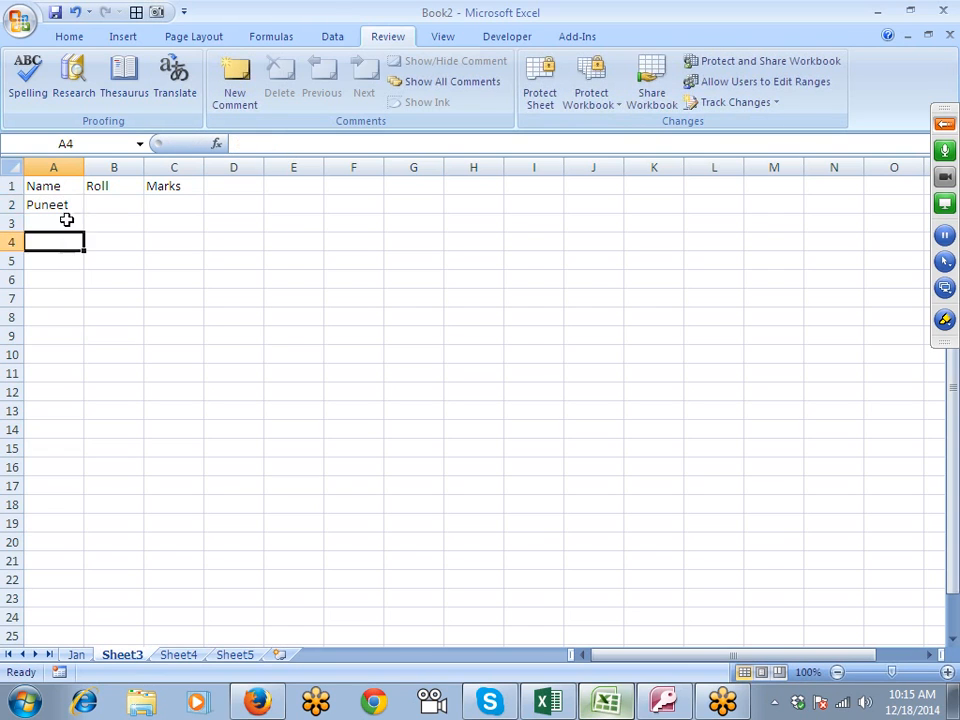
click(72, 206)
drag(84, 212, 82, 292)
- Enter 1 as the first roll number in cell B2
click(105, 207)
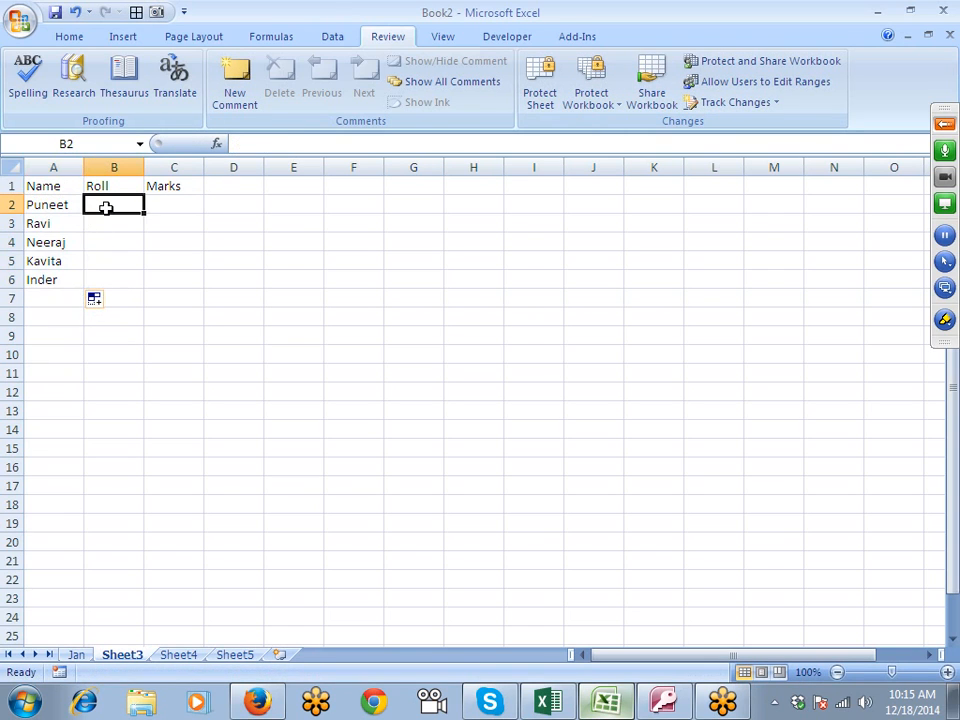
text(1)
key(Return)
text(2)
key(Return)
text(4)
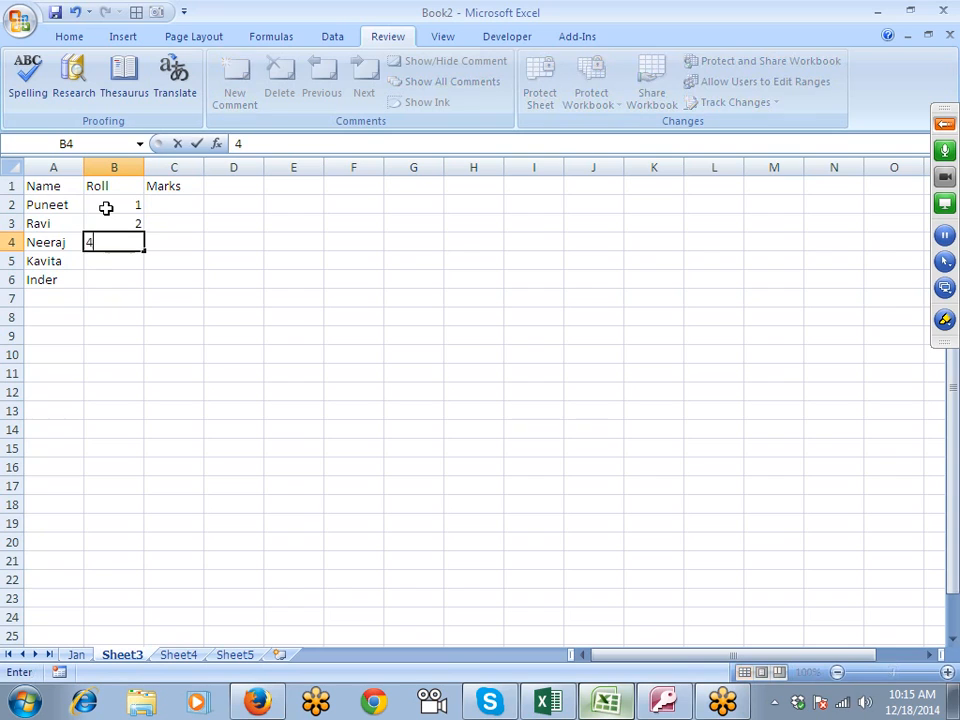
key(Escape)
- Enter the formula =B2+1 in B3 and fill it down to B6 to number the students
key(Up)
text(=)
click(105, 207)
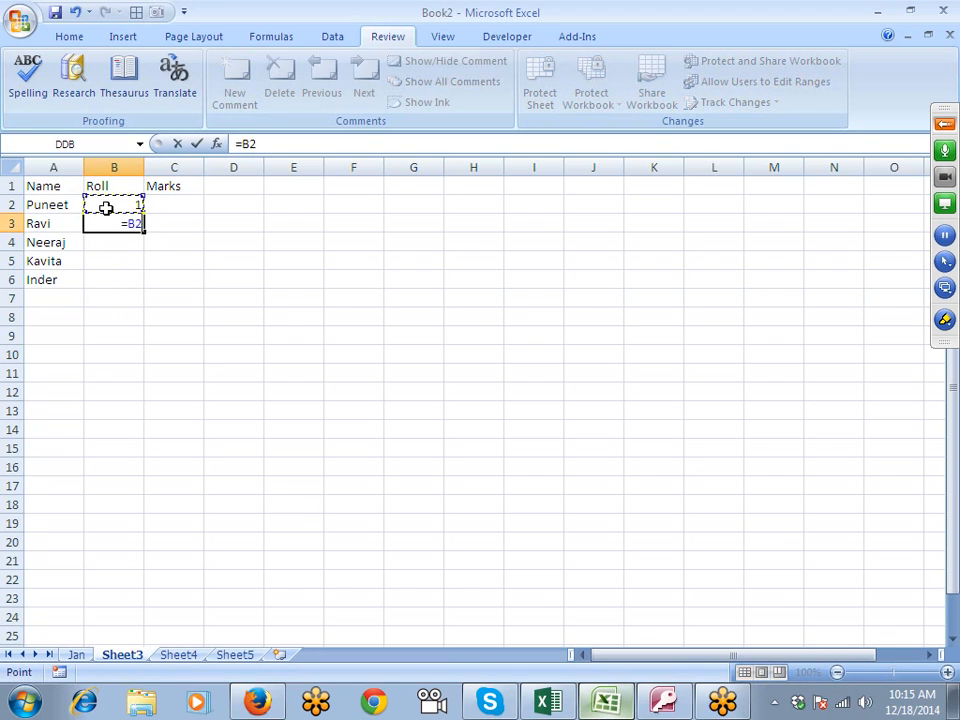
text(+1)
key(Return)
key(Up)
key(shift+Down)
key(shift+Down)
key(shift+Down)
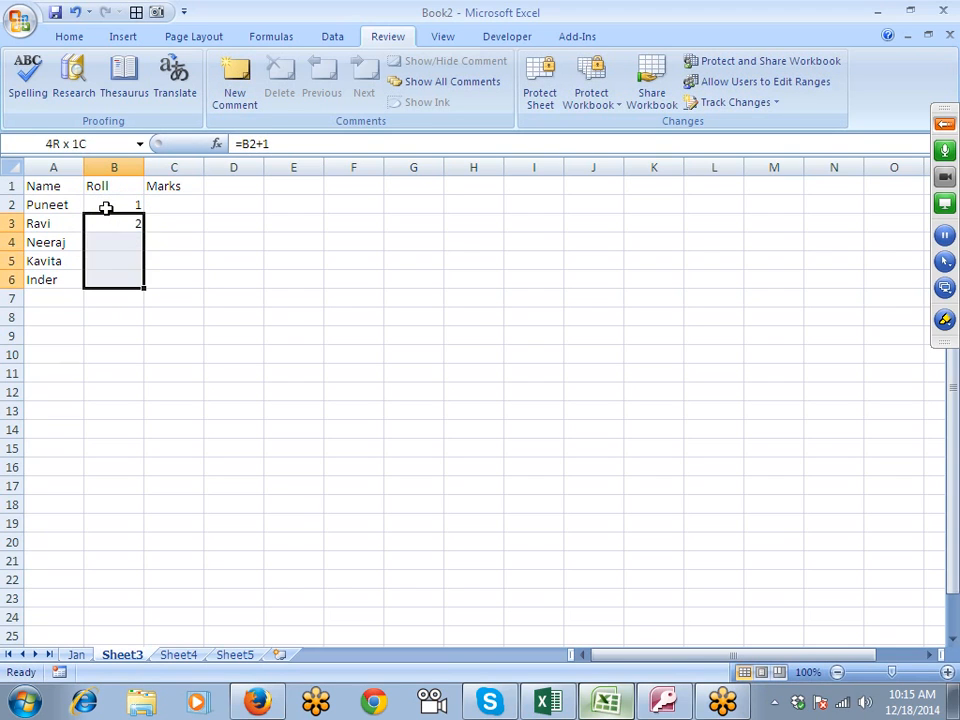
key(ctrl+d)
- Enter the formula =RANDBETWEEN(10,90) in cell C2 to generate the first student's marks
key(Up)
key(Right)
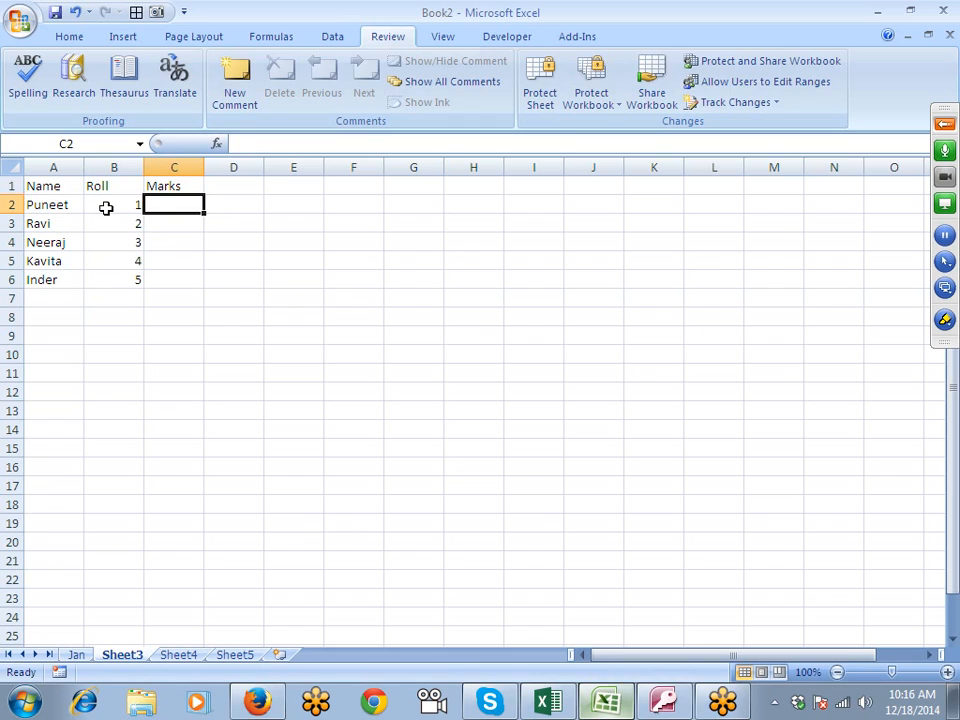
text(=r)
key(Down)
key(Down)
key(Tab)
text(10)
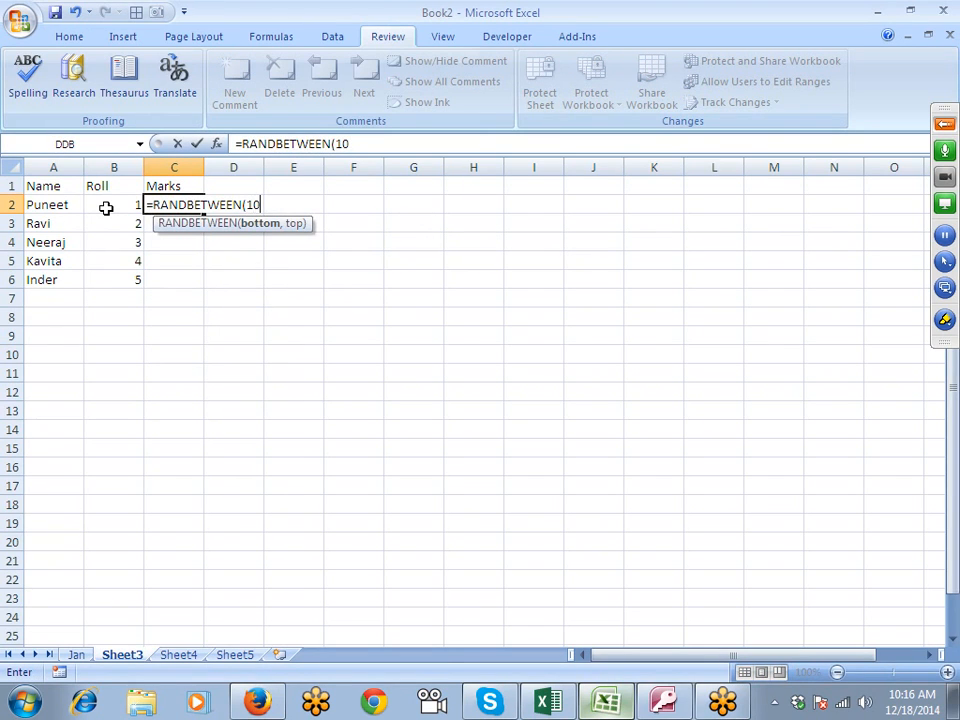
text(,90)
key(Return)
- Fill the random marks formula from C2 down to C6
key(Left)
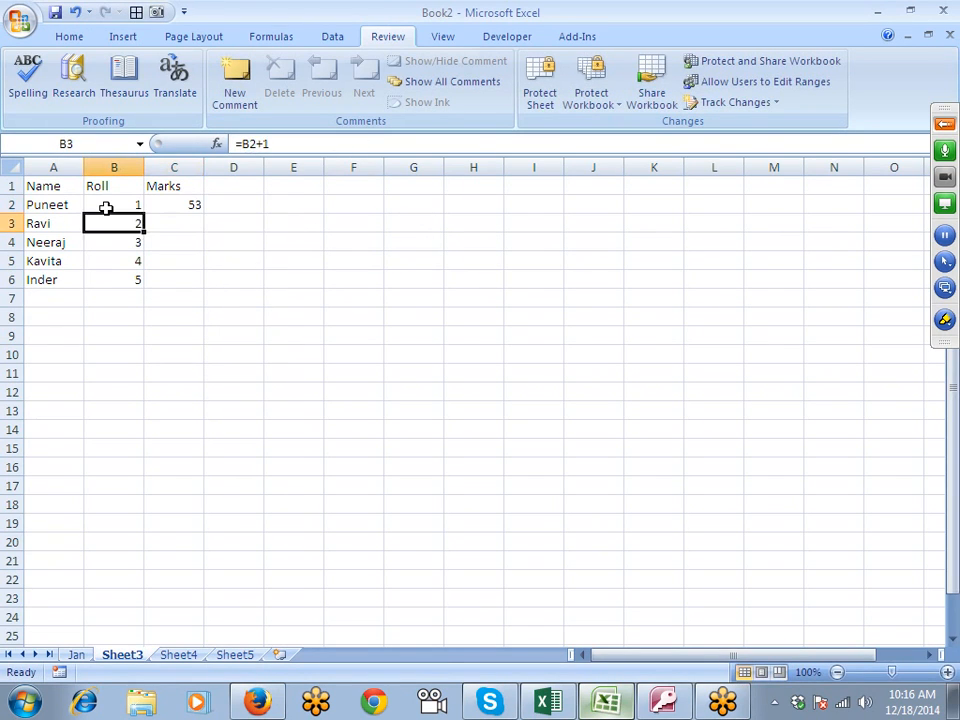
key(Down)
key(Down)
key(Down)
key(Right)
key(shift+Up)
key(shift+Up)
key(shift+Up)
key(shift+Up)
key(ctrl+d)
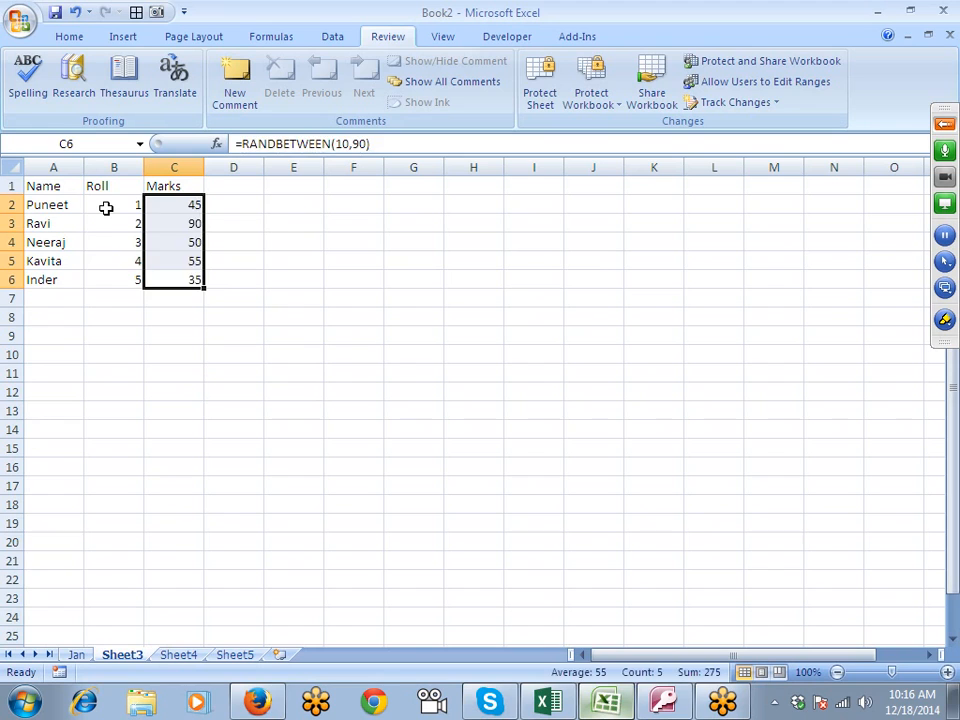
- Apply all borders to the table A1:C6 and centre its contents horizontally
key(ctrl+Home)
key(shift+Right)
key(shift+Right)
key(shift+Down)
key(shift+Down)
key(shift+Down)
key(shift+Down)
key(shift+Down)
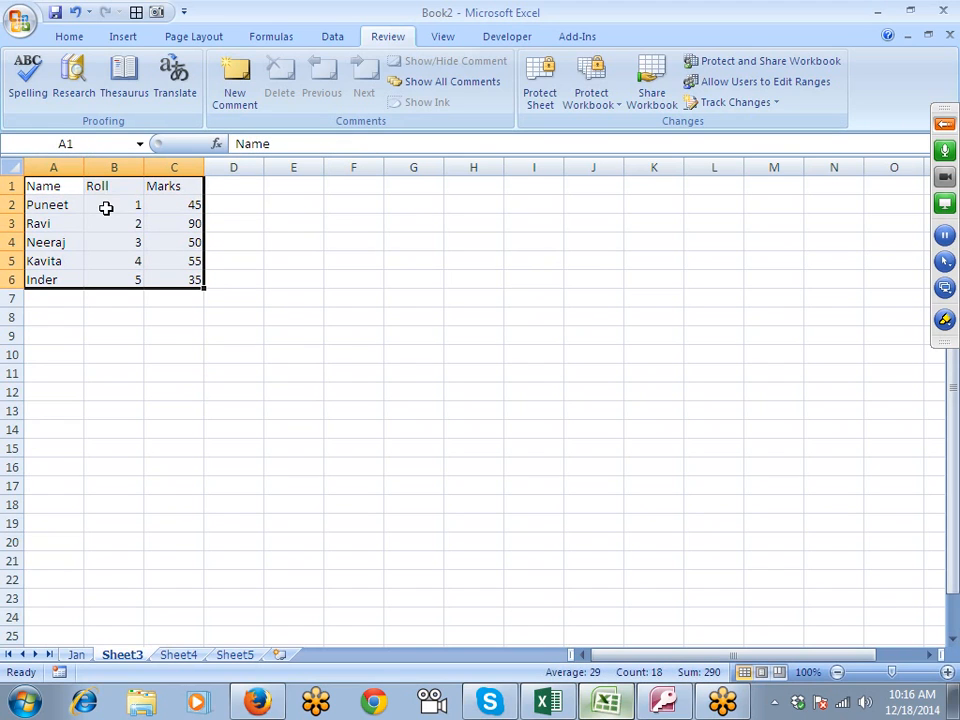
click(67, 40)
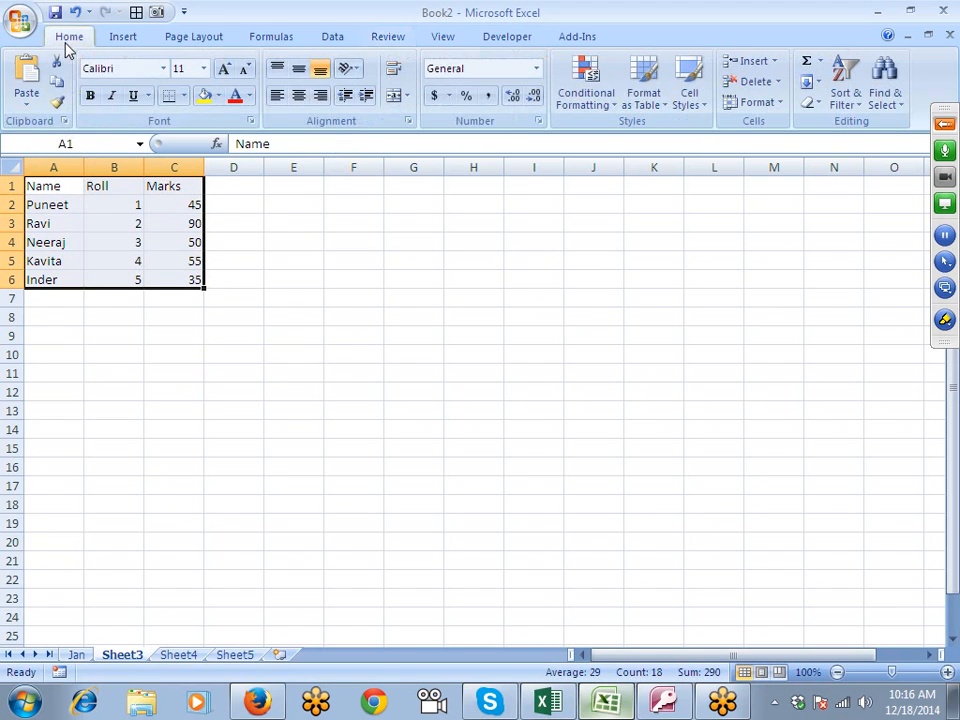
click(184, 96)
click(185, 243)
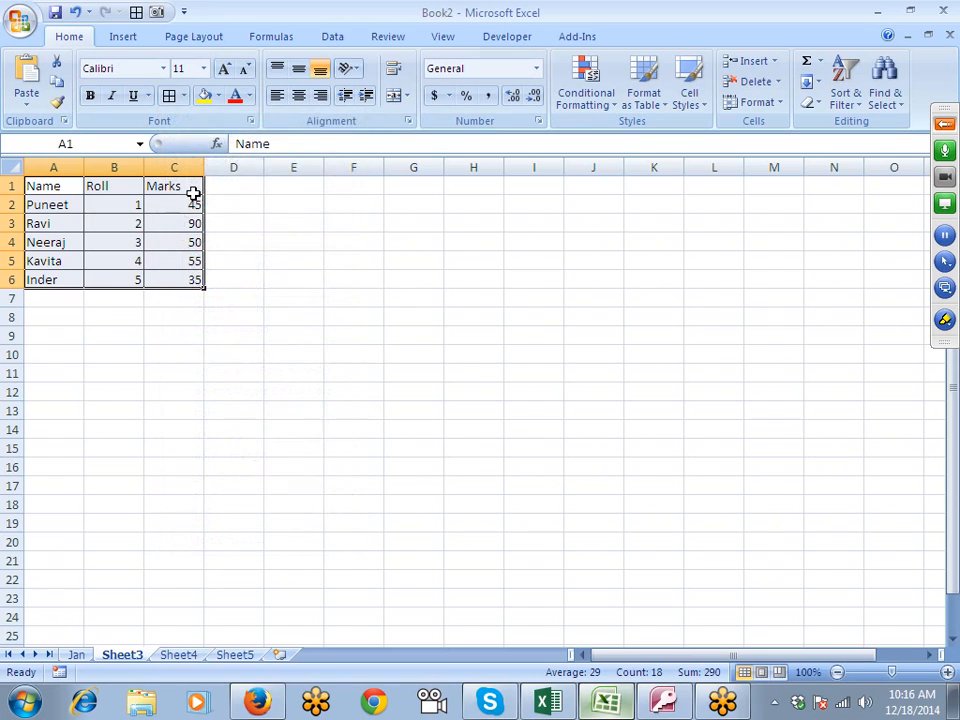
click(298, 95)
click(944, 123)
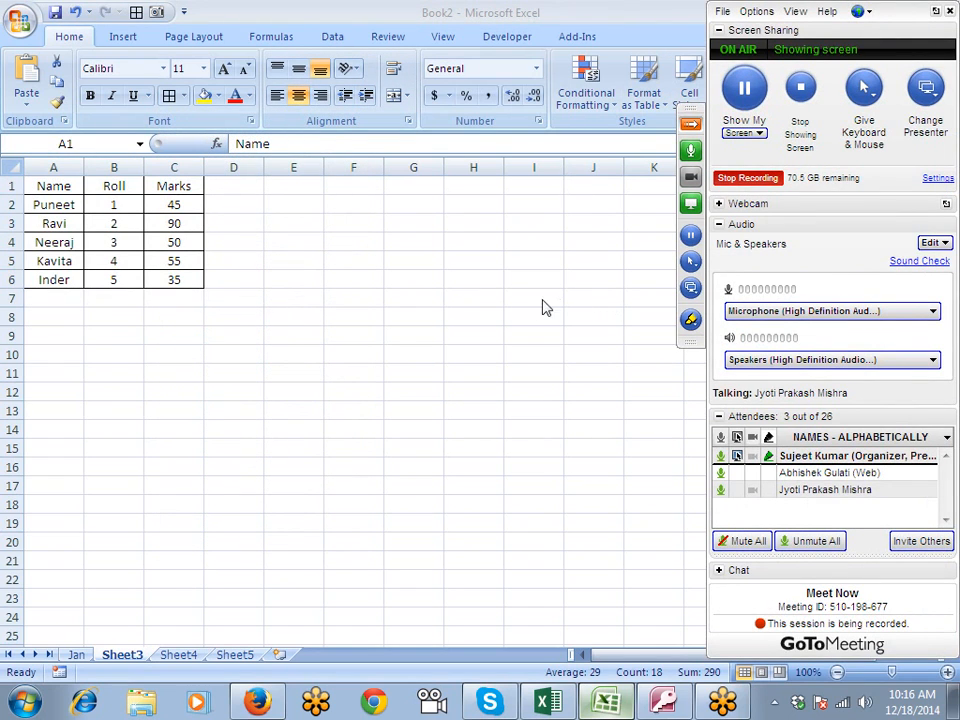
click(150, 262)
key(ctrl+c)
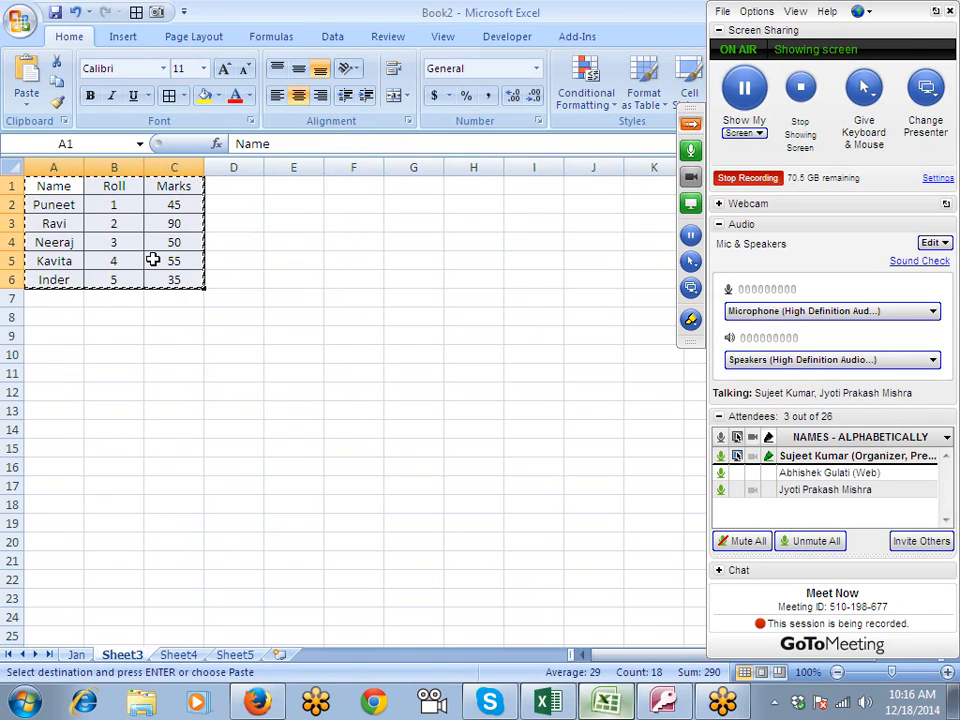
key(Escape)
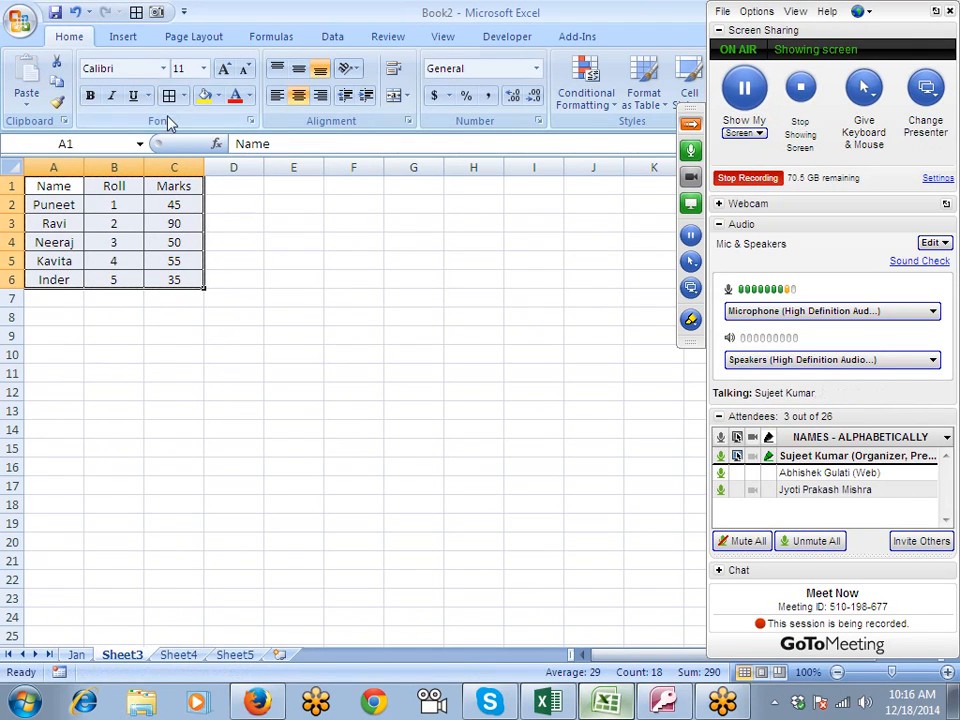
- Fill the table A1:C6 with yellow and copy it
click(204, 95)
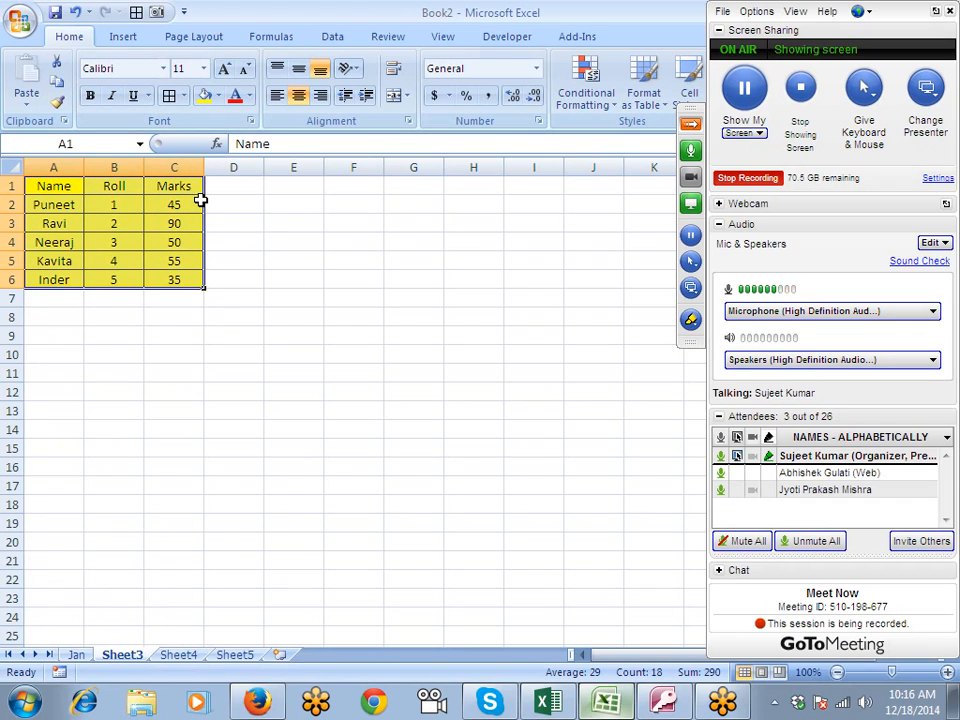
key(ctrl+c)
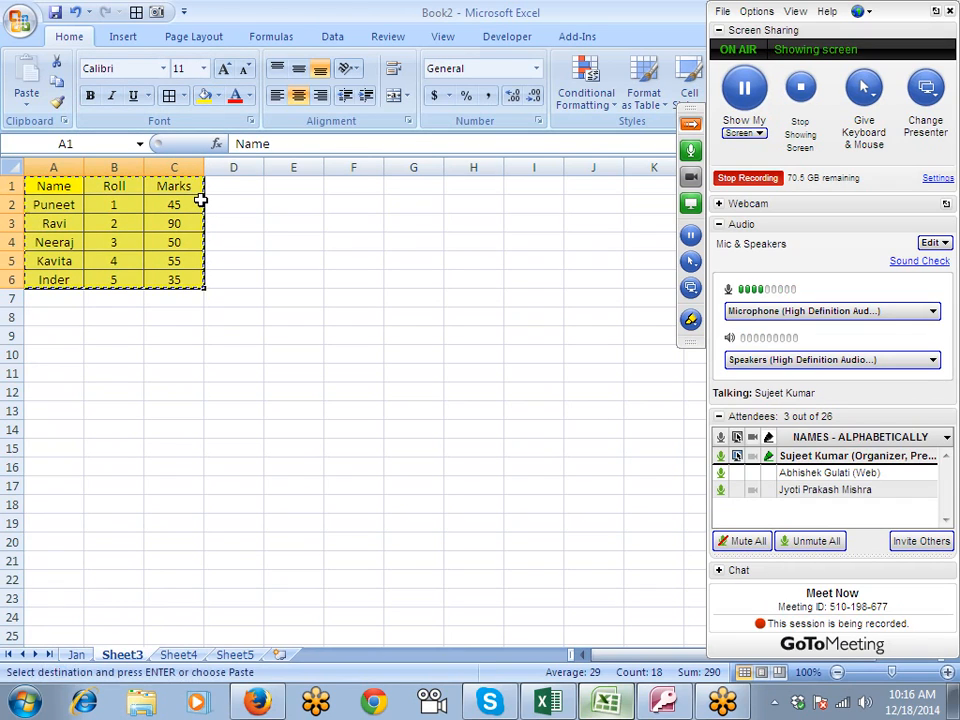
- Try a normal paste of the copied table at G1, and undo it
click(403, 188)
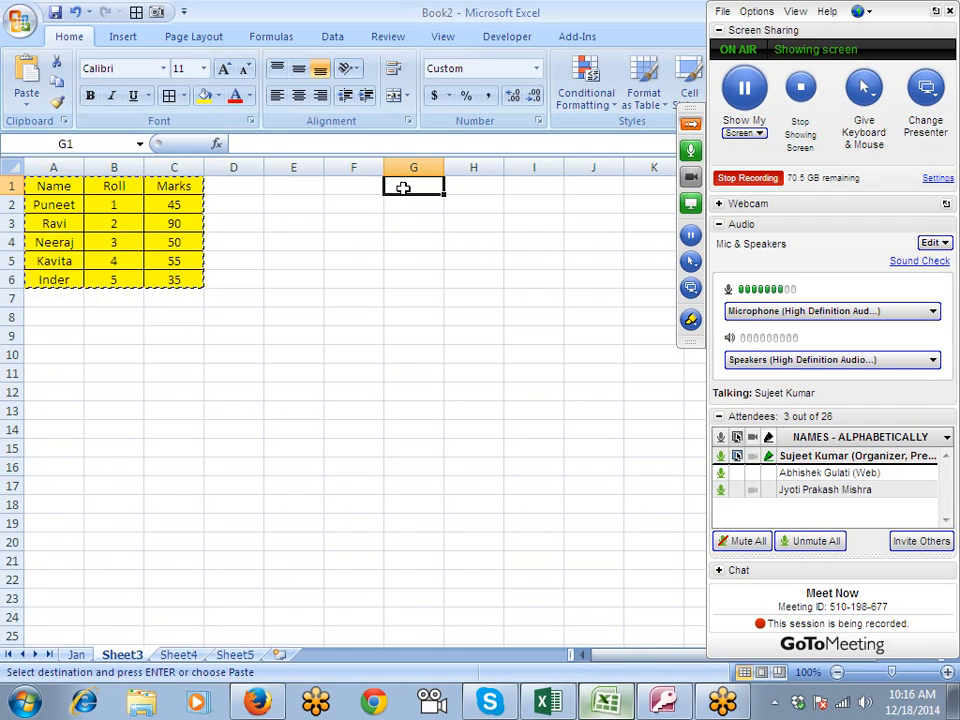
key(ctrl+v)
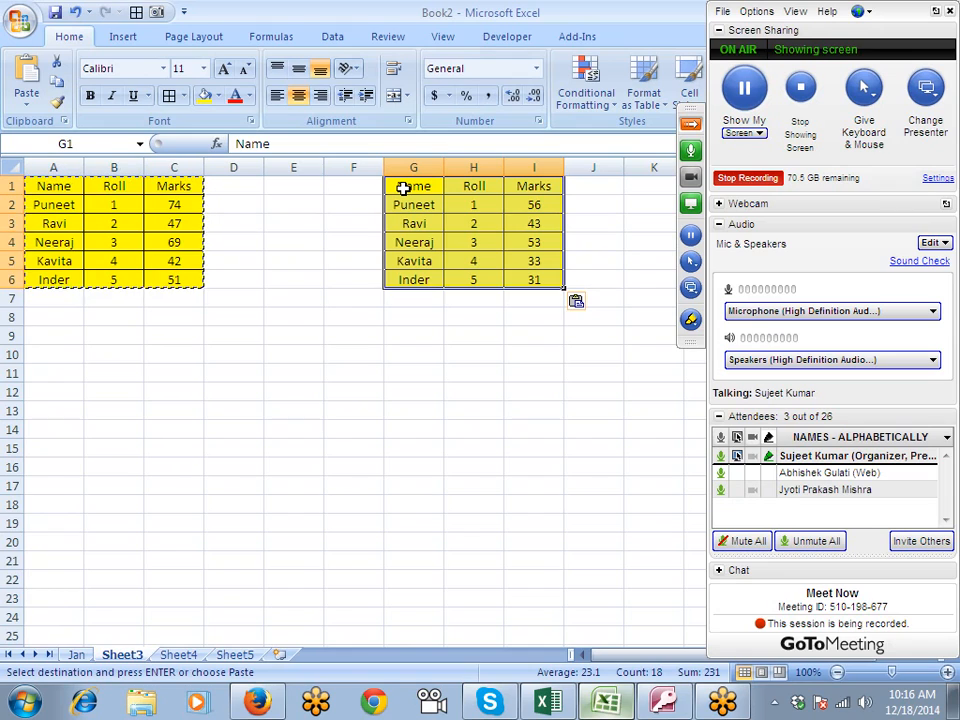
key(ctrl+z)
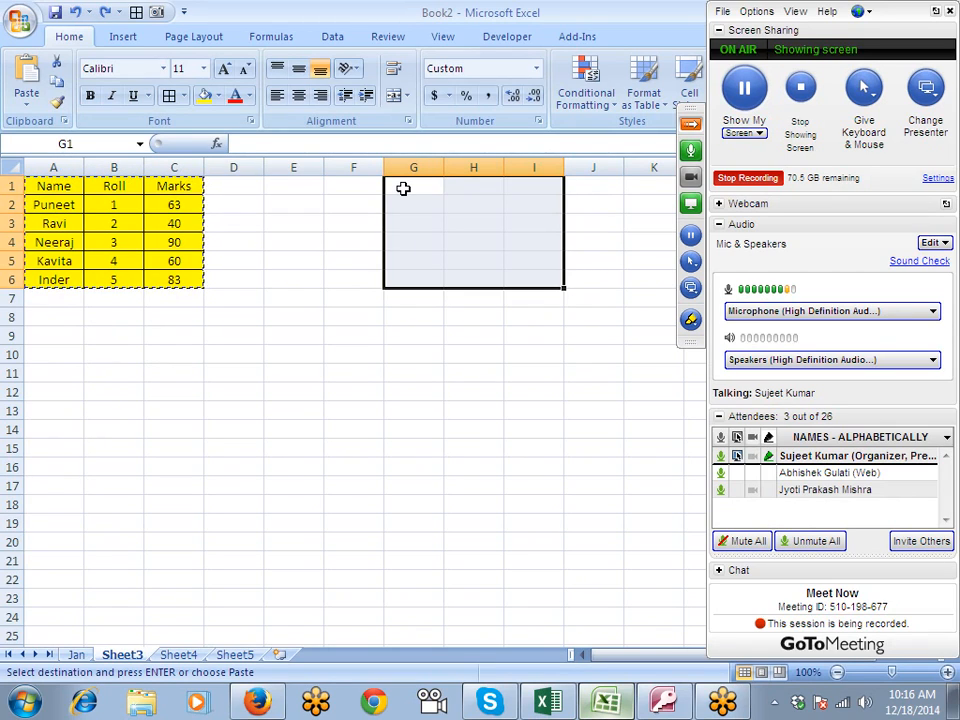
- Paste only the formulas of the copied table at F1 using Paste Special
click(93, 201)
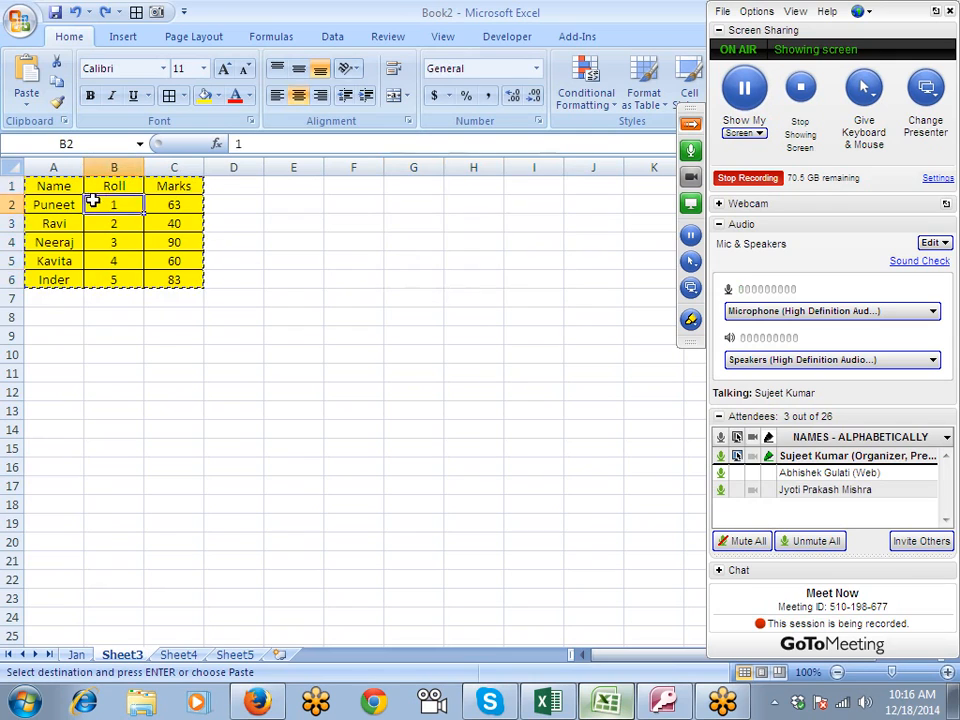
click(63, 183)
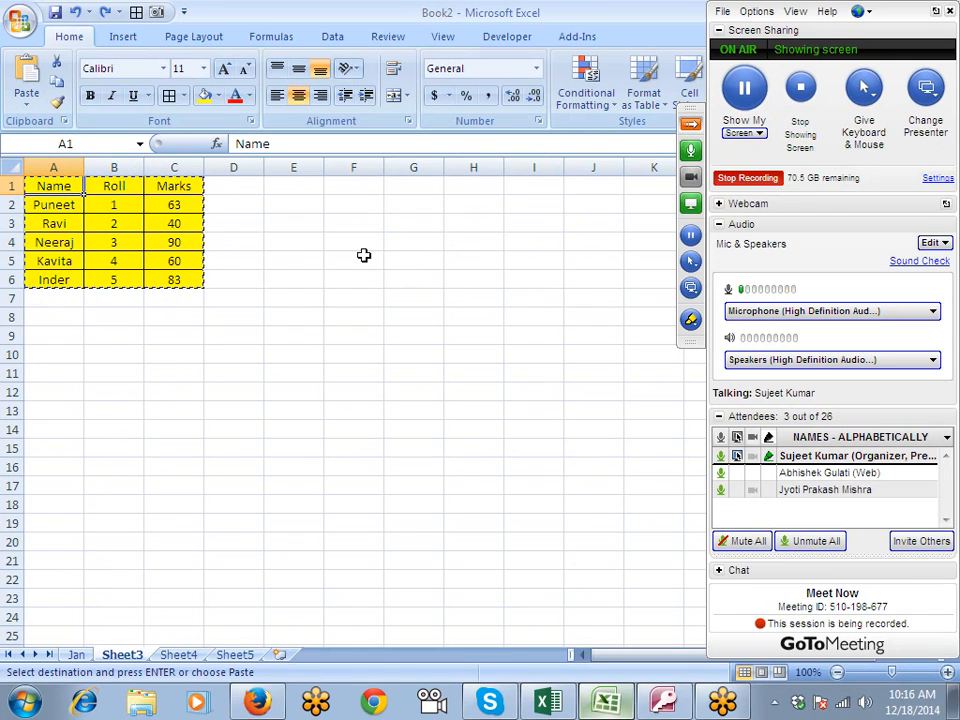
click(338, 185)
right_click(338, 185)
click(385, 259)
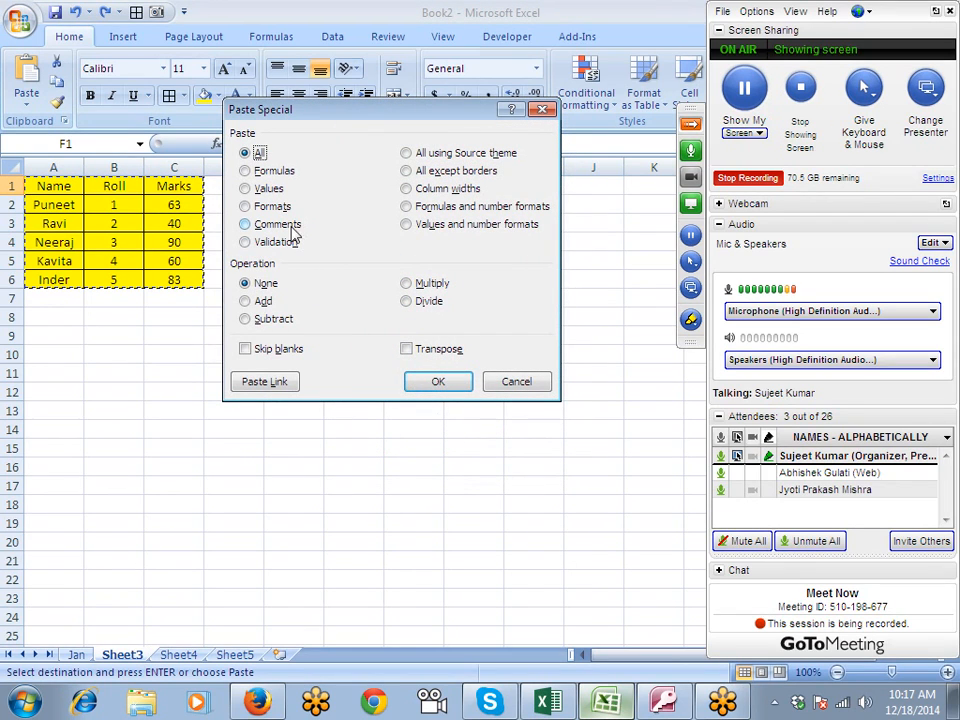
click(265, 172)
click(430, 384)
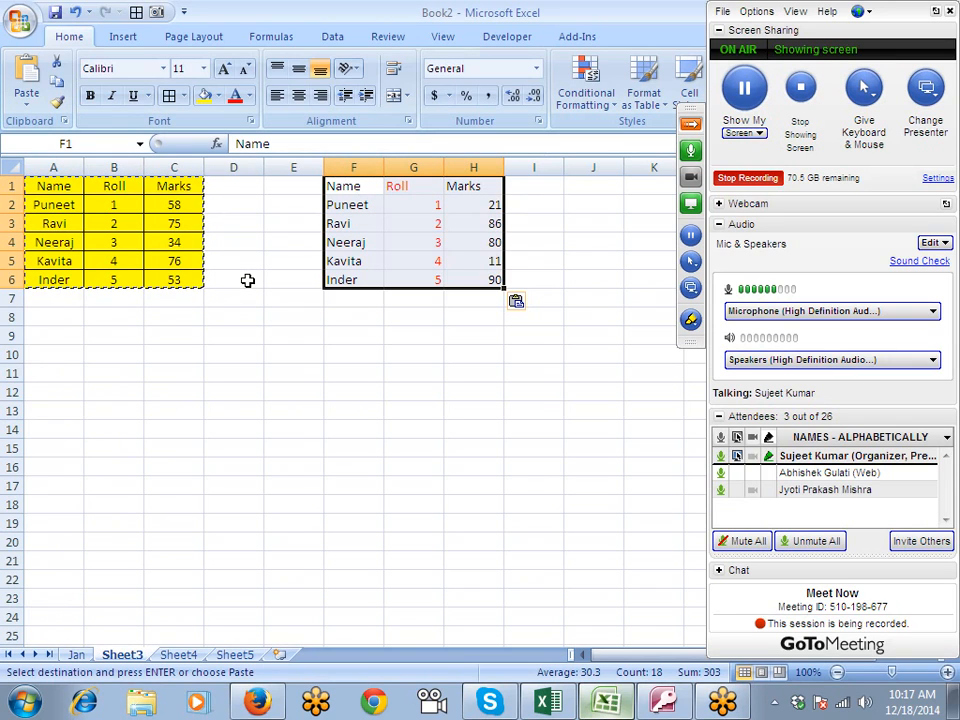
- Delete columns E through J to remove the pasted copy and its leftover formatting
click(290, 205)
drag(300, 167, 562, 168)
right_click(562, 168)
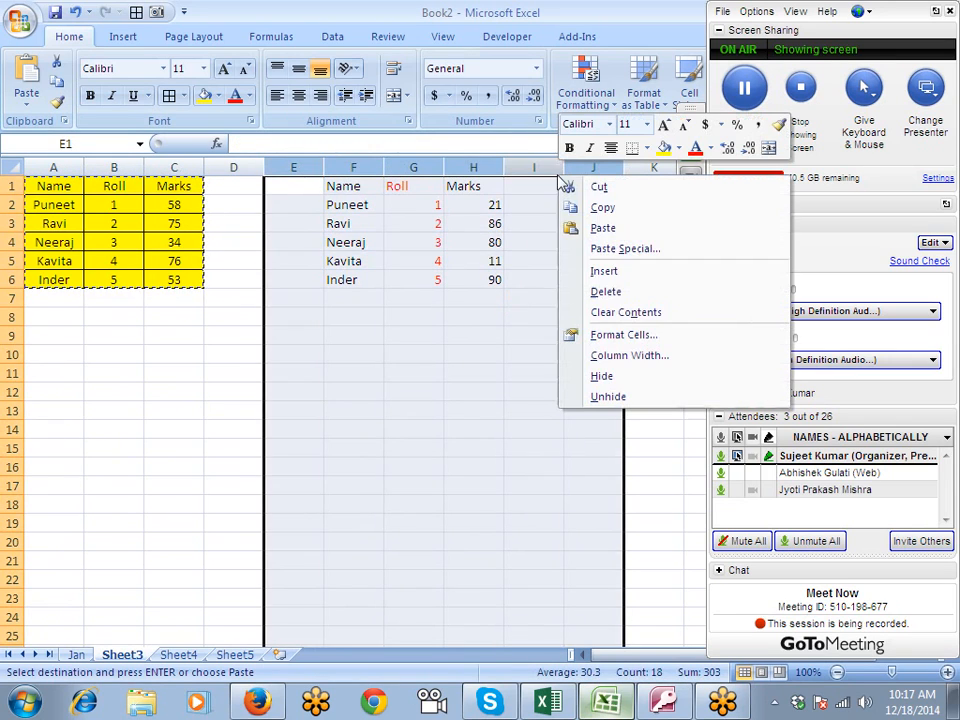
click(607, 292)
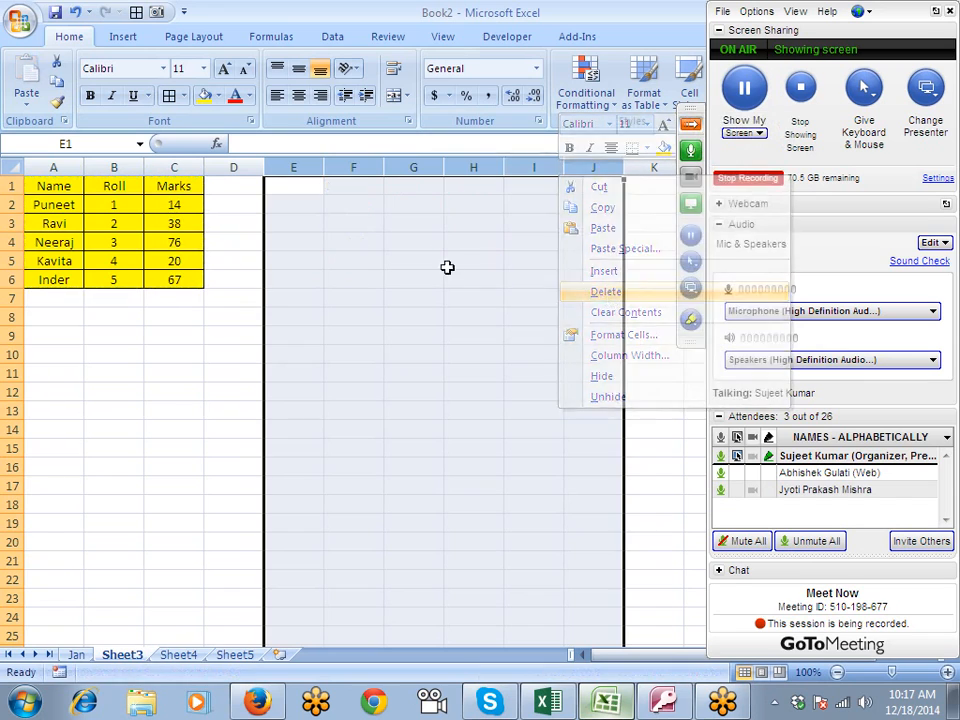
- Copy the table A1:C6 and paste only its formulas at F1 using Paste Special
drag(54, 186, 175, 271)
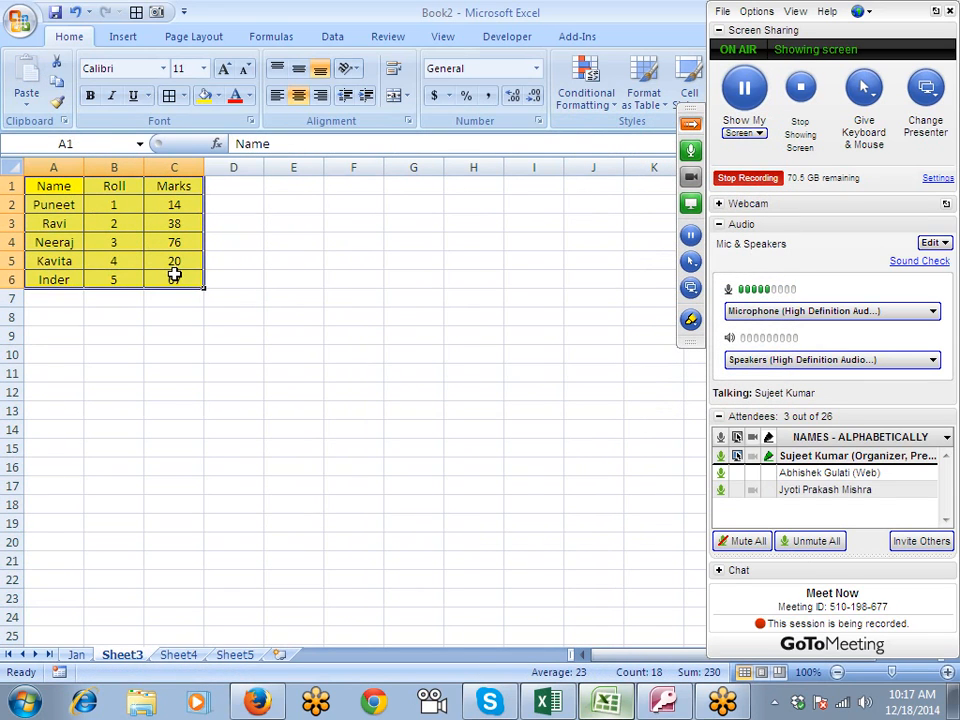
key(ctrl+c)
click(365, 185)
right_click(365, 185)
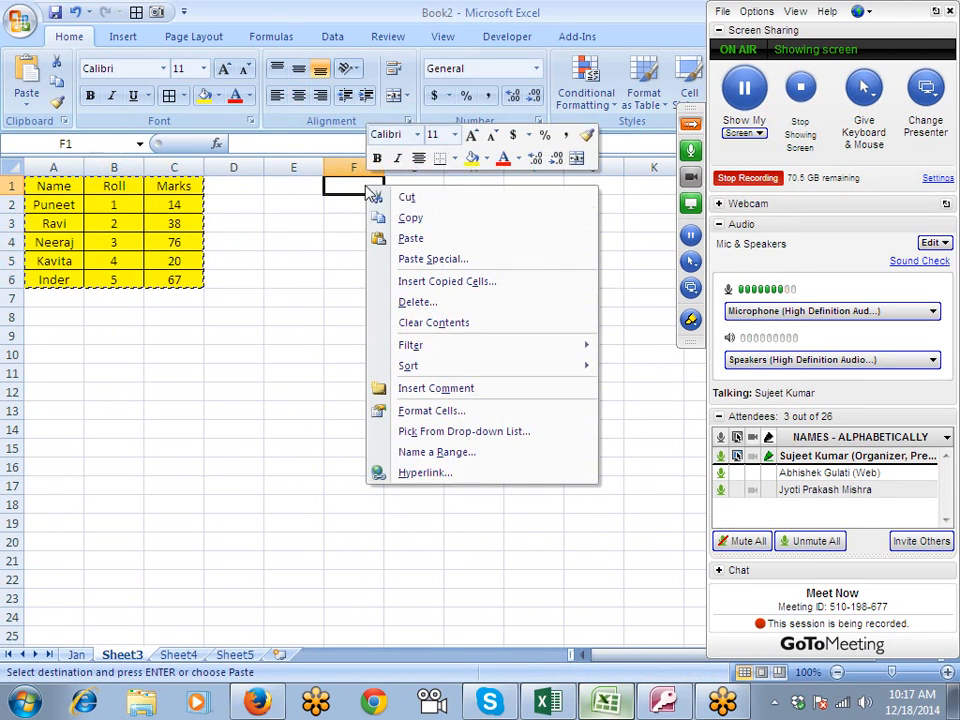
click(406, 258)
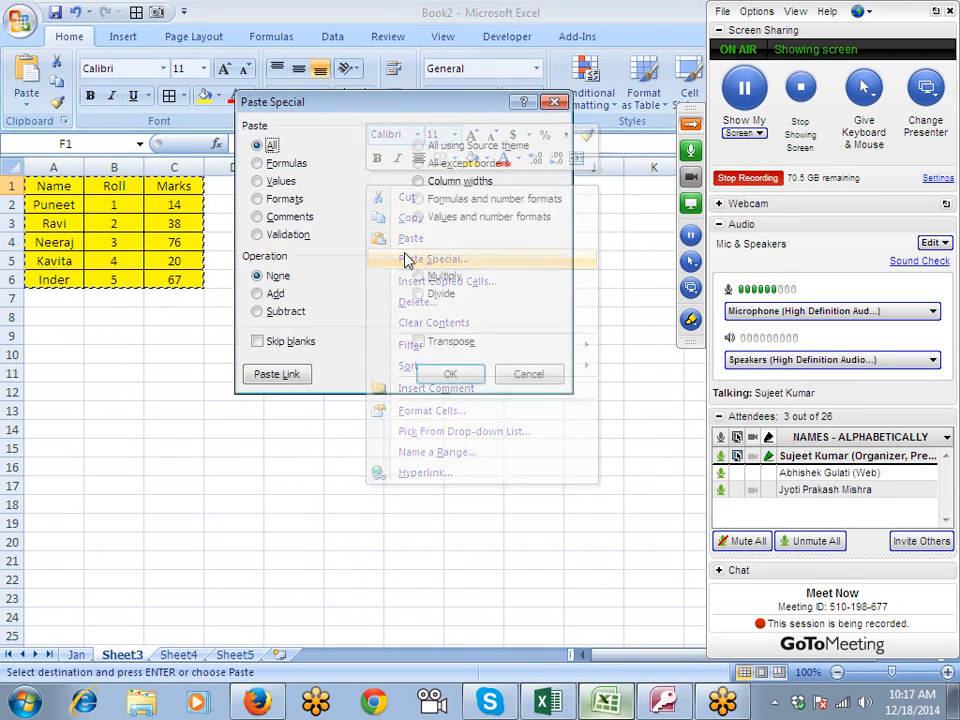
click(284, 166)
click(449, 373)
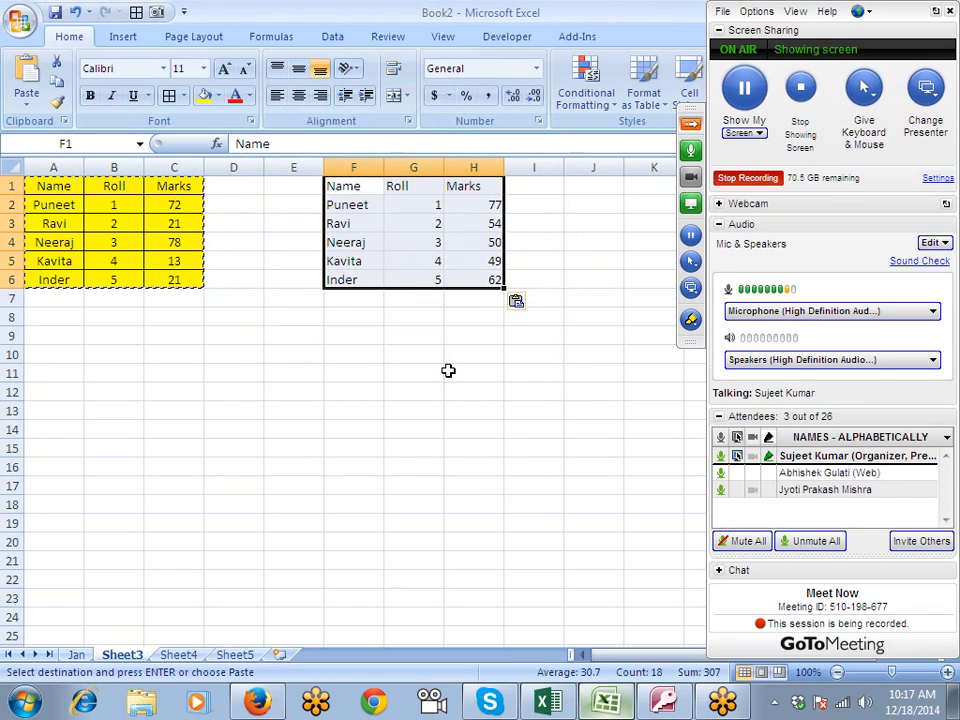
- Paste only the values of the copied table at E10 using Paste Special
right_click(281, 362)
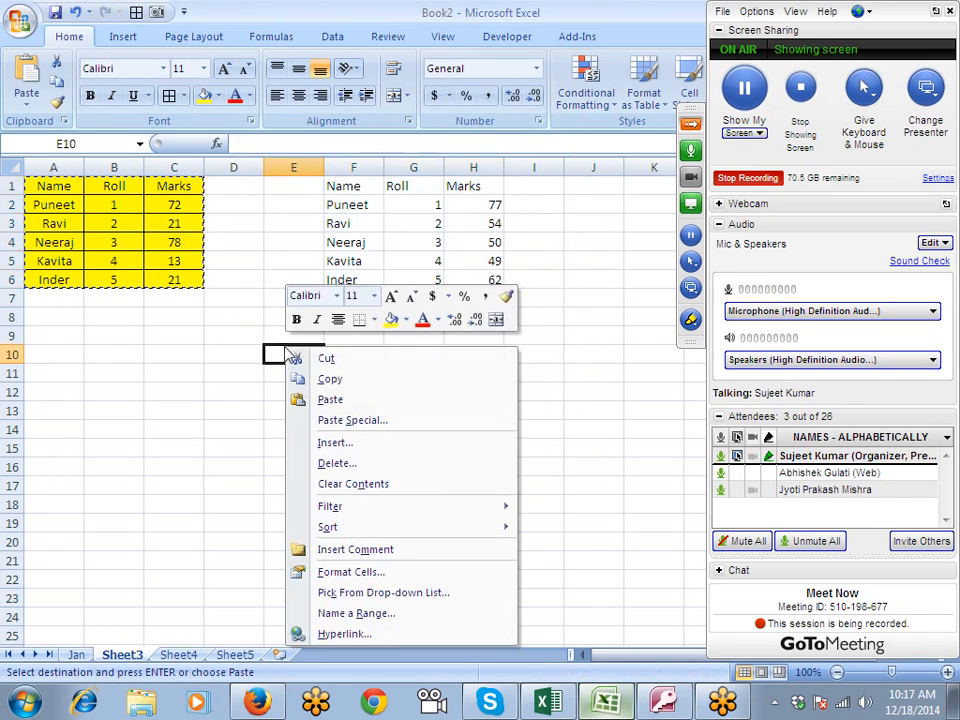
click(321, 419)
click(205, 345)
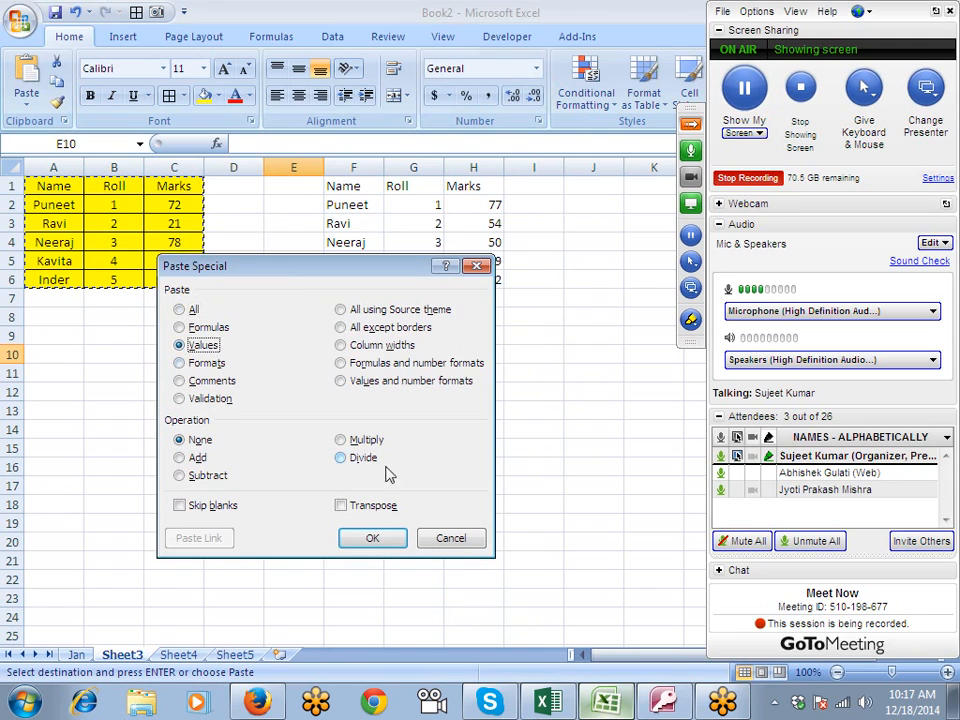
click(377, 538)
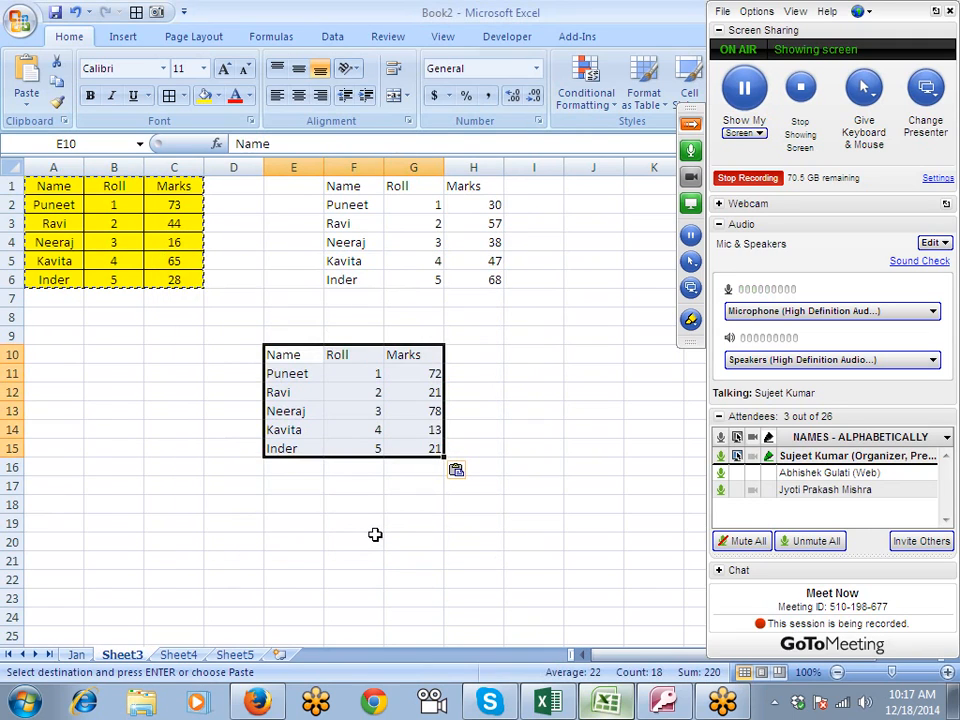
- Compare the cell contents of the formulas copy at F1 with those of the values copy at E10
click(372, 222)
click(337, 408)
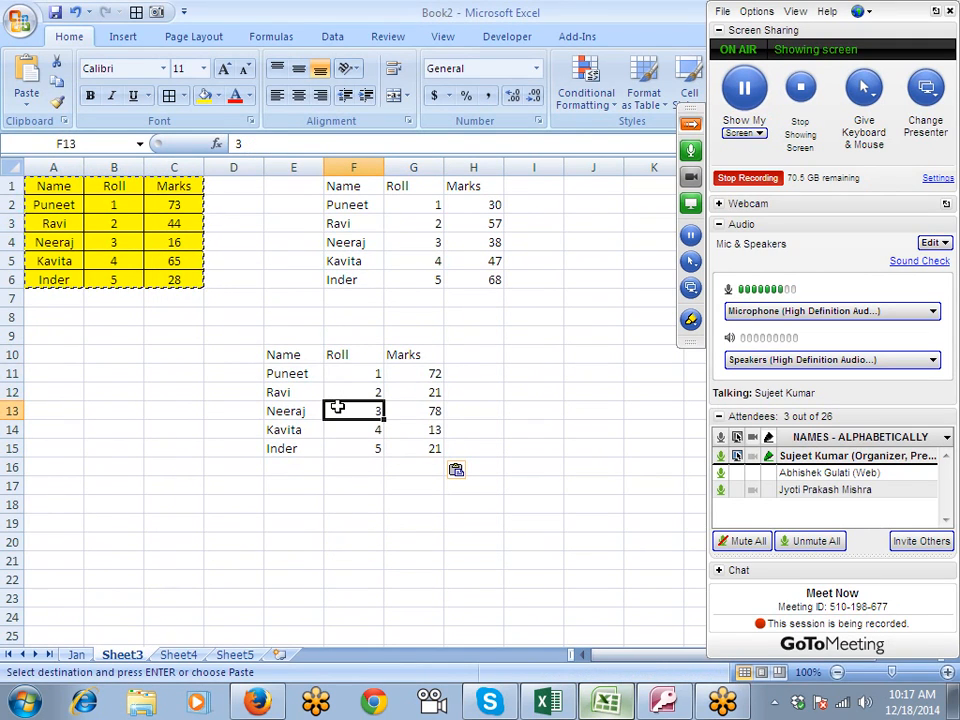
click(212, 409)
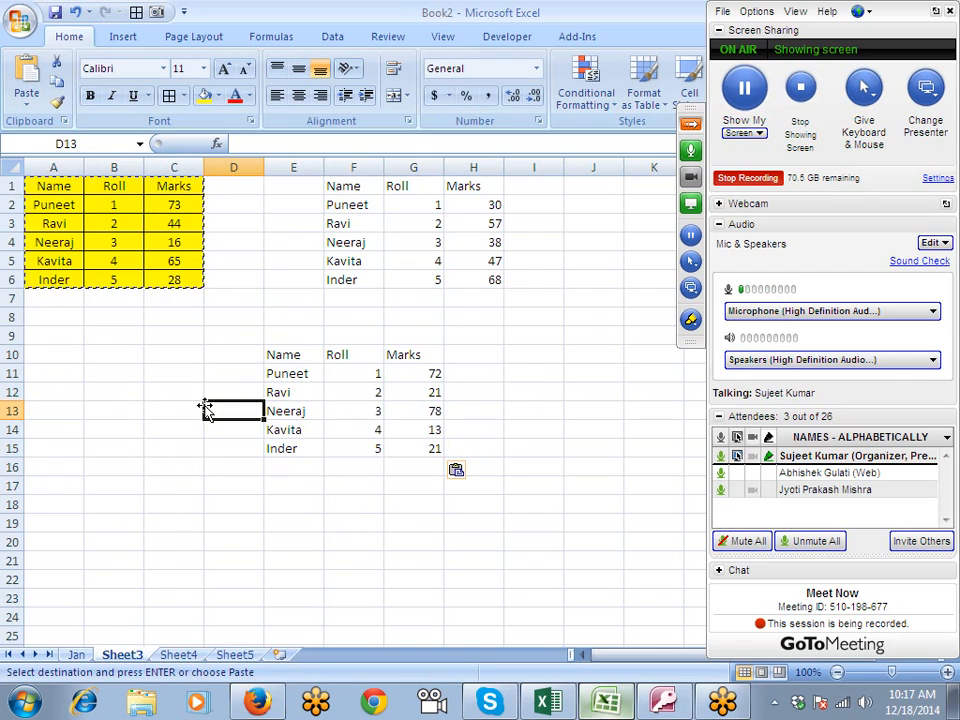
click(481, 221)
click(424, 258)
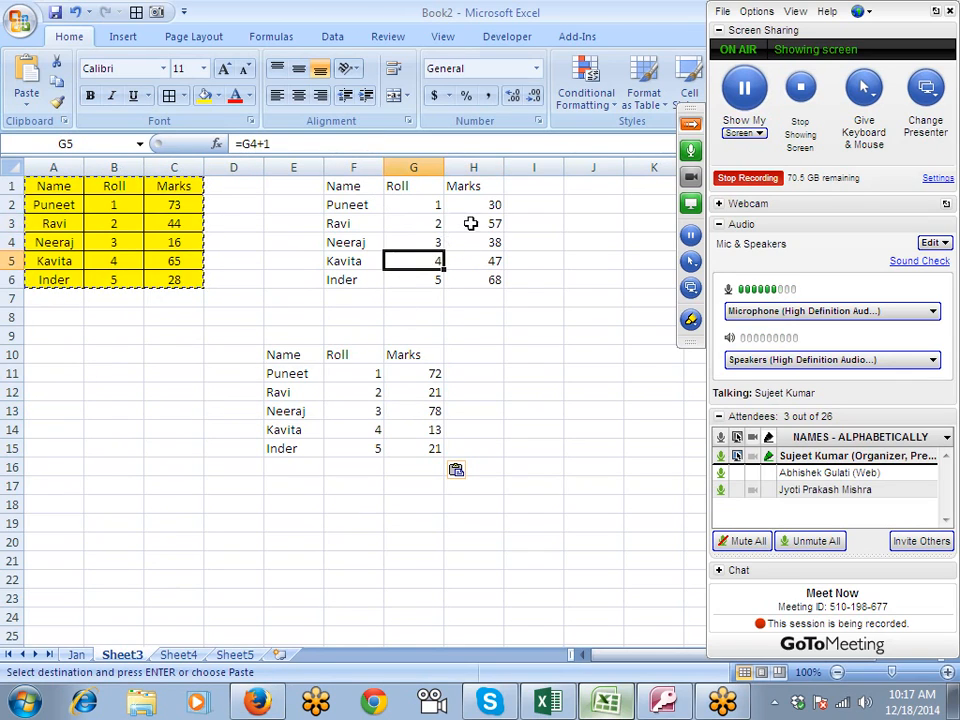
click(431, 429)
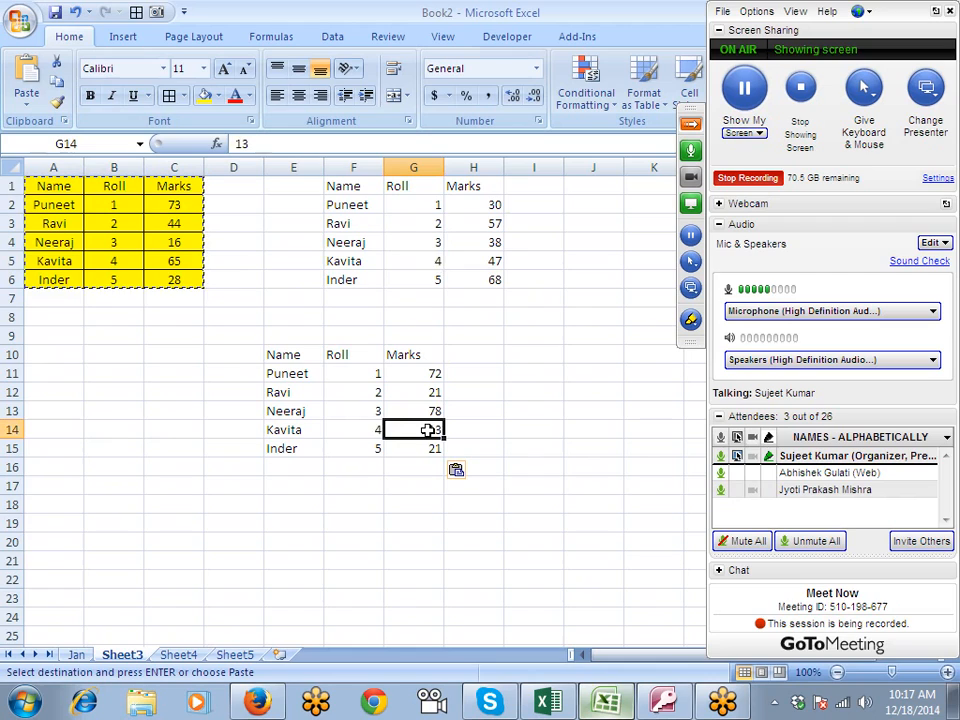
click(366, 427)
click(357, 411)
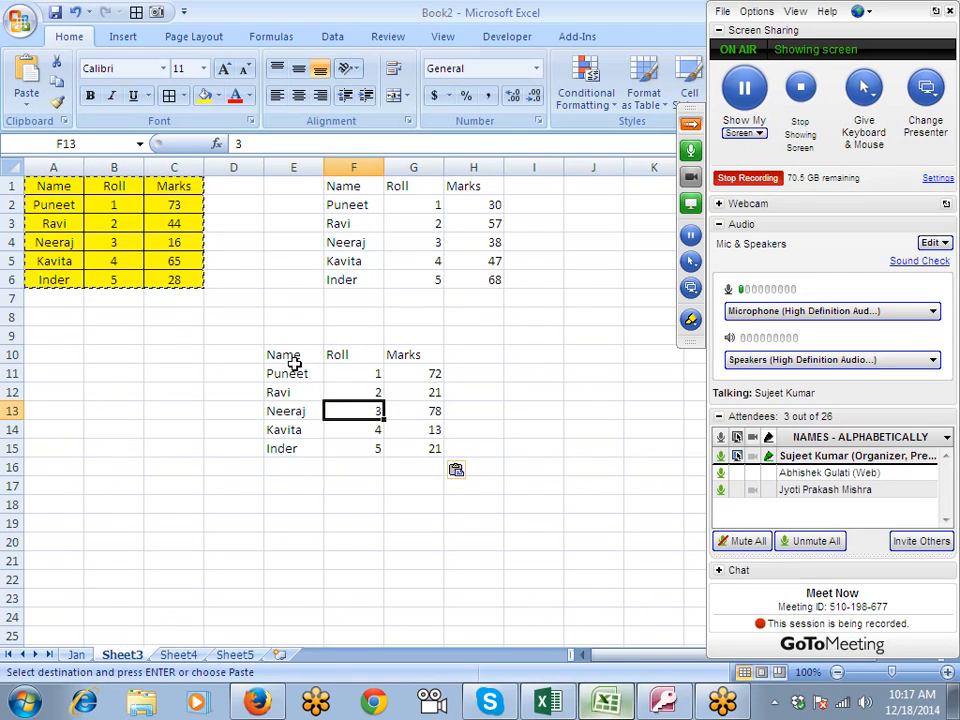
- Clear the values copy in E10:G15
drag(320, 362, 417, 449)
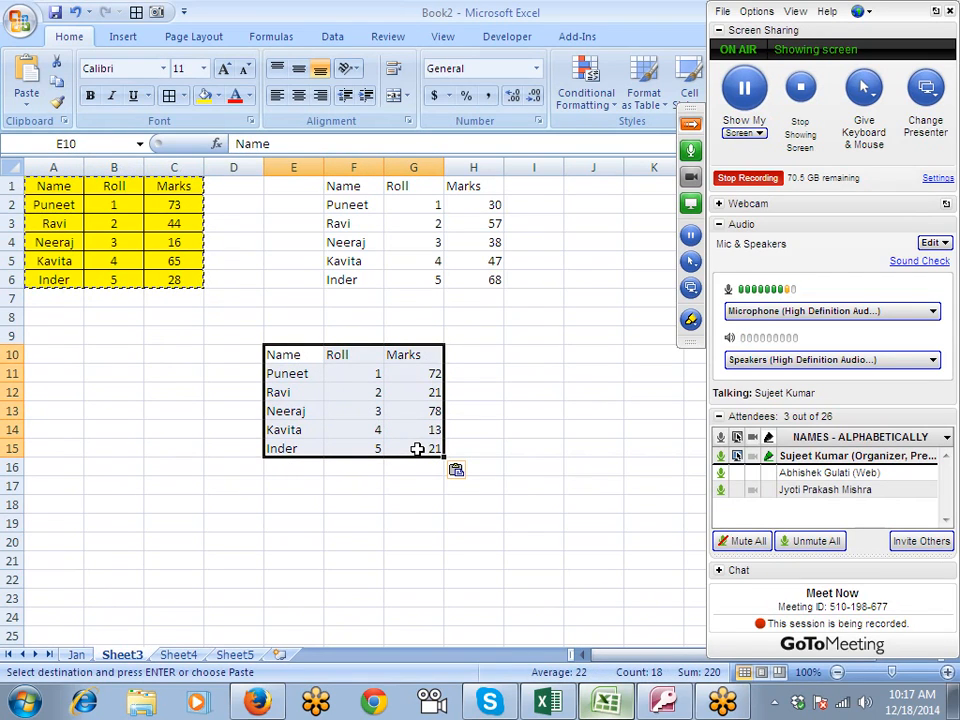
key(Delete)
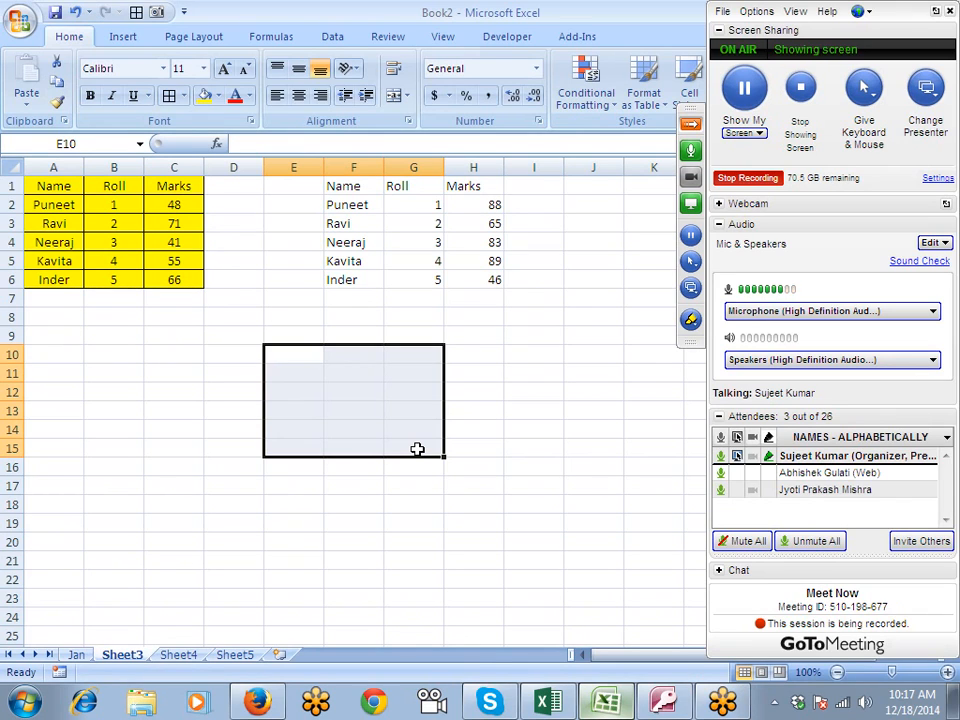
- Copy the table A1:C6, try pasting only its values at D13, and undo the paste
drag(73, 186, 161, 272)
key(ctrl+c)
click(238, 414)
right_click(238, 414)
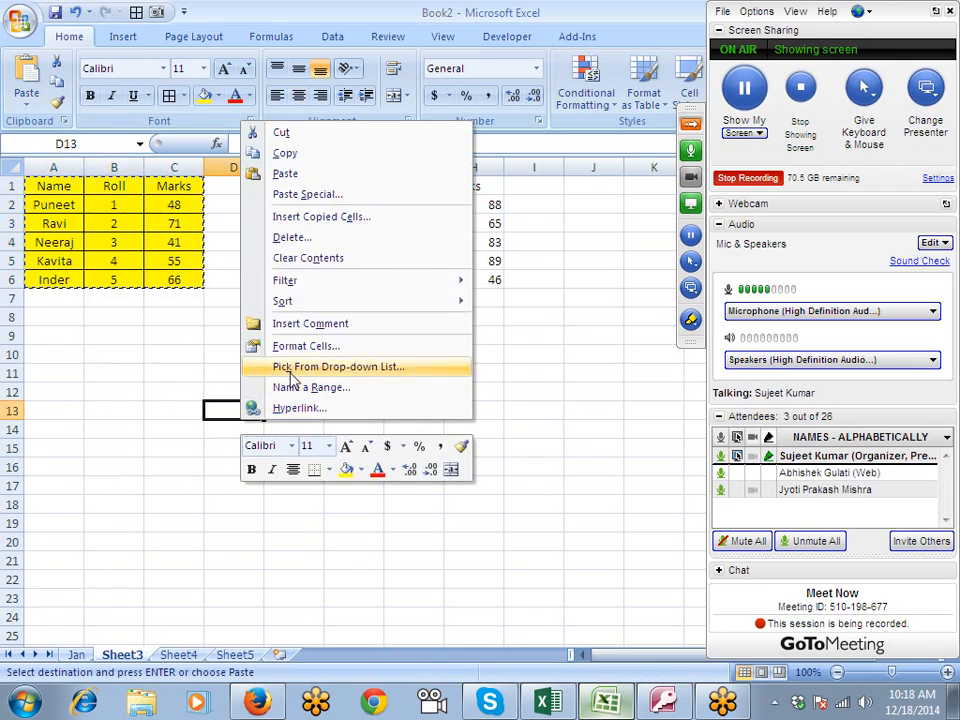
click(292, 196)
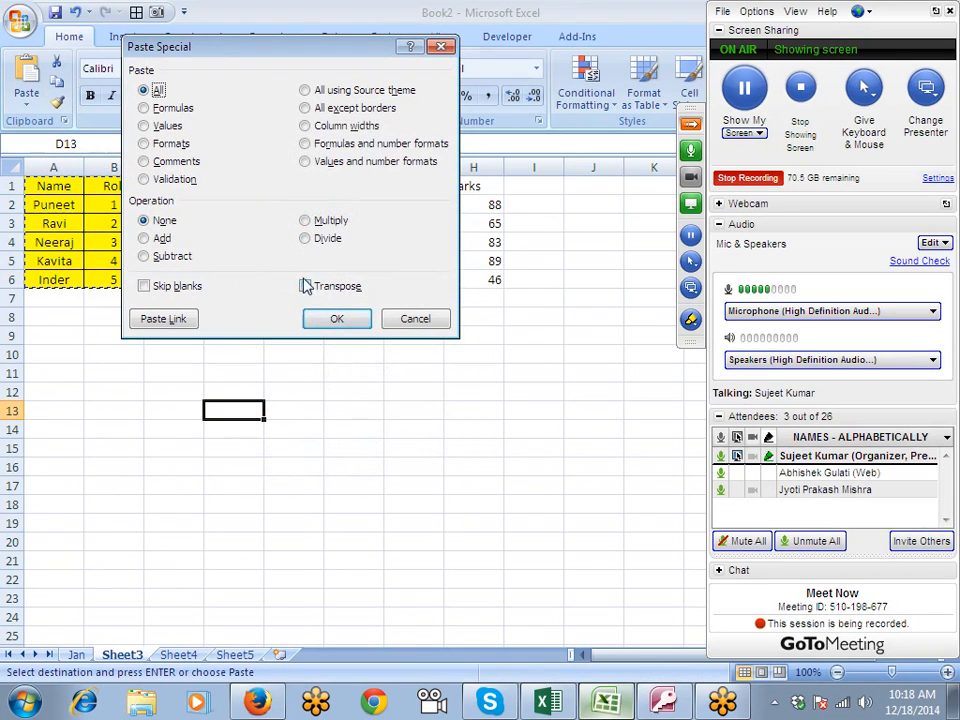
click(160, 127)
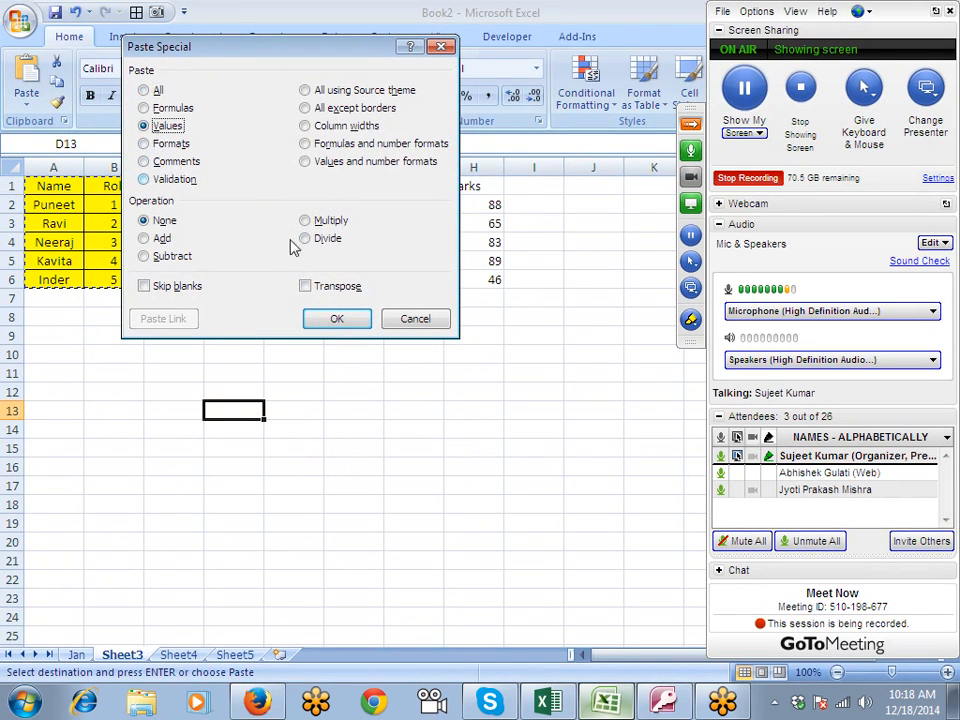
click(336, 318)
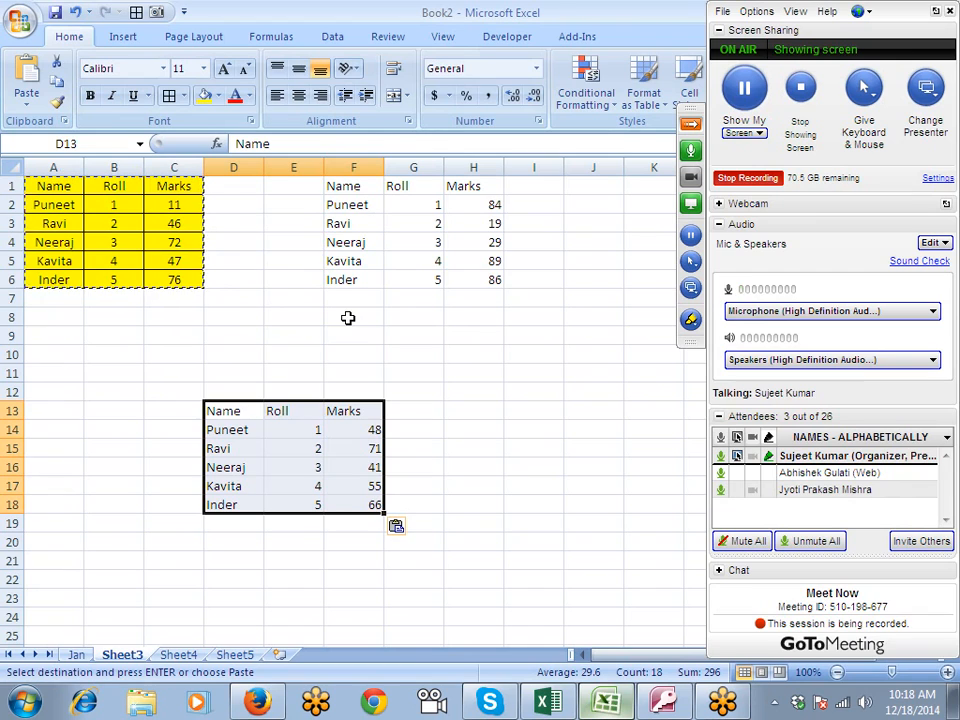
key(ctrl+z)
- Replace the Marks formulas in H2:H6 with their values by copying them and using Paste Special in place
click(476, 226)
click(485, 259)
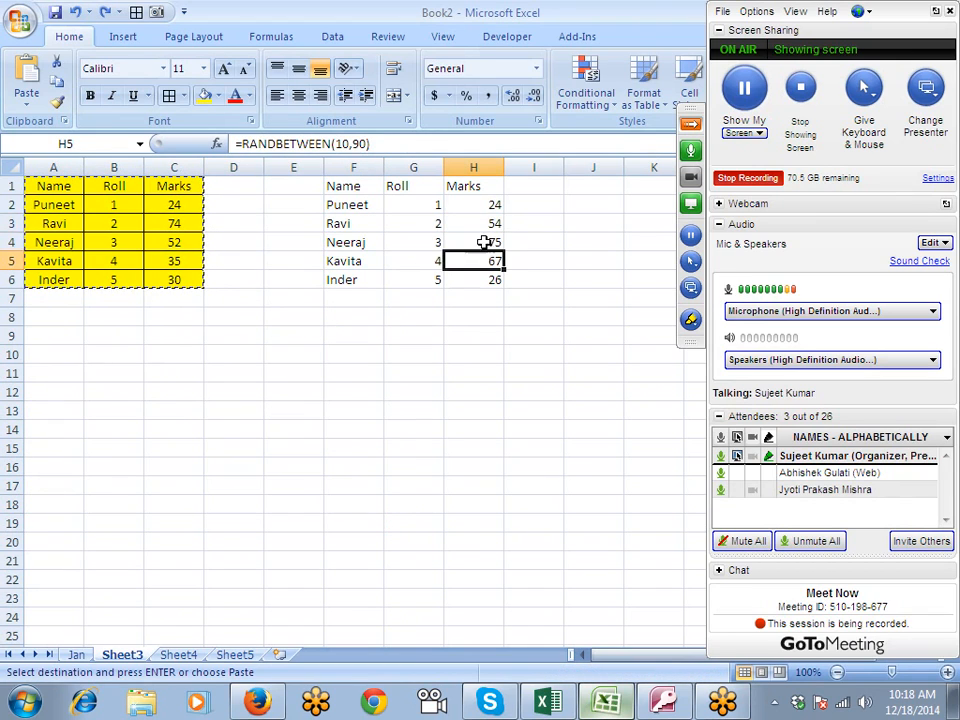
drag(476, 204, 483, 284)
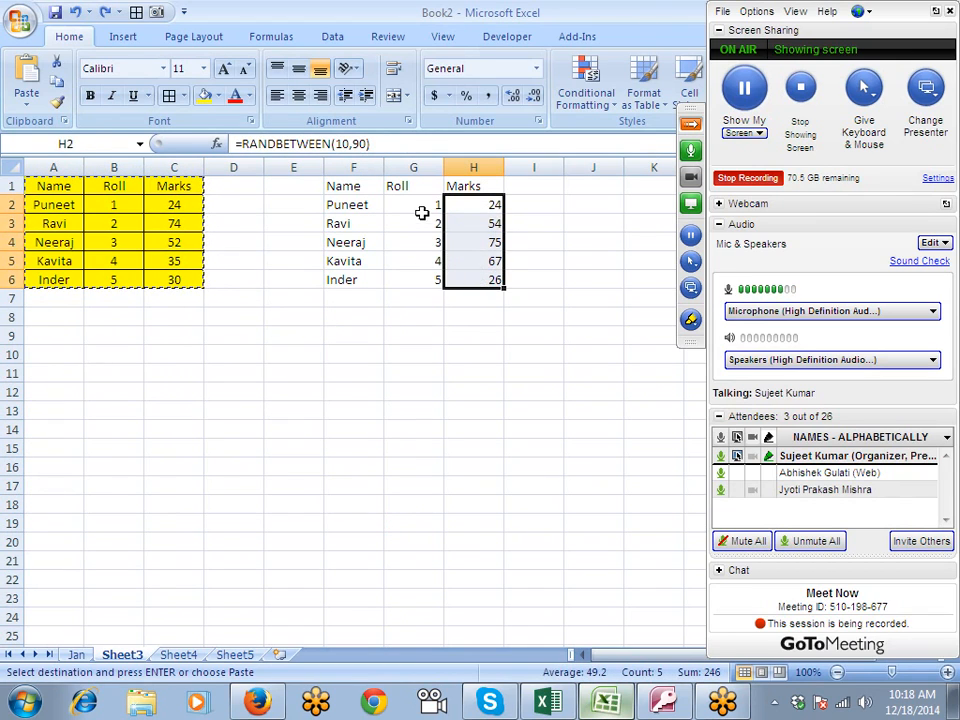
drag(422, 213, 422, 261)
click(422, 274)
drag(332, 186, 477, 212)
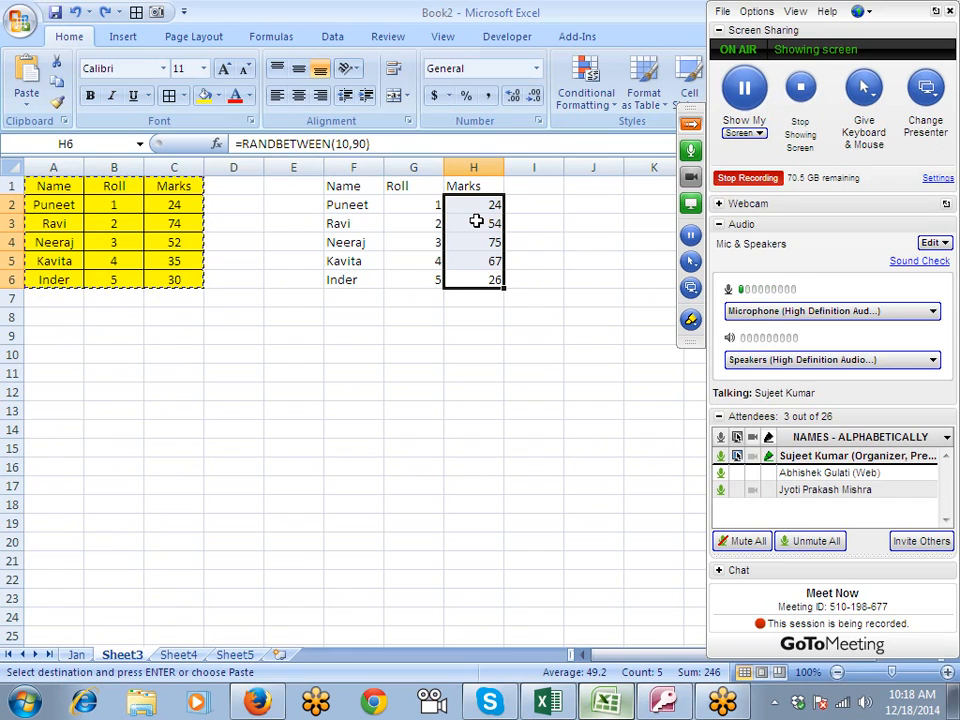
key(ctrl+c)
right_click(476, 221)
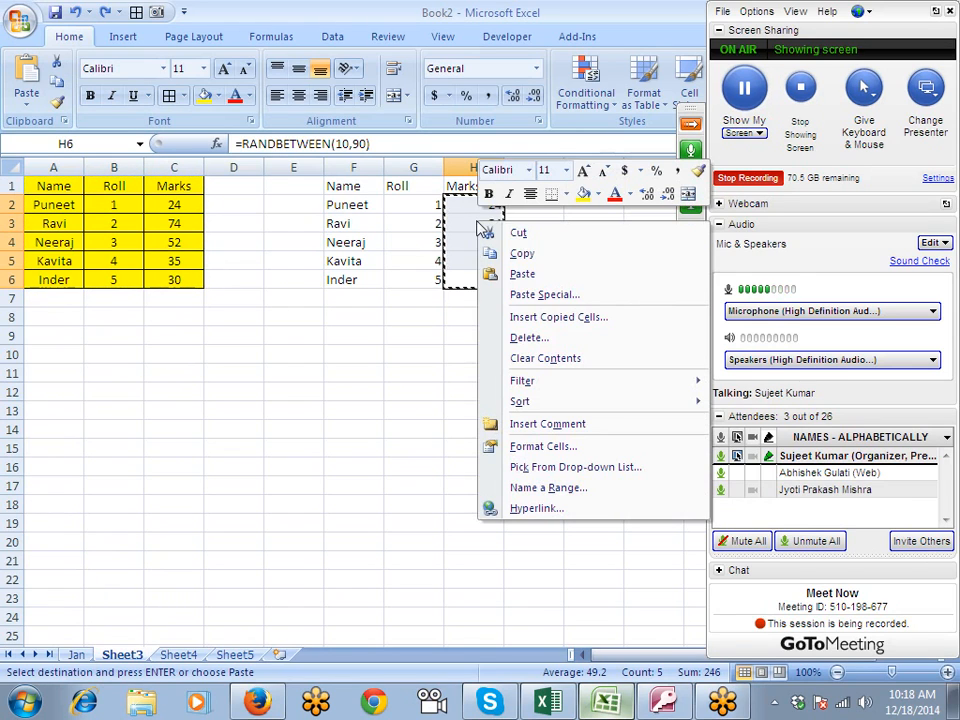
click(521, 298)
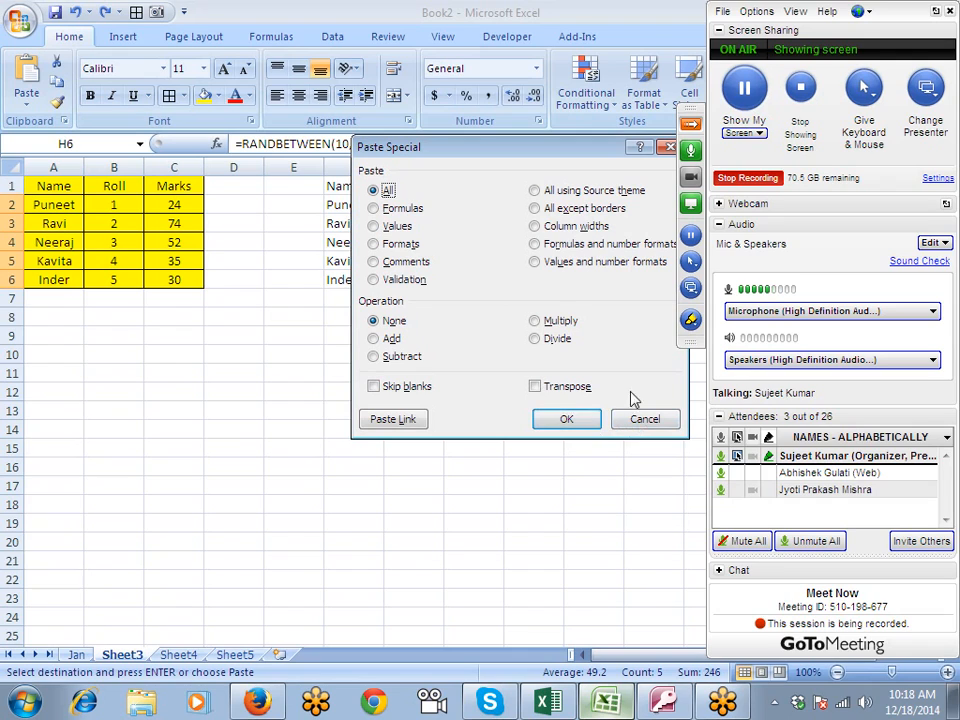
click(566, 419)
- Check the contents of the Marks cells H2:H6 and the Roll cells G4 and G5, and end the copy mode
click(489, 258)
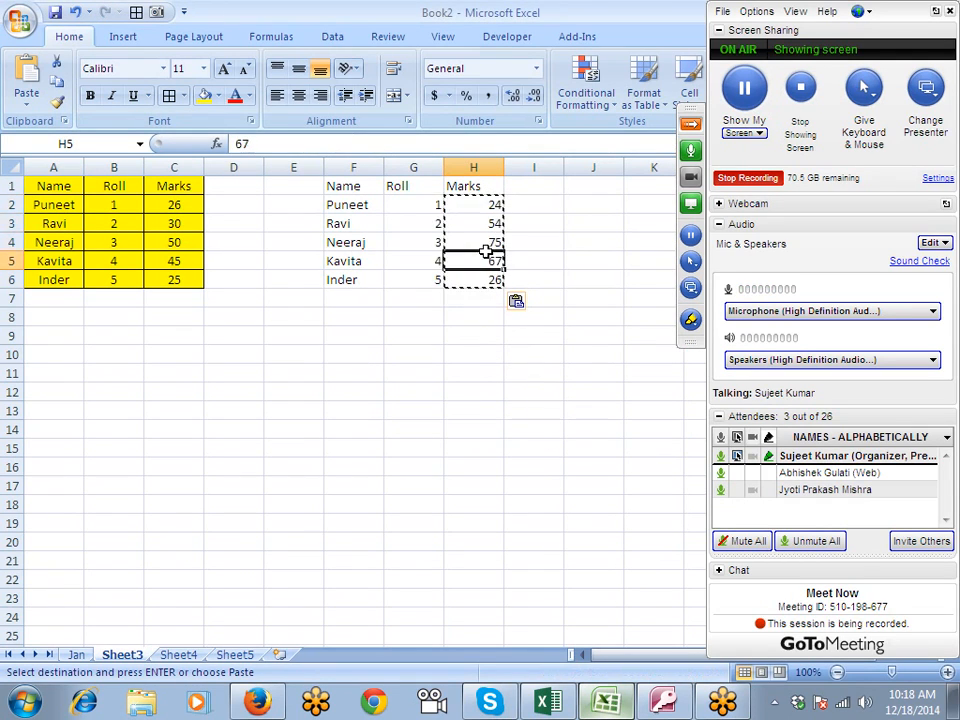
click(491, 278)
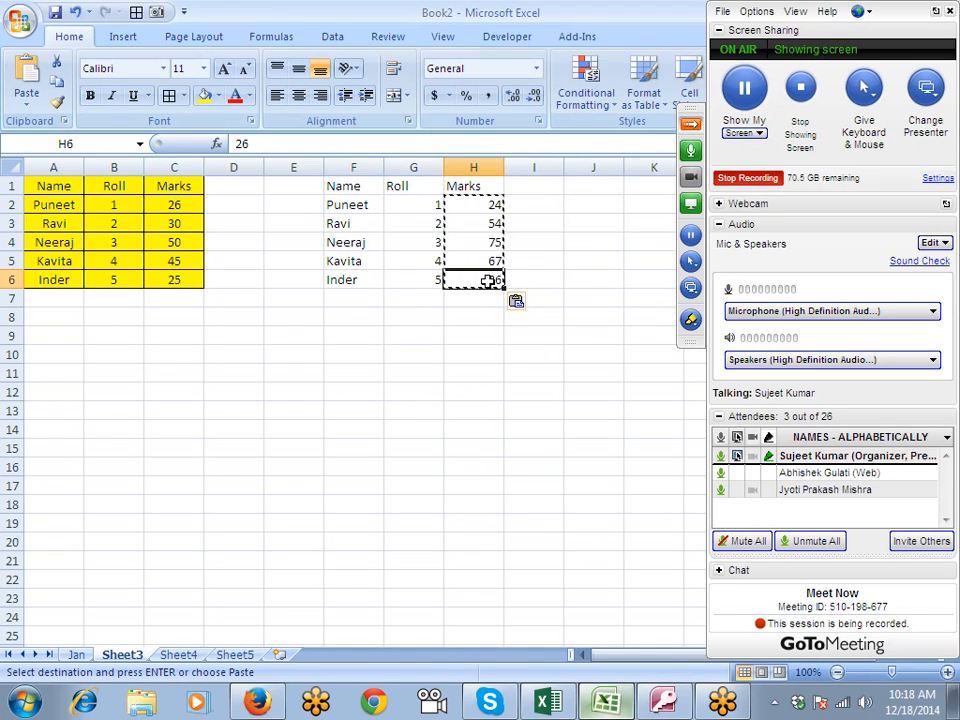
click(484, 242)
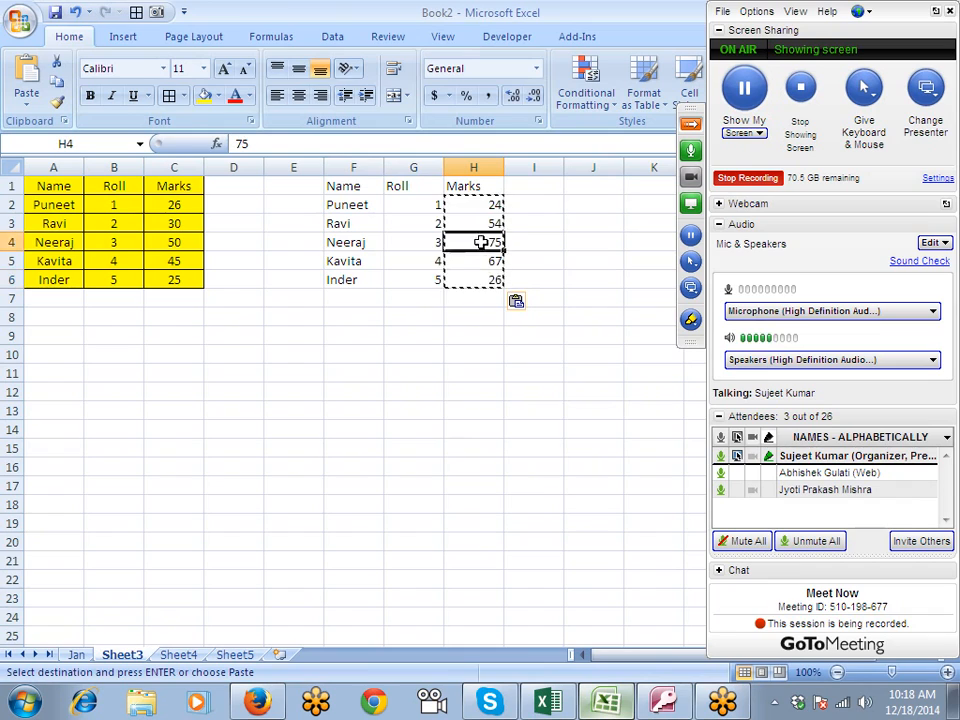
click(478, 223)
click(480, 203)
key(Escape)
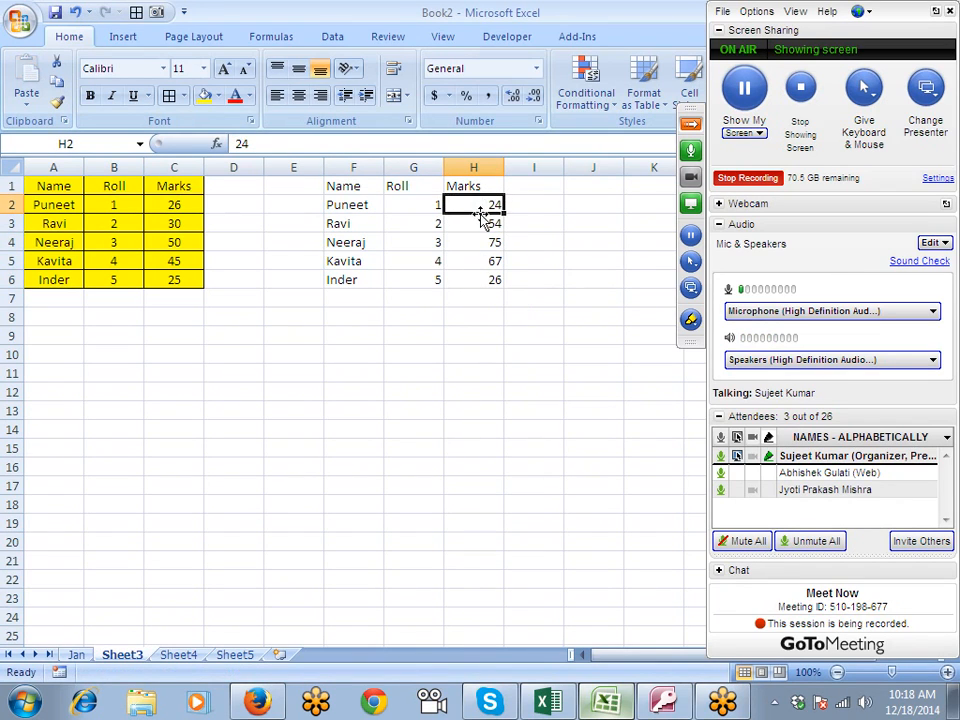
drag(486, 278, 485, 218)
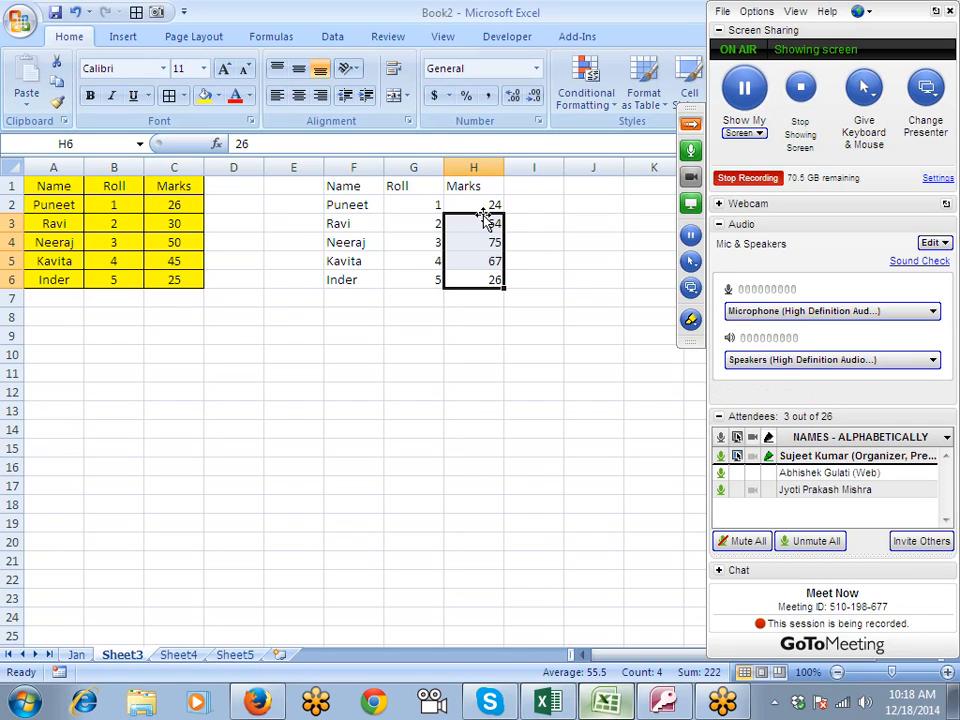
click(428, 240)
click(428, 261)
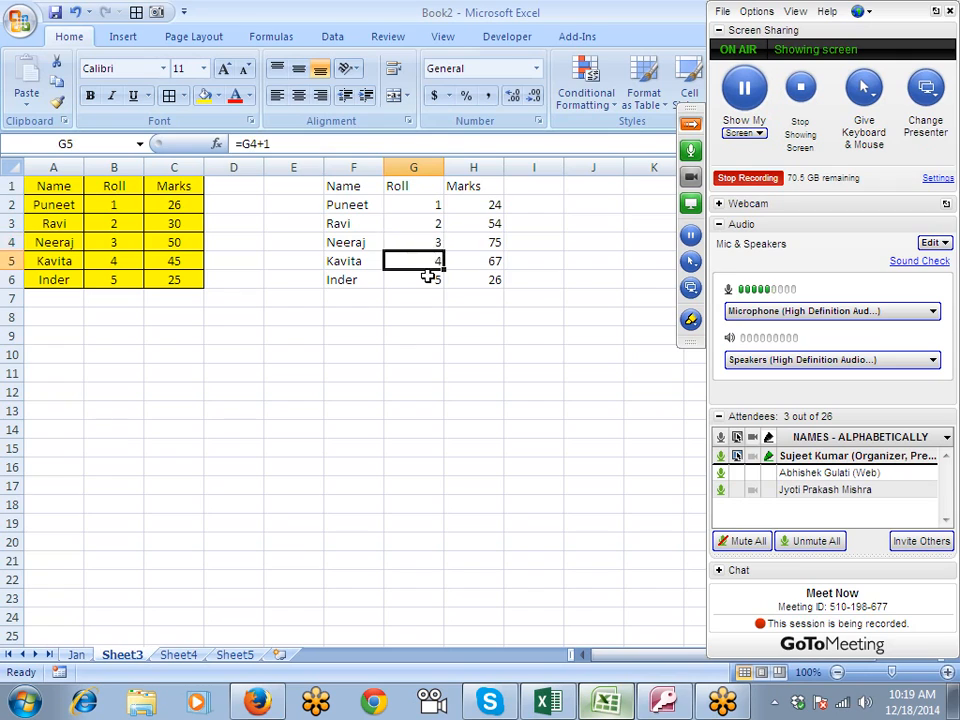
- Clear the pasted table in F1:H6
drag(332, 186, 468, 280)
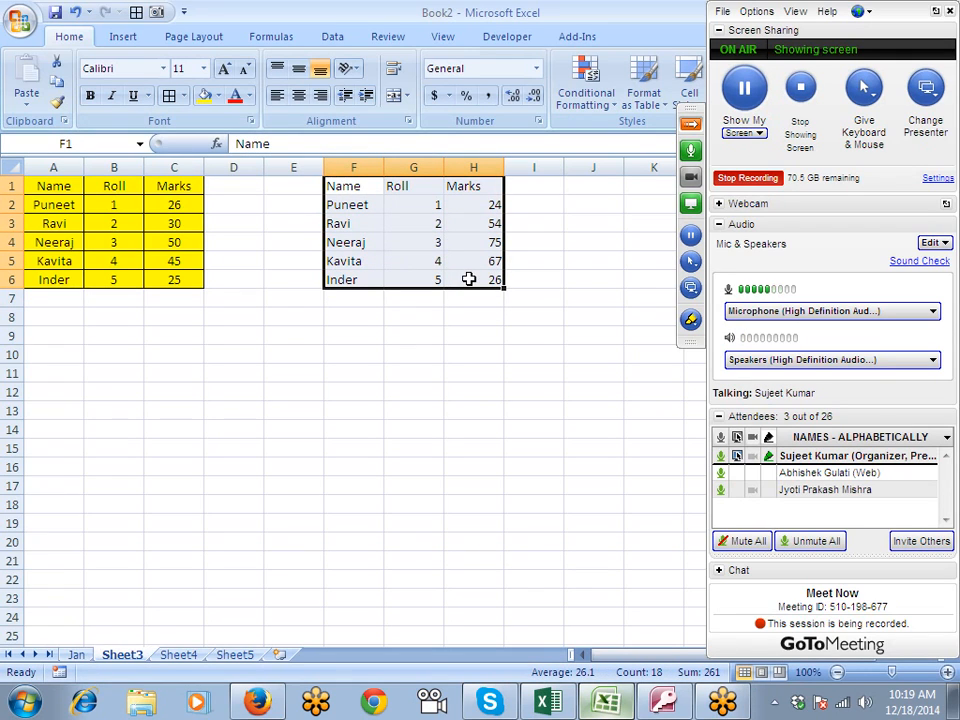
key(Delete)
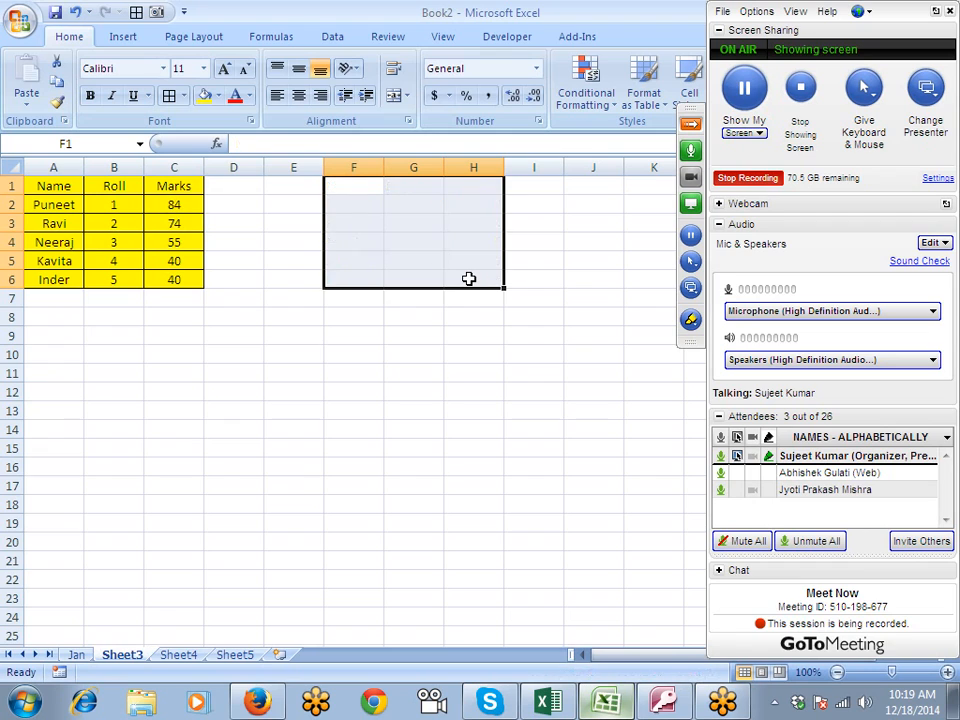
- Copy the table A1:C6 and paste only its formats at E1 using Paste Special
click(126, 273)
click(76, 240)
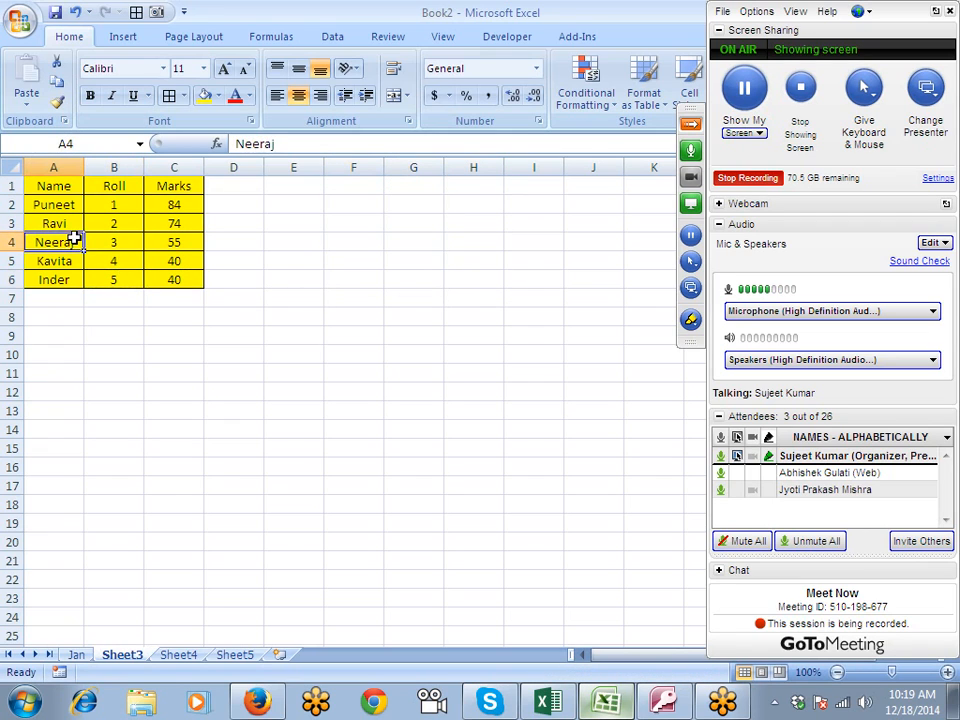
drag(51, 187, 161, 276)
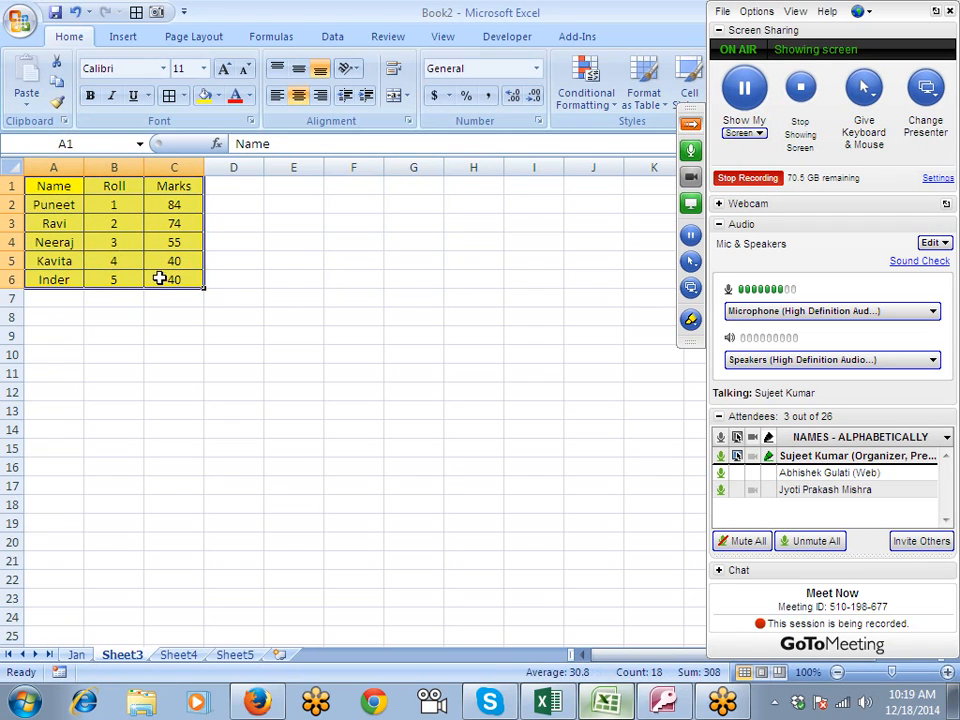
key(ctrl+c)
right_click(298, 189)
click(338, 264)
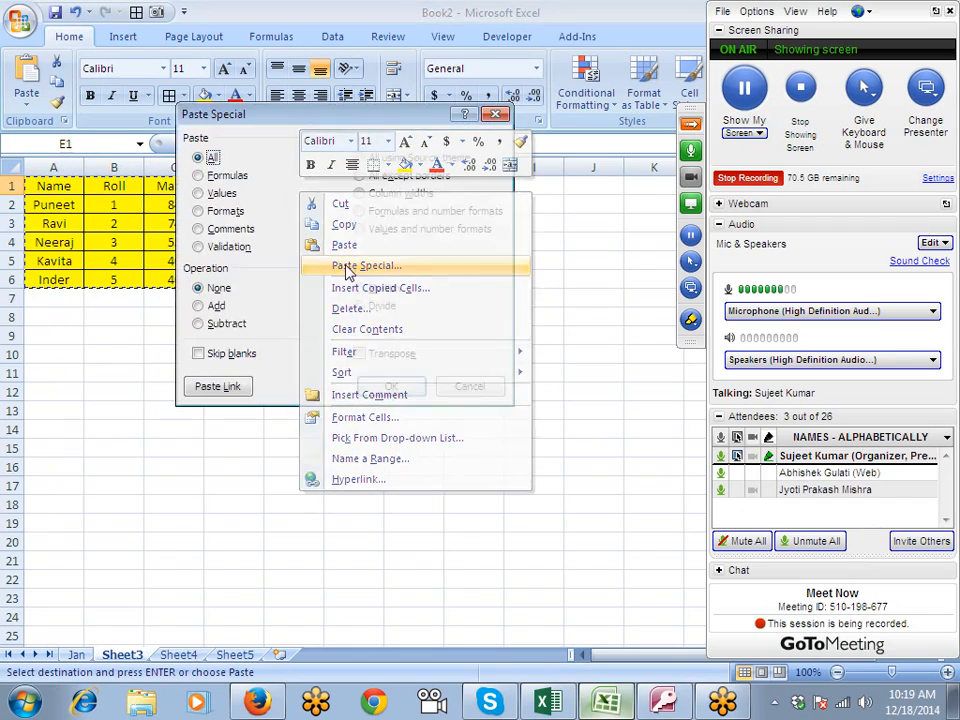
click(199, 211)
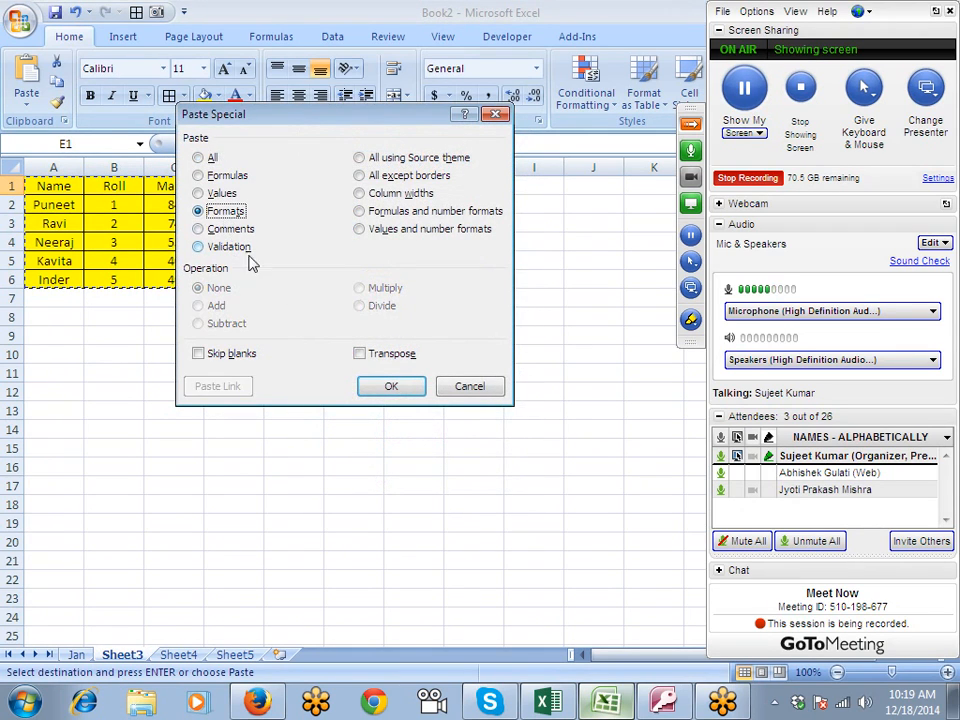
click(389, 385)
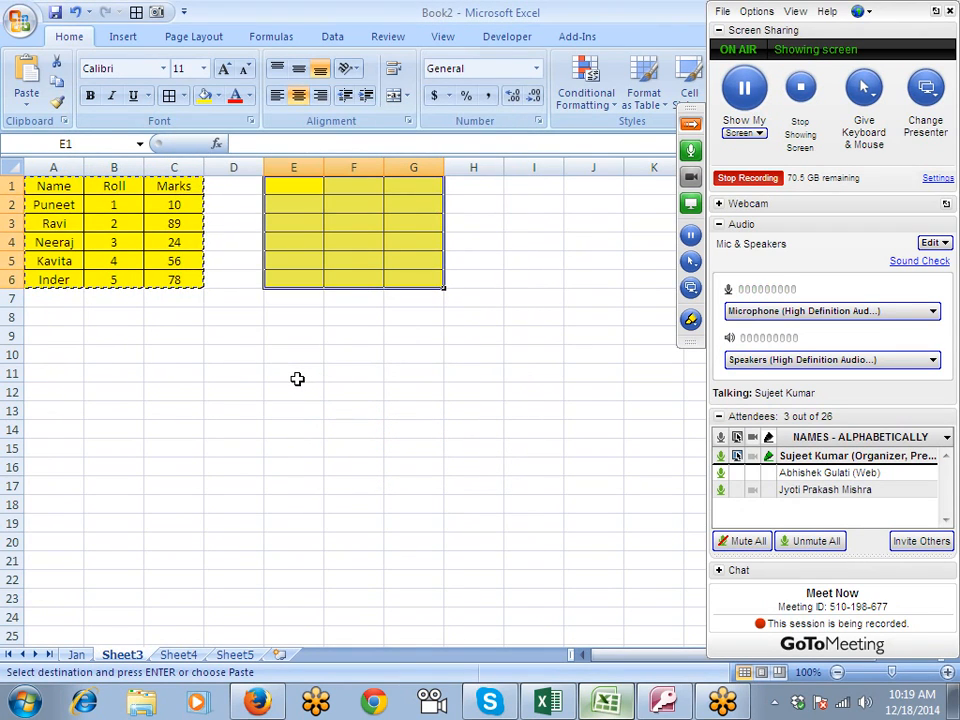
click(146, 298)
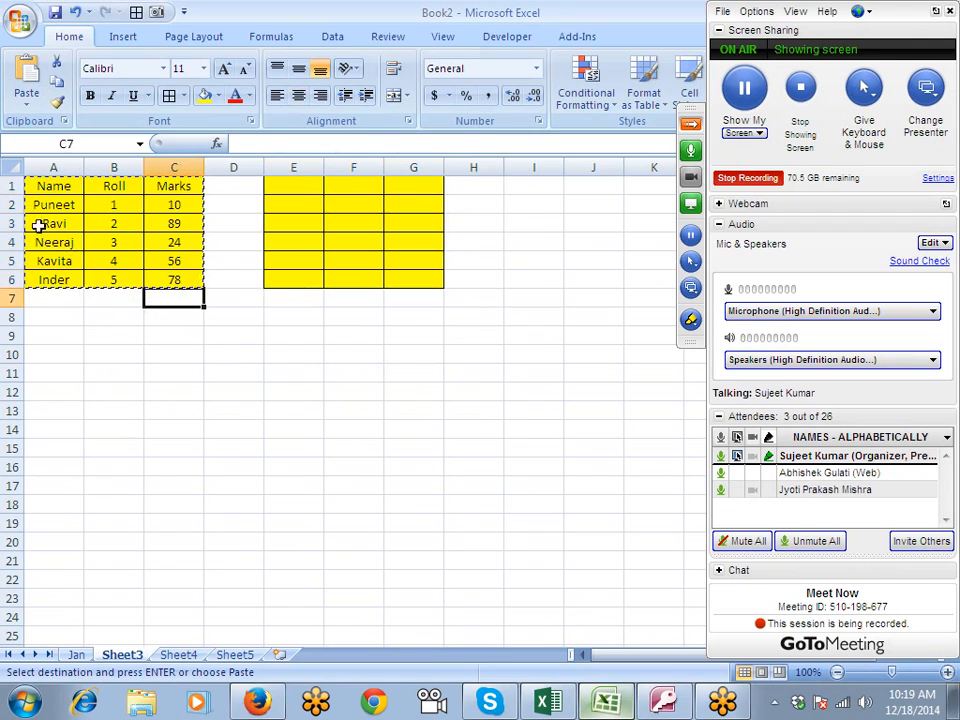
click(45, 190)
drag(45, 190, 154, 279)
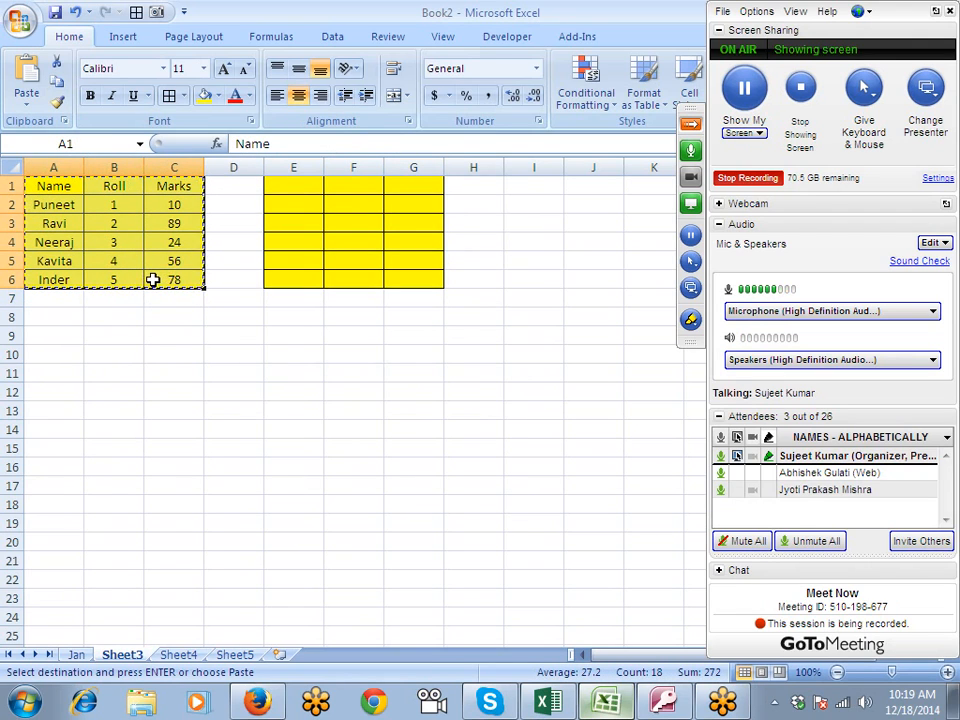
click(472, 206)
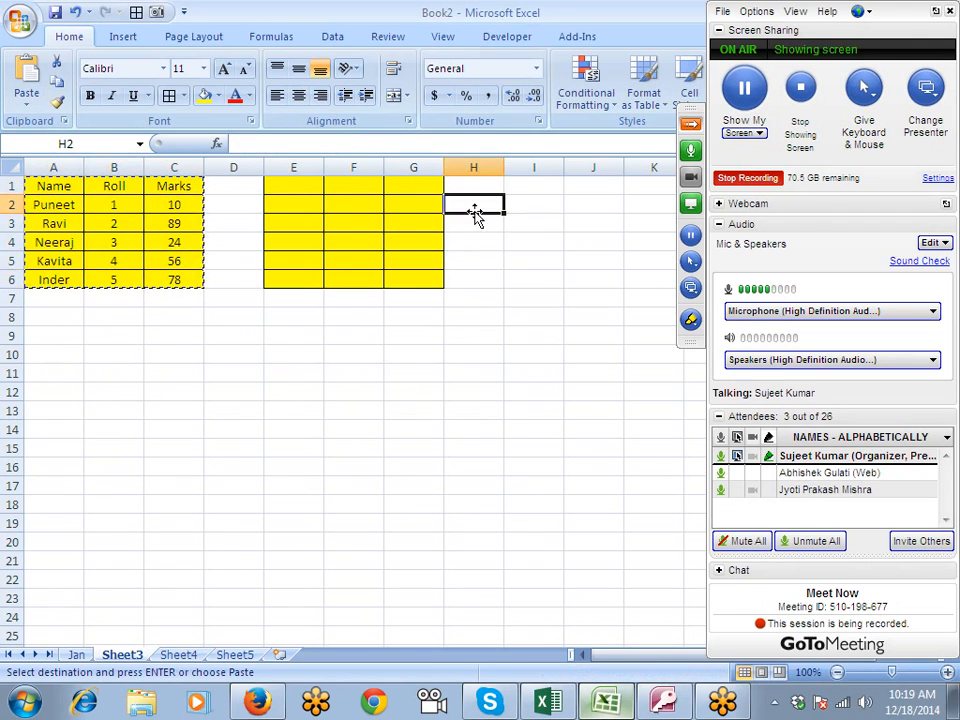
click(265, 334)
right_click(280, 336)
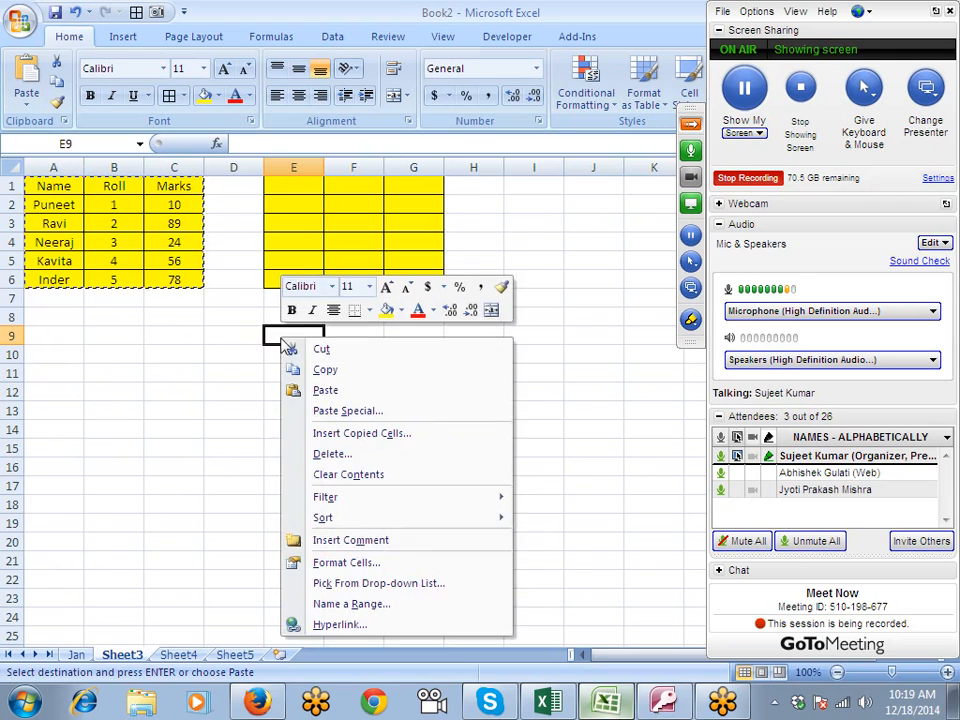
click(338, 411)
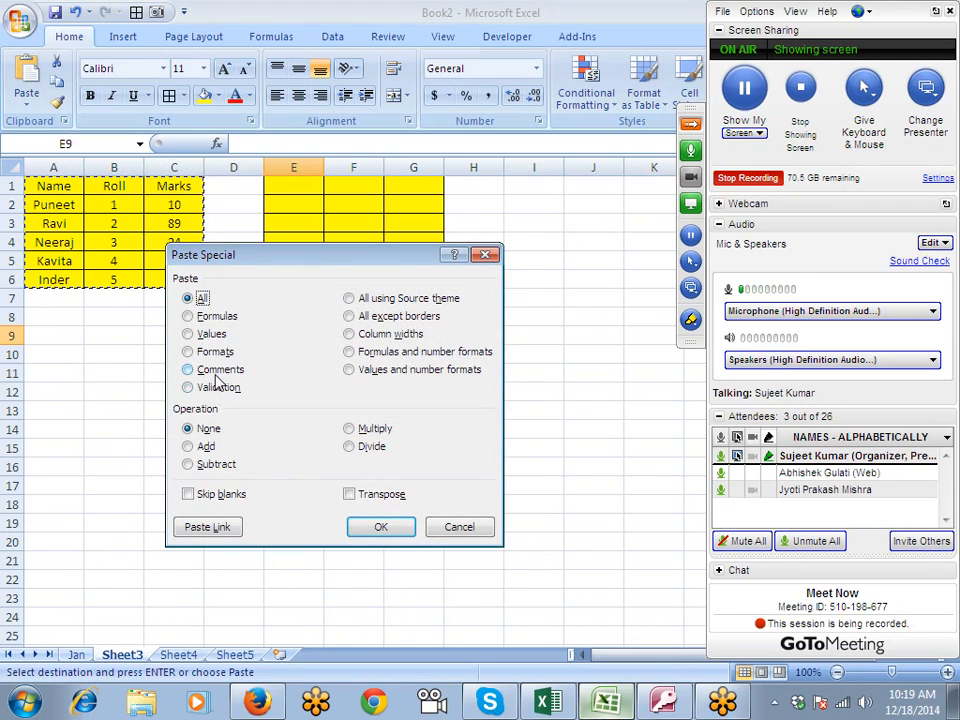
key(Escape)
key(Escape)
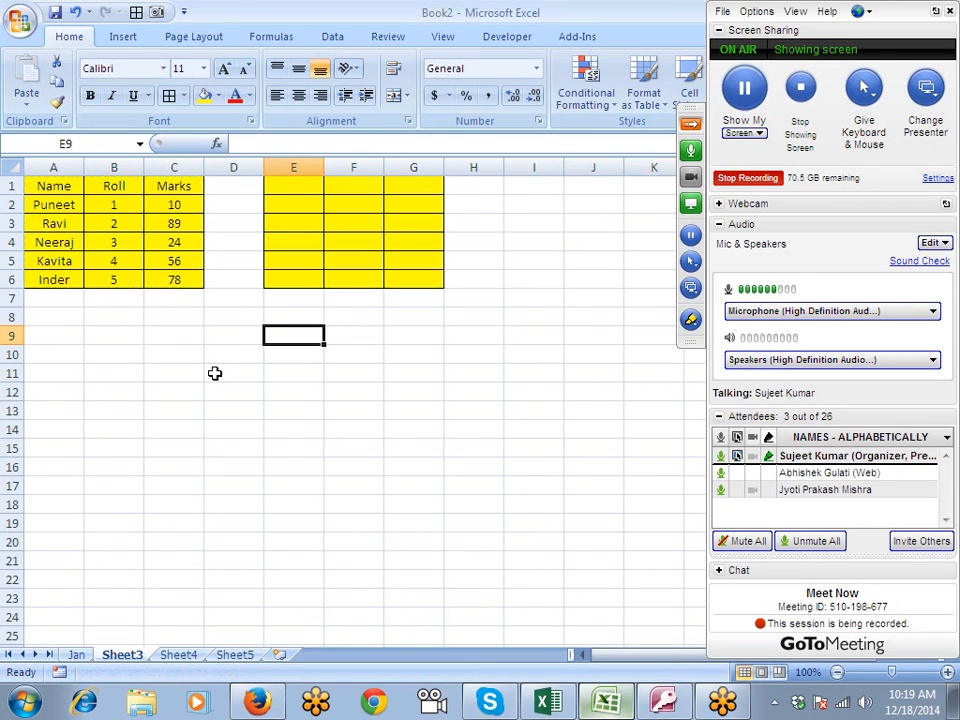
- Insert a comment reading "This a Final Marks" on the Marks header in C1
click(173, 187)
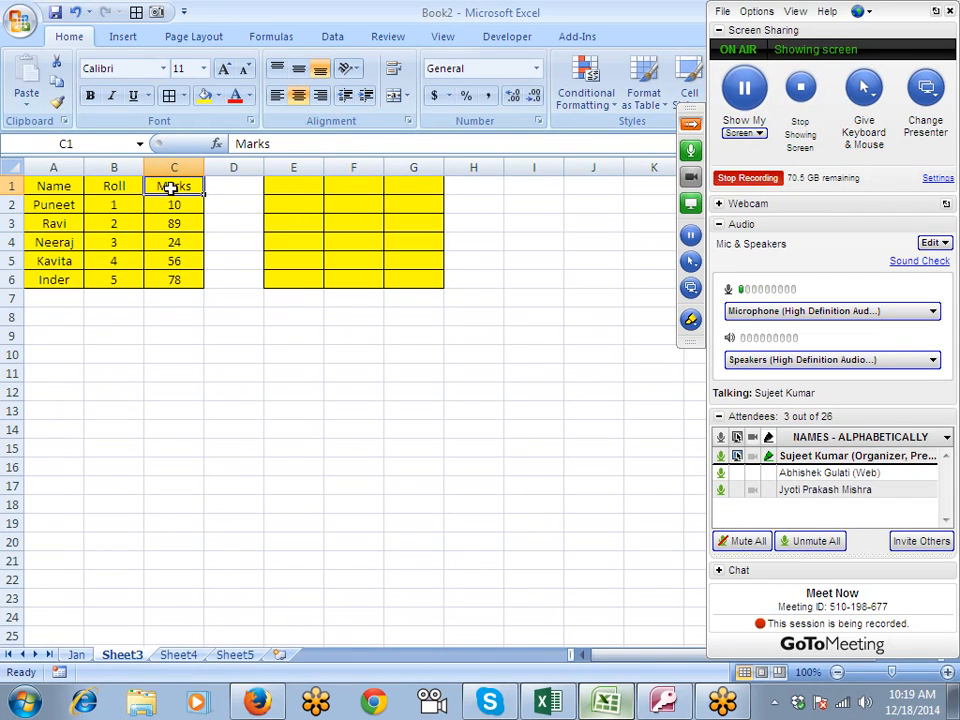
right_click(171, 187)
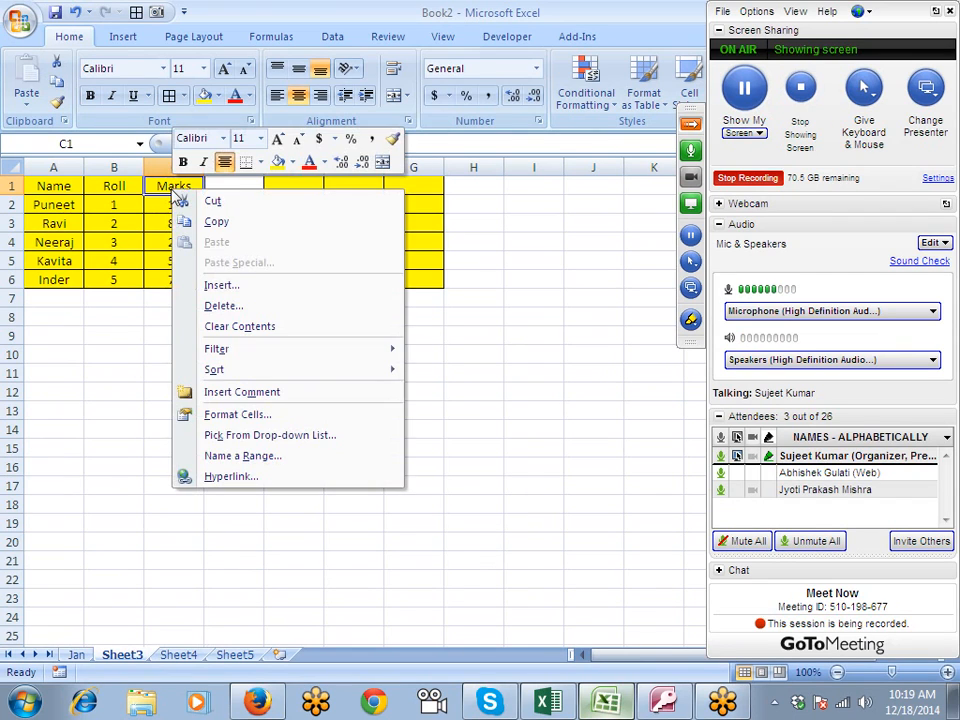
click(254, 395)
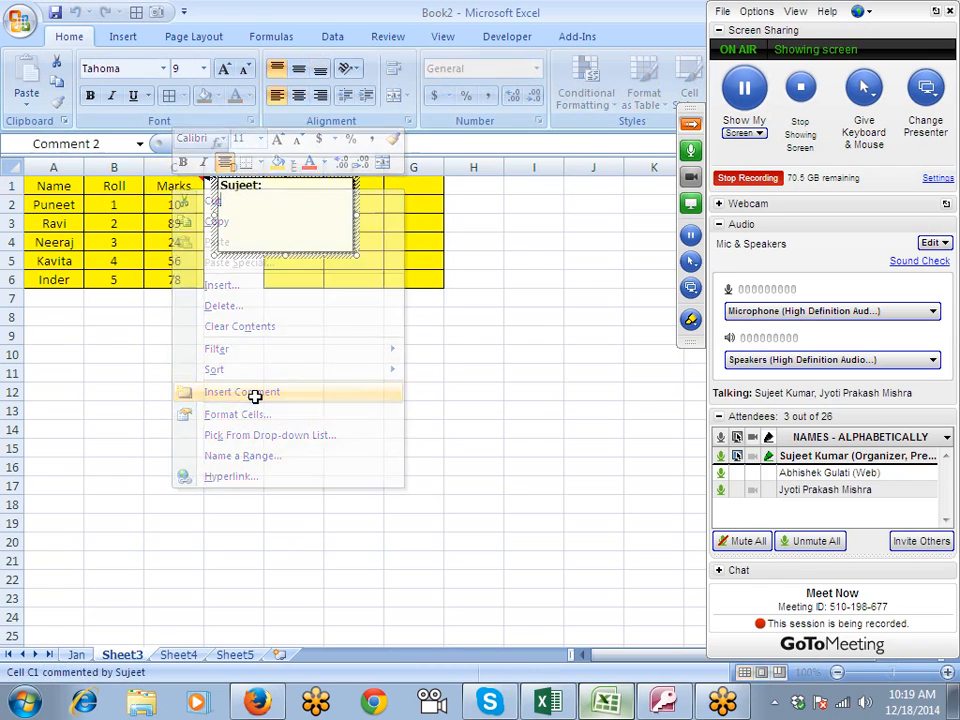
text(This)
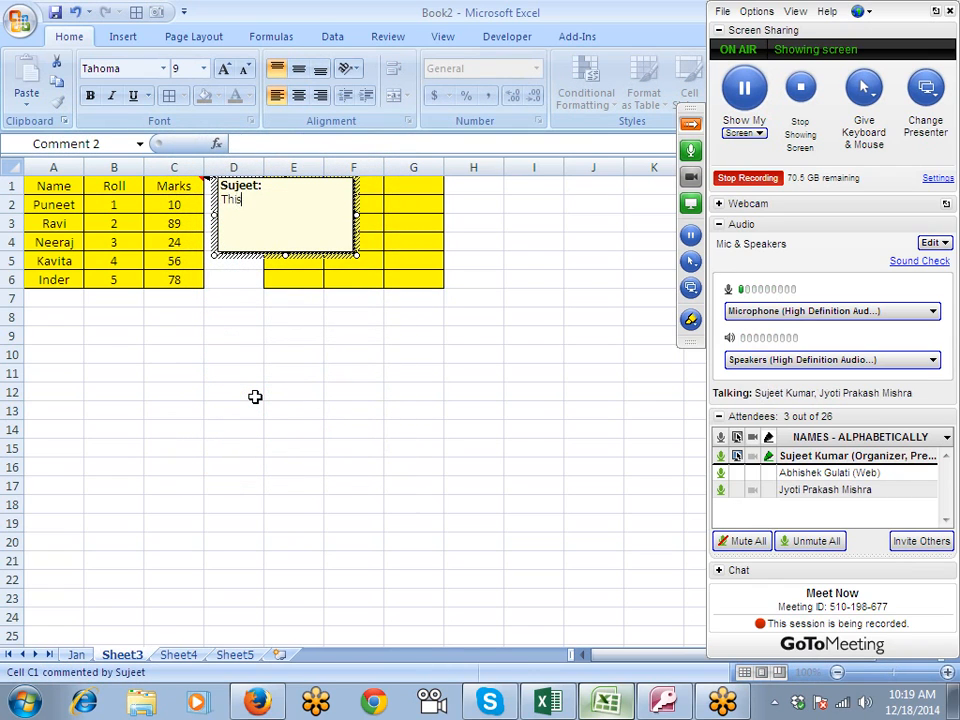
text( a Final Marks)
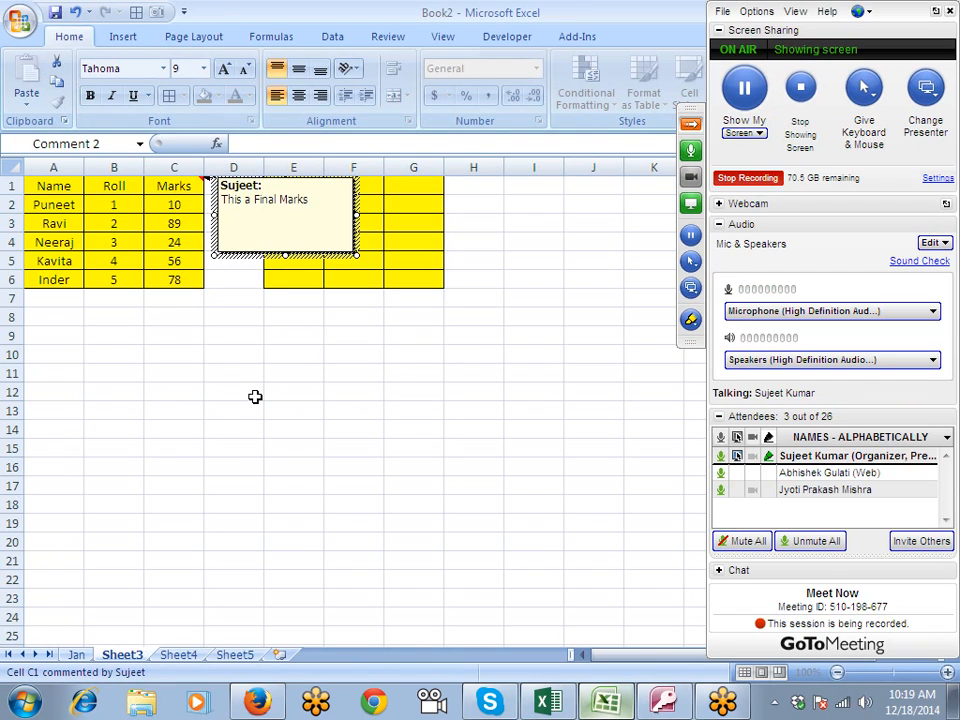
click(255, 397)
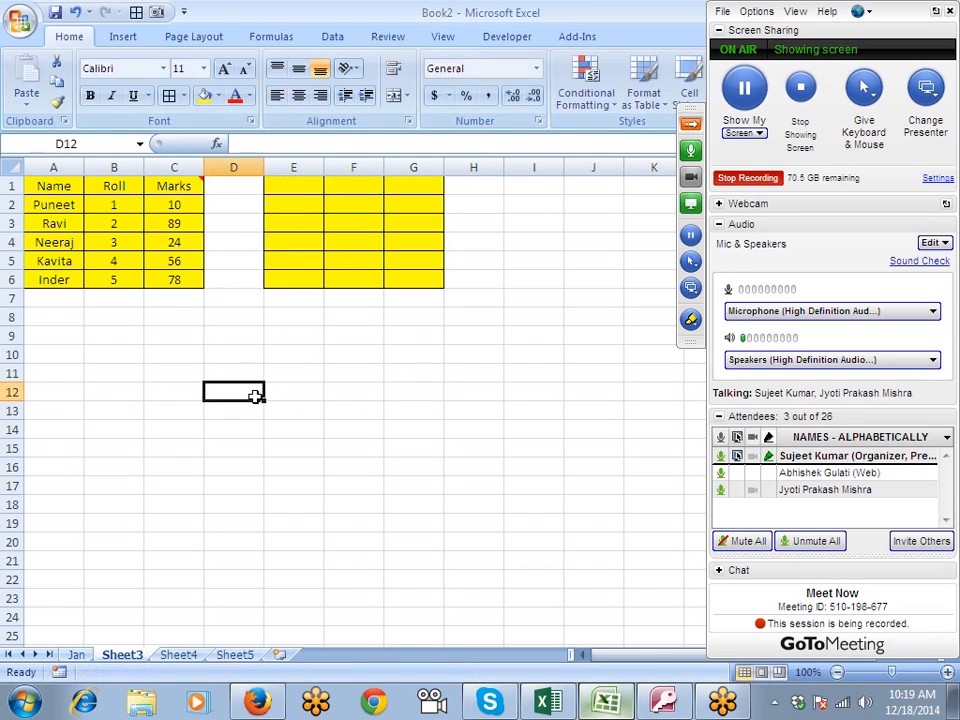
- Examine the comment on the Marks header and the contents of the Marks cells below it
mouse_move(178, 187)
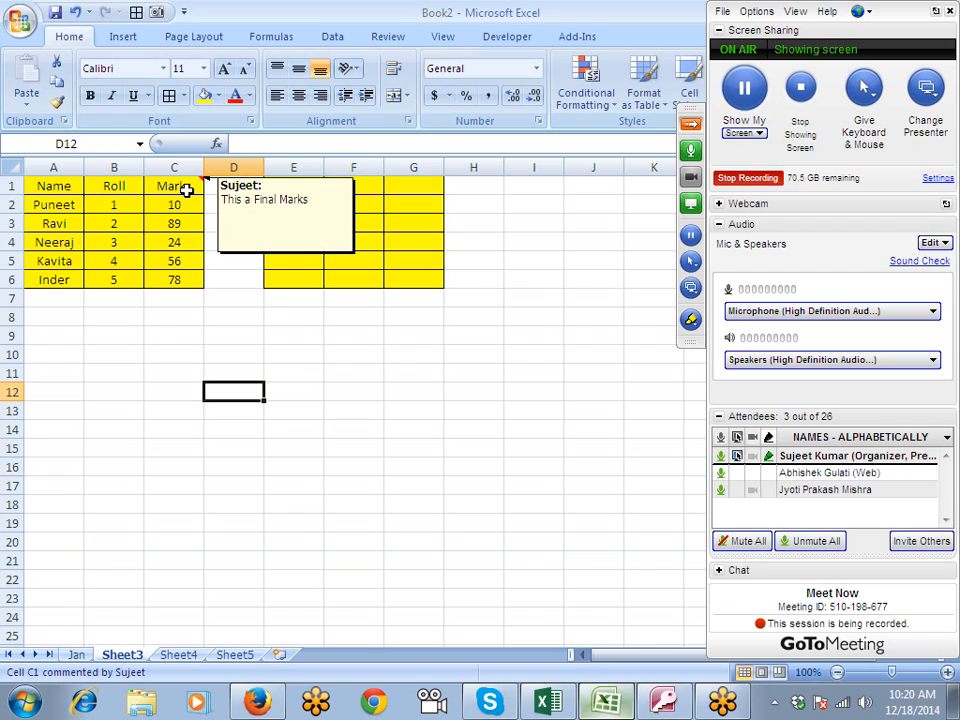
click(185, 188)
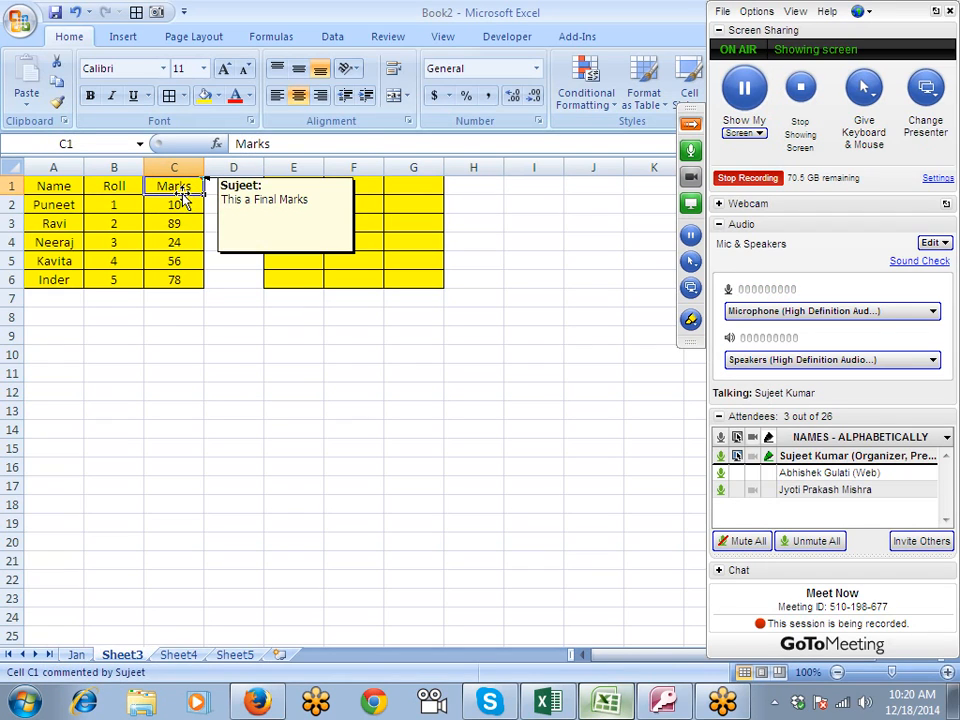
click(179, 207)
click(180, 189)
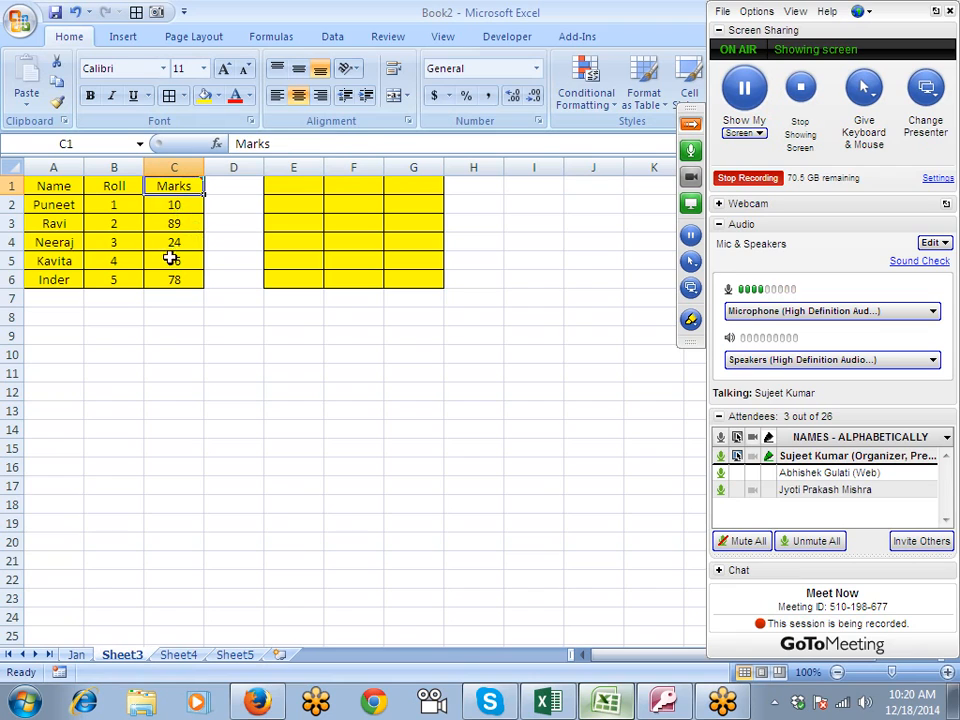
click(171, 258)
click(178, 276)
click(184, 258)
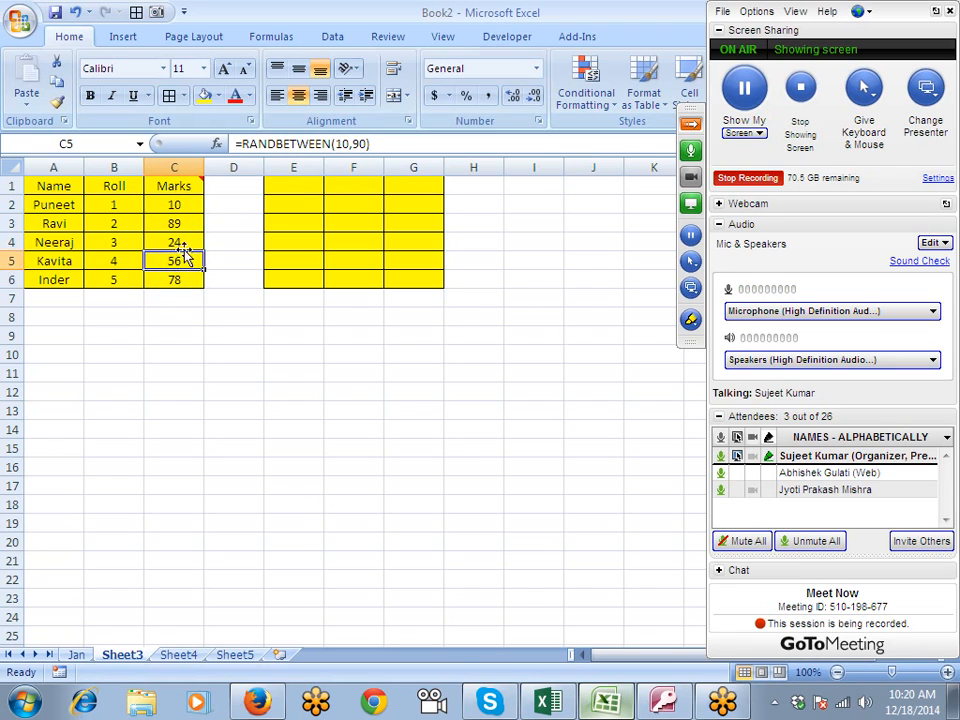
click(184, 242)
click(182, 223)
- Copy the Marks header C1 and paste only its comment into E8:E12 using Paste Special
click(178, 189)
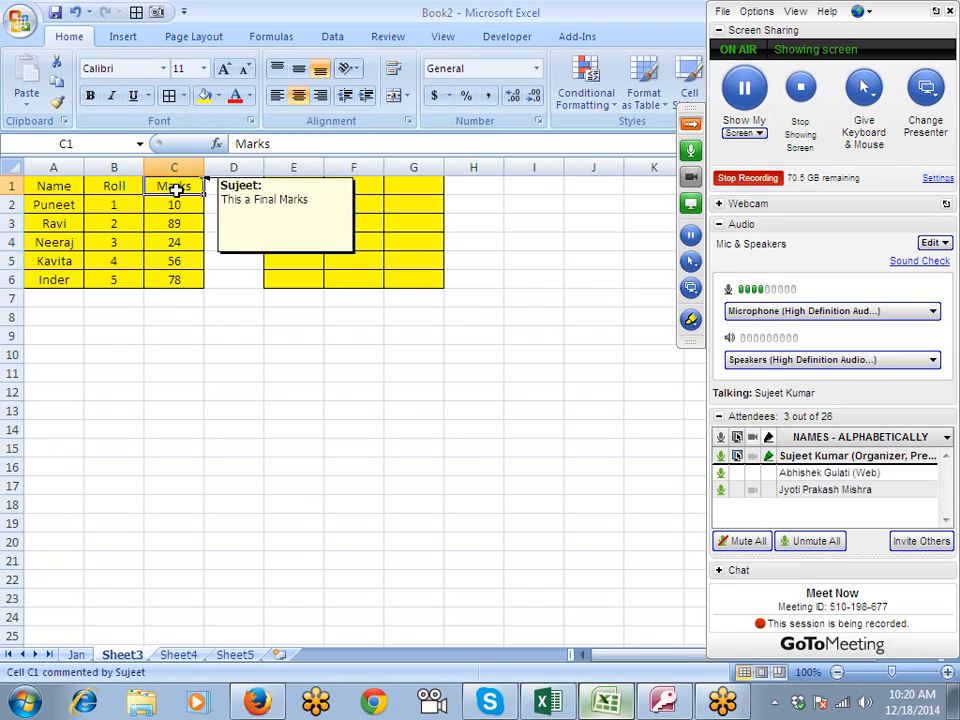
key(ctrl+c)
drag(270, 318, 274, 392)
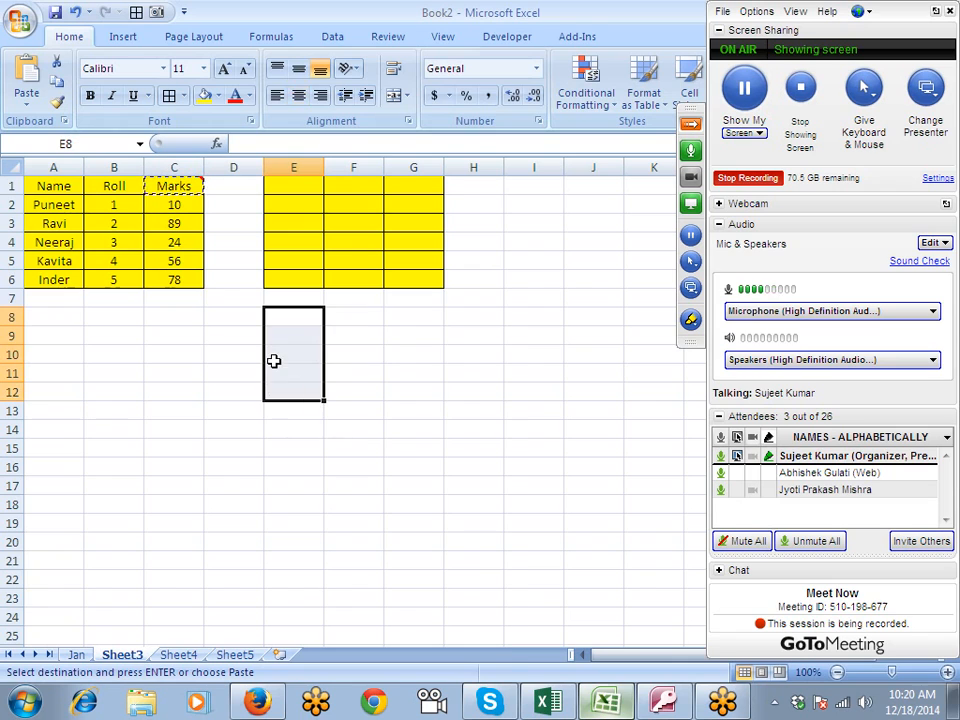
right_click(274, 361)
click(298, 435)
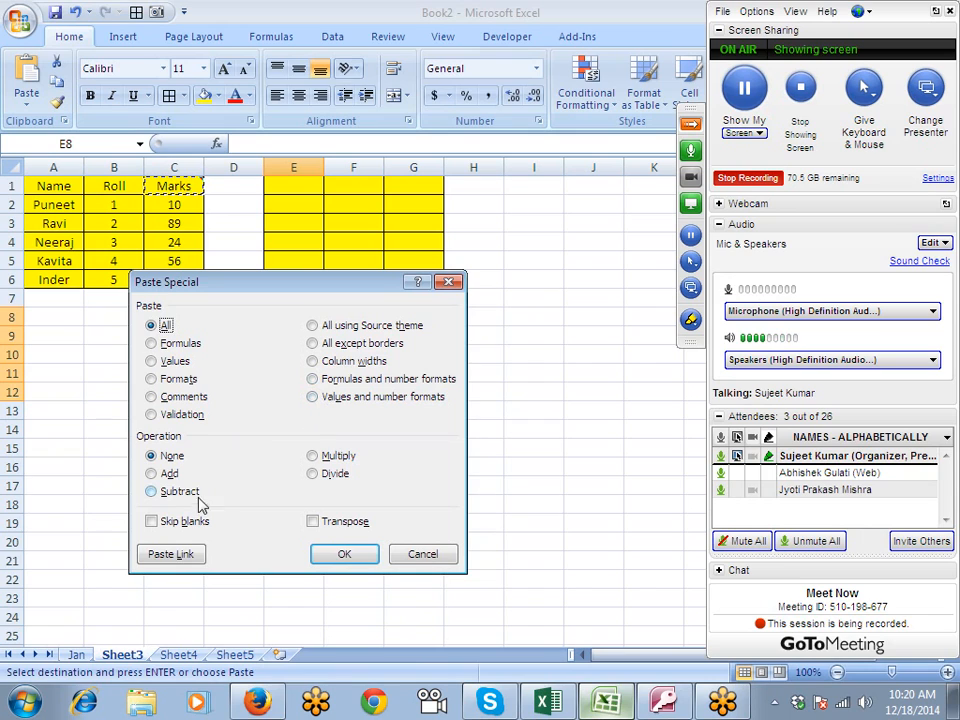
click(182, 397)
click(344, 553)
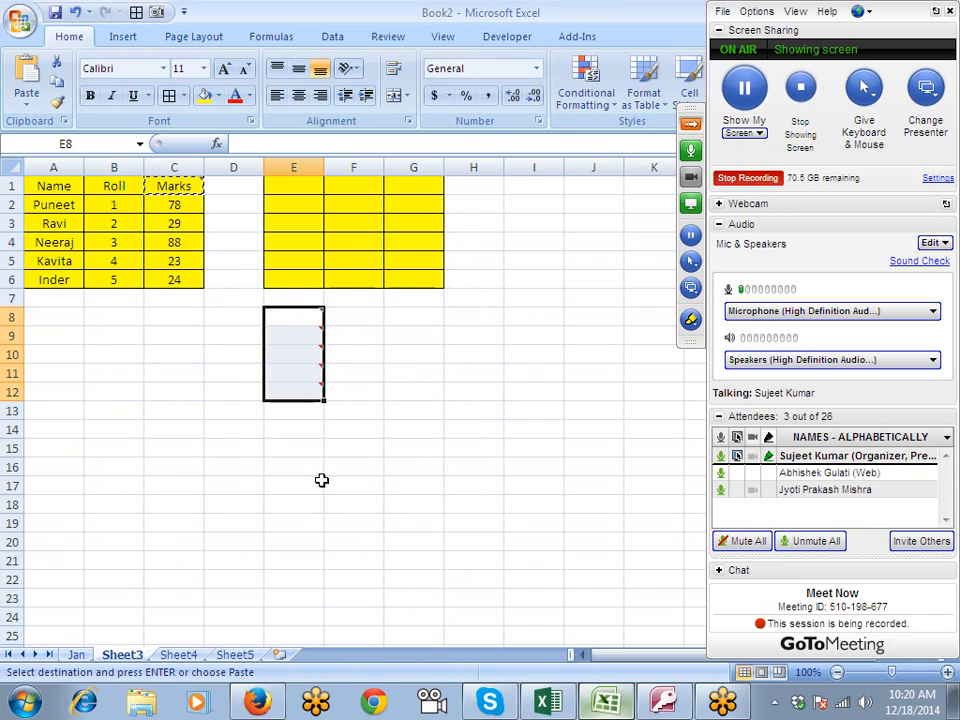
- Check the pasted comments on each of the cells E8 to E12
click(310, 448)
click(310, 375)
click(311, 358)
click(311, 336)
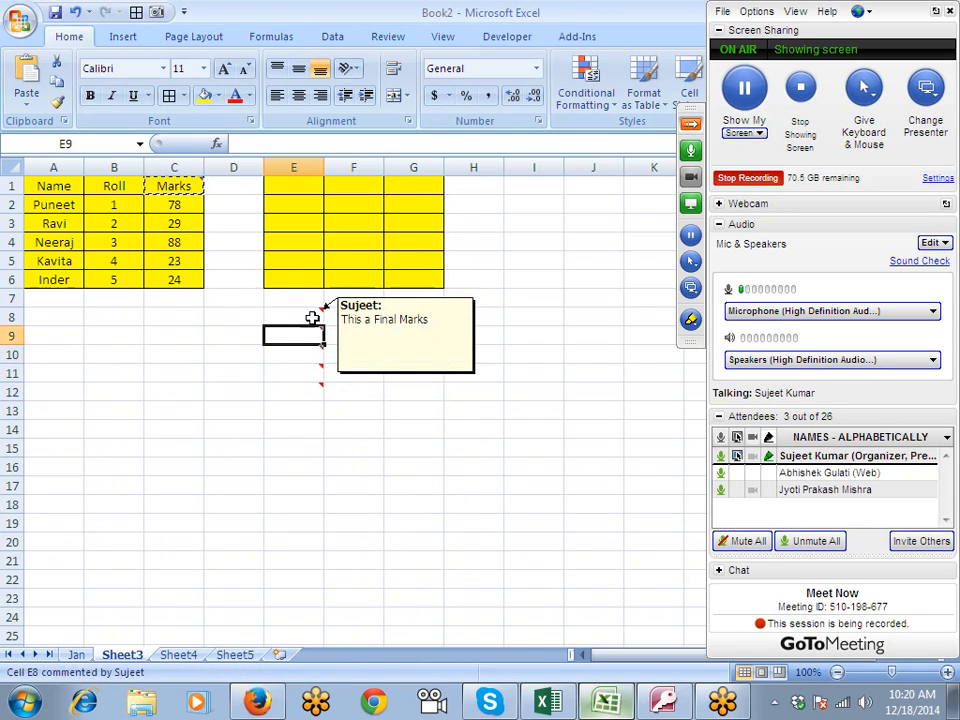
click(313, 317)
click(312, 349)
drag(312, 375, 307, 320)
click(307, 395)
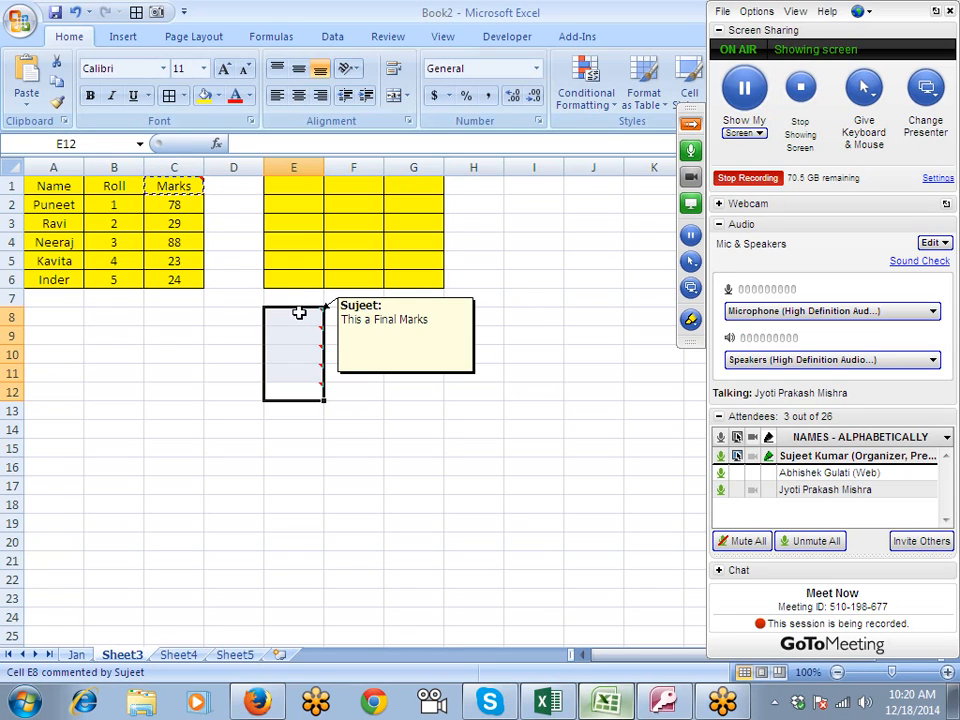
click(305, 336)
click(300, 388)
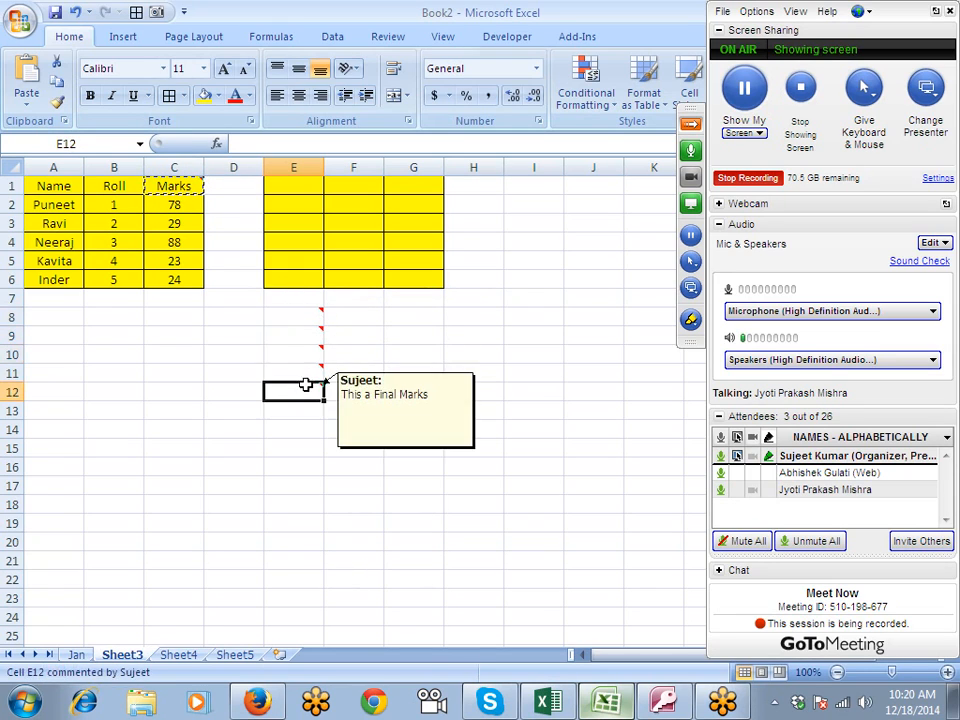
click(302, 368)
click(304, 348)
click(303, 332)
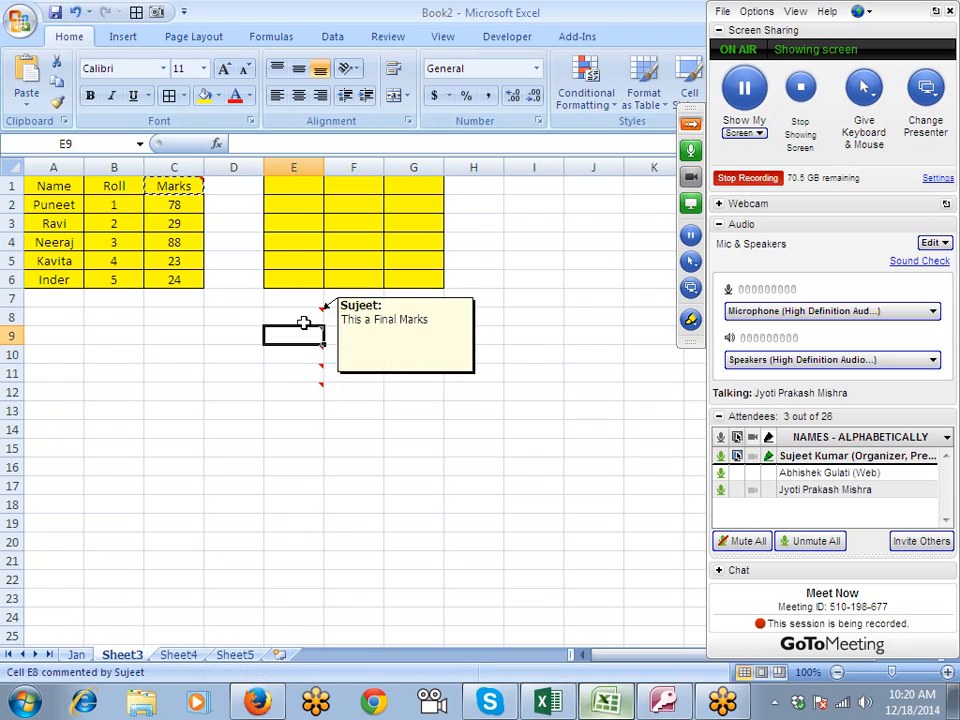
click(304, 317)
click(446, 332)
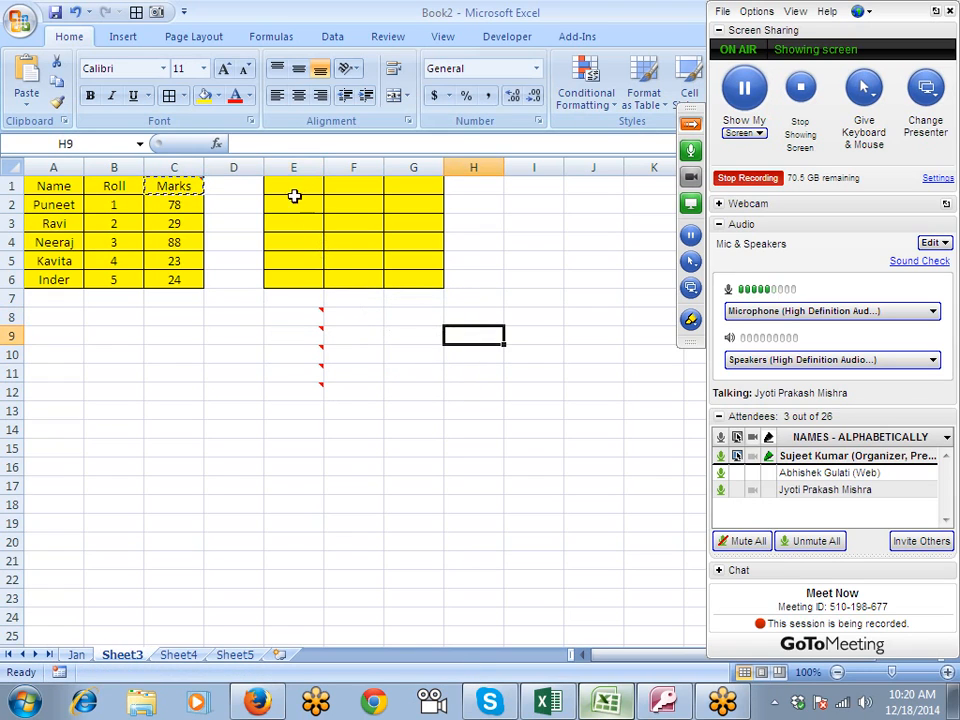
- Delete columns E to G, which hold the pasted formats and comments
drag(298, 190, 424, 184)
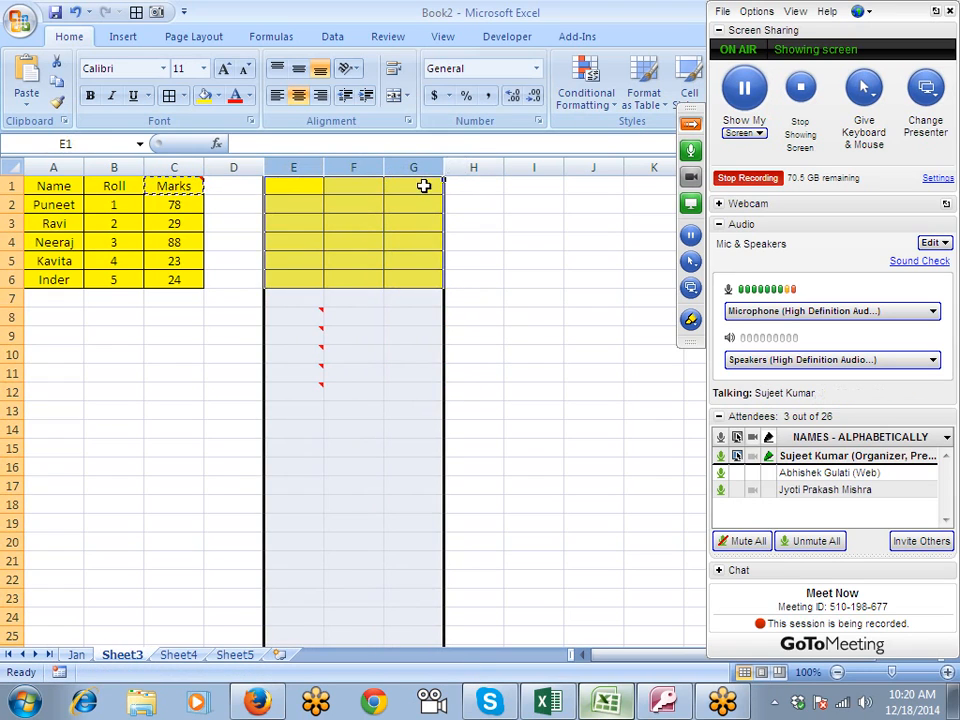
right_click(424, 184)
click(461, 303)
click(330, 296)
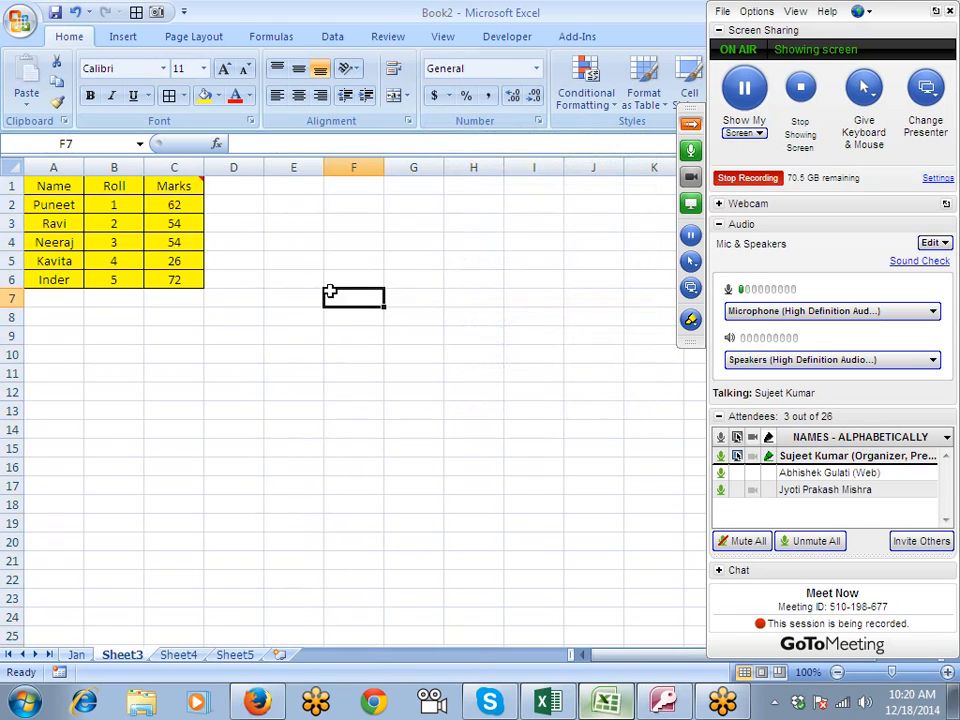
- AutoFit the widths of columns A, B and C to their contents
double_click(84, 167)
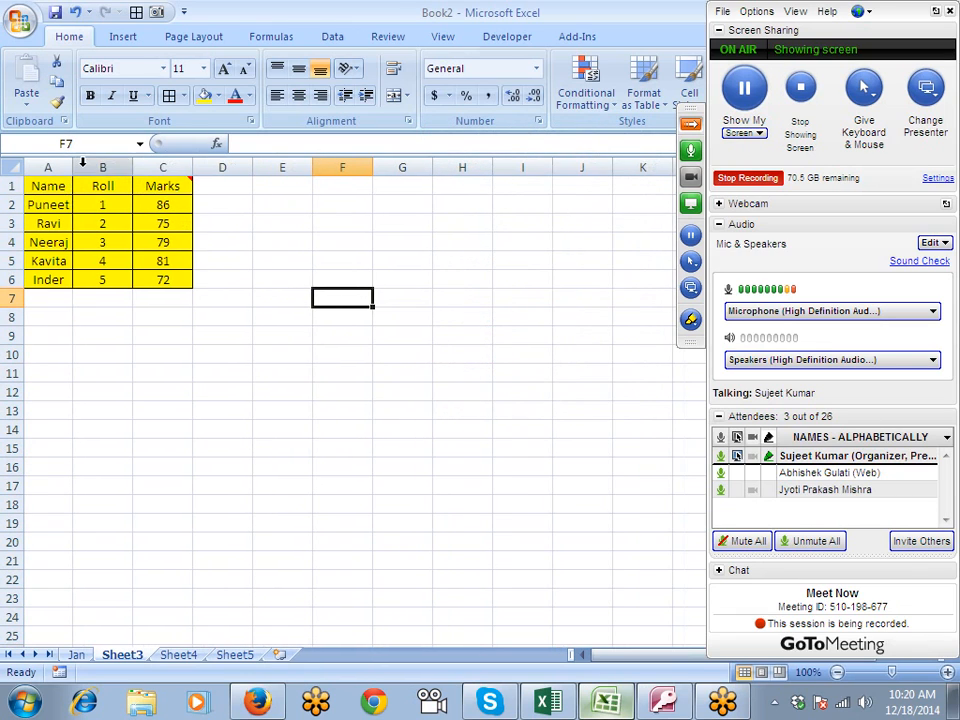
double_click(132, 167)
double_click(166, 167)
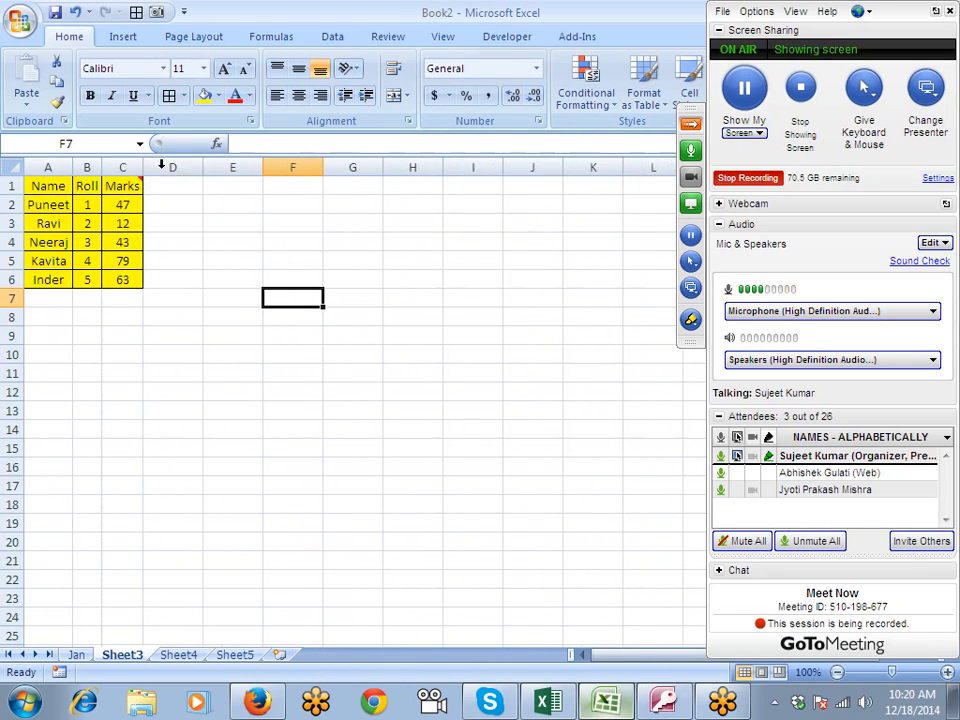
- Copy the marks table A1:C6 from Sheet3, widen columns A to C on Sheet4, and paste the table at A1
click(152, 204)
drag(37, 190, 112, 276)
key(ctrl+c)
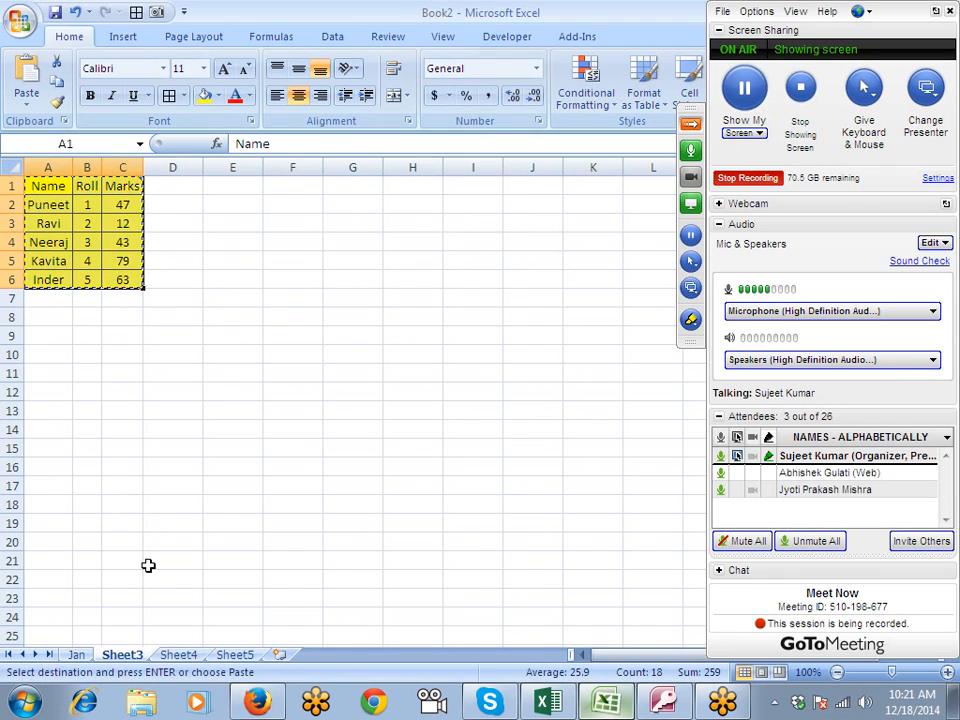
click(183, 655)
drag(80, 168, 93, 167)
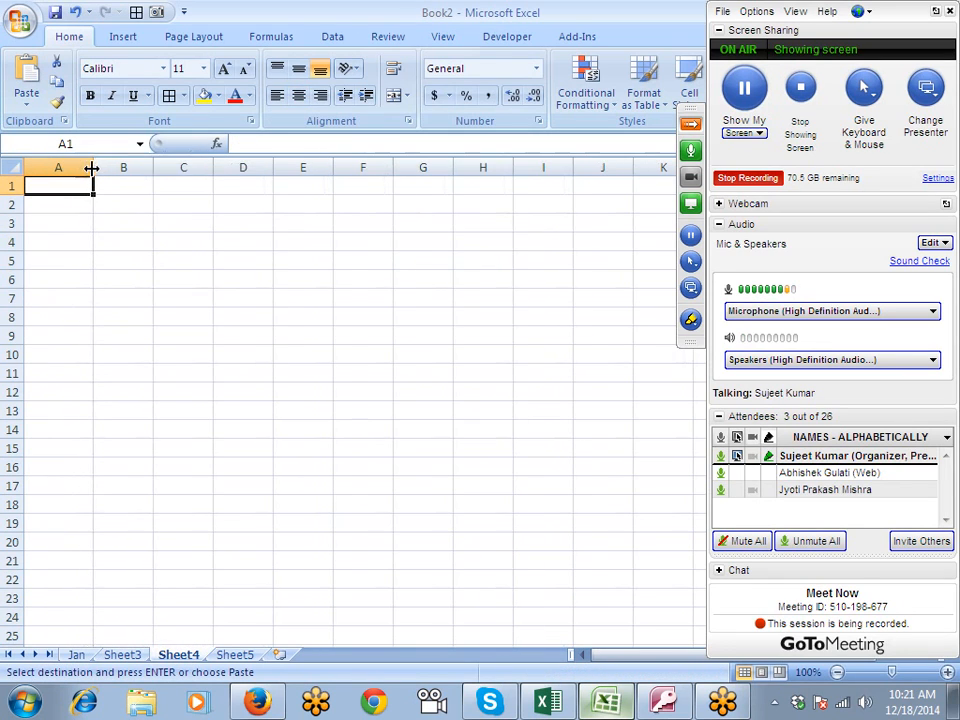
drag(153, 167, 172, 167)
drag(231, 167, 267, 167)
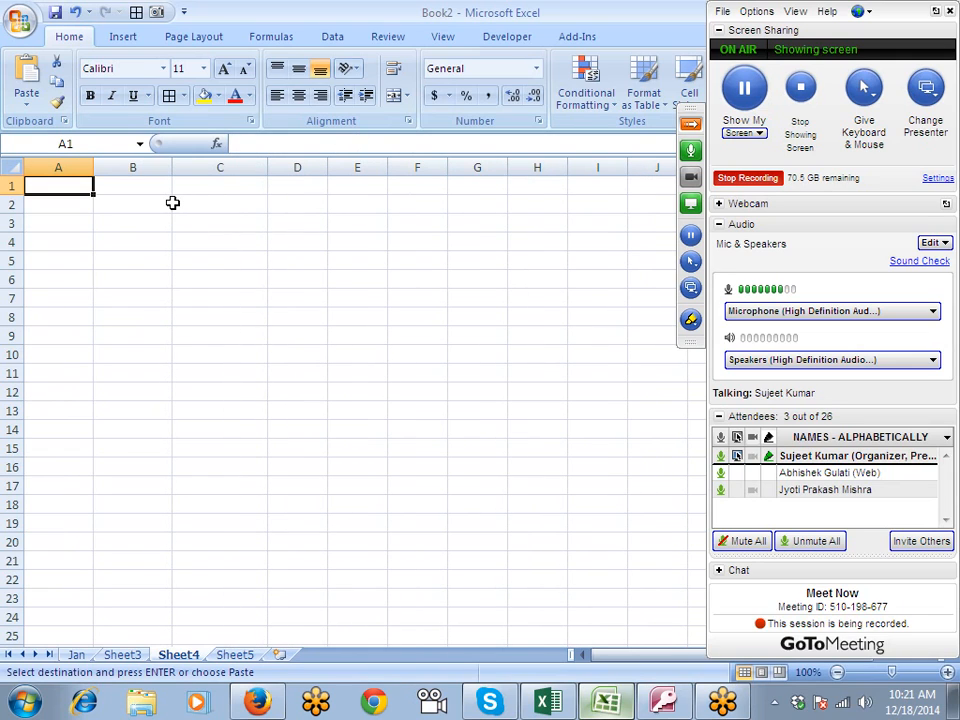
key(ctrl+v)
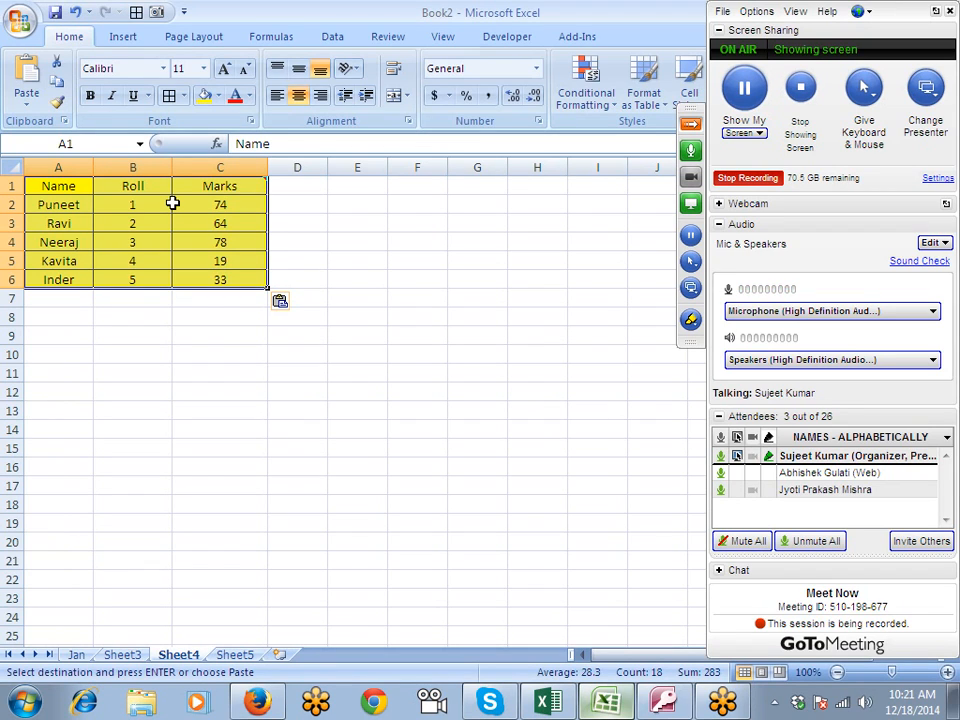
- Apply the source table's column widths to the pasted table on Sheet4 using Paste Special with Column widths
right_click(169, 209)
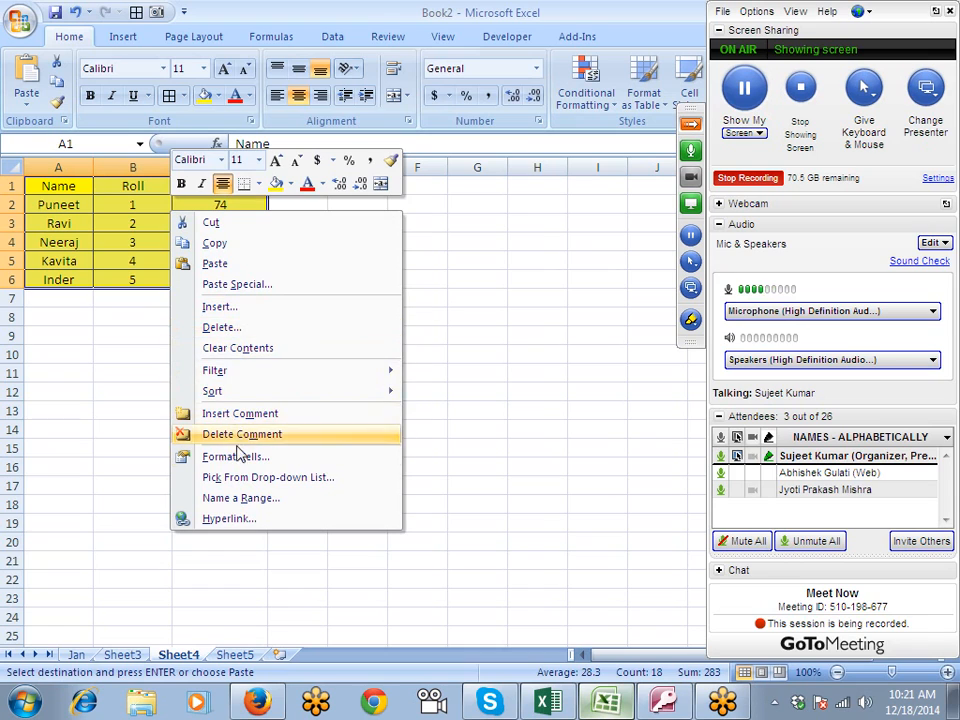
click(216, 285)
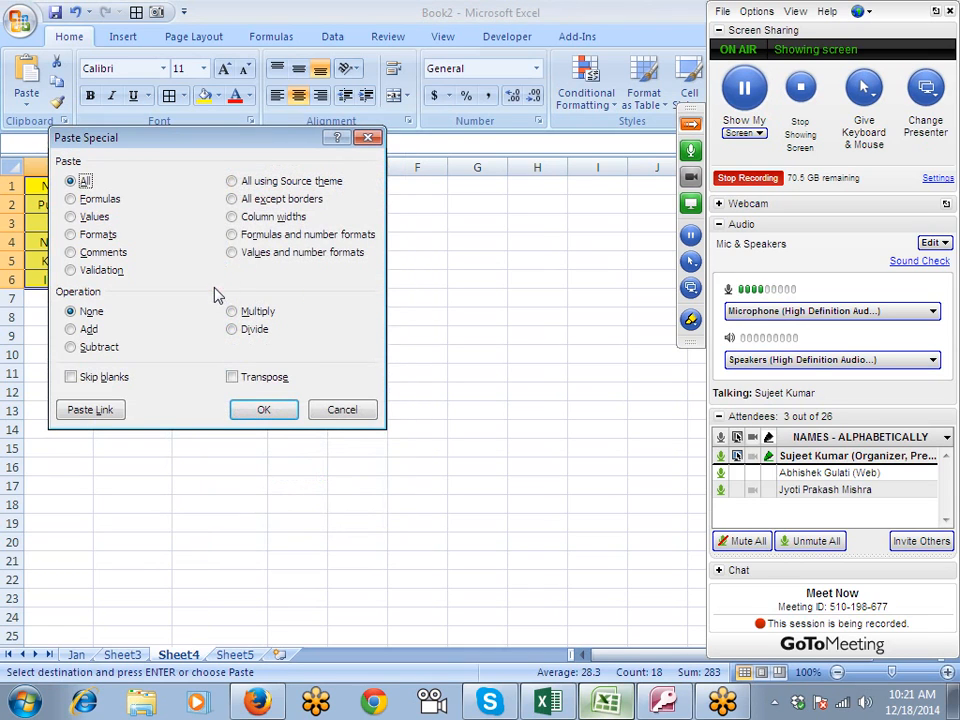
click(250, 217)
click(259, 411)
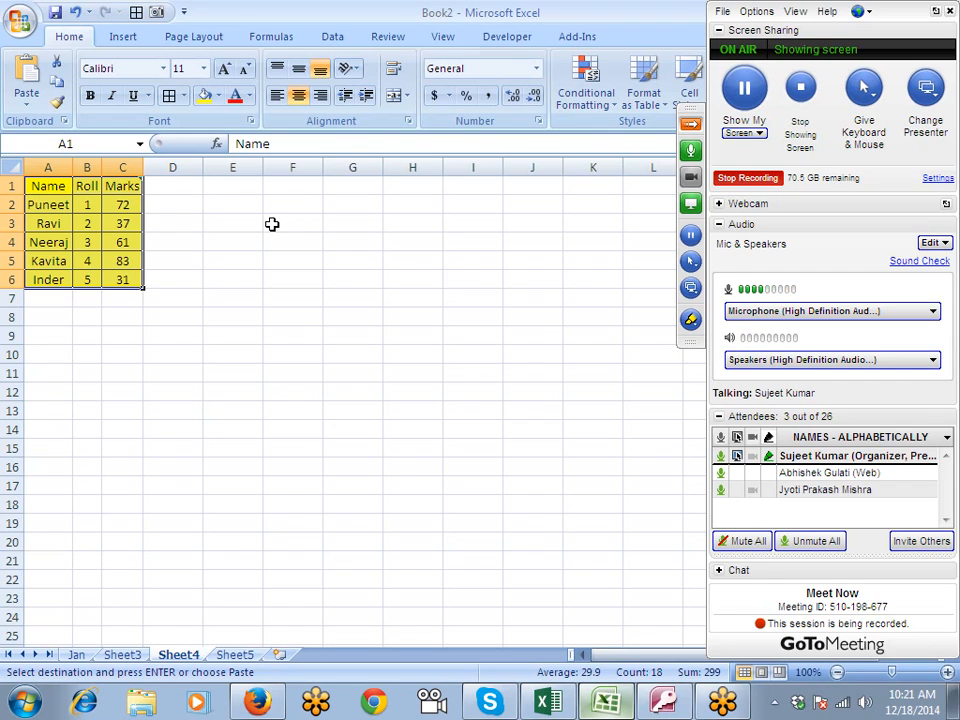
- Paste only the copied table's column widths starting at F1, and paste the full table into the same range
click(297, 190)
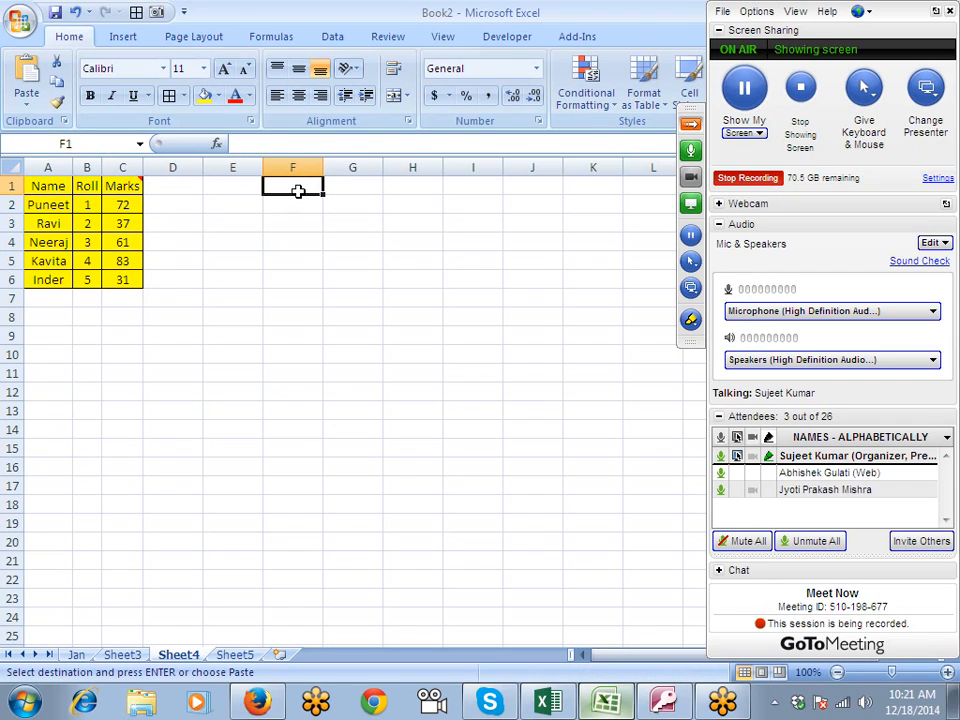
right_click(297, 190)
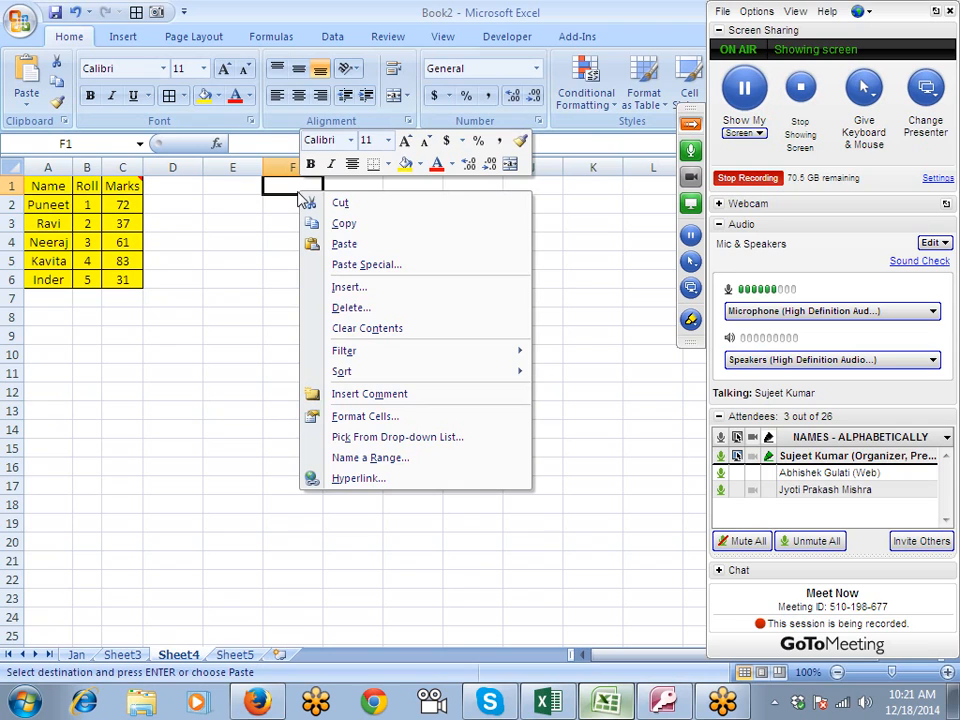
click(349, 266)
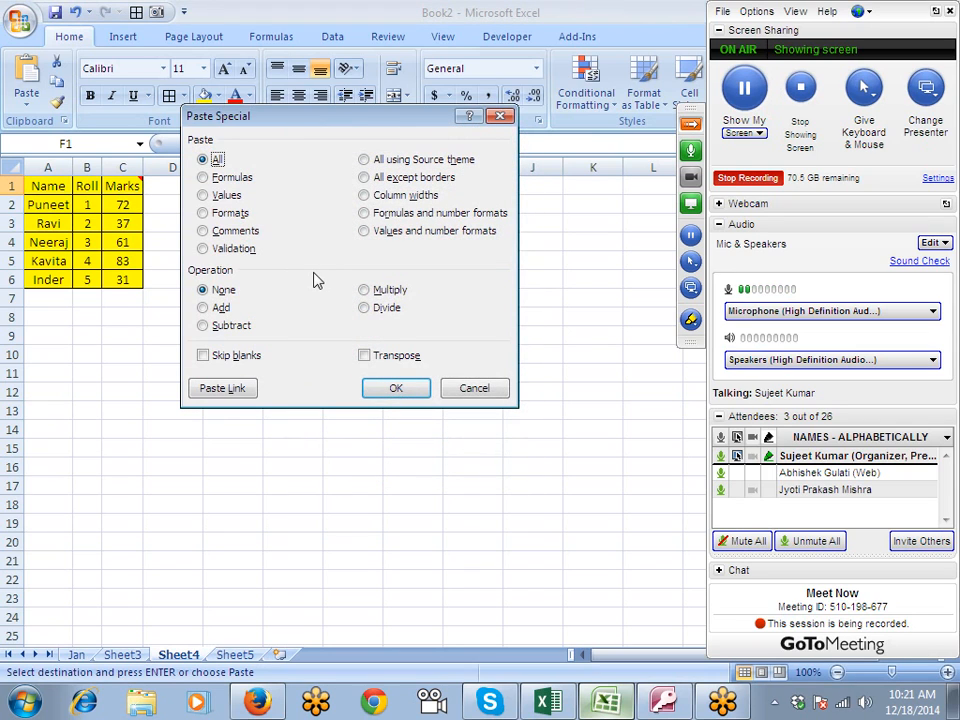
click(364, 195)
click(390, 391)
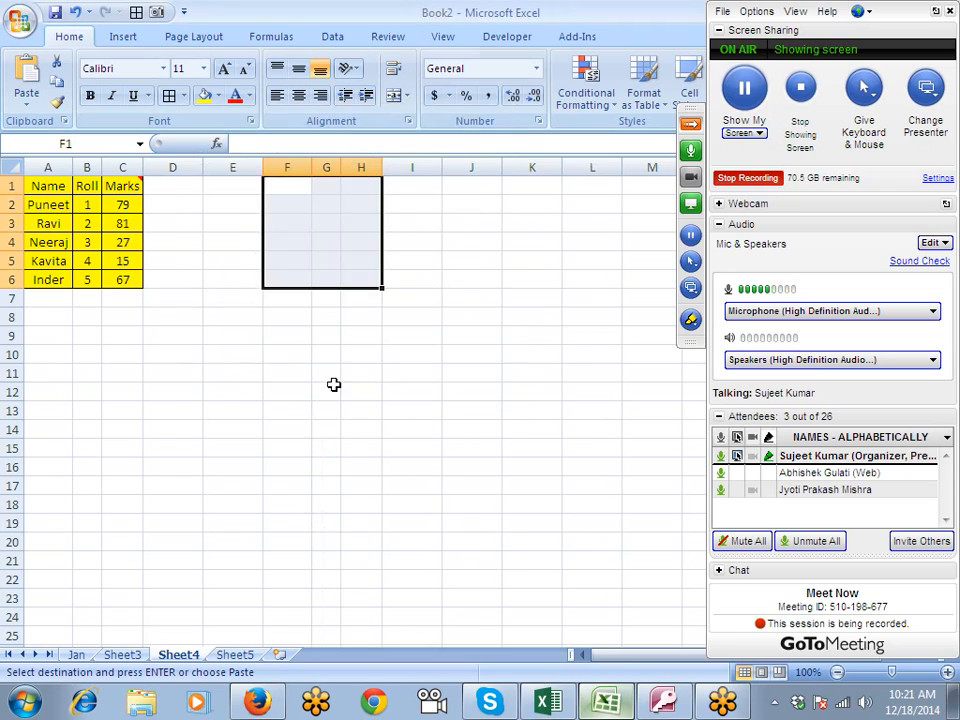
key(ctrl+v)
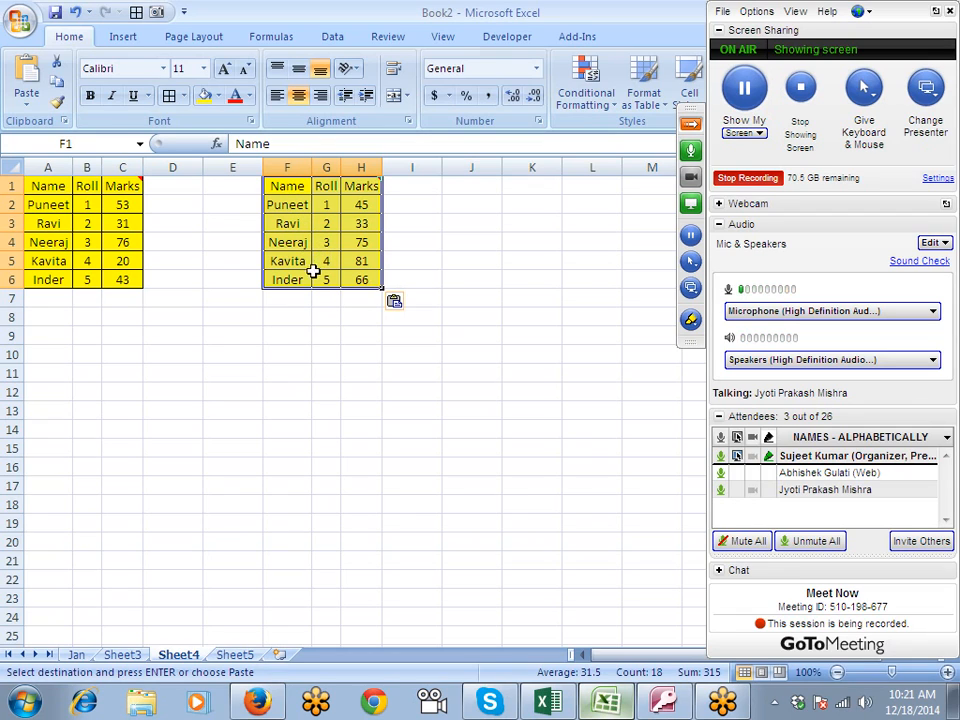
- Undo the table and column width pastes at F1:H6 and recheck the copied source range on Sheet3
key(ctrl+z)
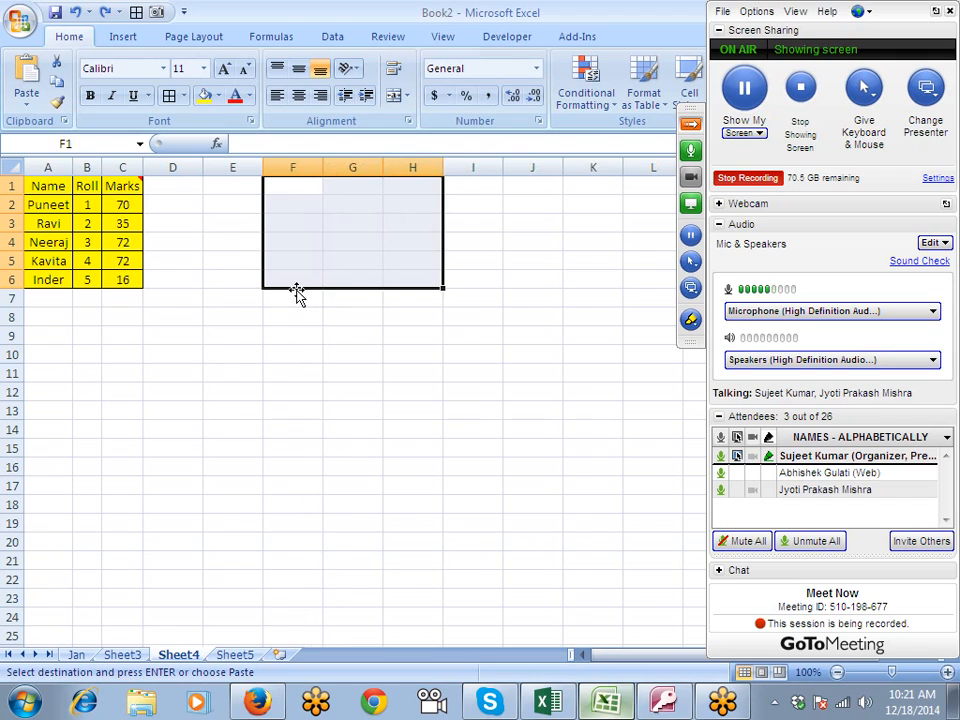
right_click(280, 216)
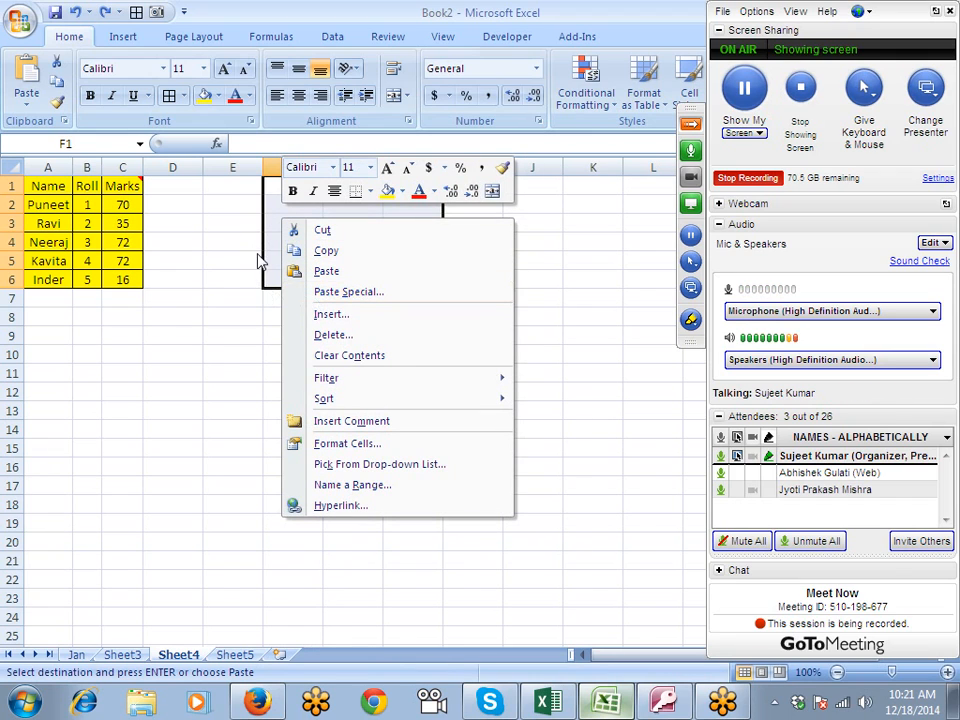
key(Escape)
click(121, 654)
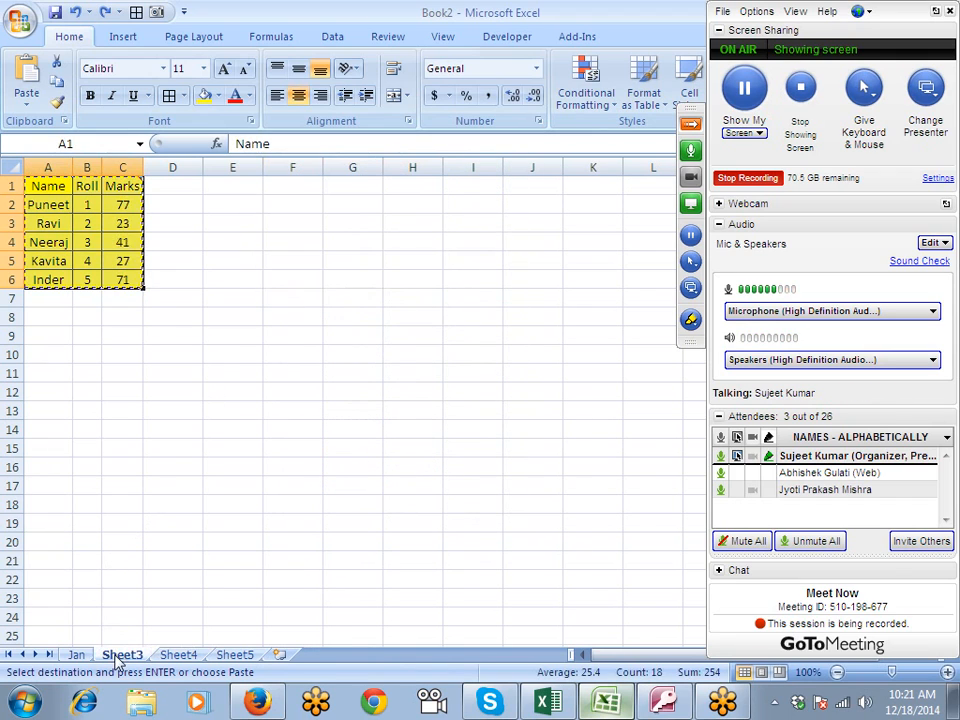
click(195, 655)
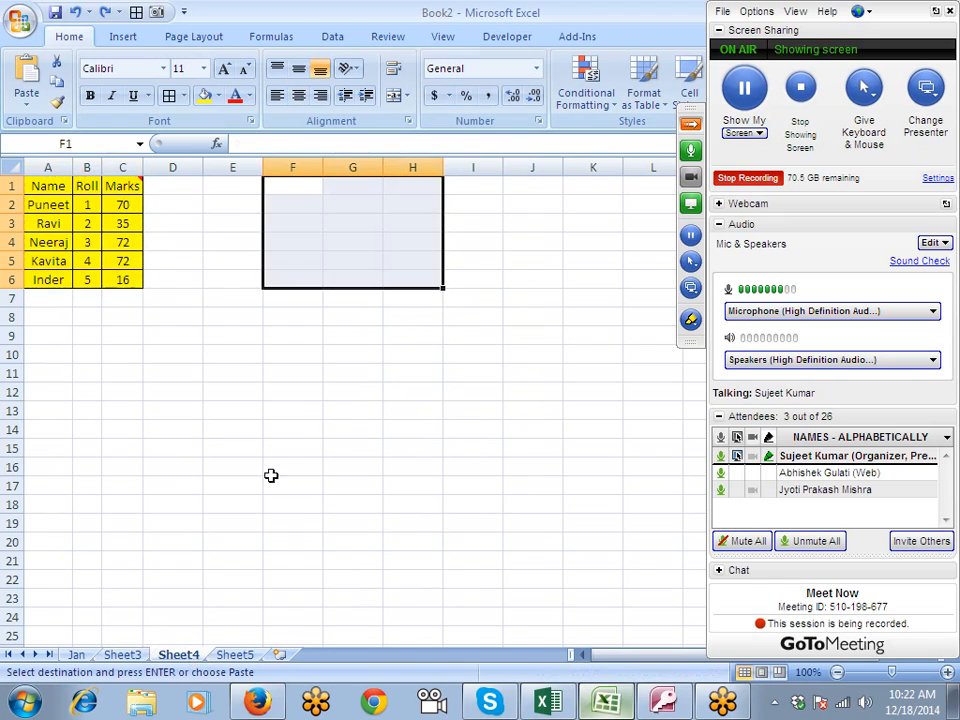
- Repeat the Column widths Paste Special on F1:H6 and paste the copied marks table there again
right_click(291, 195)
click(348, 269)
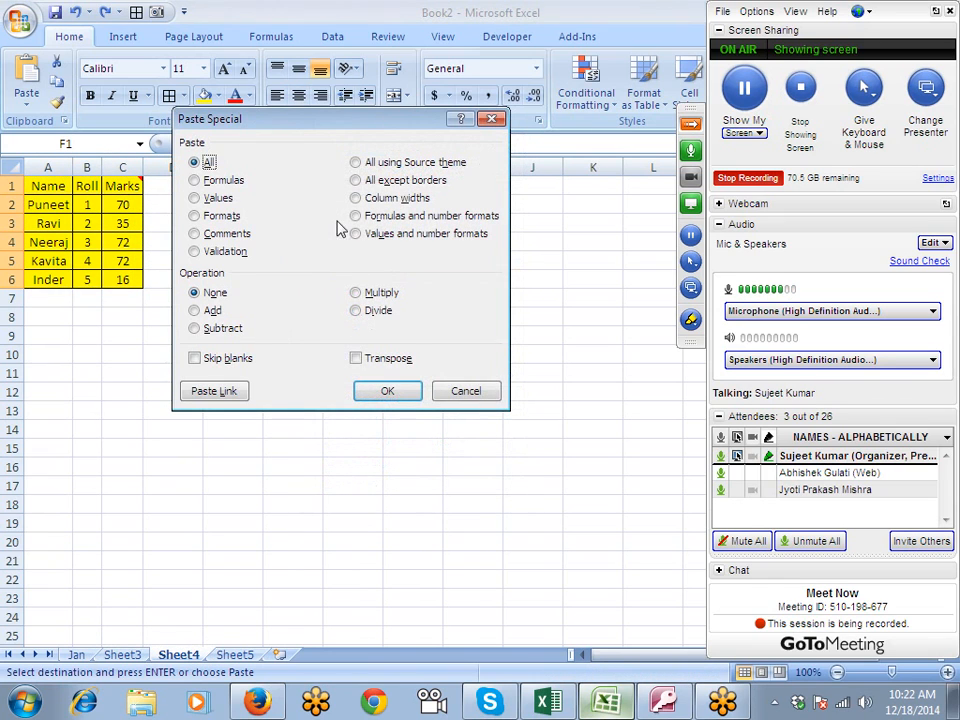
click(356, 197)
click(390, 392)
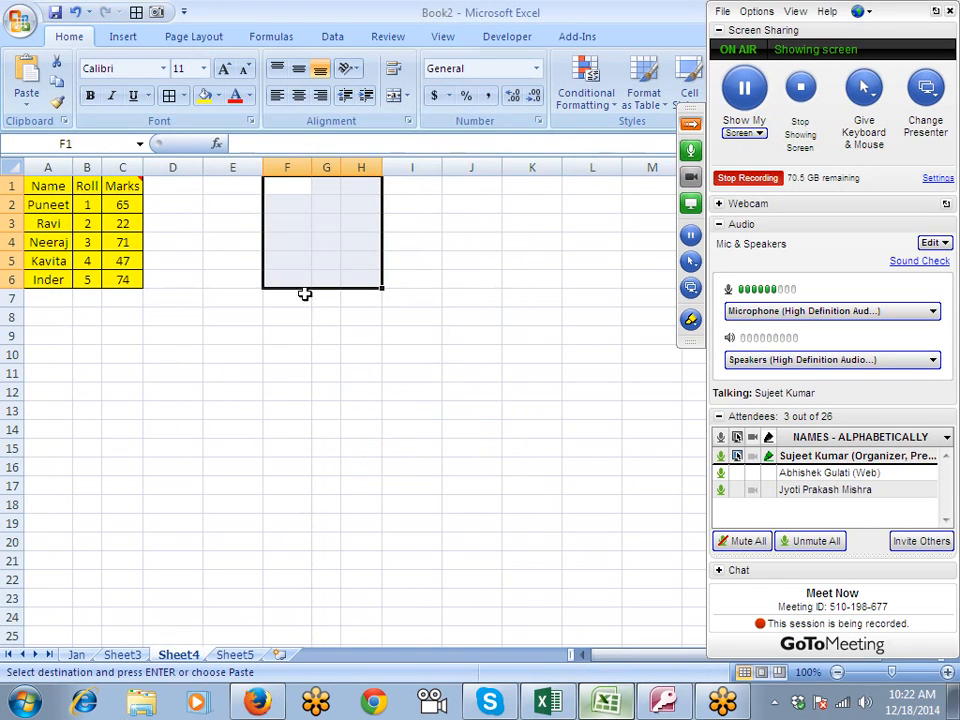
right_click(307, 230)
click(352, 308)
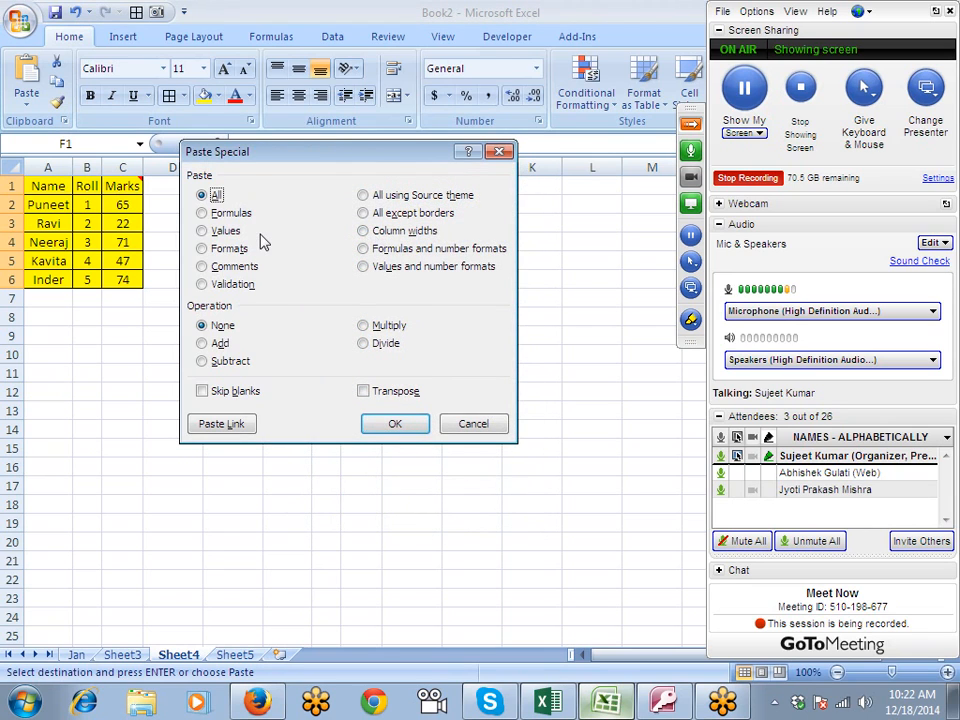
key(Escape)
key(ctrl+v)
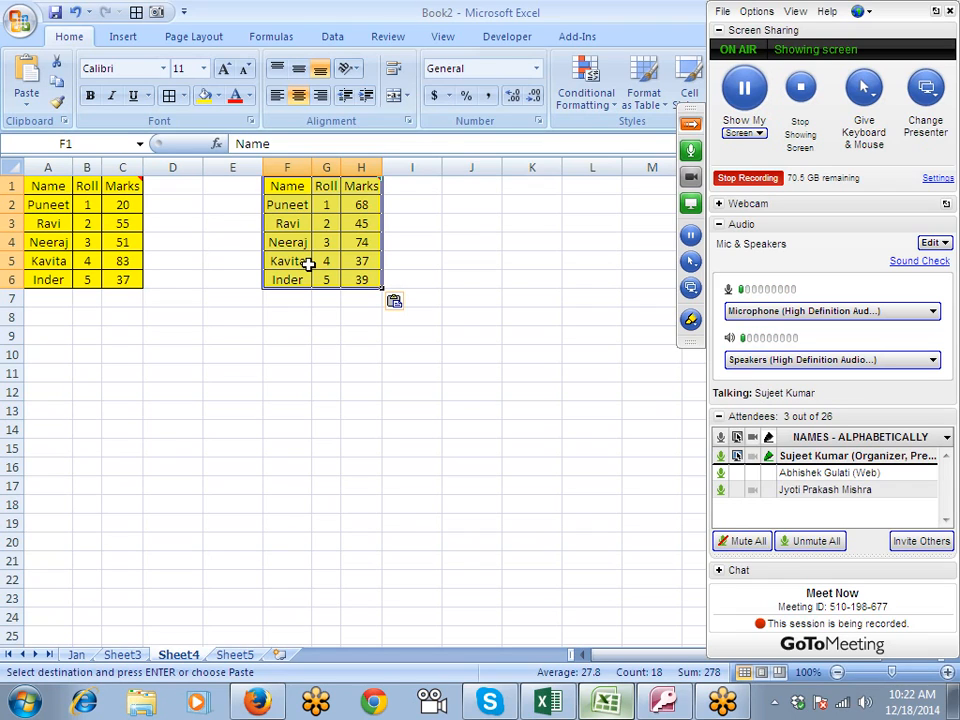
- Delete columns F to I, which hold the pasted copy of the marks table
click(289, 241)
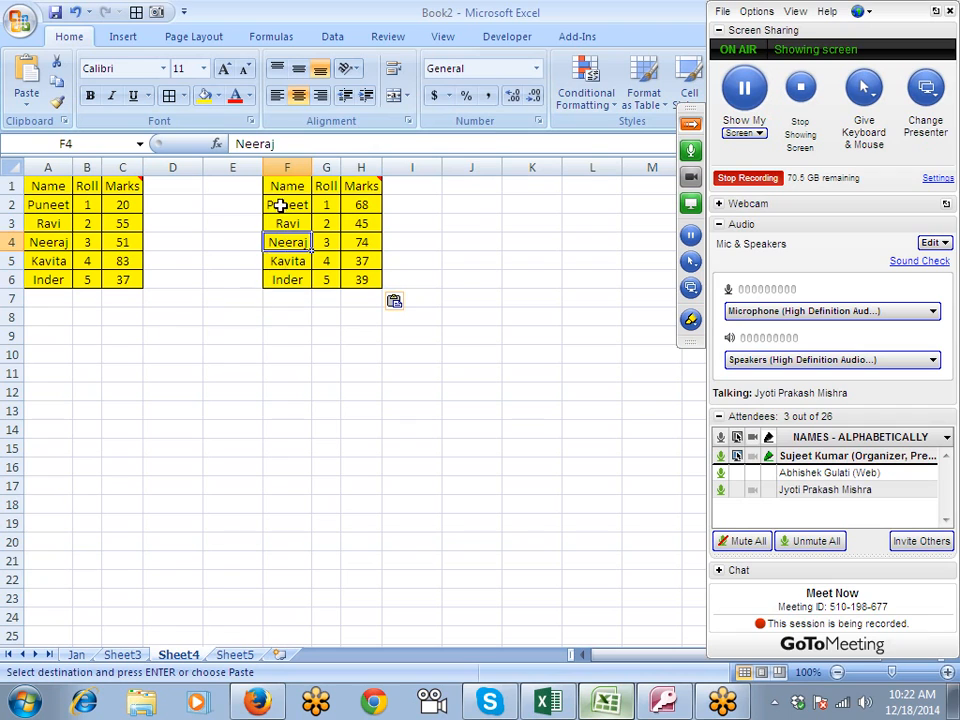
drag(282, 187, 369, 280)
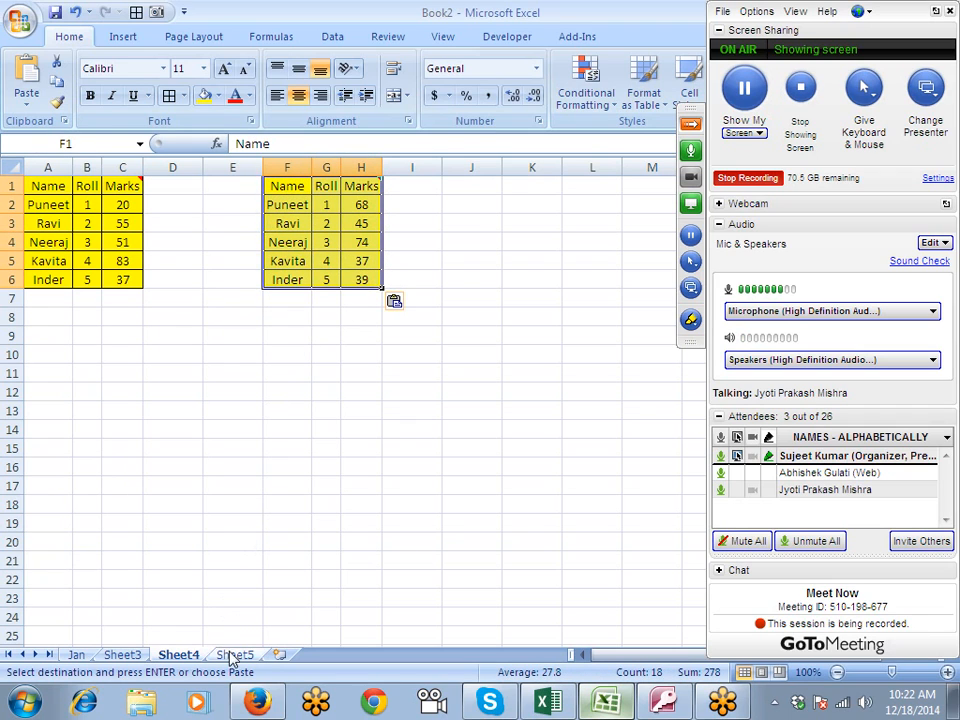
drag(275, 160, 373, 164)
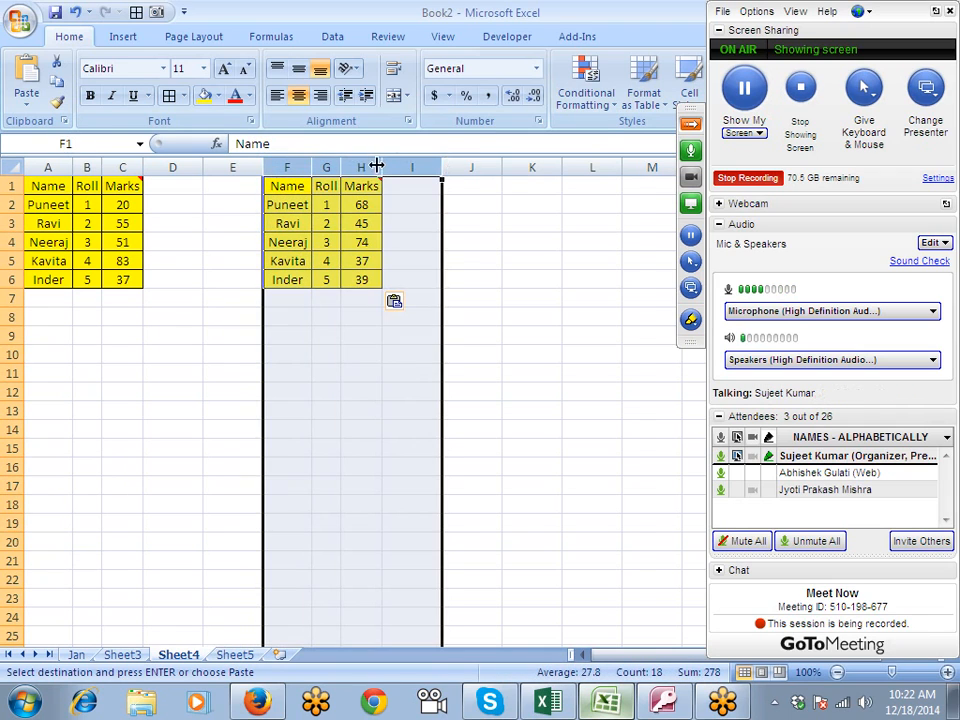
right_click(378, 166)
click(432, 290)
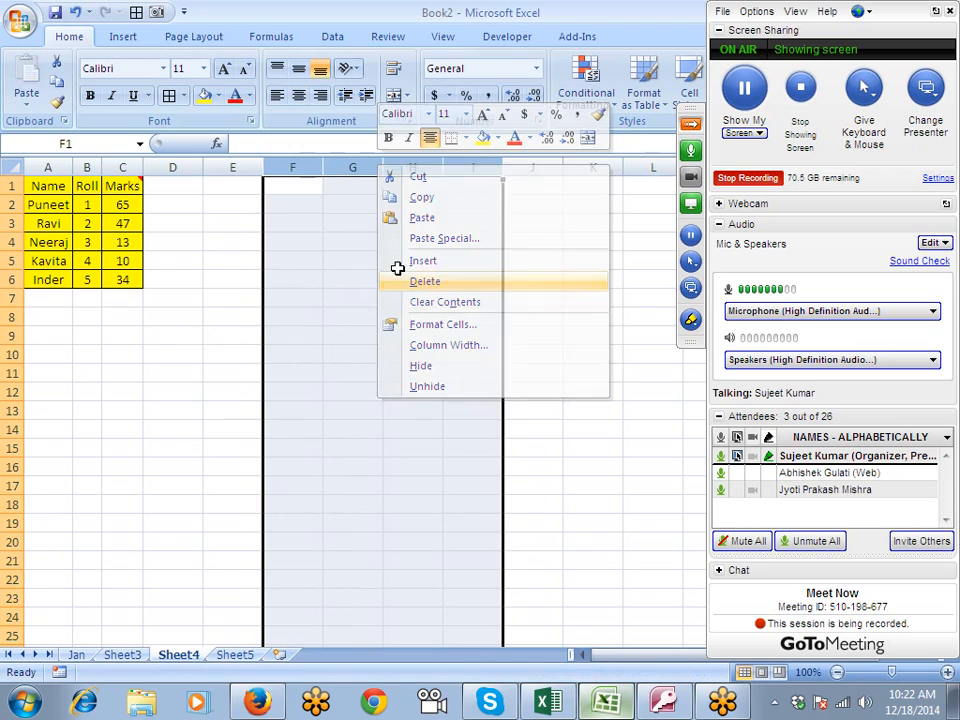
- Add the header Date in D1 and enter the date 1/1 in D2
click(195, 187)
text(Date)
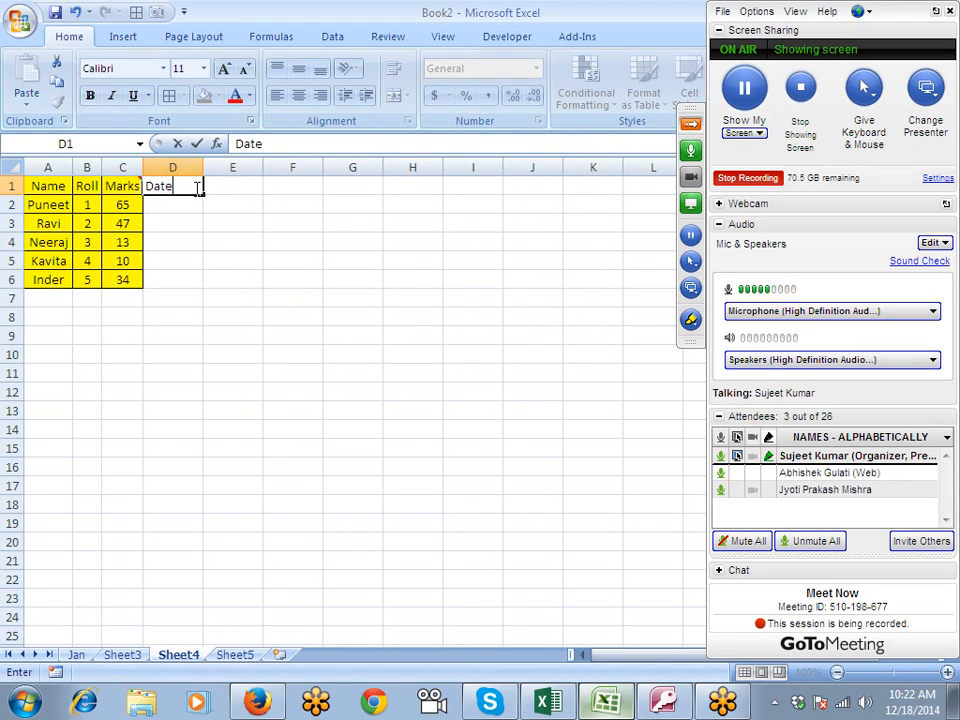
key(Return)
text(1)
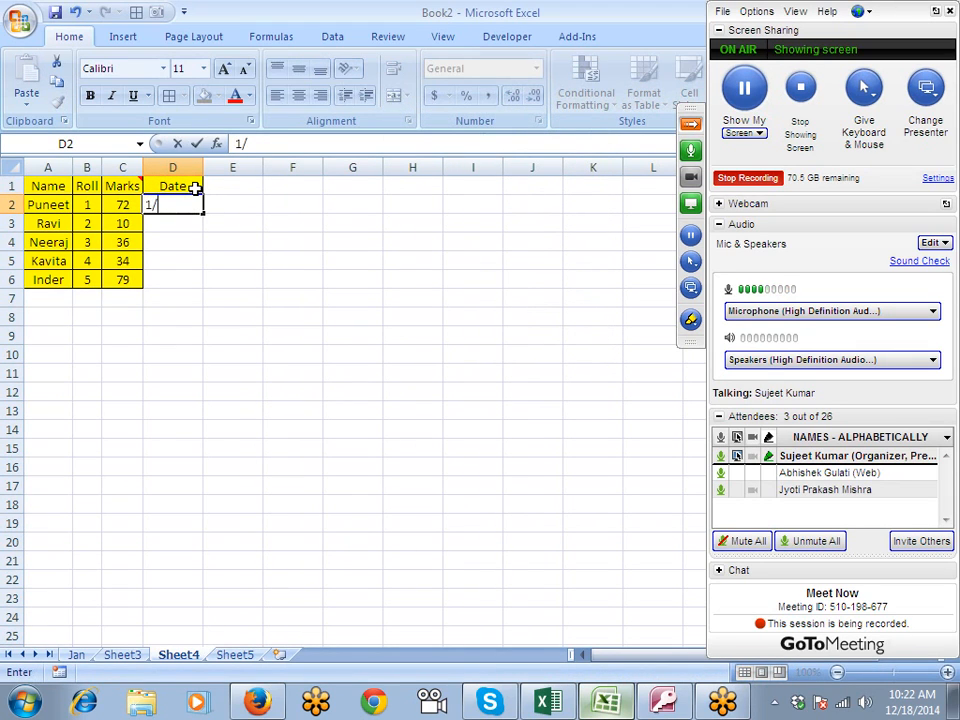
text(/1)
key(Return)
key(Up)
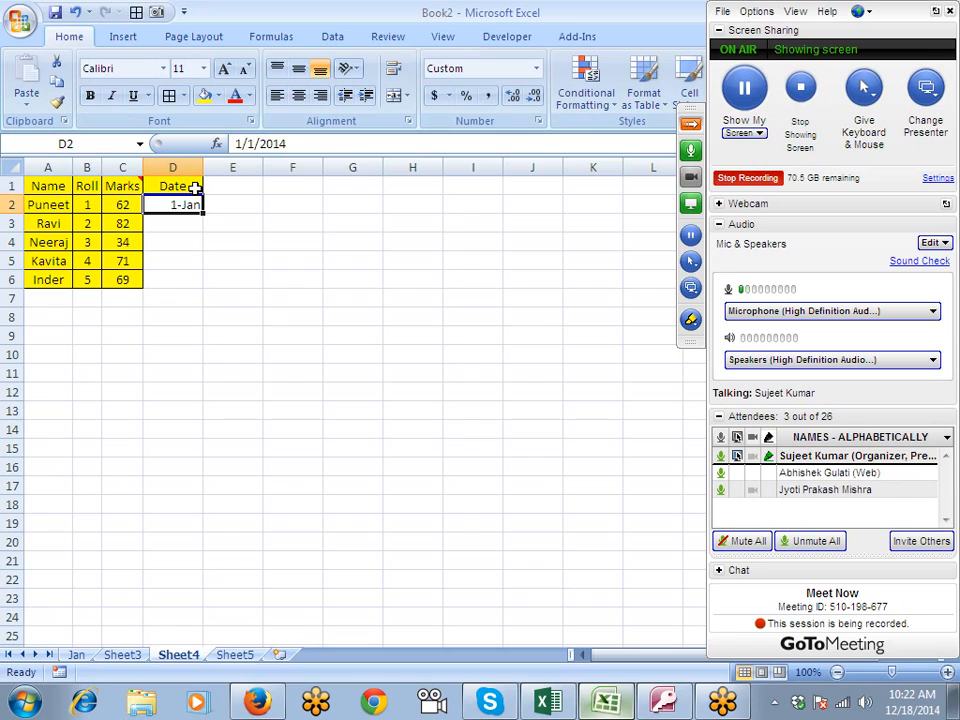
- Fill the date series from D2 down to D6 and give those cells the yellow fill colour
drag(200, 213, 195, 280)
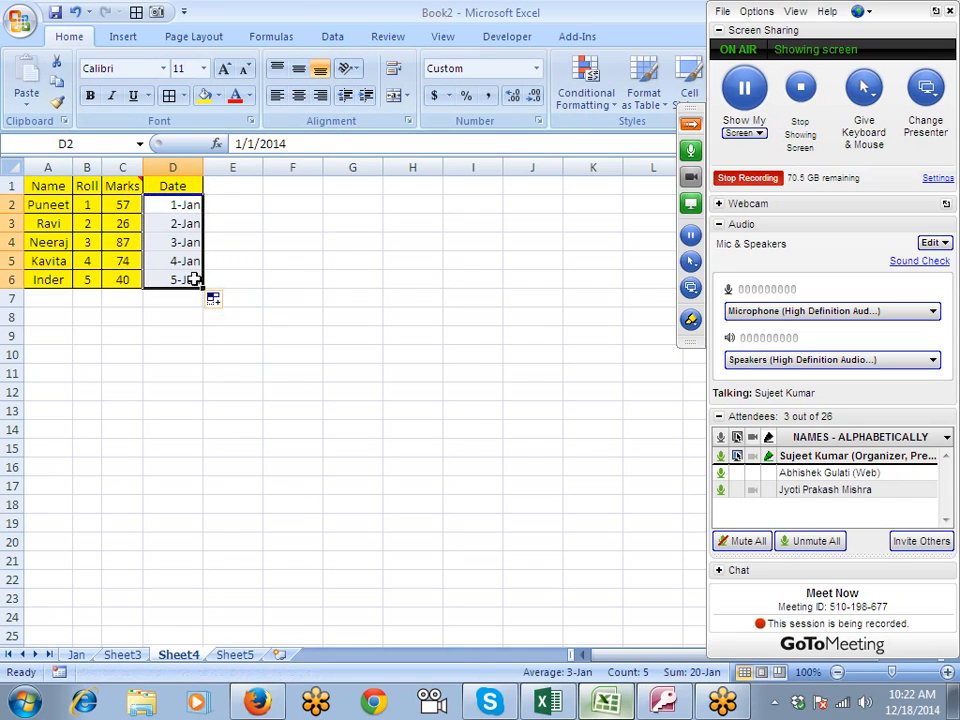
click(204, 95)
click(179, 224)
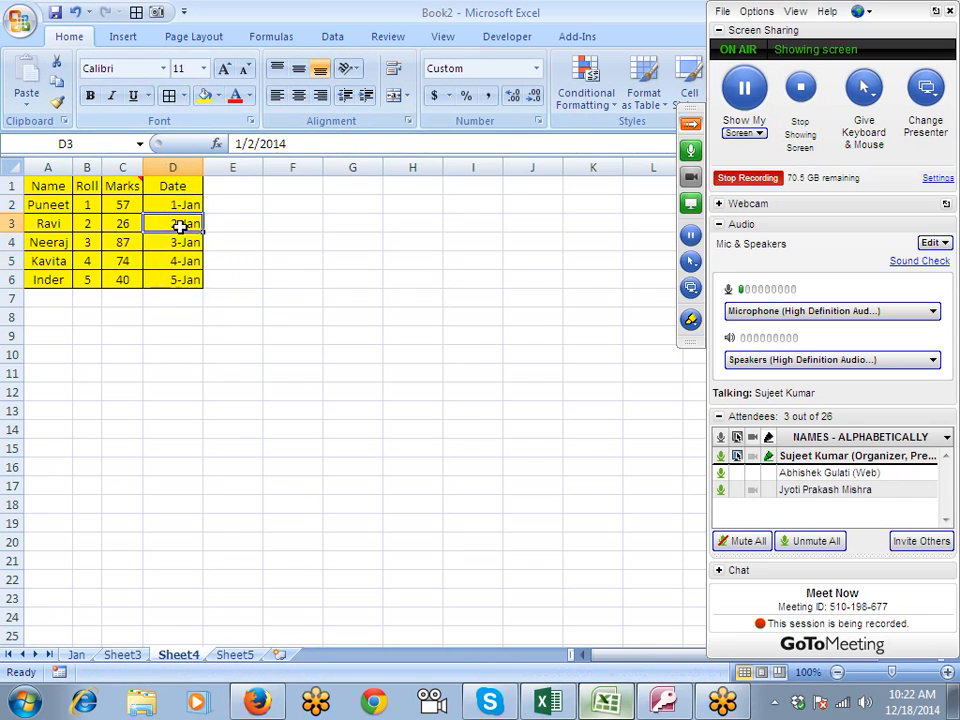
- Copy the Date column D1:D6, paste only its values at G1 using Paste Special, and compare G2 with D2
drag(180, 185, 182, 272)
key(ctrl+c)
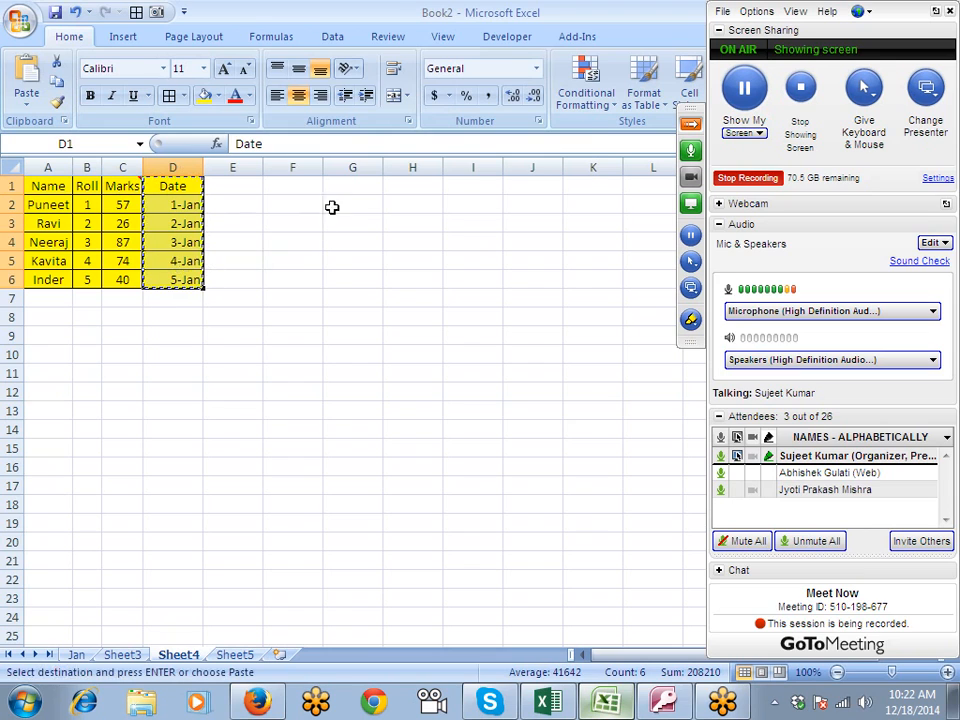
right_click(356, 186)
click(406, 257)
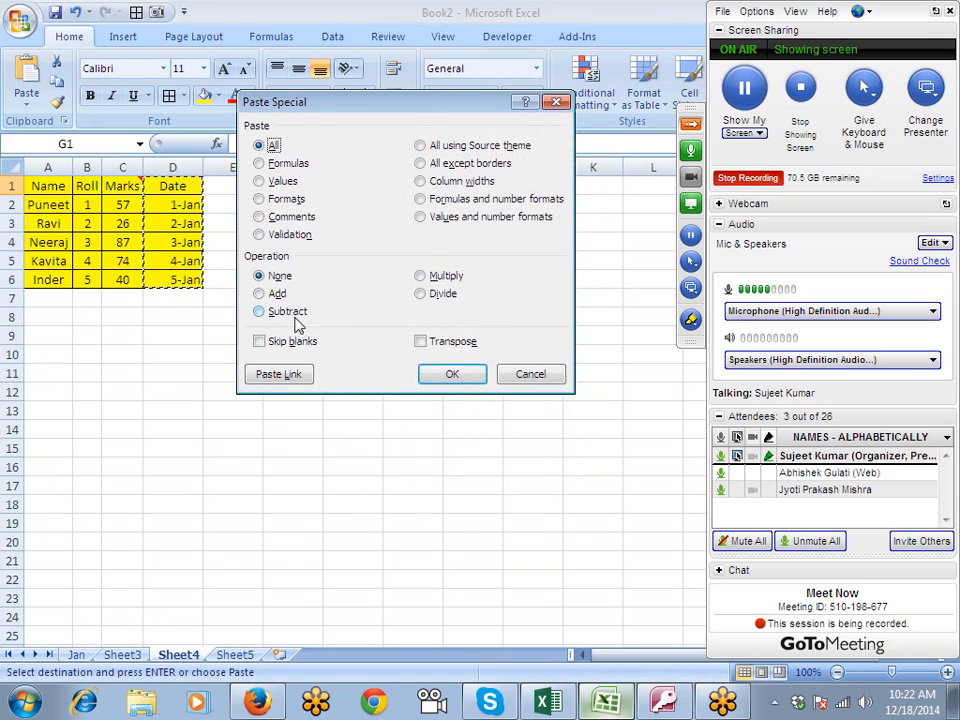
click(284, 182)
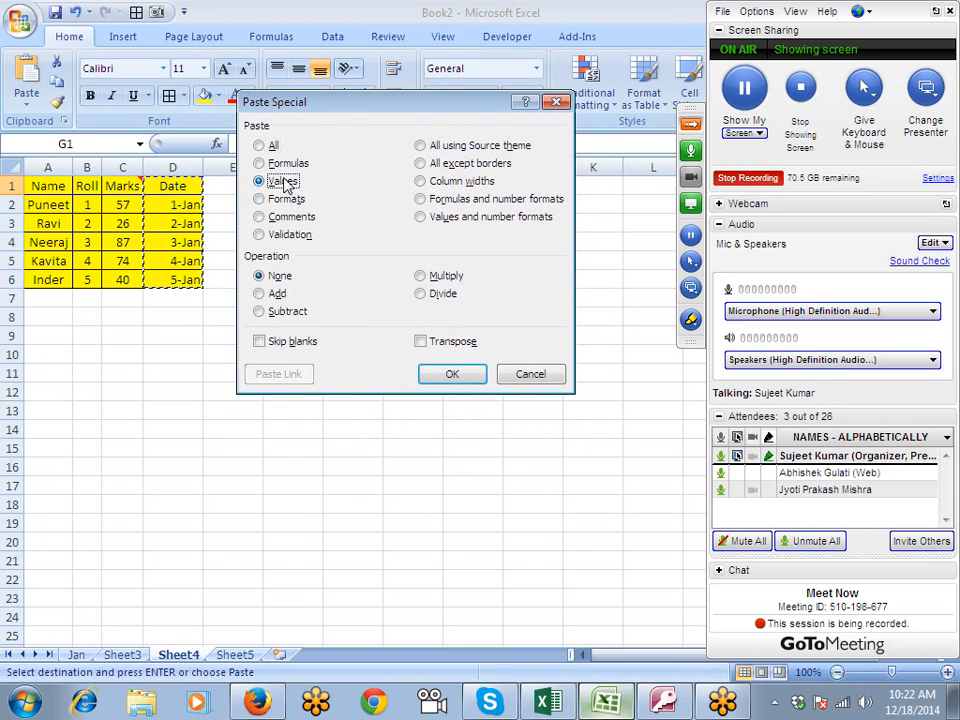
click(482, 372)
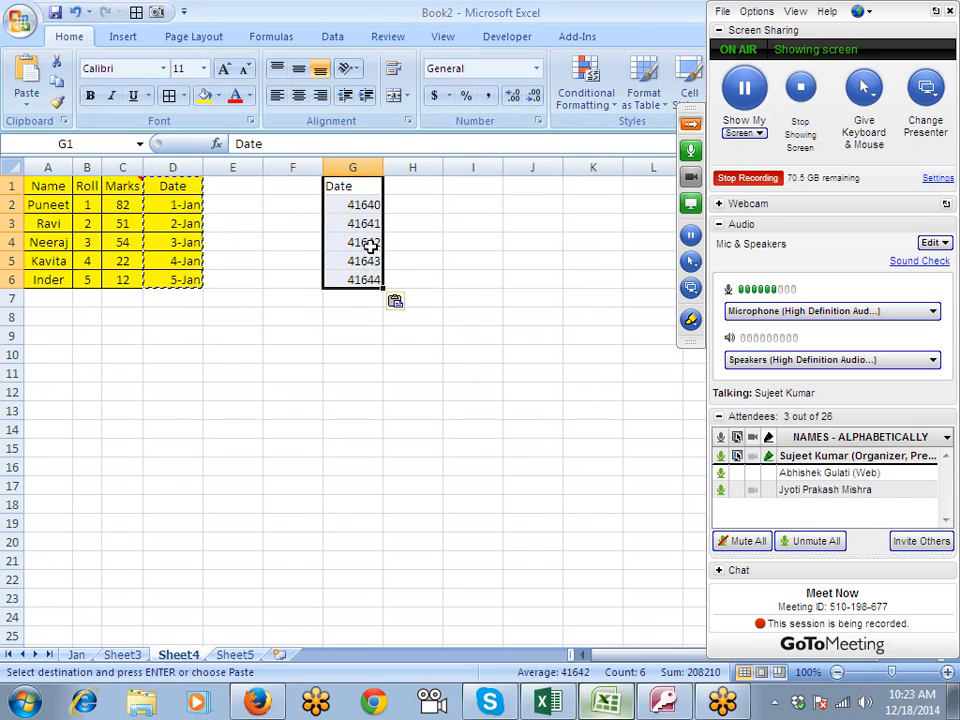
click(367, 206)
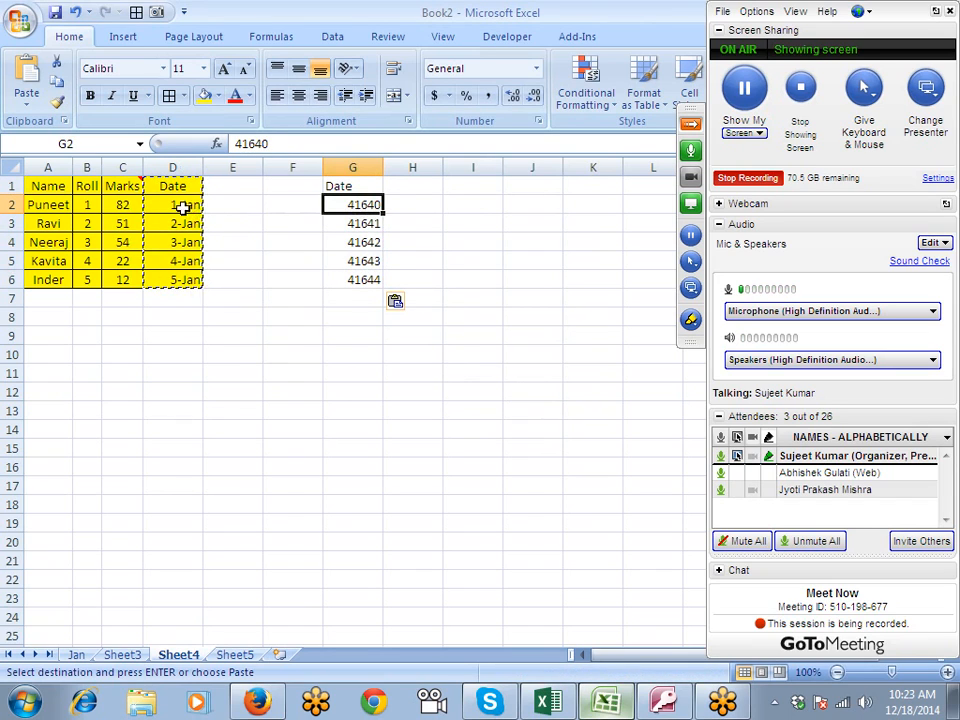
click(185, 207)
click(368, 207)
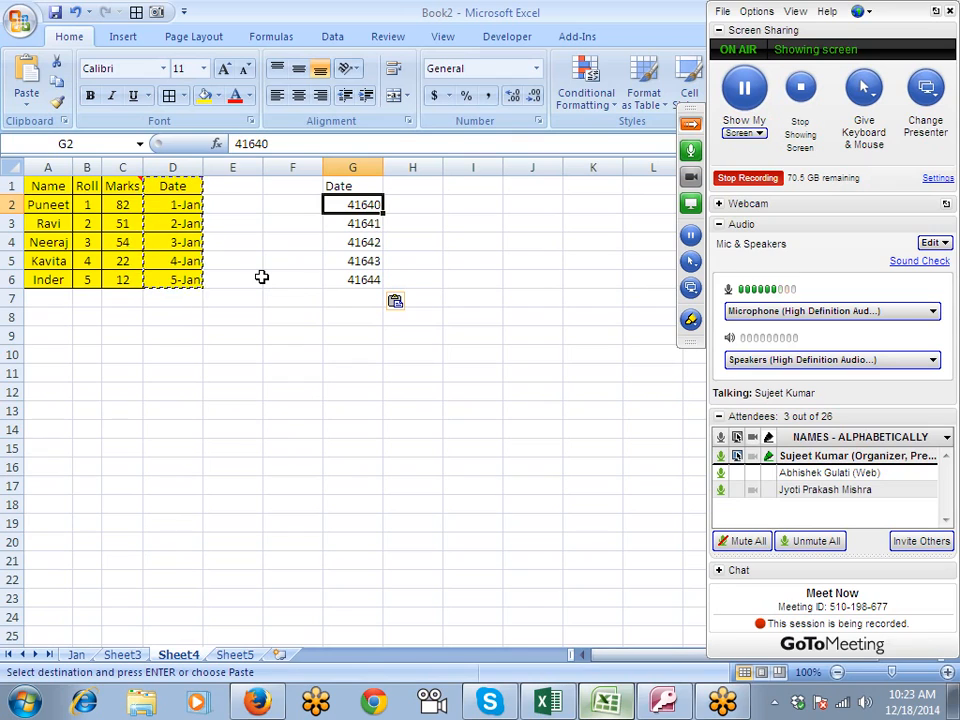
- Format the pasted values G2:G6 as dates in the 1-Jan-14 style, and clear the contents of G1:G7
click(188, 208)
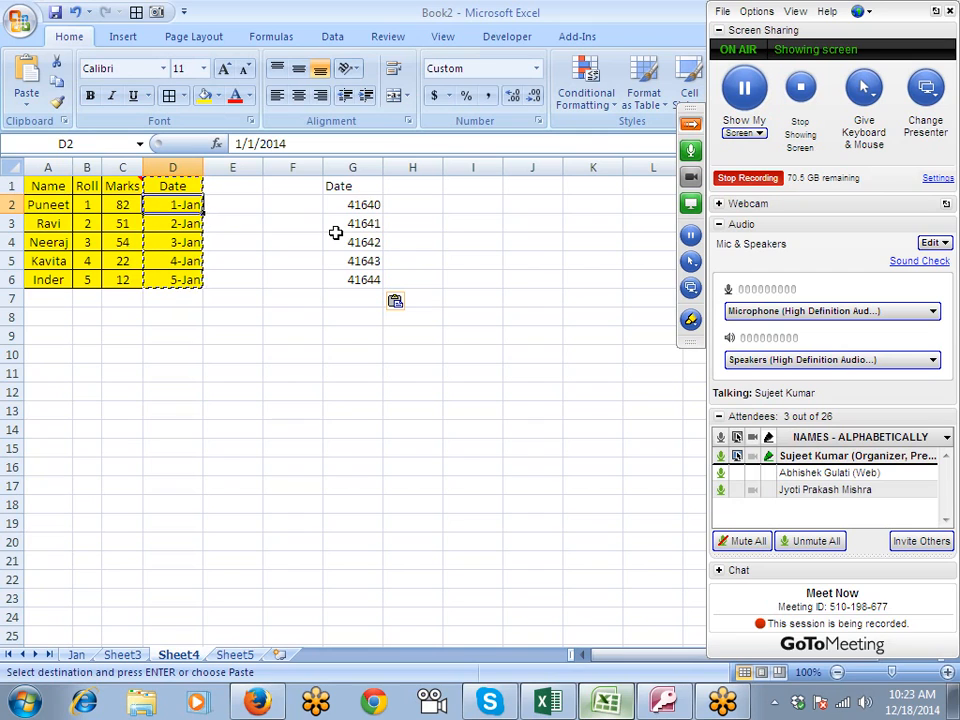
drag(355, 205, 356, 278)
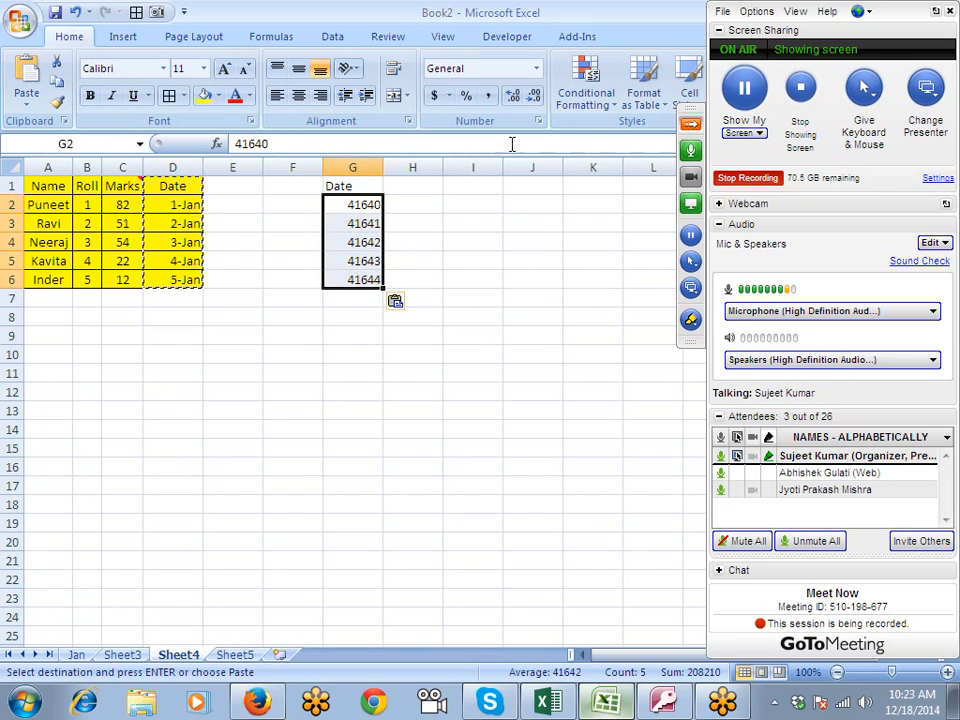
click(539, 121)
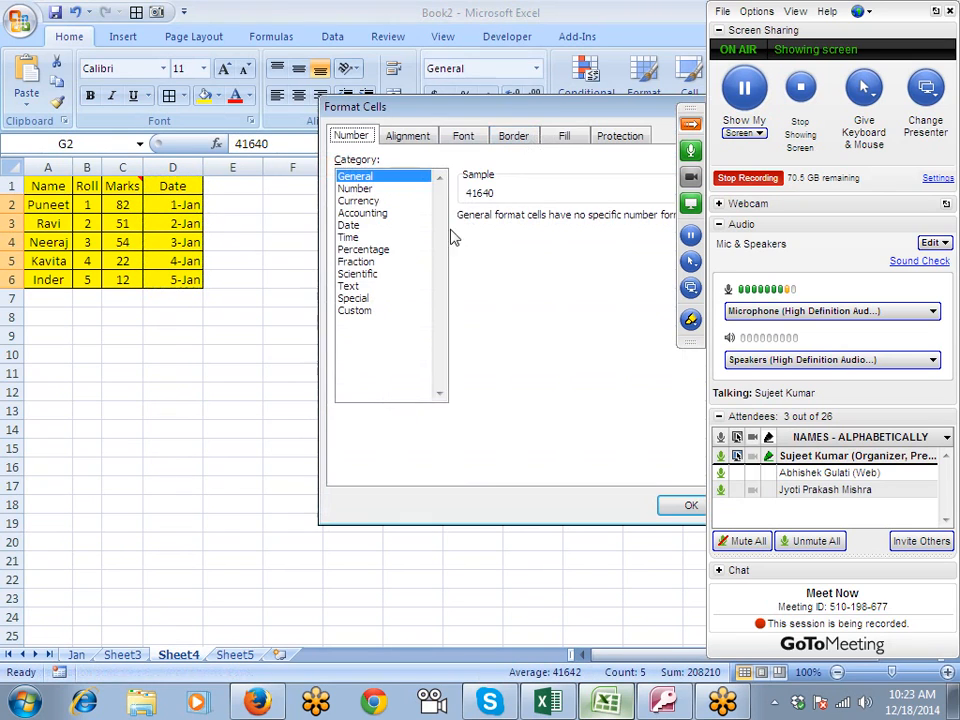
click(349, 226)
click(472, 303)
click(676, 504)
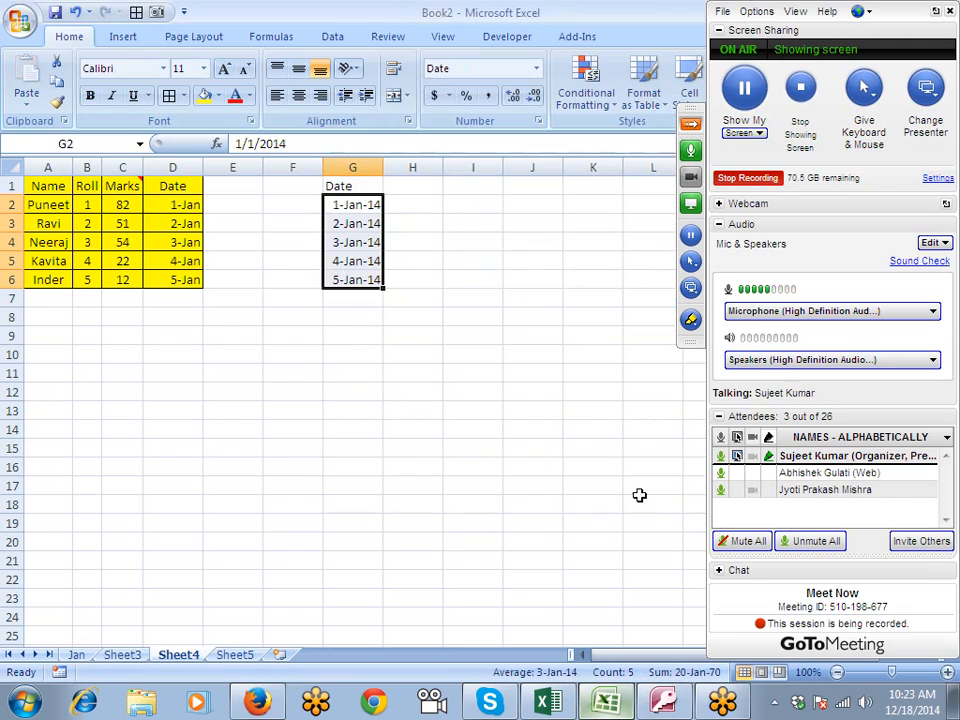
click(336, 339)
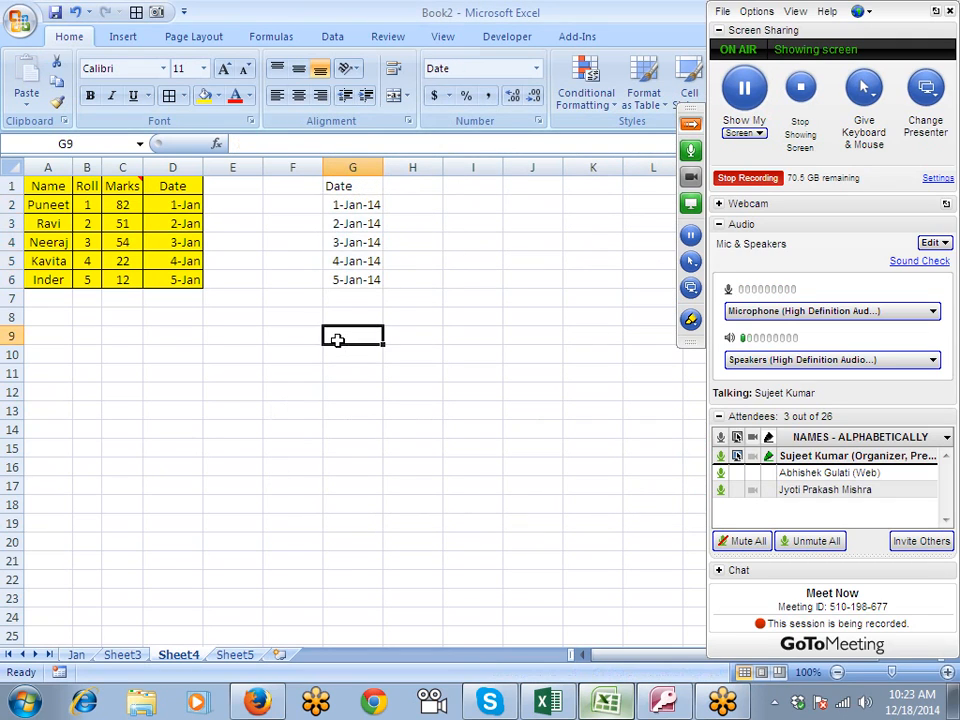
drag(336, 186, 345, 291)
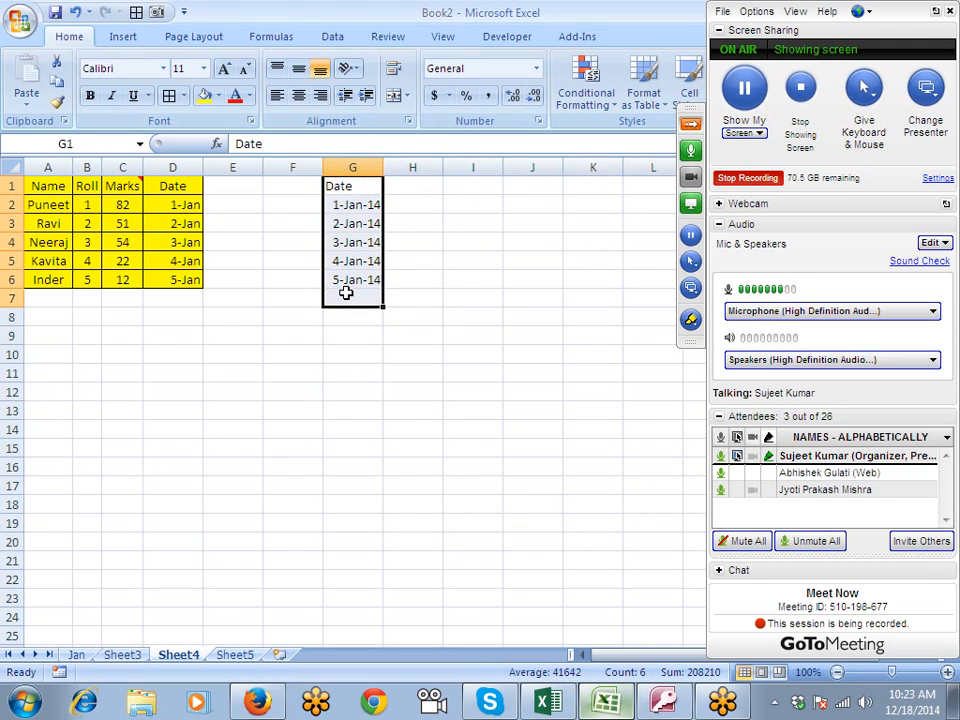
key(Delete)
- Copy the Date column D1:D6 and paste it at H1 as Values and number formats, dismissing the duplicate meeting attendee before confirming
drag(172, 186, 171, 283)
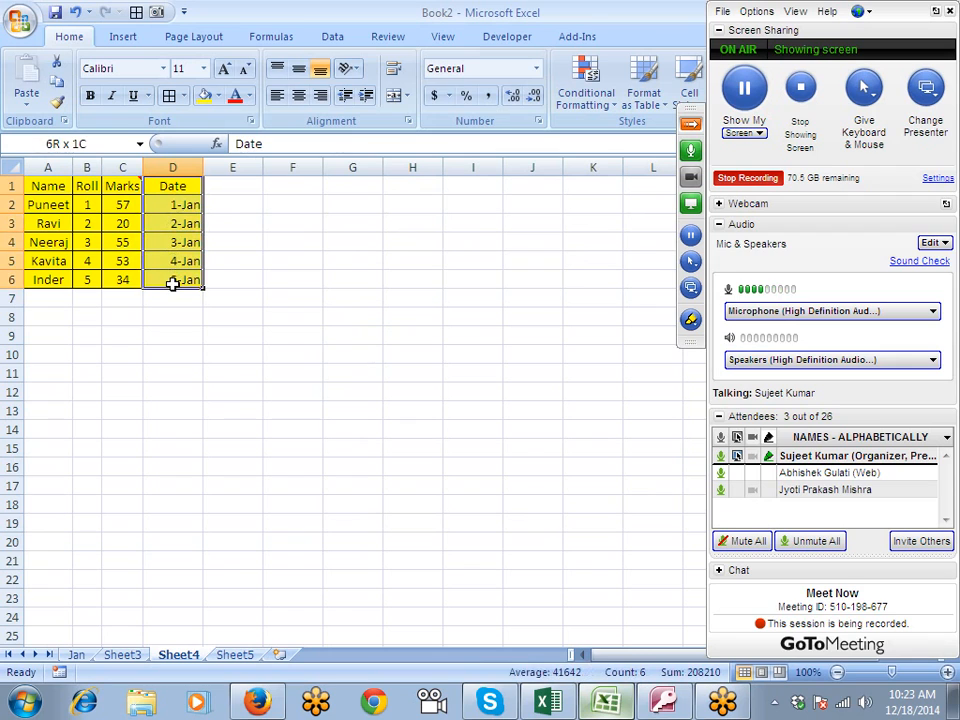
key(ctrl+c)
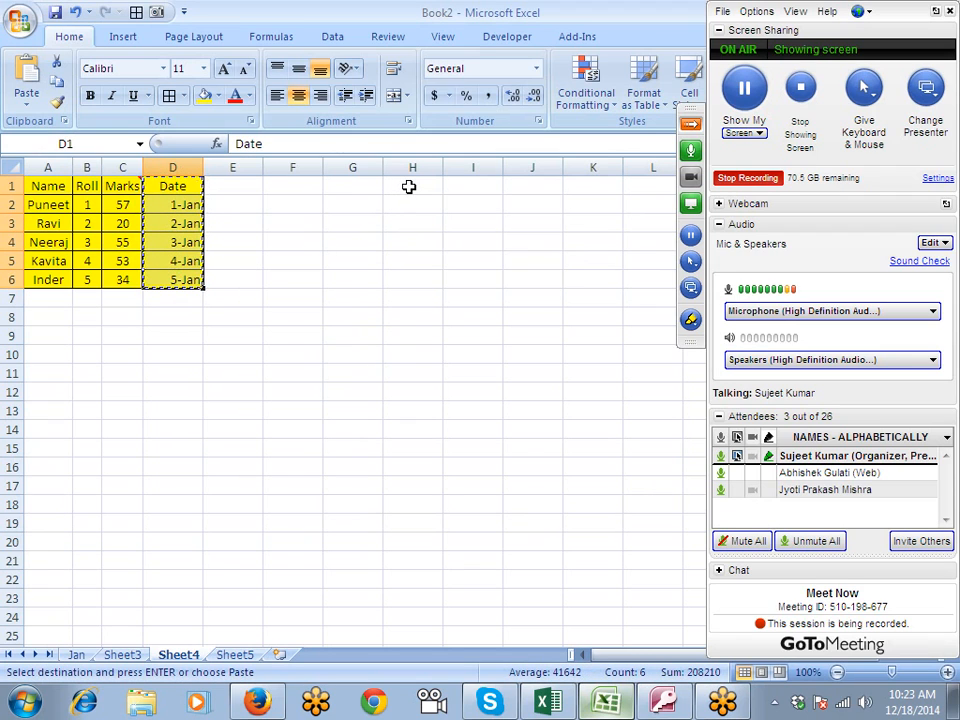
click(408, 187)
right_click(410, 188)
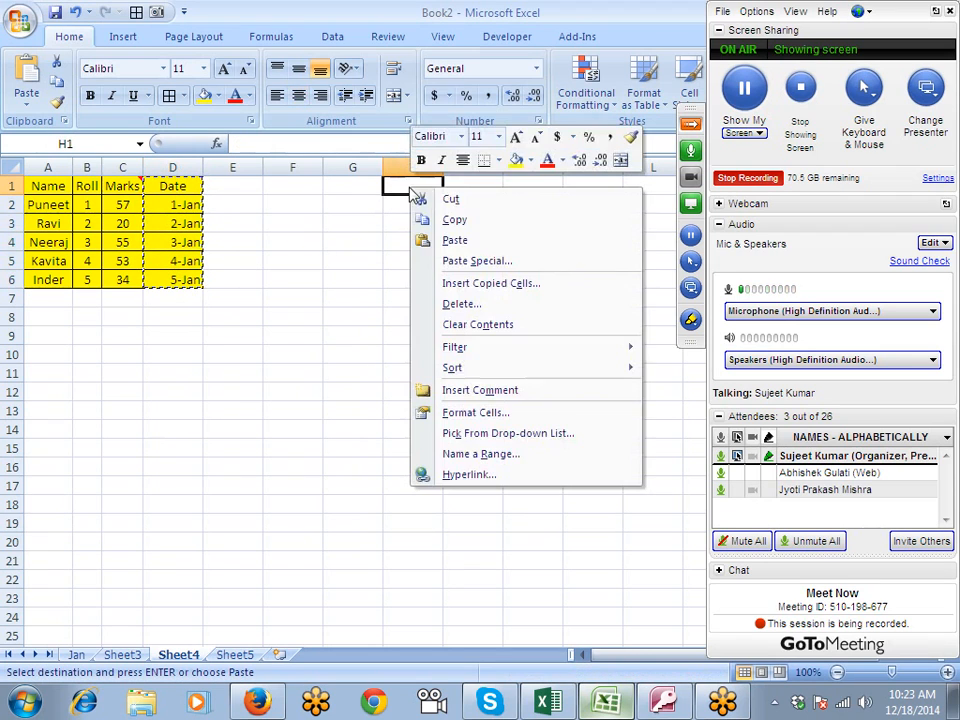
click(446, 261)
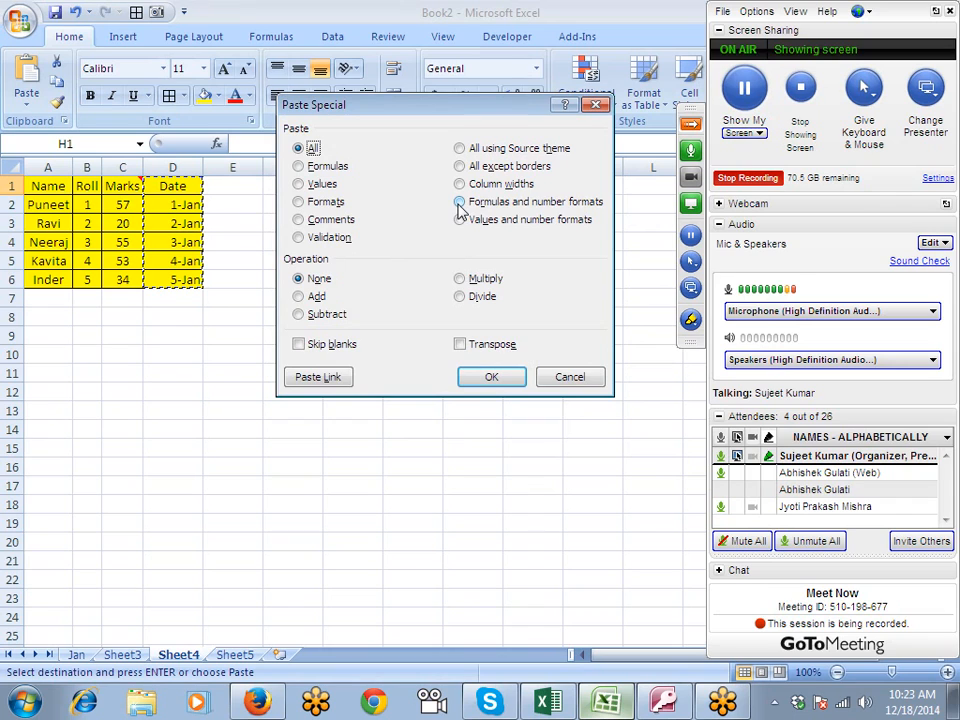
click(459, 202)
click(459, 220)
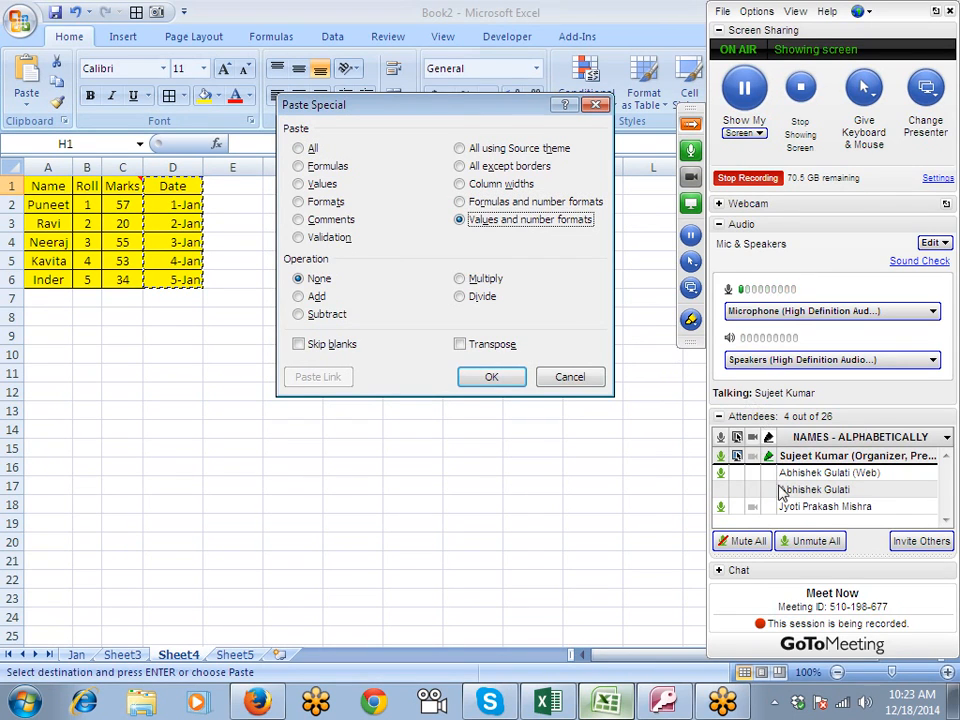
right_click(795, 492)
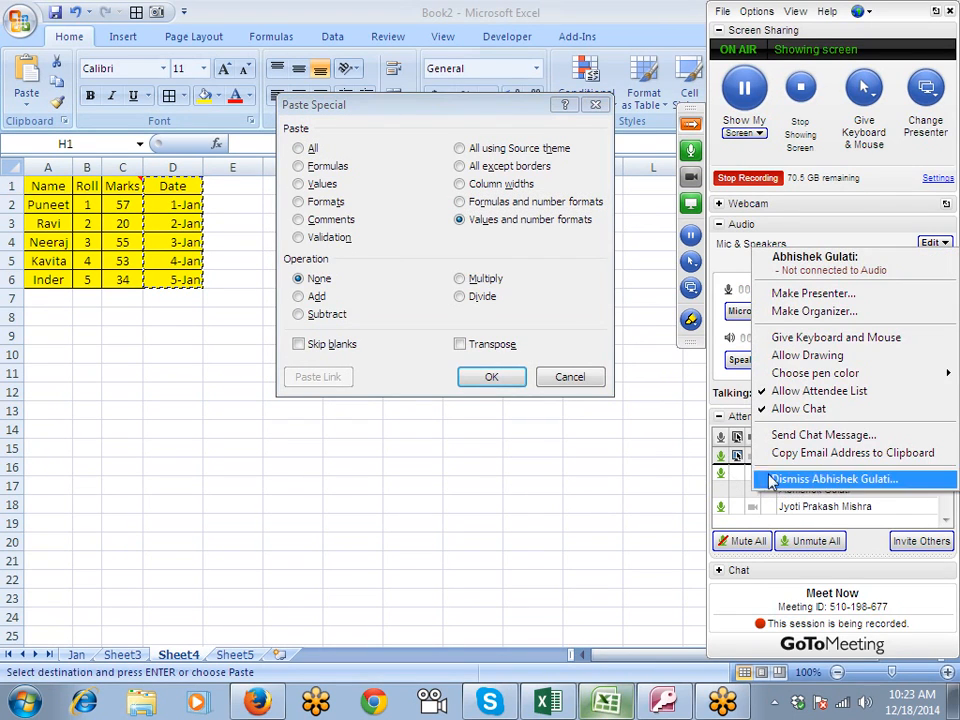
click(800, 479)
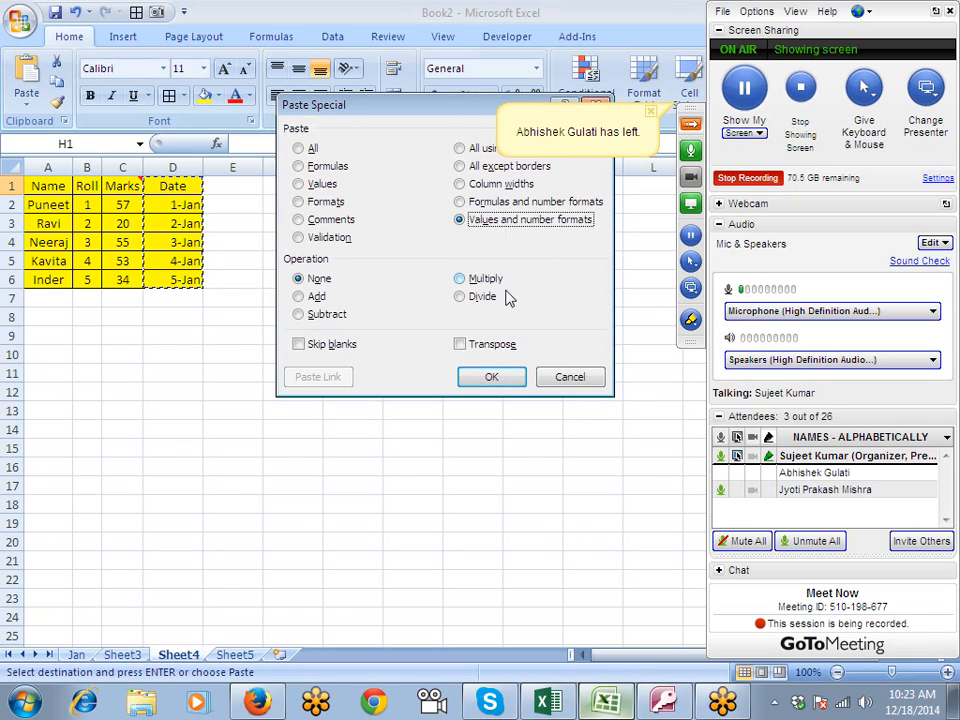
click(492, 380)
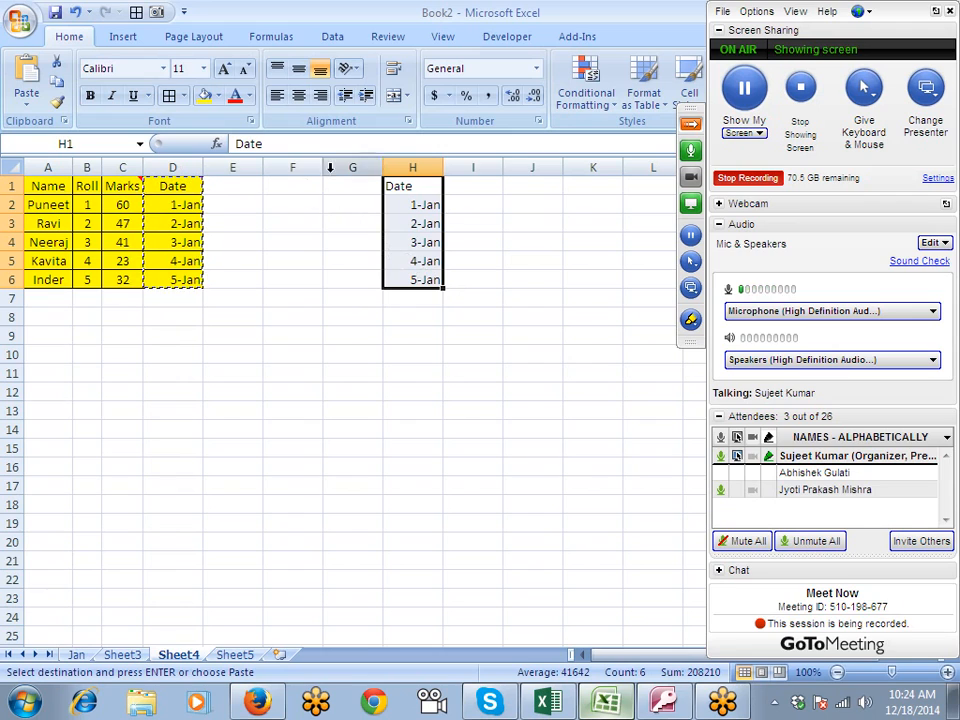
- Check the number format of the pasted cells H1:H6 in Format Cells
click(539, 121)
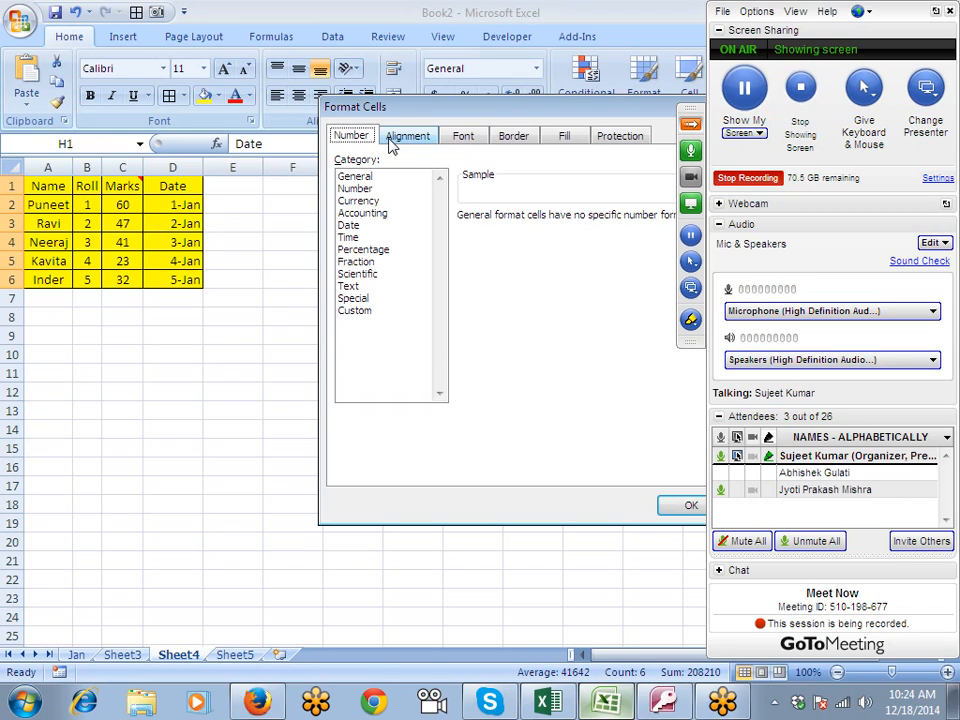
drag(392, 113, 256, 100)
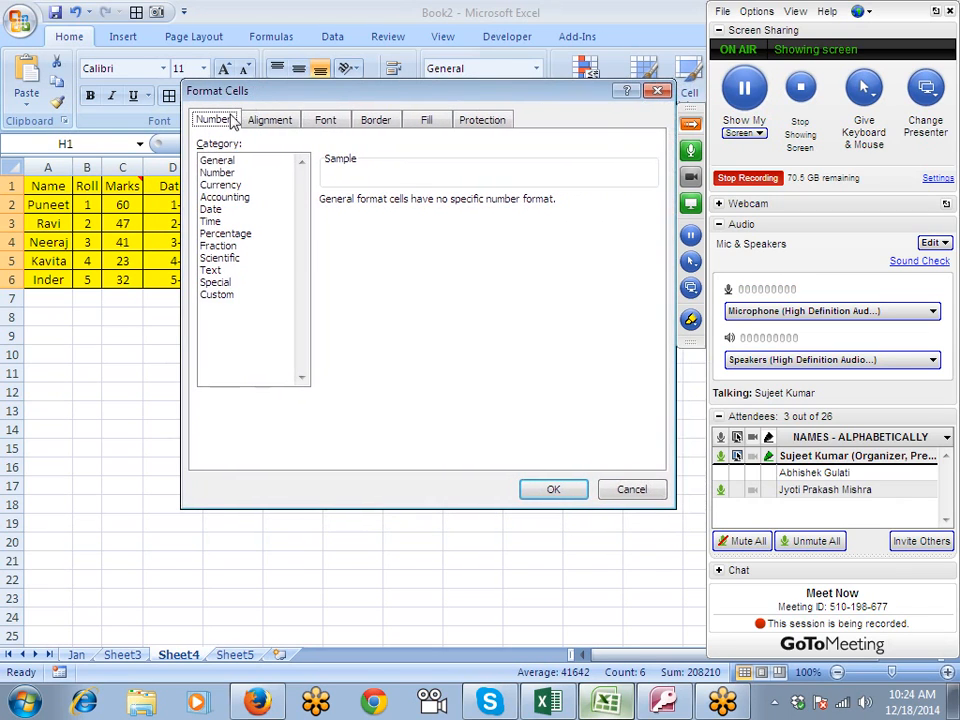
drag(334, 98, 240, 98)
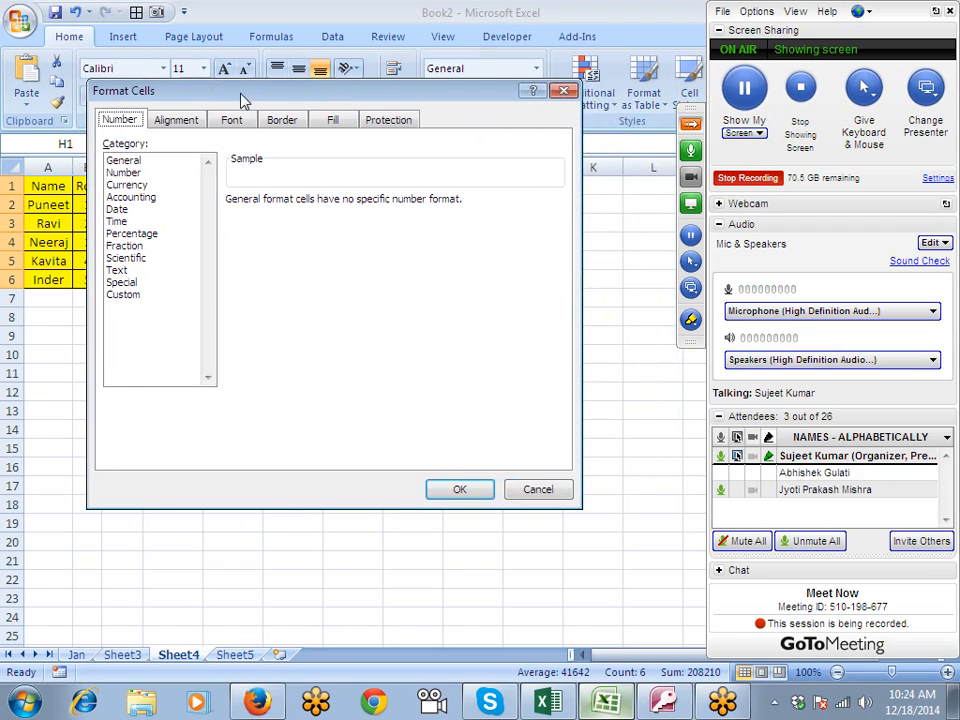
click(458, 490)
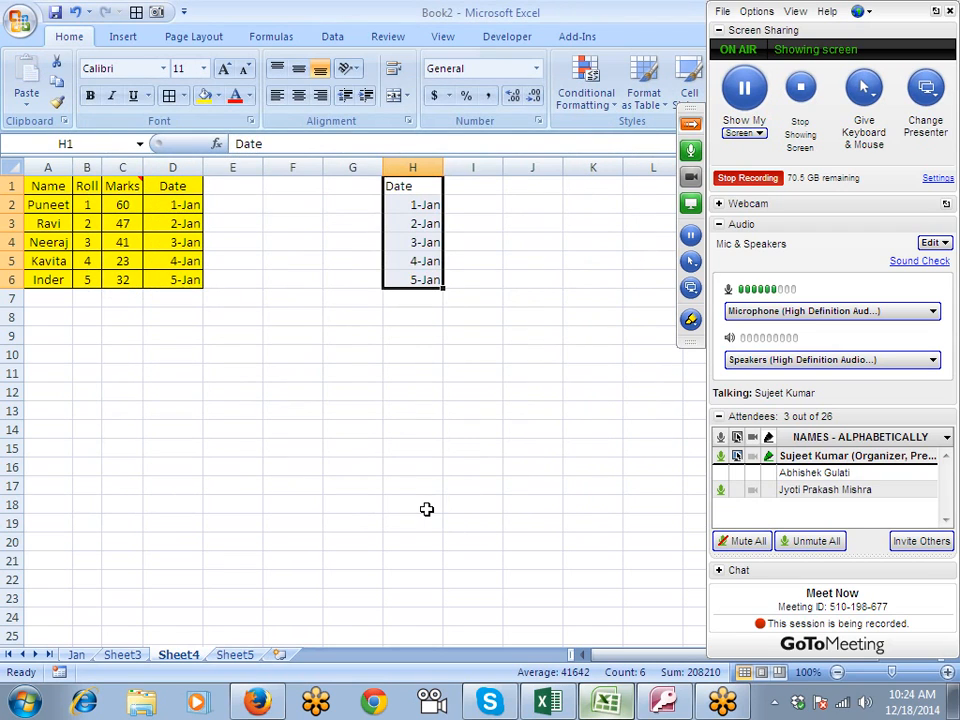
- On Sheet5, enter 20 in C2 and 25 in D2
click(233, 654)
click(184, 201)
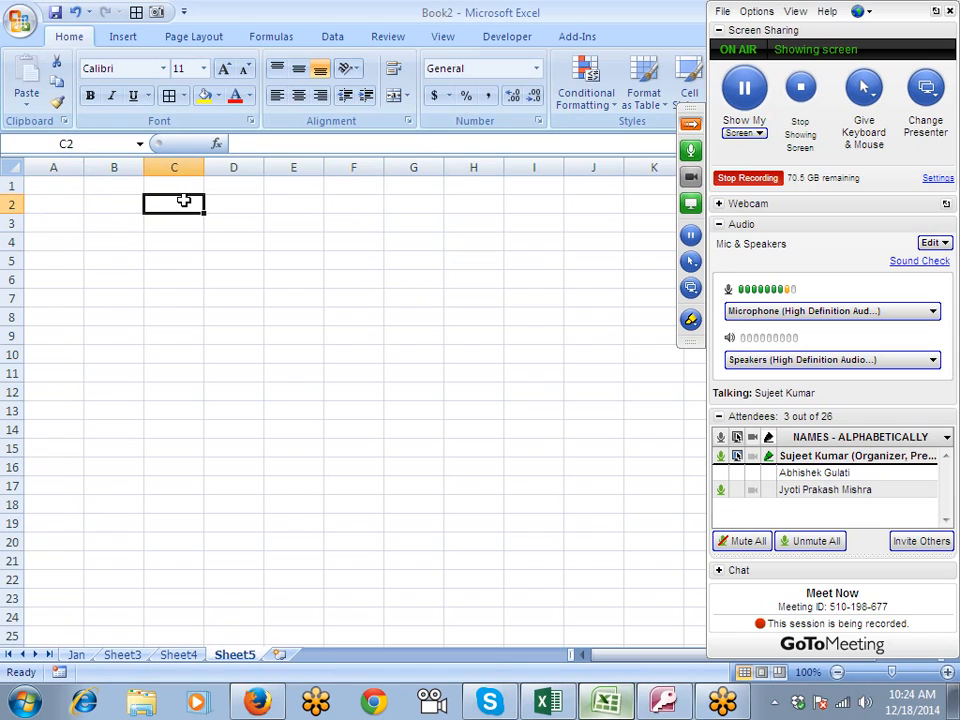
text(20)
key(Tab)
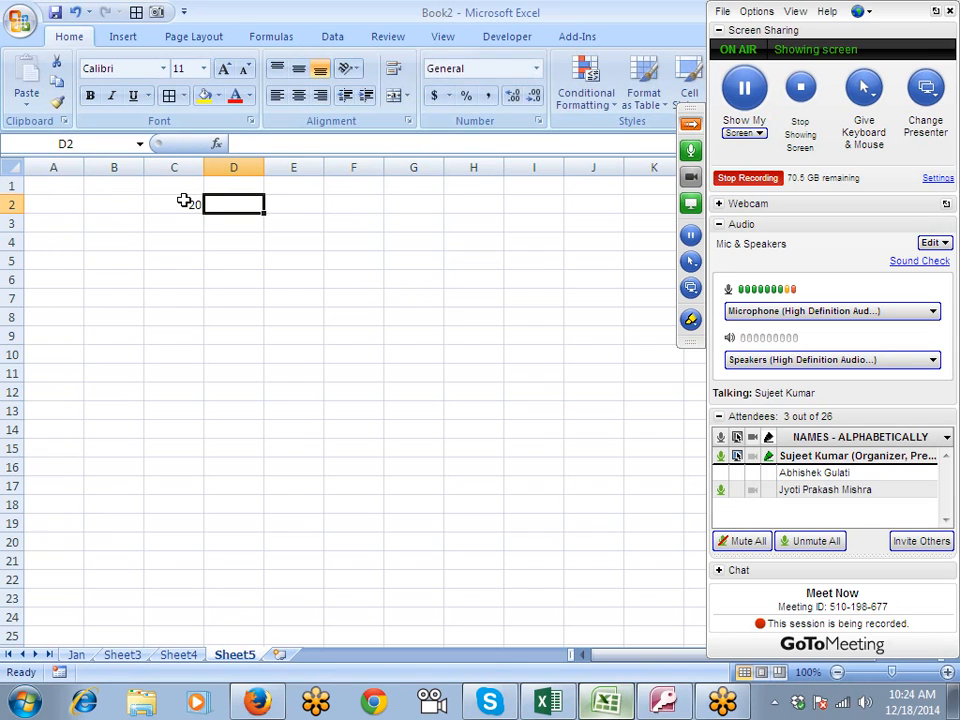
text(25)
key(Return)
key(Up)
click(174, 218)
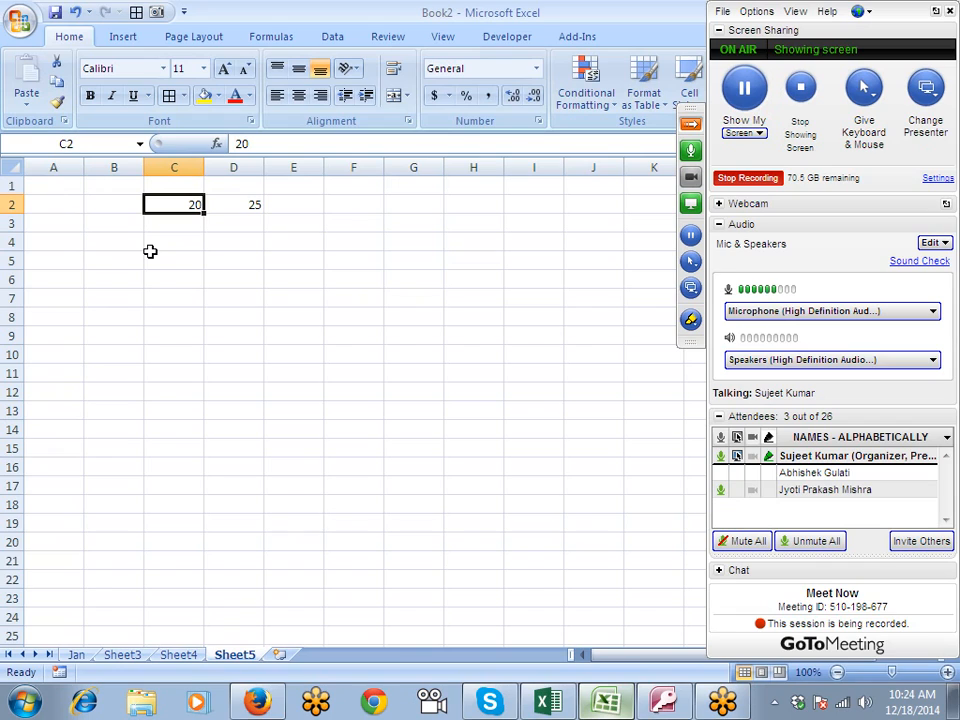
click(225, 208)
click(186, 203)
- Copy D2, paste it normally over C2, and undo the paste
click(212, 206)
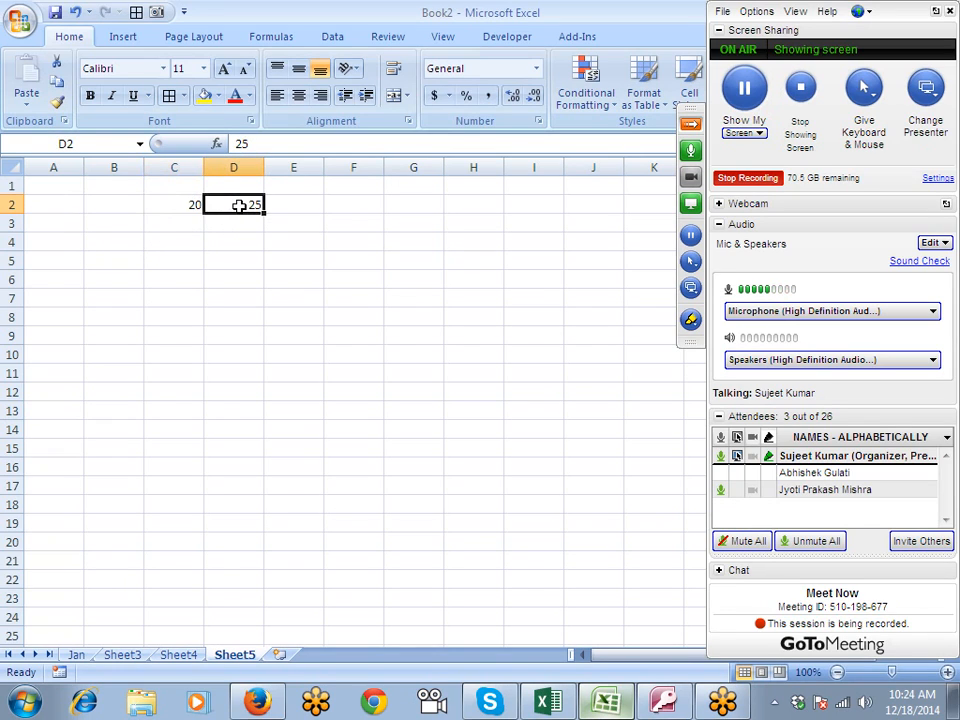
key(ctrl+c)
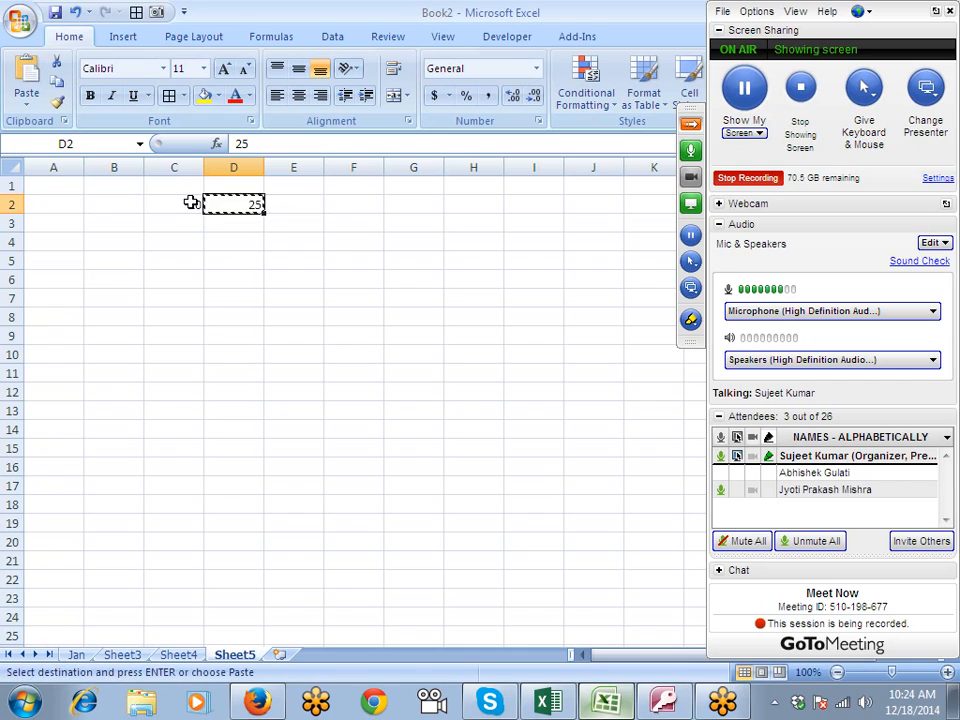
click(191, 202)
key(ctrl+v)
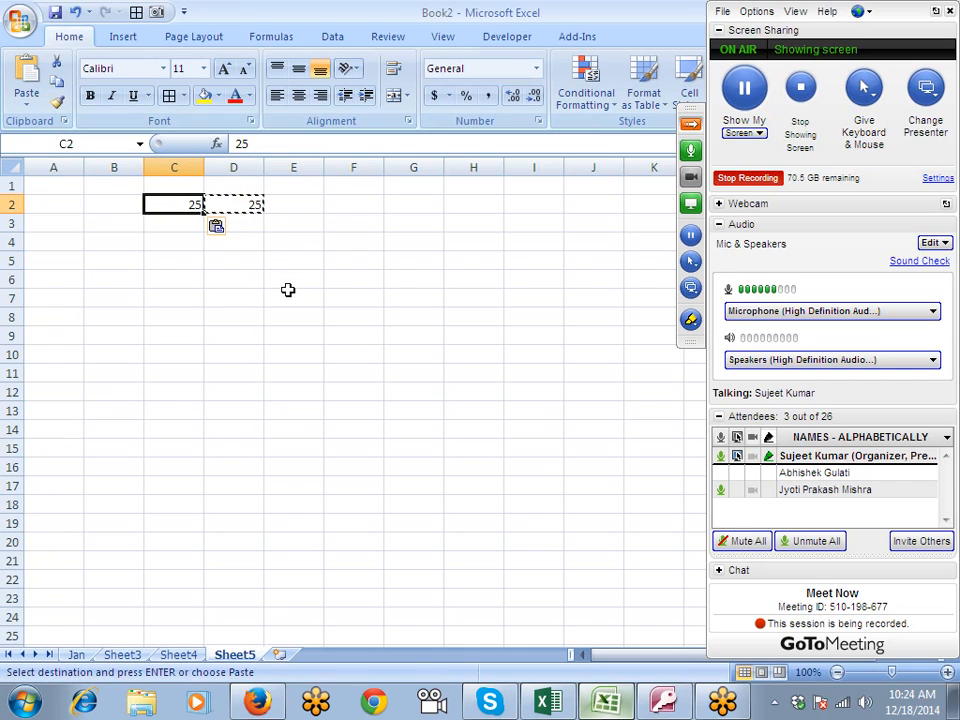
key(ctrl+z)
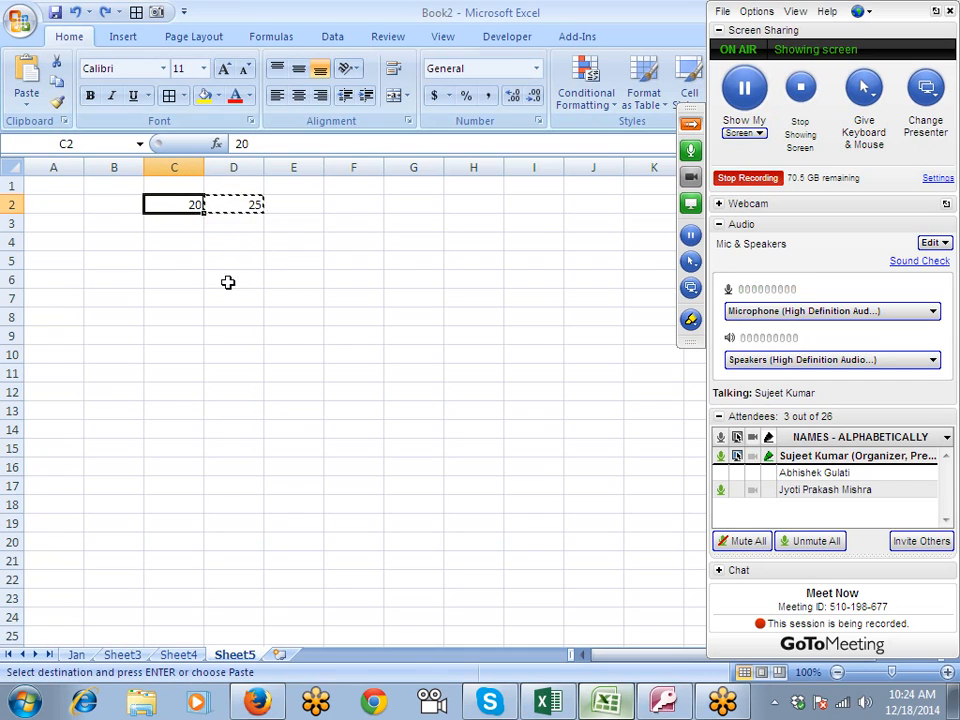
- Add the copied D2 value to C2 using Paste Special with the Add operation
right_click(189, 206)
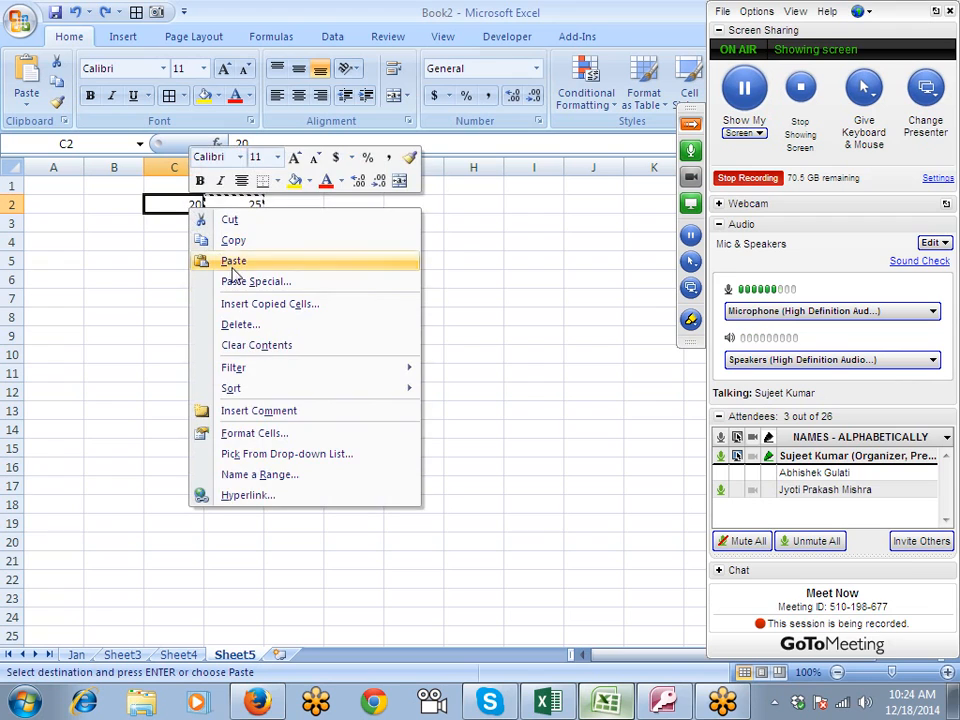
click(244, 283)
drag(208, 146, 492, 106)
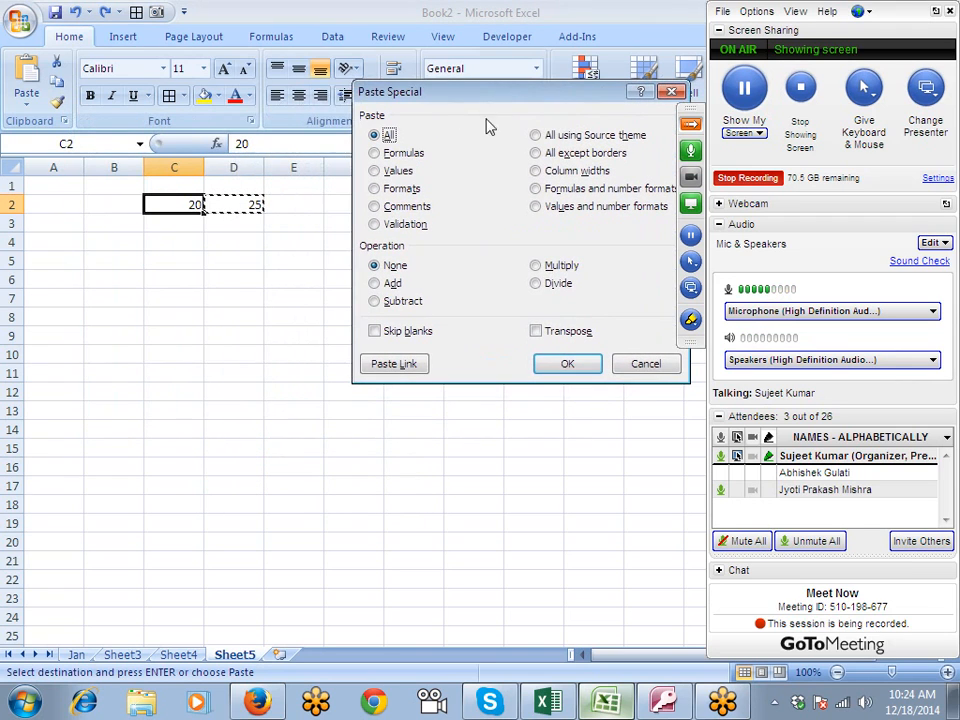
click(390, 283)
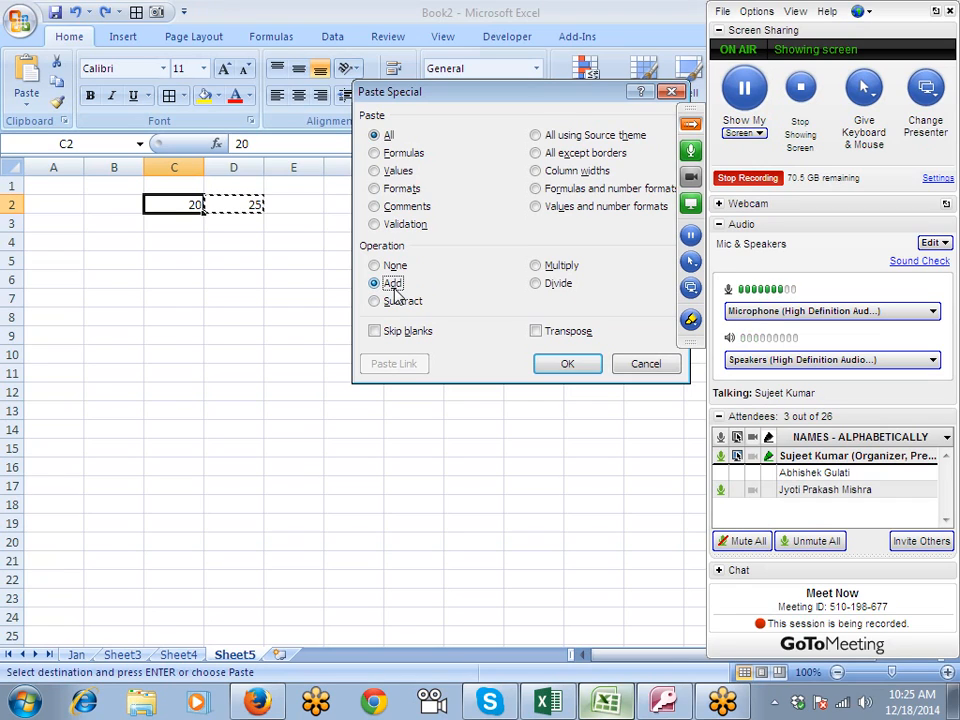
click(562, 366)
- Clear the contents of C2:E5 and enter 50% in A2
drag(306, 259, 167, 207)
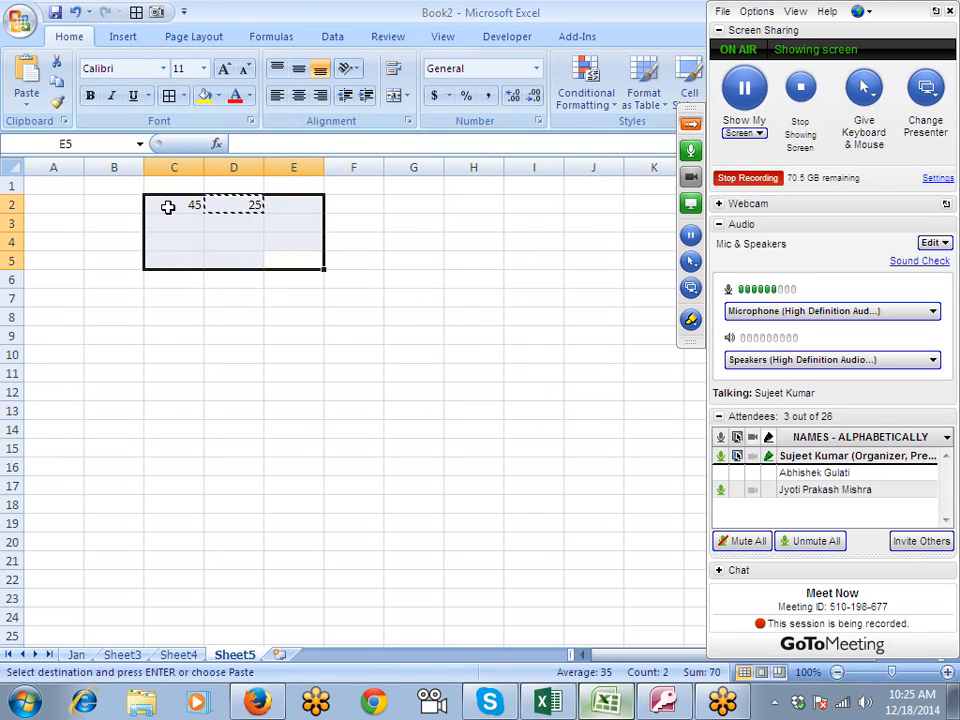
key(Delete)
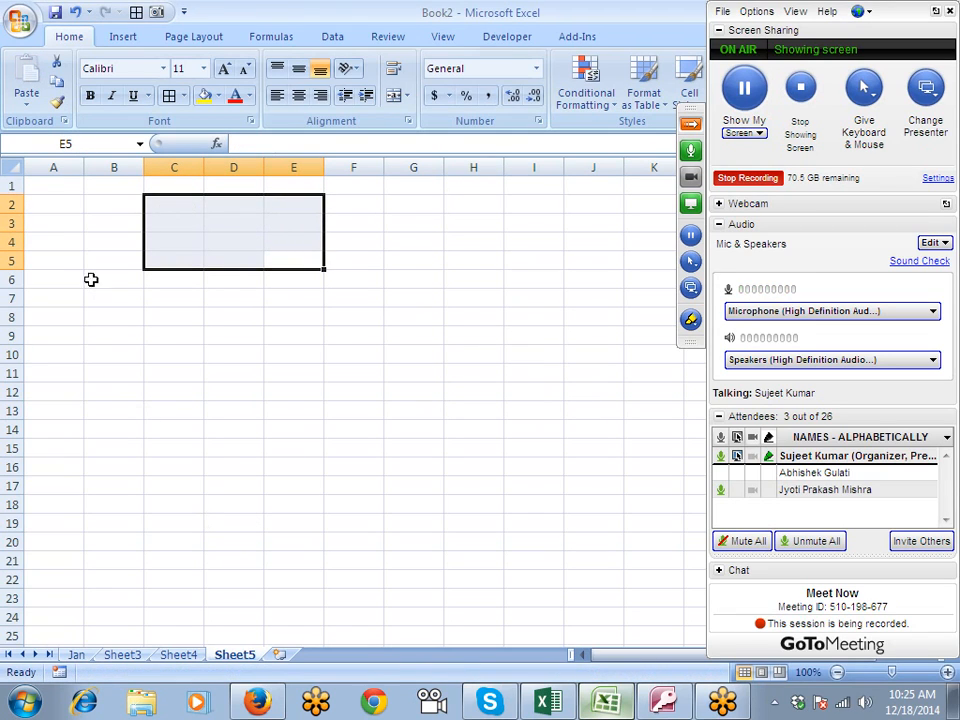
click(58, 192)
click(64, 204)
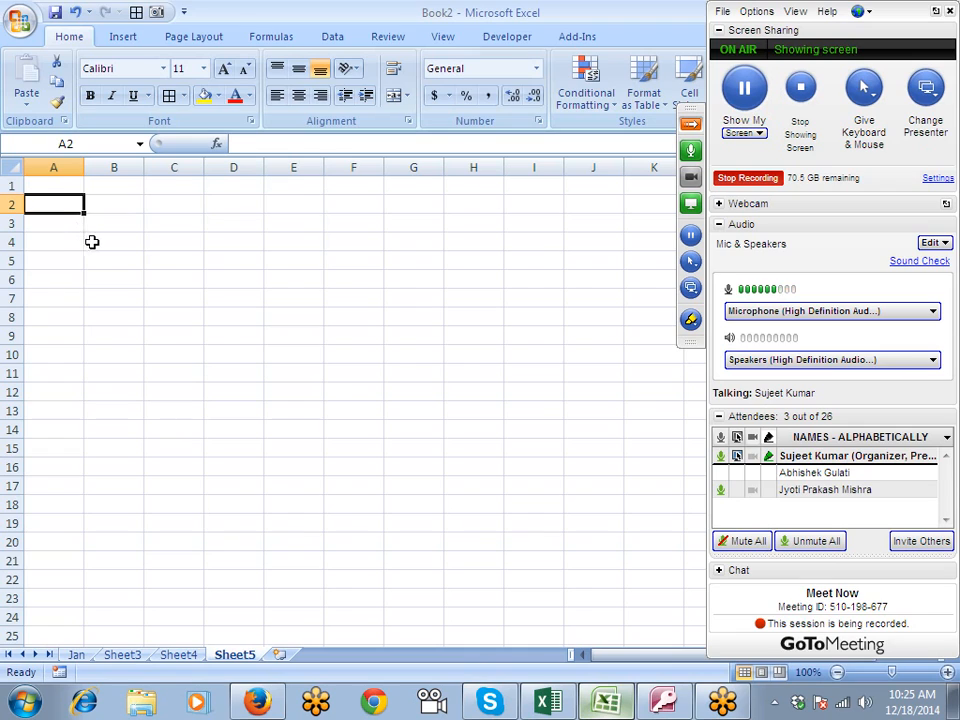
text(50)
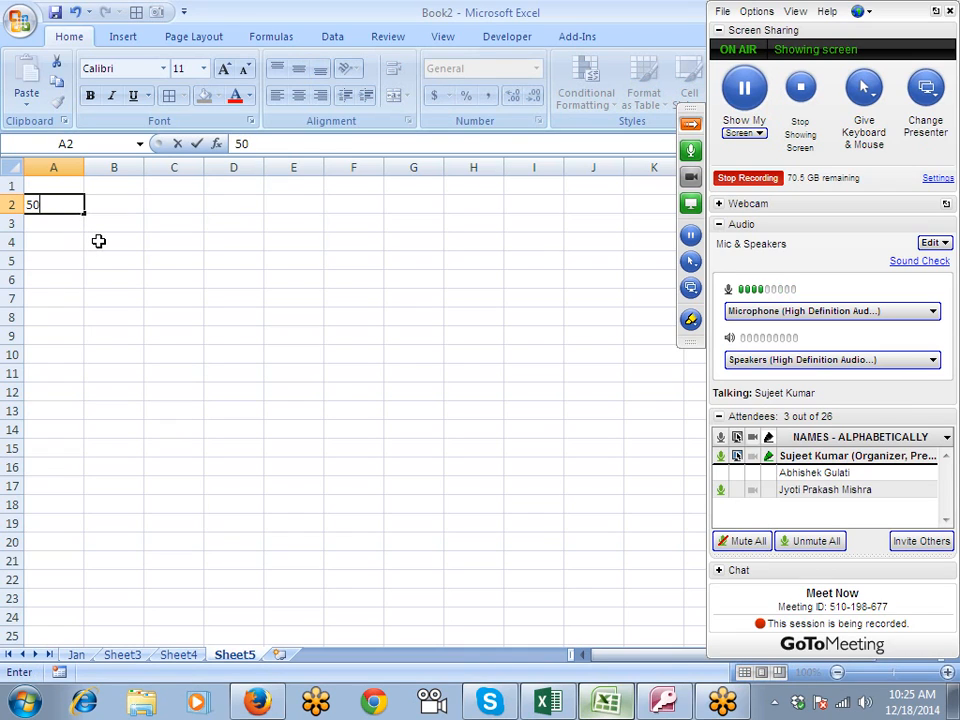
text(%)
key(Return)
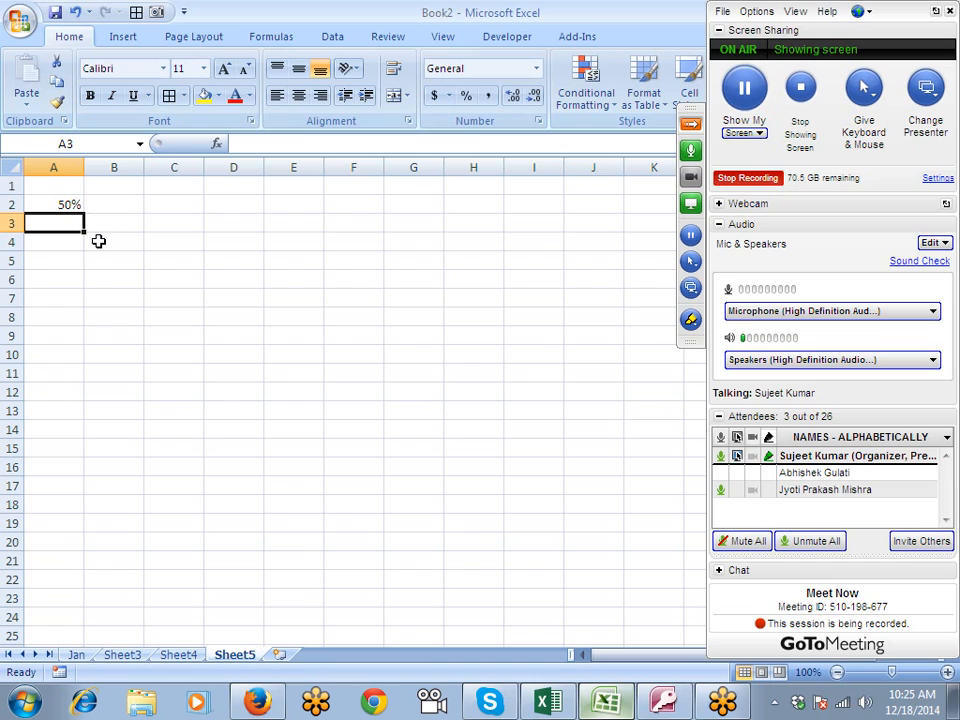
- Enter 50 in B3 and apply the percentage format to that cell
key(Right)
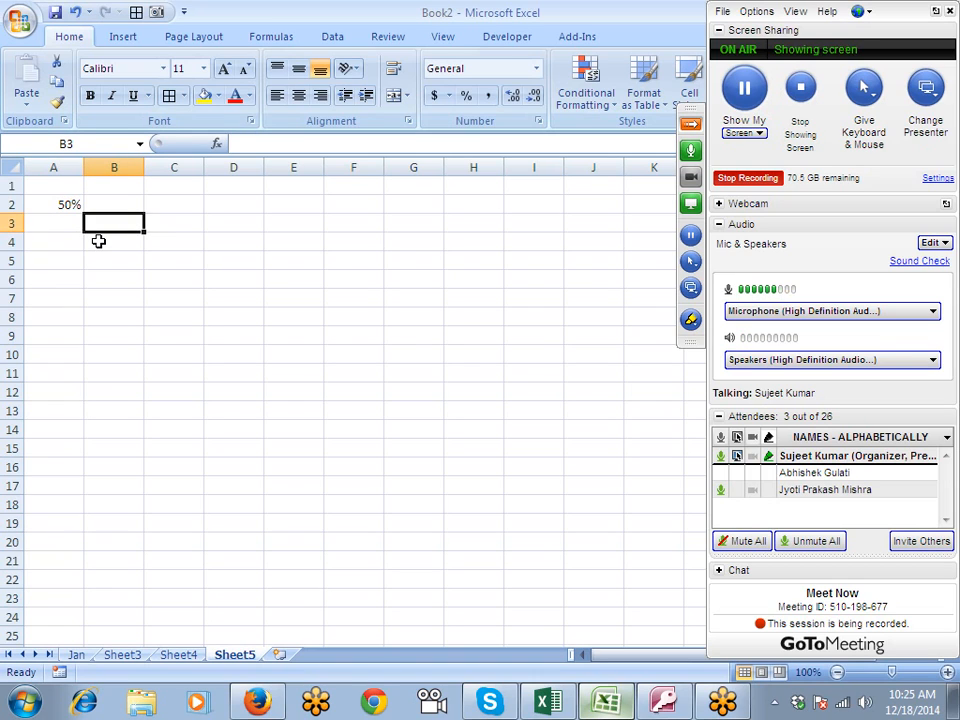
text(50)
key(Return)
key(Up)
click(464, 98)
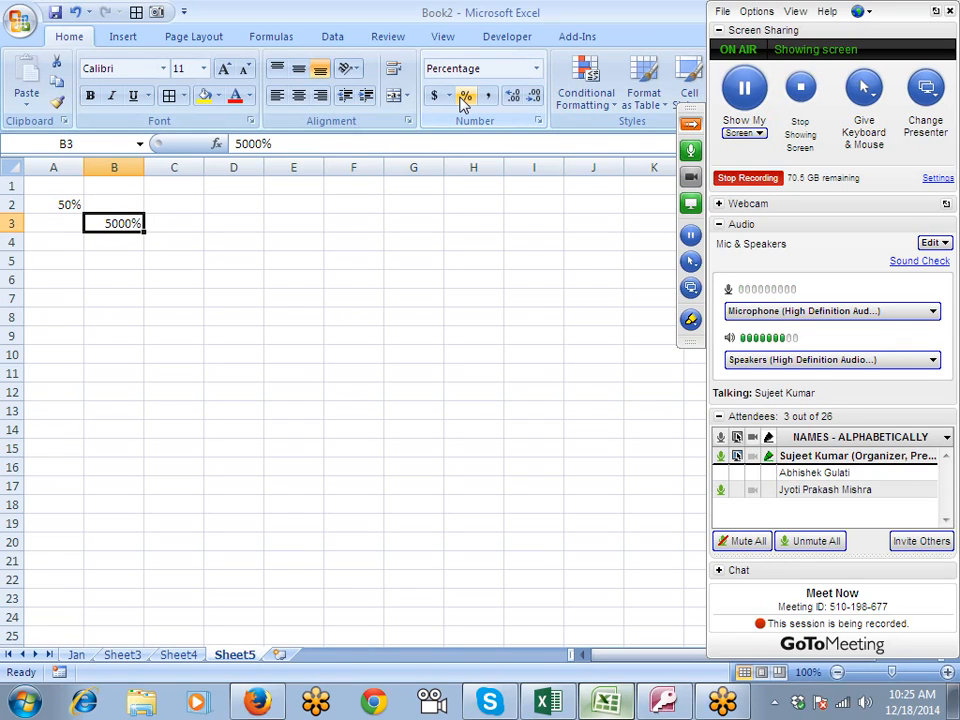
- Undo the percentage format on B3, replace its content with 0.50, and apply the percentage format again
key(ctrl+z)
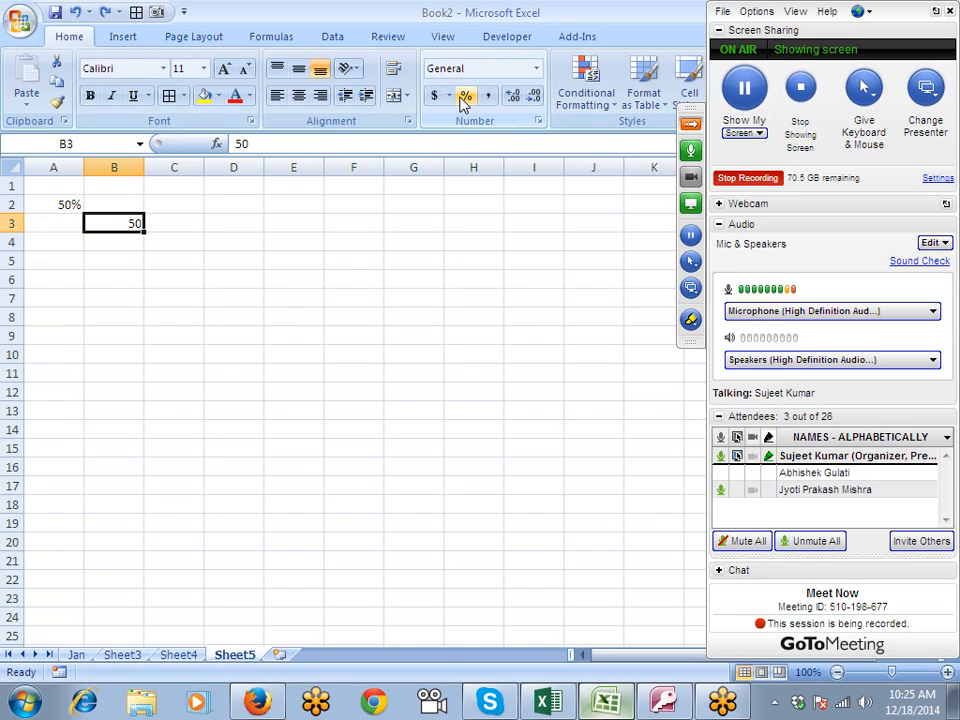
key(Delete)
text(0.)
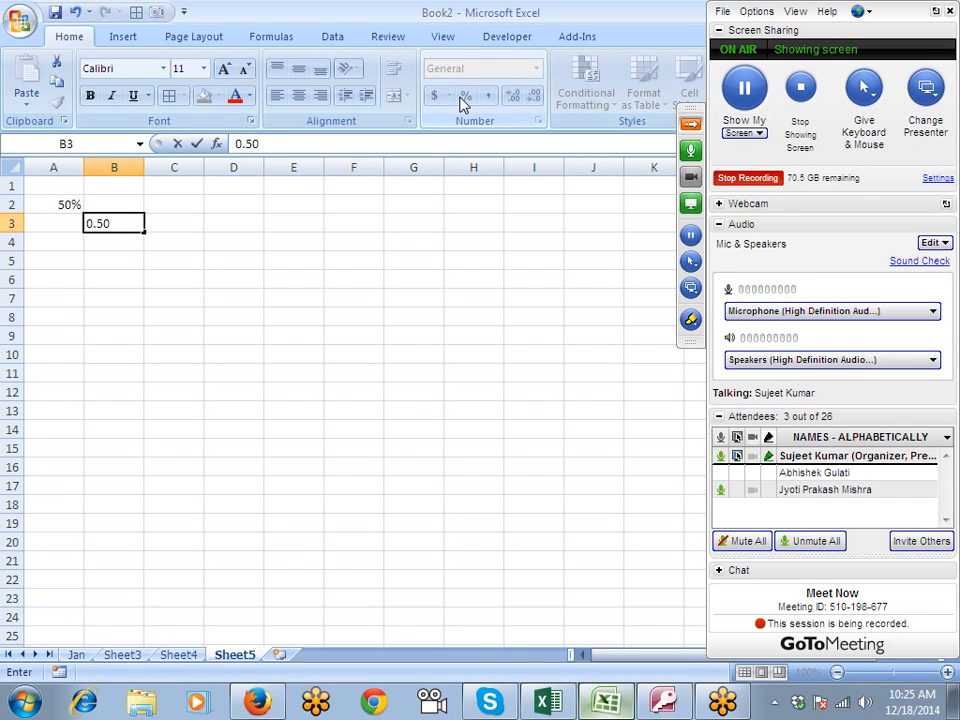
key(ctrl+Return)
click(465, 96)
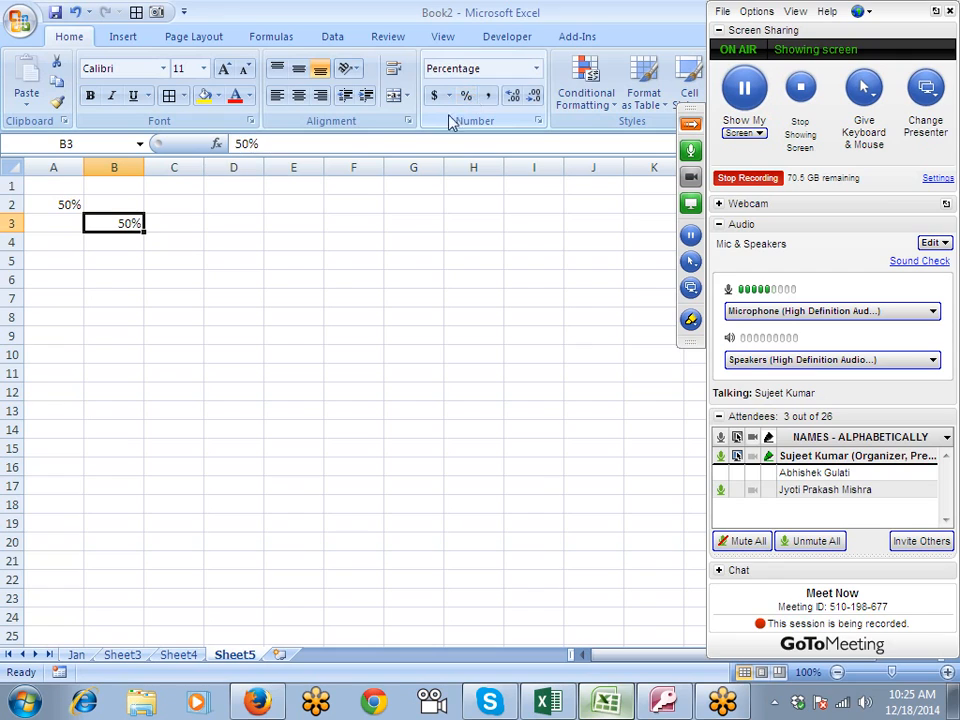
- Clear the contents of A1:C6 and enter the % sign in A1
click(197, 240)
drag(58, 185, 190, 286)
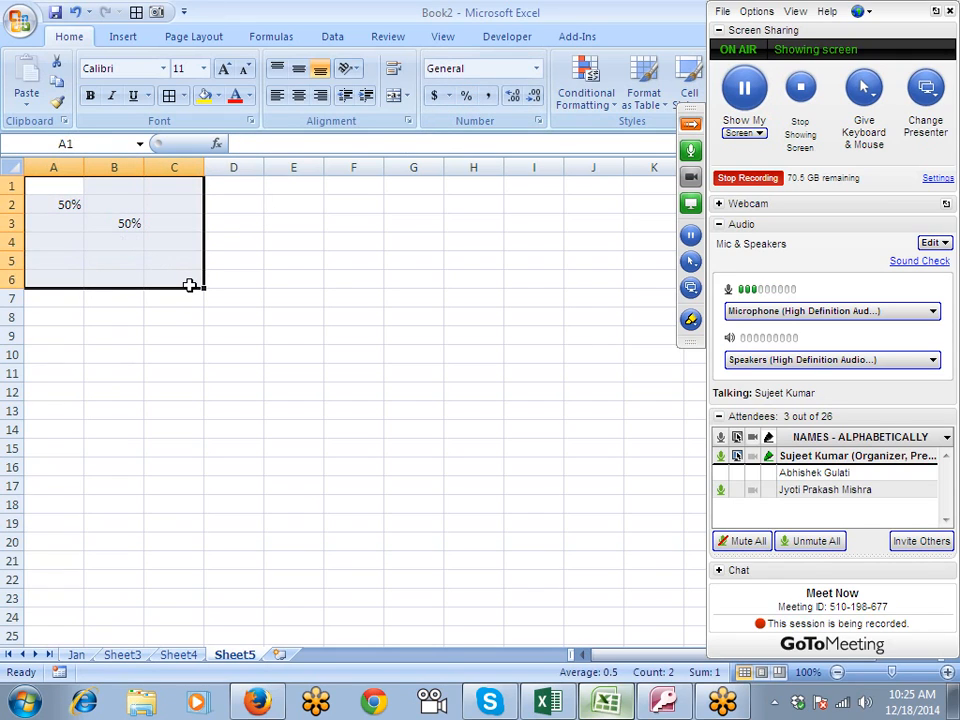
key(Delete)
click(57, 188)
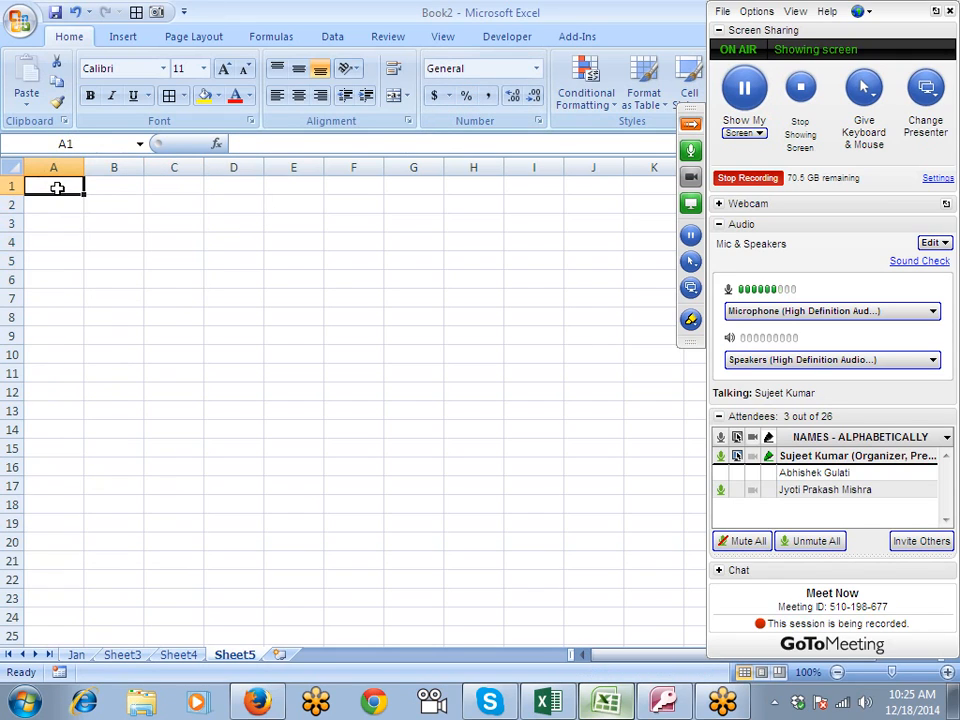
text(=ra)
key(Escape)
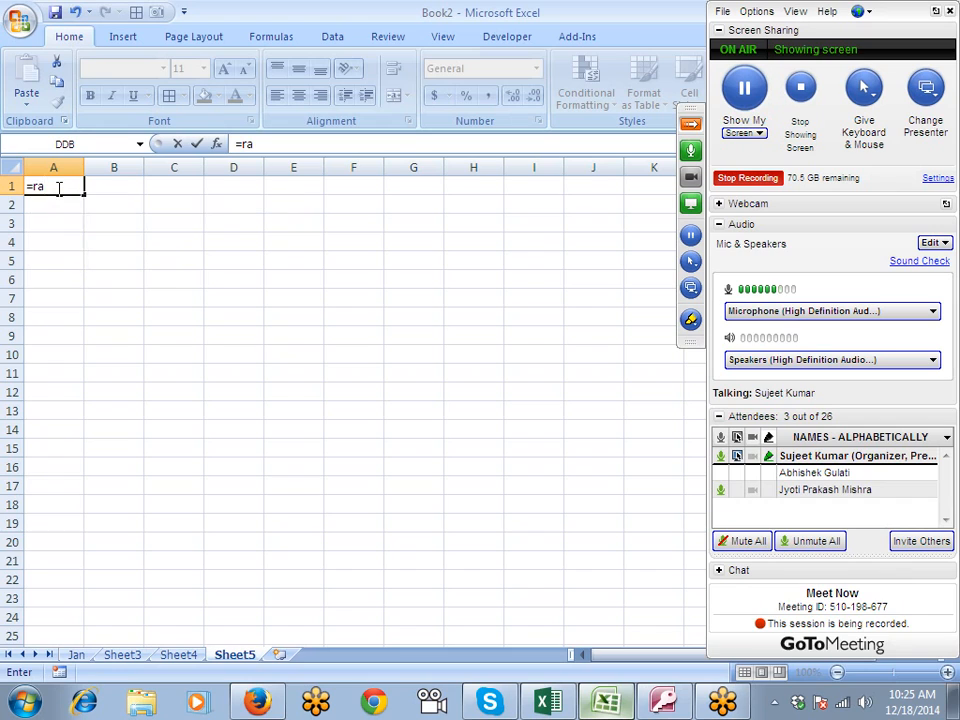
key(Escape)
text(%)
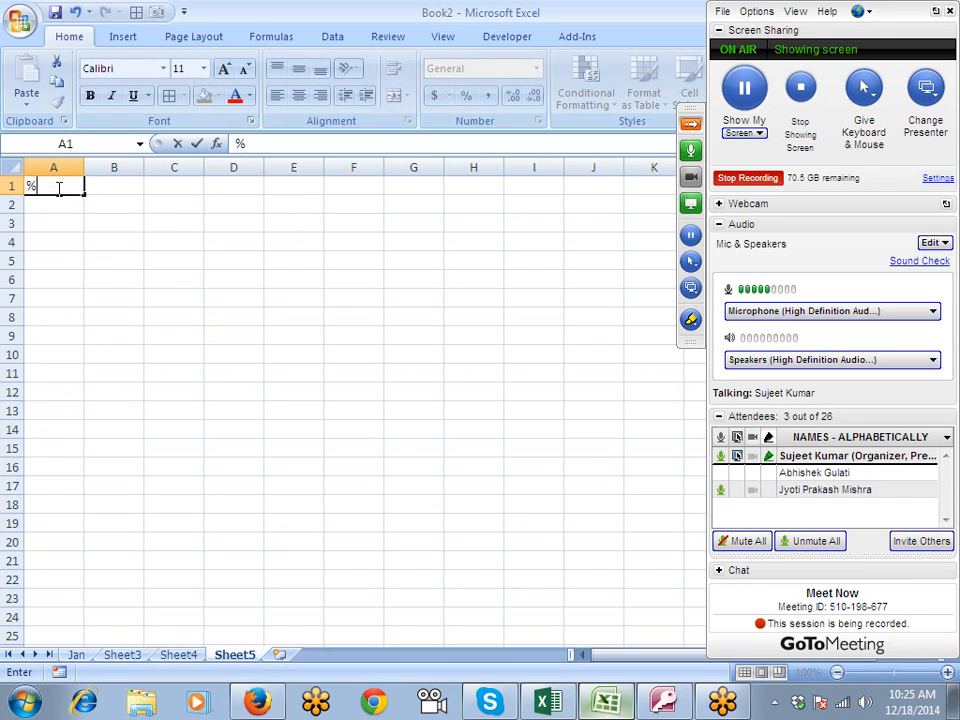
key(Return)
key(Return)
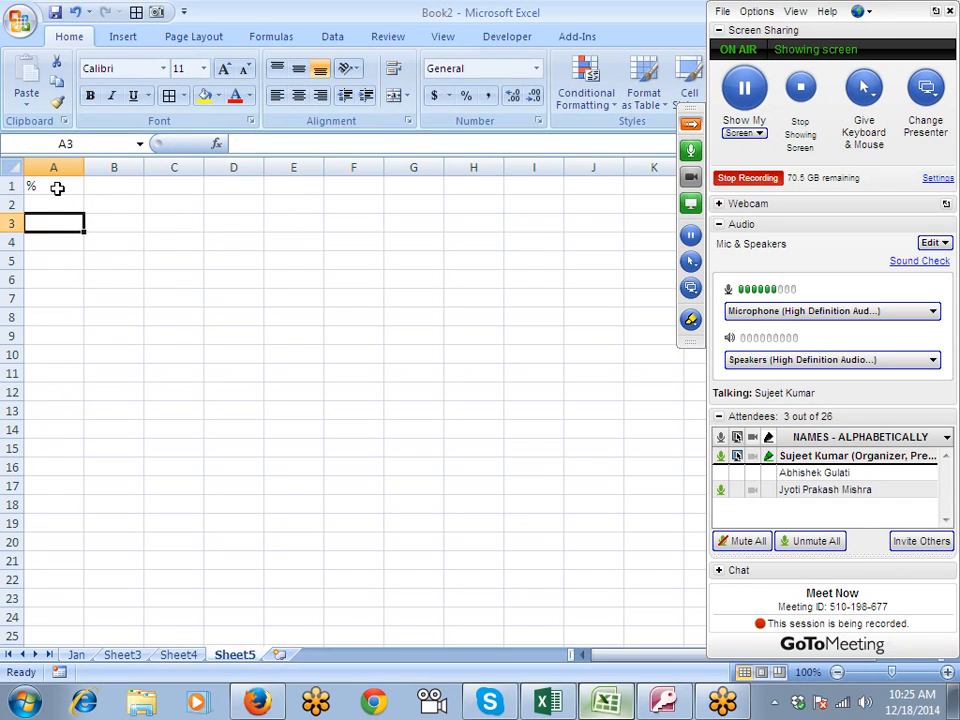
- Enter the formula =RANDBETWEEN(10,90) in A3
text(=ra)
key(Down)
key(Down)
key(Tab)
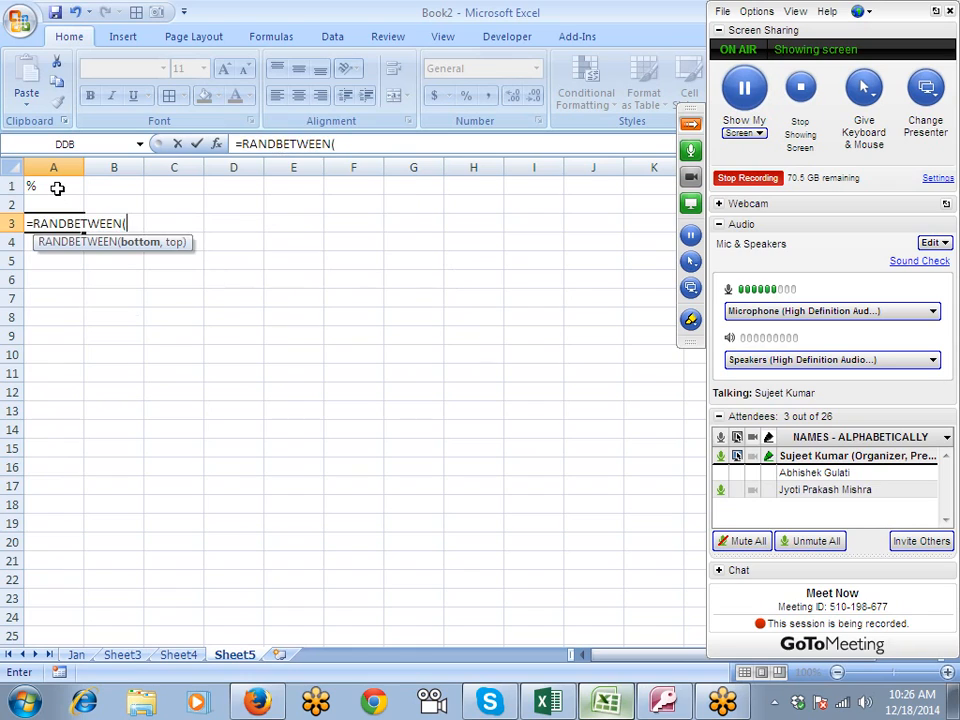
text(10,)
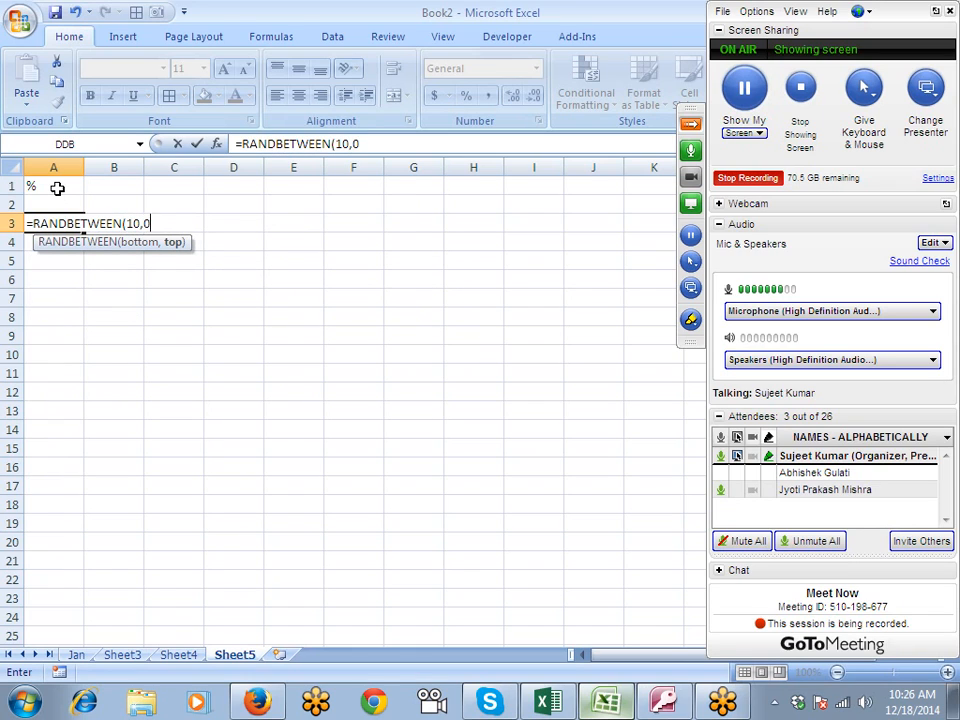
text(90)
key(Return)
- Fill the RANDBETWEEN formula from A3 across and down the range A3:G12
key(Up)
key(shift+Right)
key(shift+Right)
key(shift+Right)
key(shift+Right)
key(shift+Right)
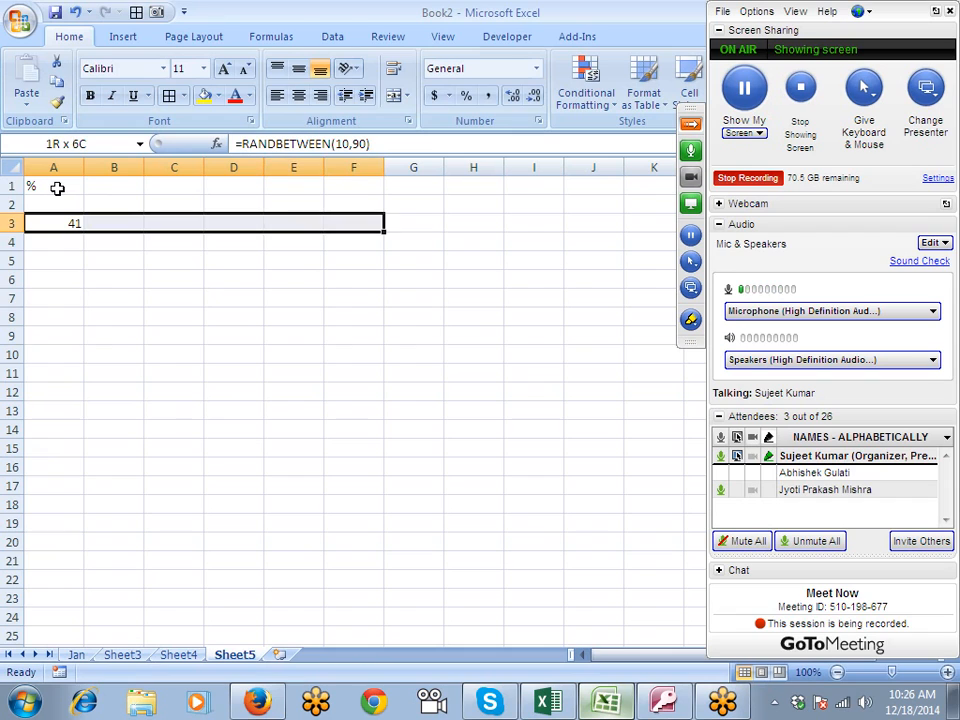
key(shift+Down)
key(shift+Down)
key(shift+Down)
key(shift+Down)
key(shift+Down)
key(shift+Down)
key(shift+Down)
key(shift+Right)
key(shift+Down)
key(shift+Down)
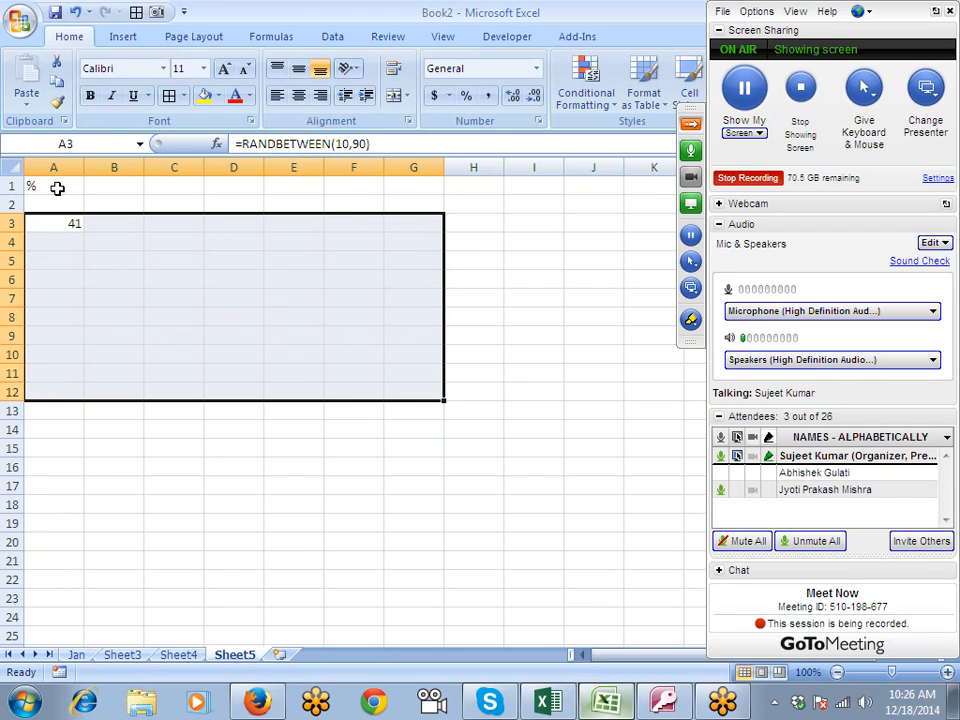
key(ctrl+r)
key(ctrl+d)
- Convert the random-number formulas in A3:G12 to fixed values by copying the range and pasting values over it
key(ctrl+c)
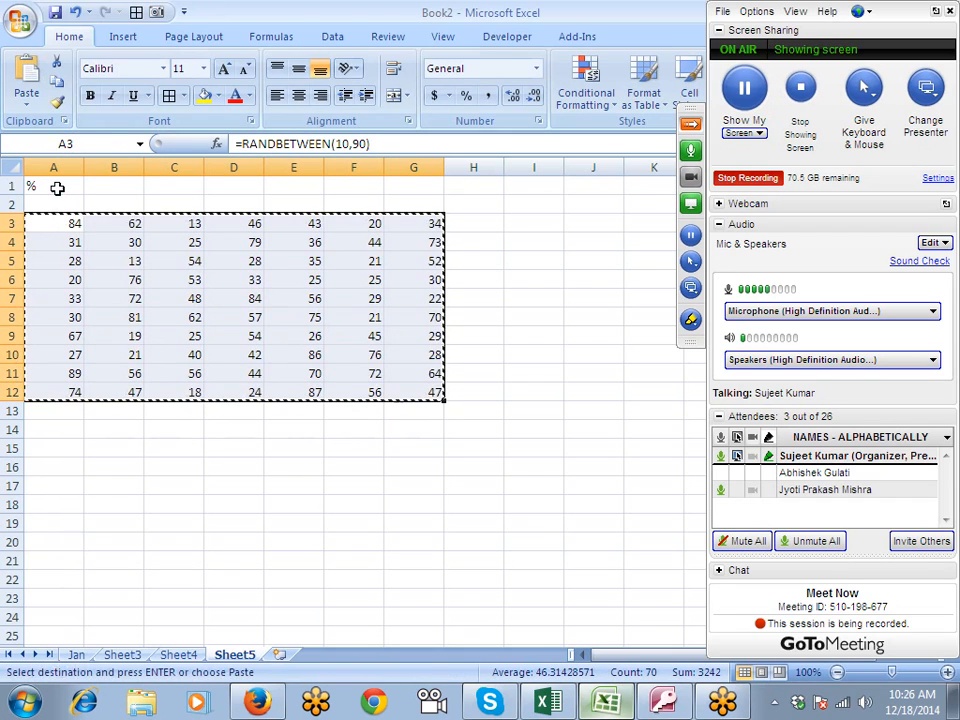
click(27, 104)
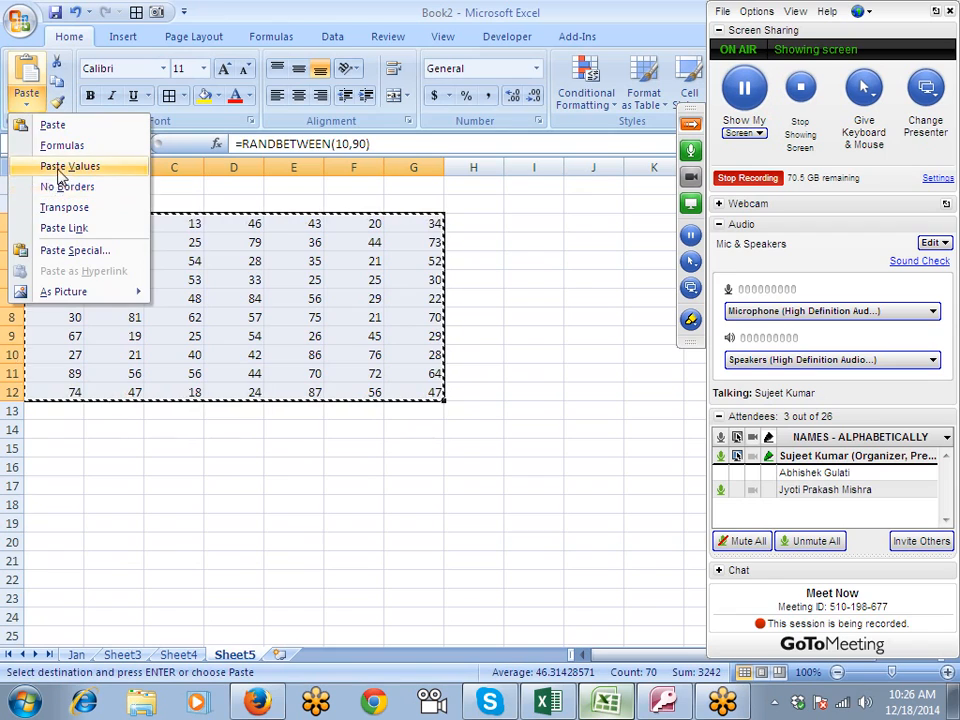
click(64, 166)
click(60, 245)
click(274, 315)
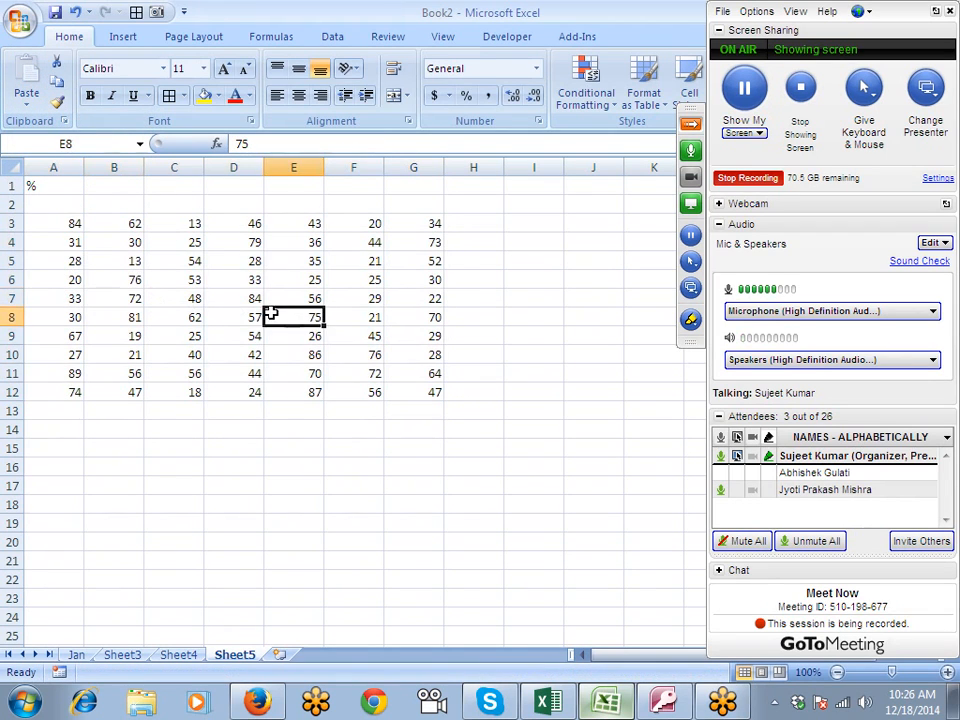
click(370, 282)
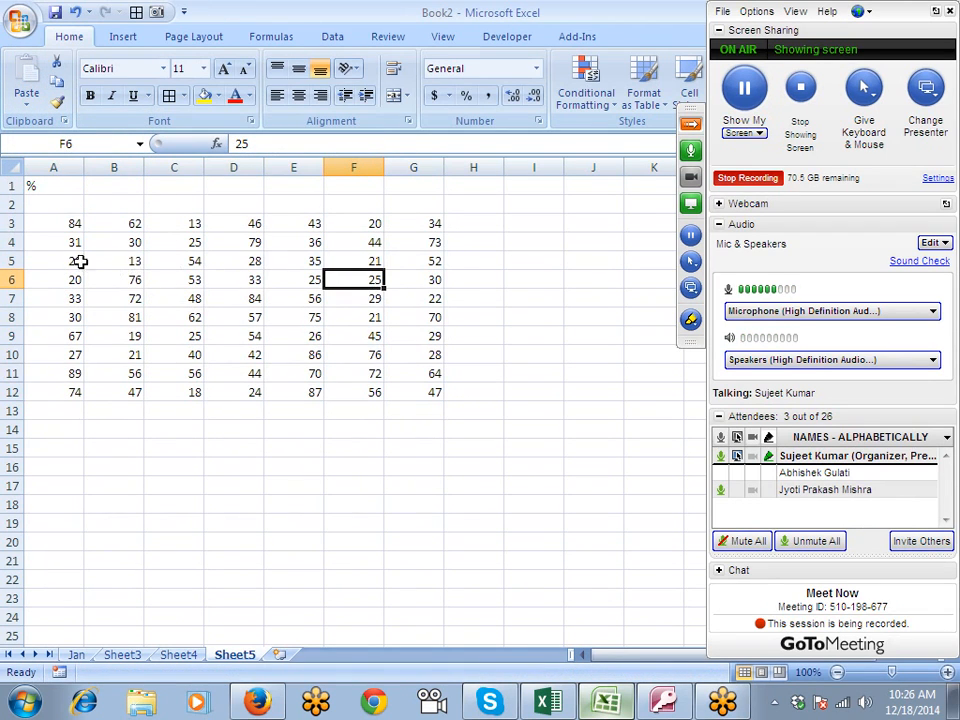
- Apply the percentage format to the whole numbers in A3:G12 and undo it
drag(60, 222, 399, 393)
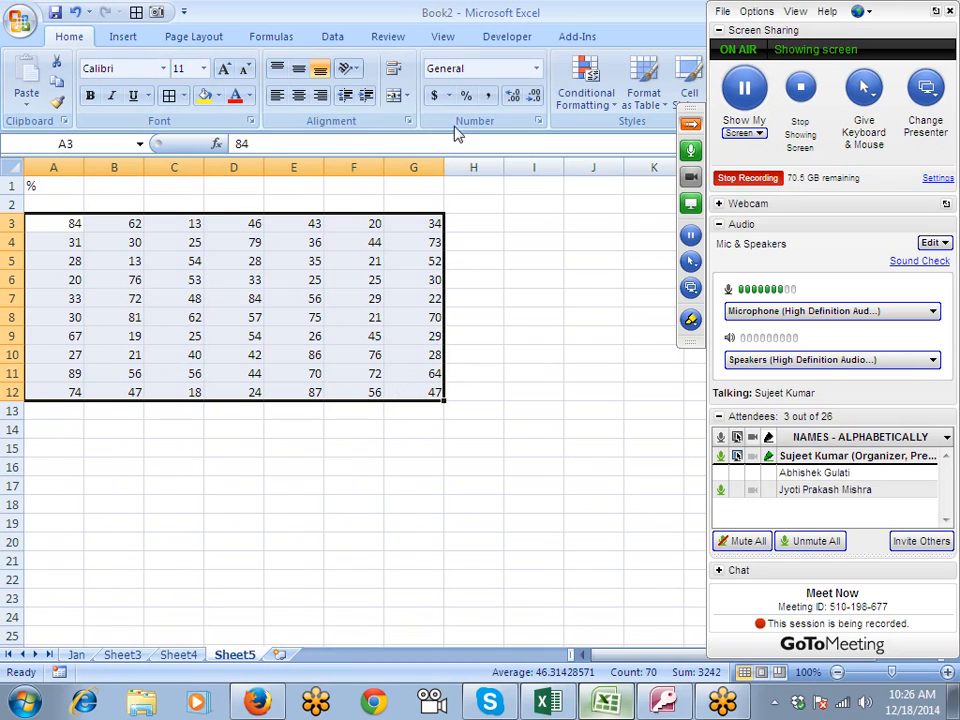
click(465, 95)
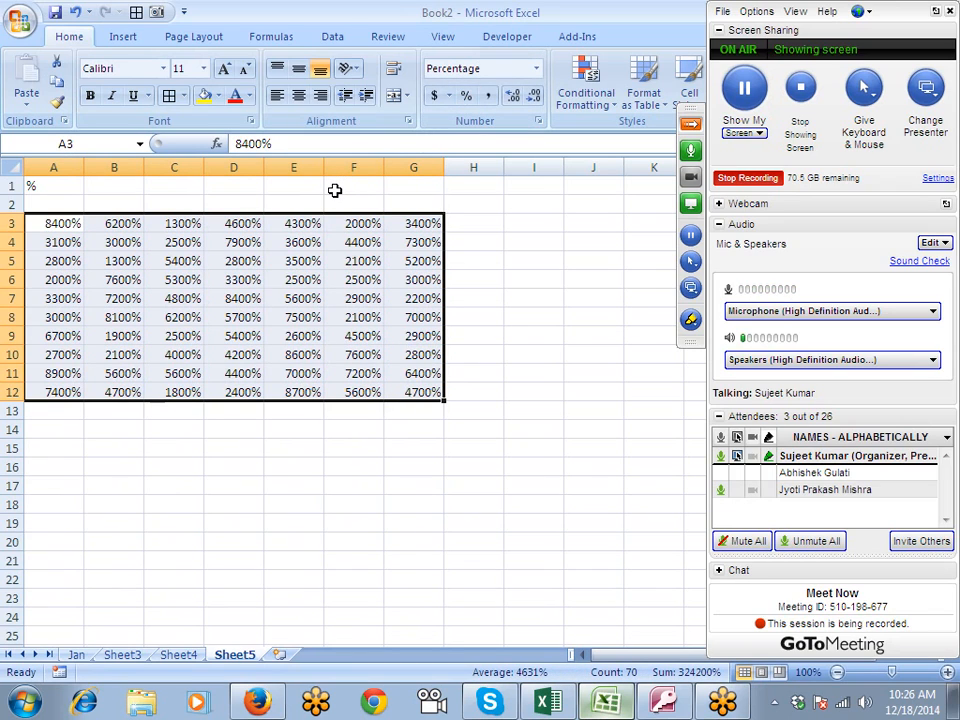
key(ctrl+z)
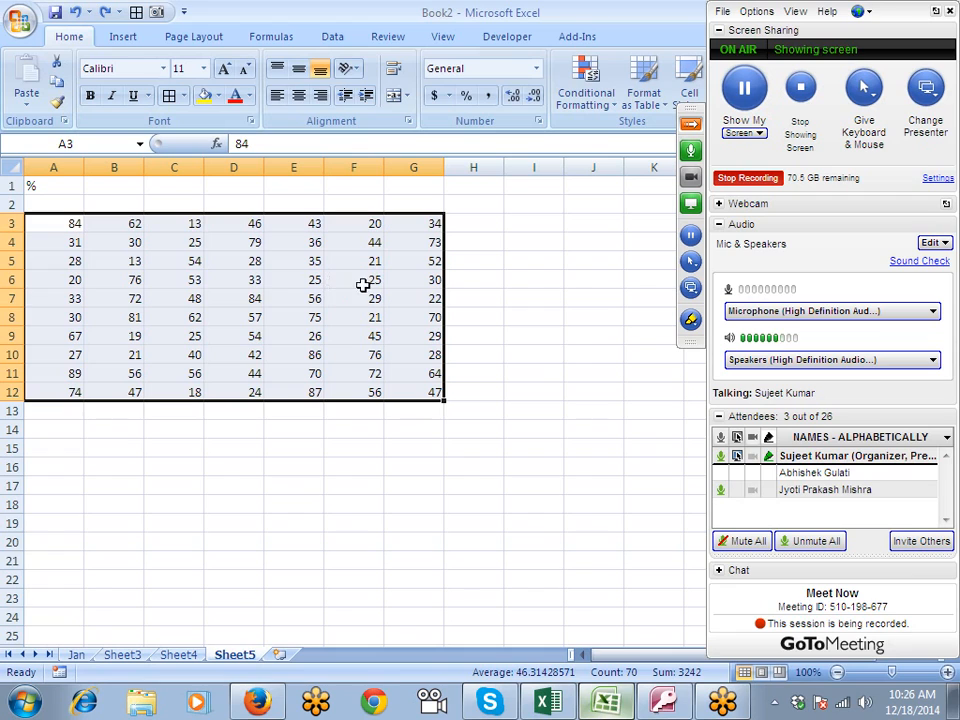
- Enter 100 in I2
click(505, 199)
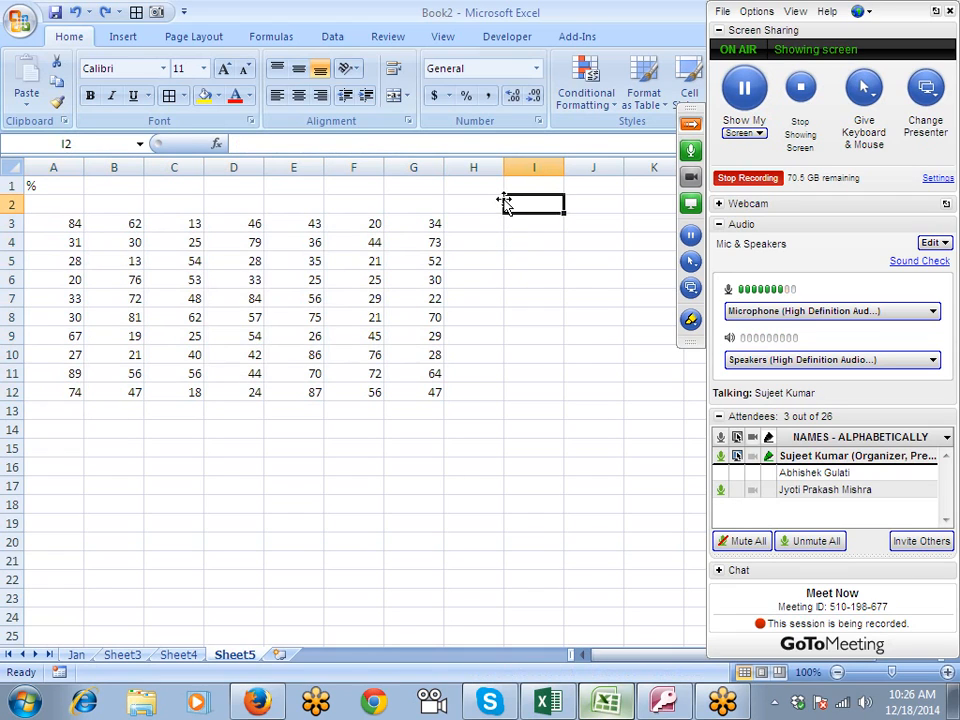
text(100)
key(Tab)
- Copy I2 and divide all numbers in A3:G12 by it using Paste Special with the Divide operation
click(505, 199)
key(ctrl+c)
drag(70, 224, 403, 392)
right_click(366, 326)
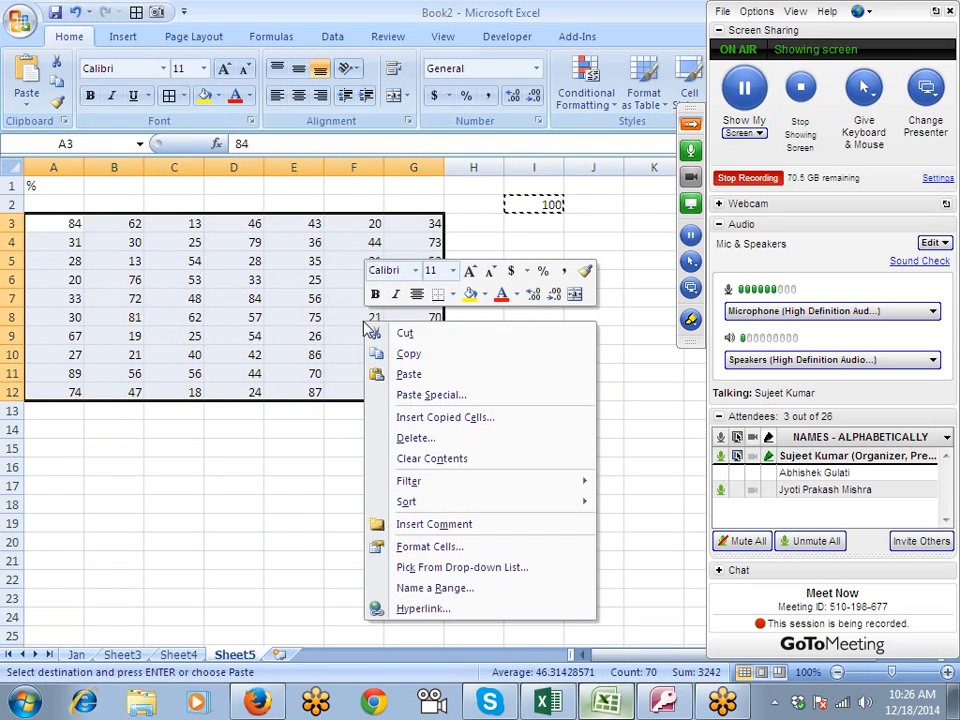
click(440, 394)
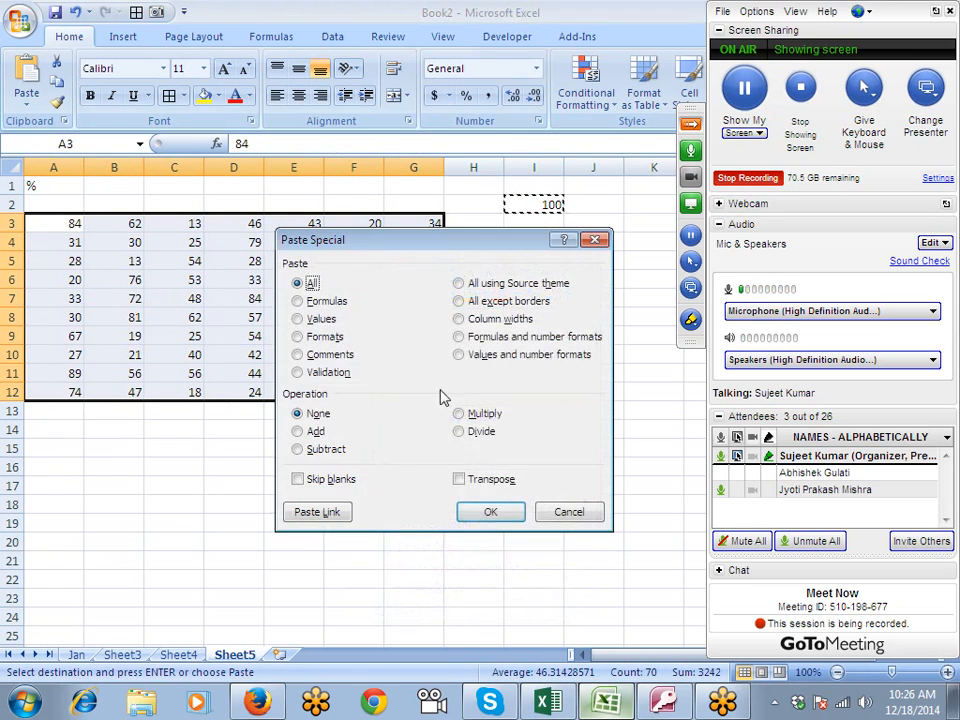
click(297, 431)
click(470, 435)
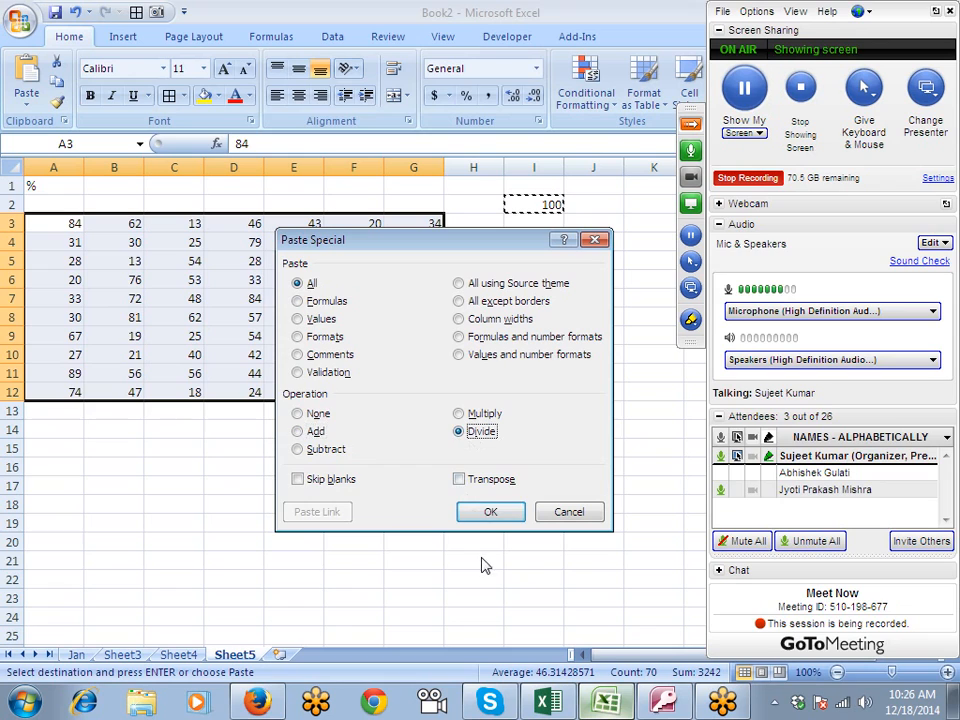
click(488, 512)
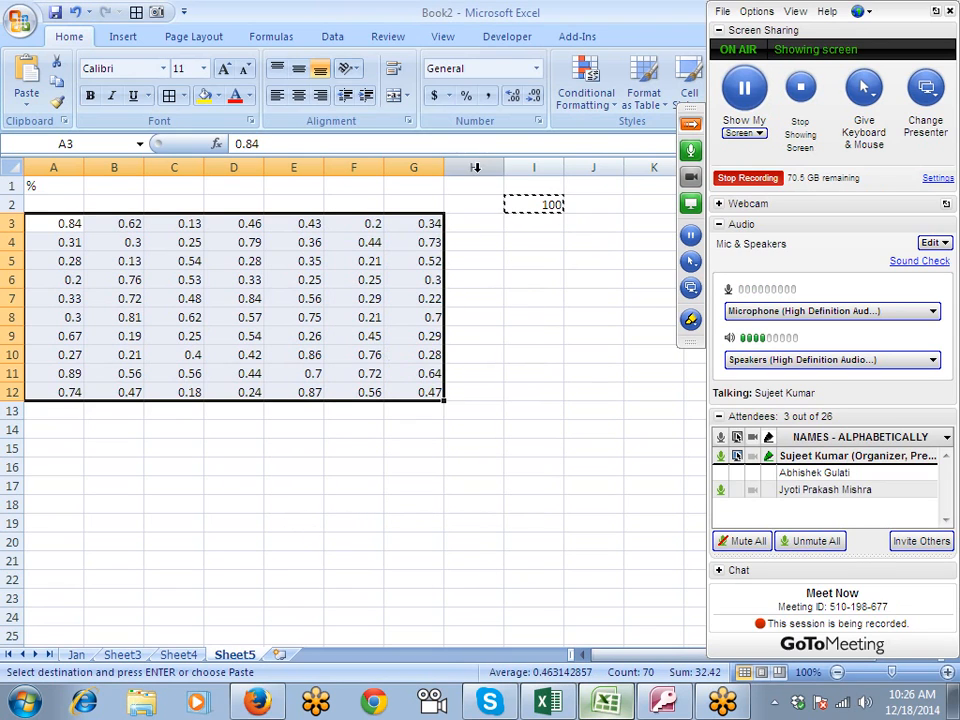
- Format the divided numbers in A3:G12 as percentages, and undo that formatting
click(466, 95)
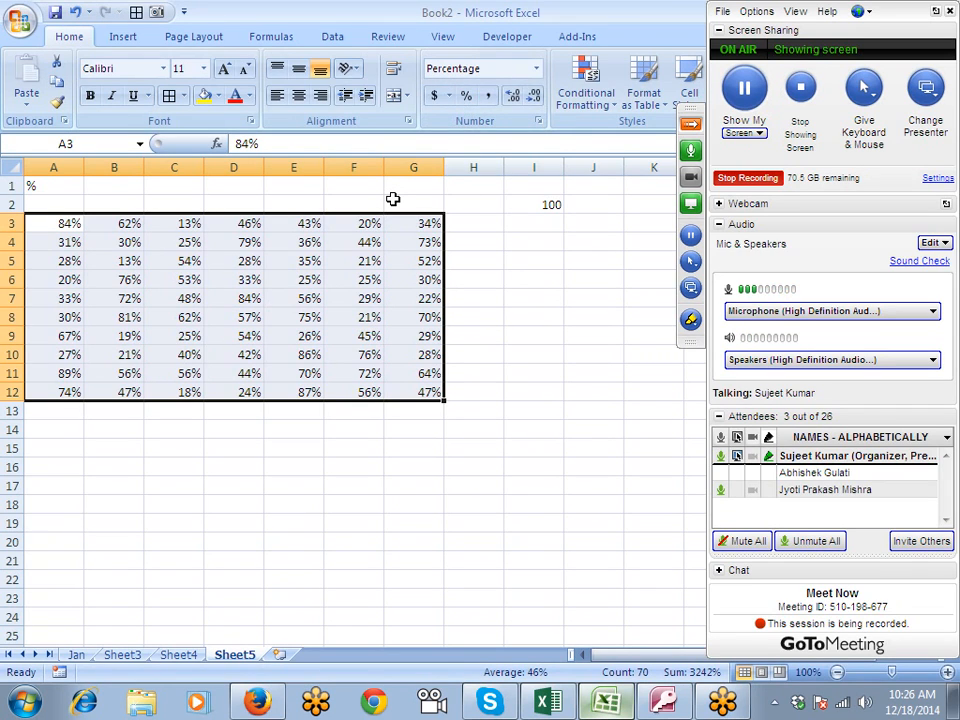
key(ctrl+z)
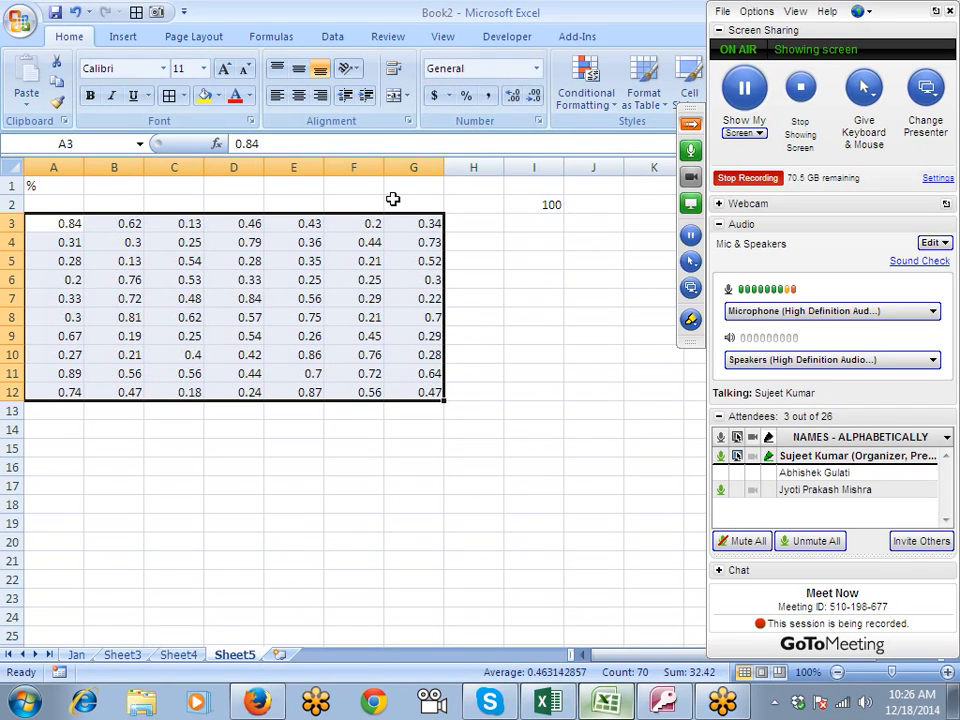
- Copy I2 and multiply all numbers in A3:G12 by it using Paste Special with the Multiply operation
click(540, 204)
key(ctrl+c)
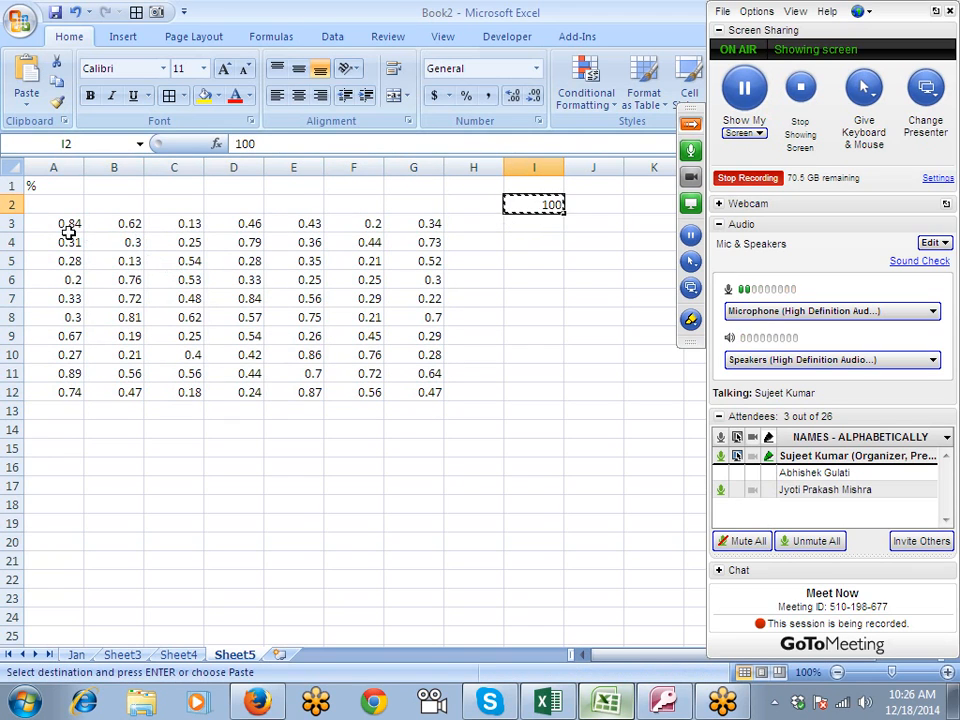
drag(68, 232, 396, 391)
right_click(379, 360)
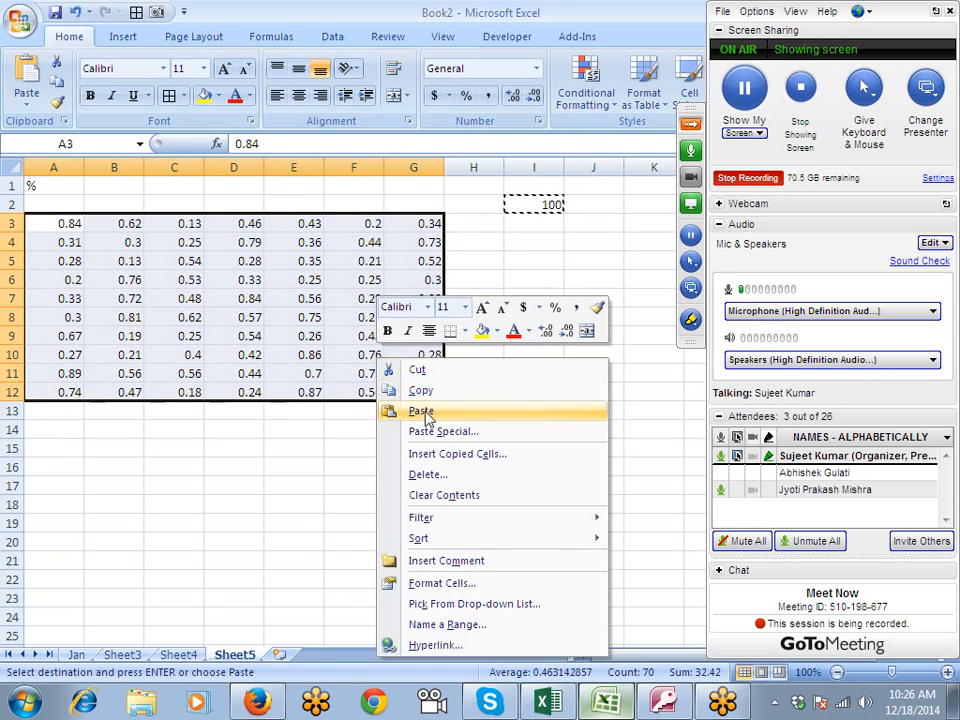
click(432, 431)
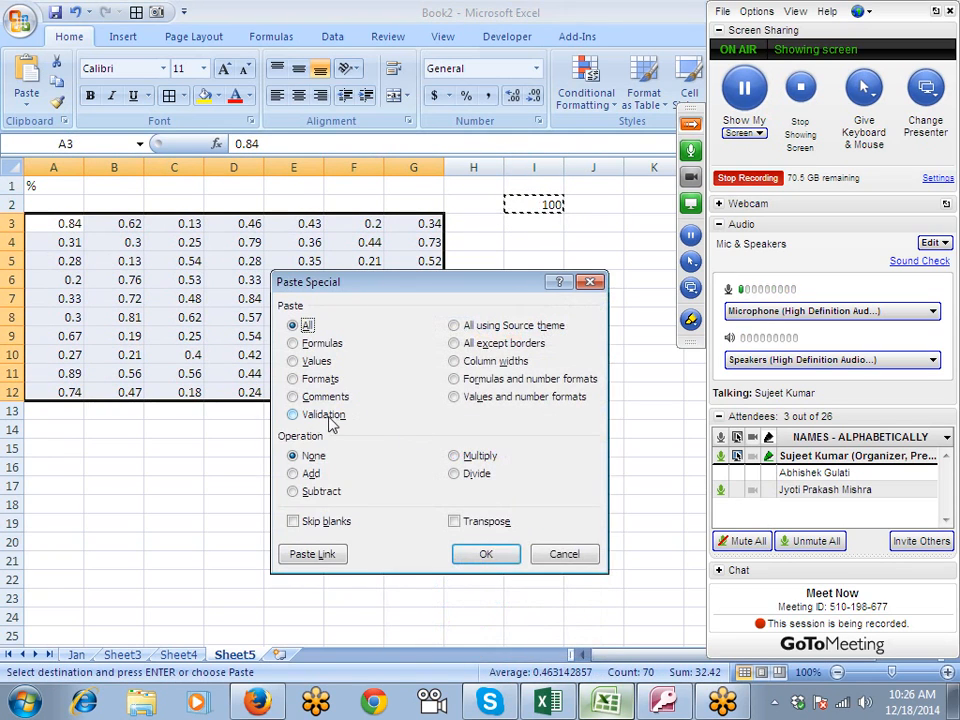
click(451, 455)
click(486, 553)
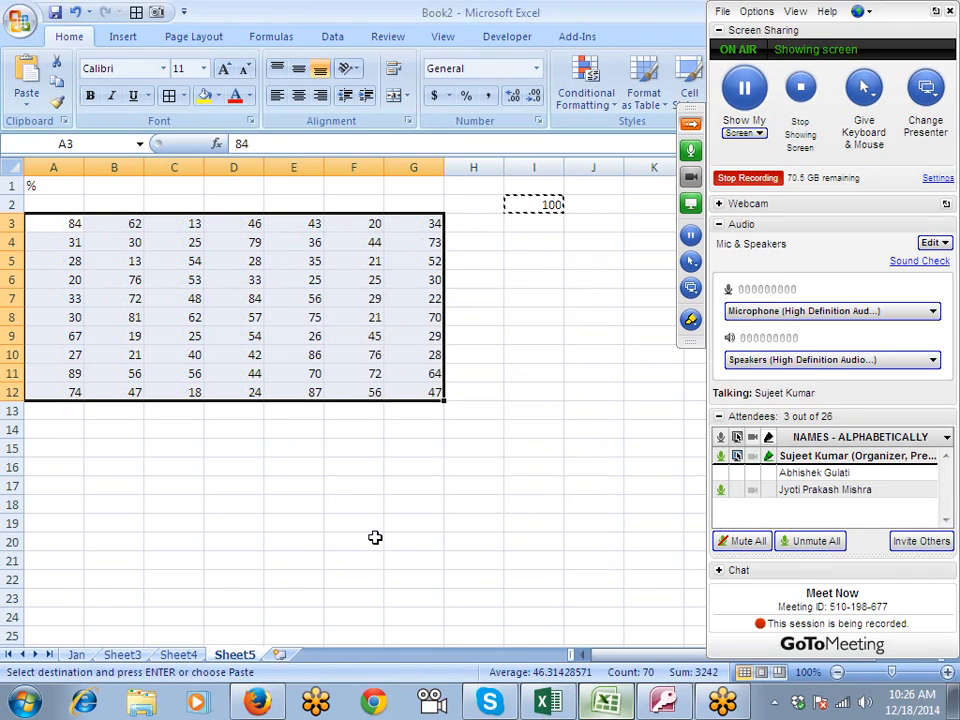
- Review the Paste Special options for the empty cell F16 and close them without pasting
right_click(336, 469)
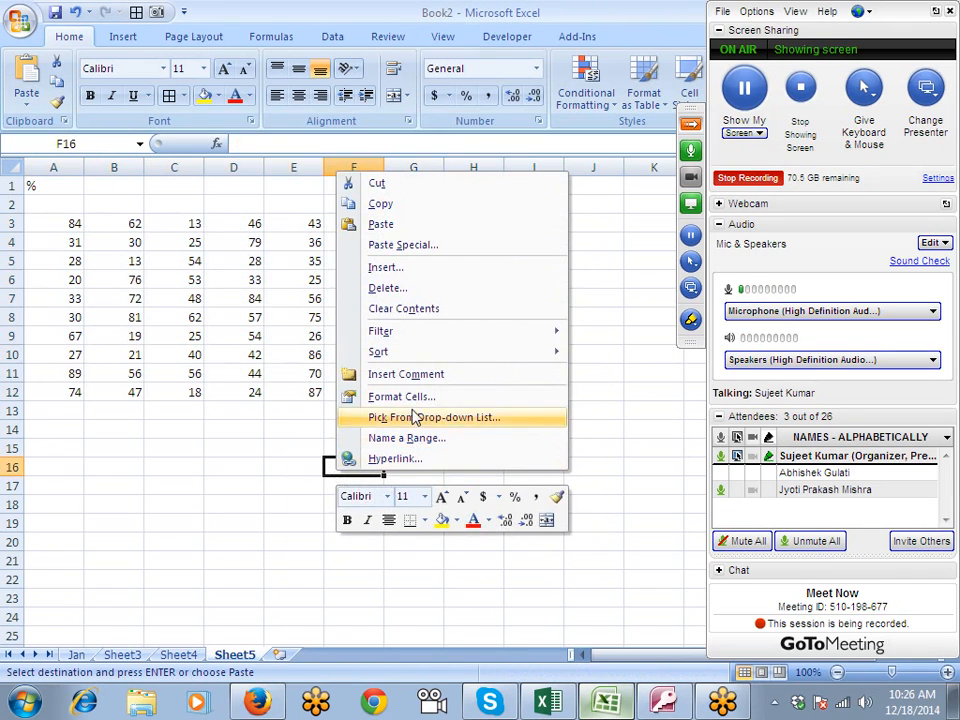
click(395, 245)
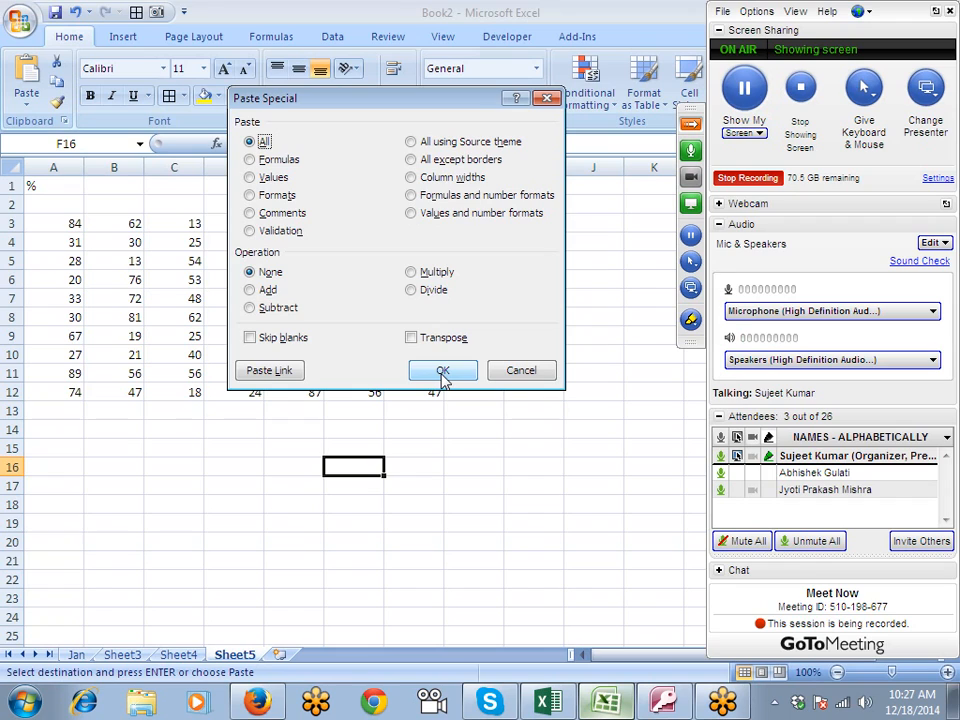
click(520, 371)
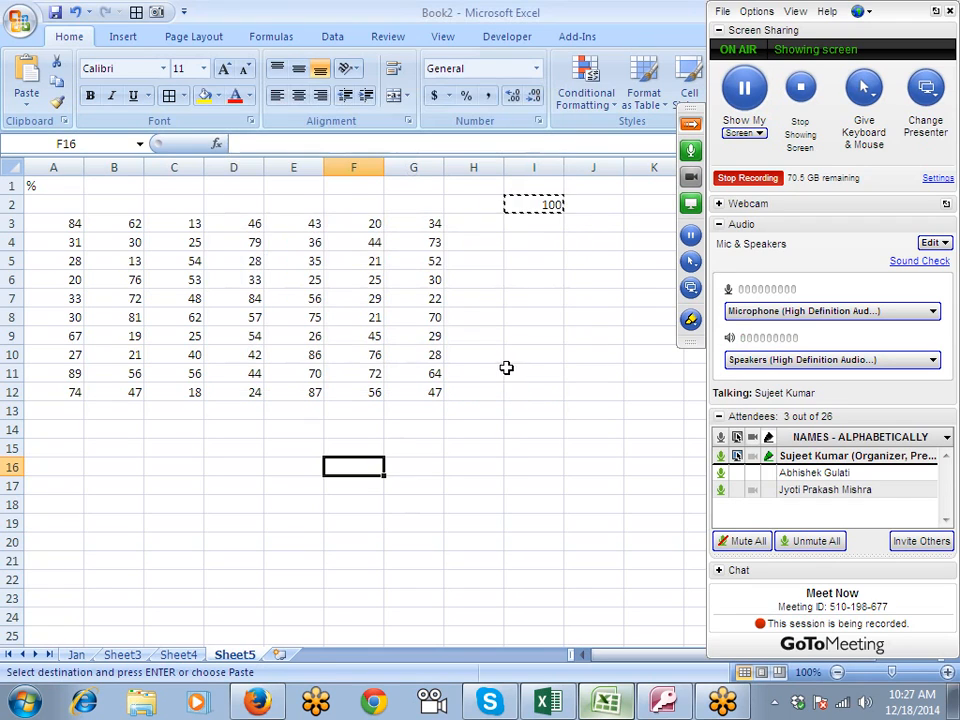
- Add a new worksheet and enter the heading Sales in A1
click(279, 654)
text(SAI)
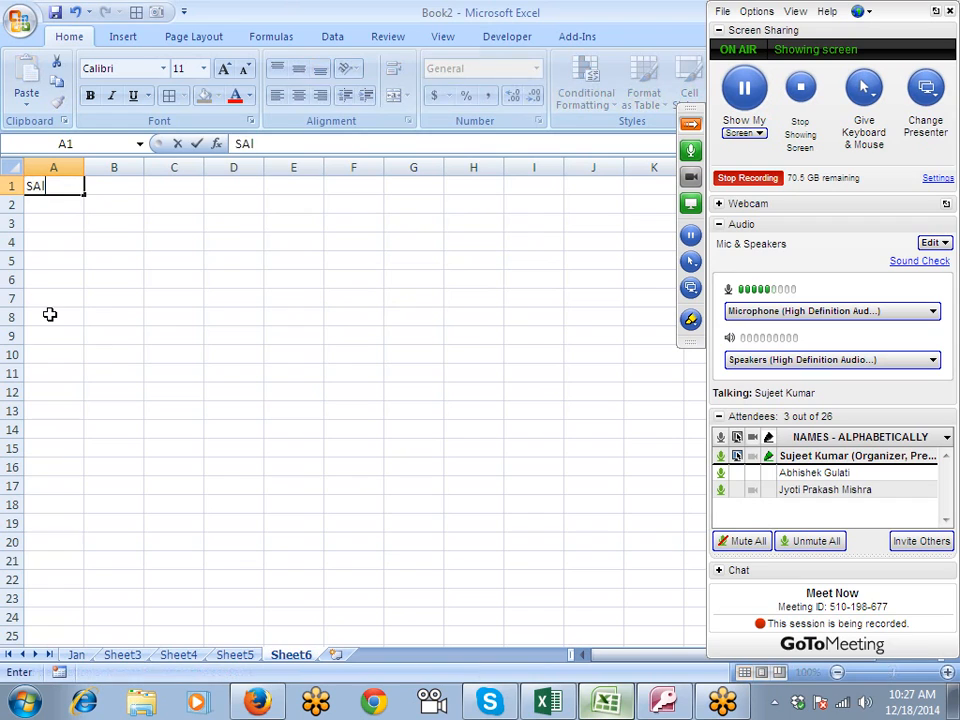
text(es)
key(Return)
- Enter the formula =RANDBETWEEN(10,90) in A2 under the Sales heading
text(=ra)
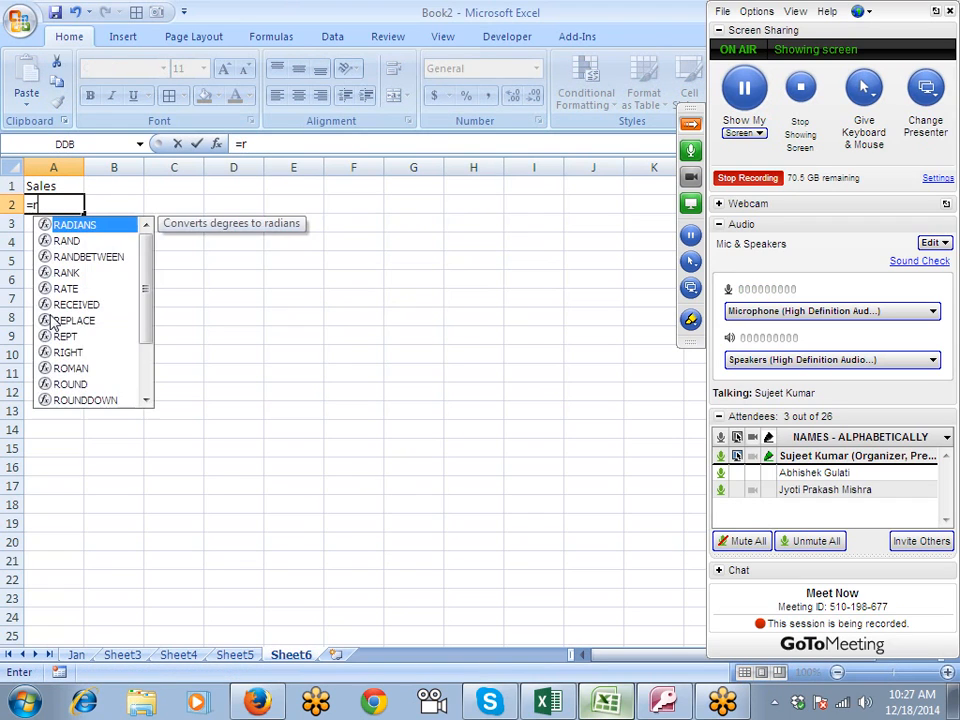
key(Down)
key(Down)
key(Tab)
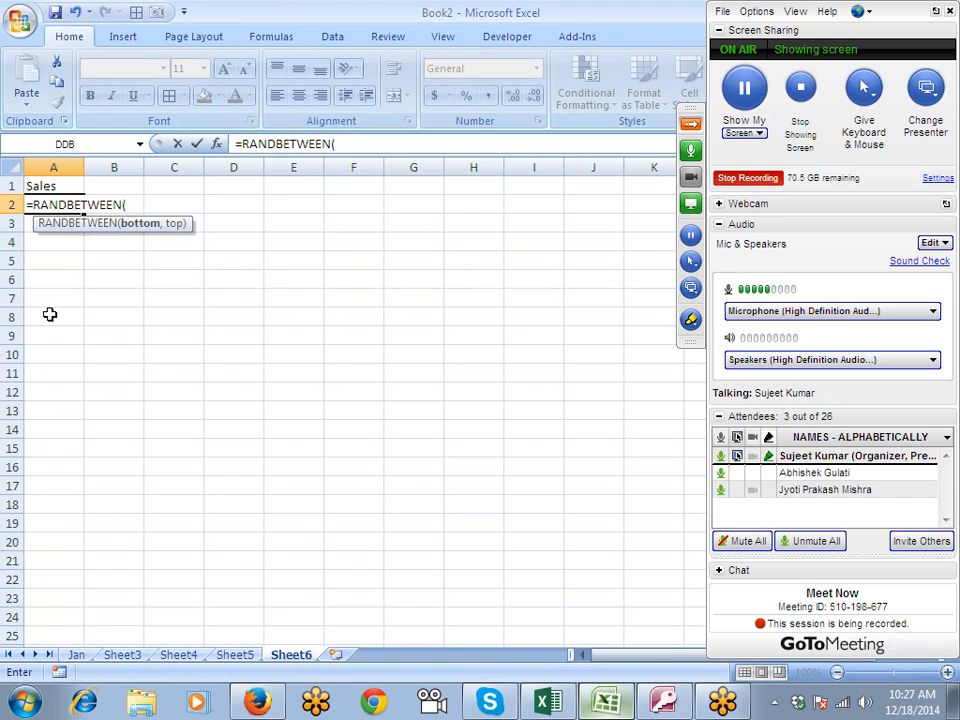
text(10,)
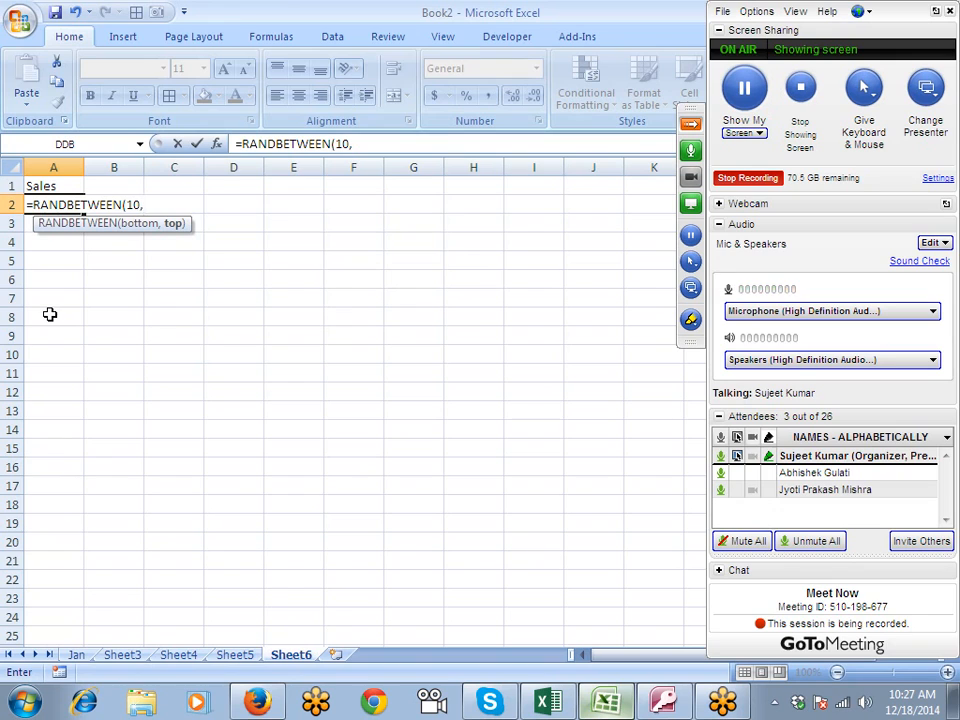
text(90)
key(Return)
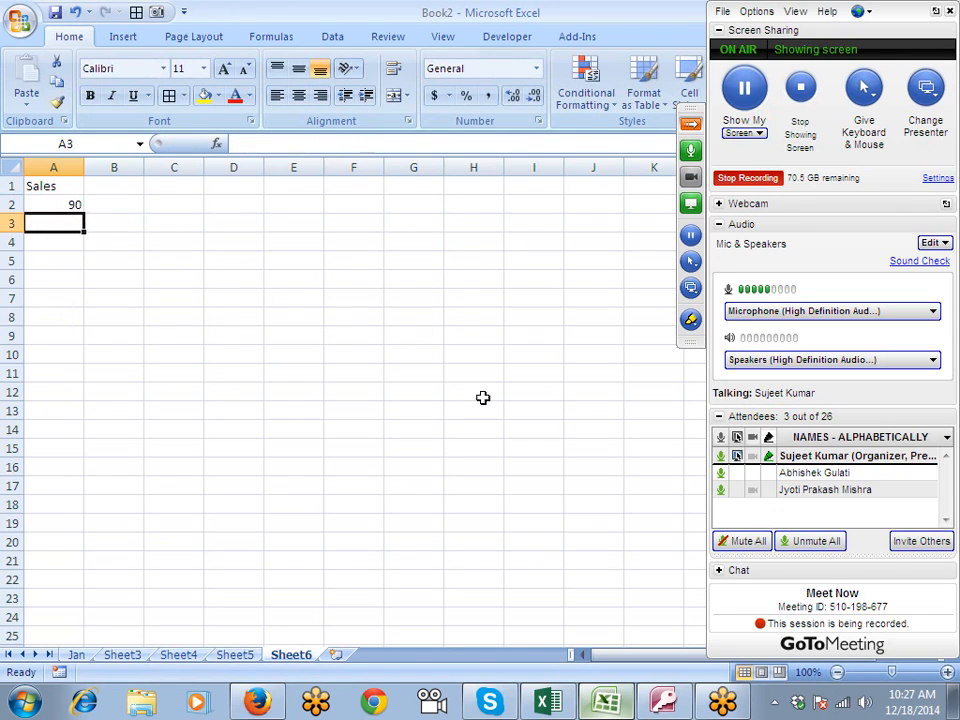
- Send the private chat message "hi" to the first listed attendee in the GoToMeeting control panel
click(720, 571)
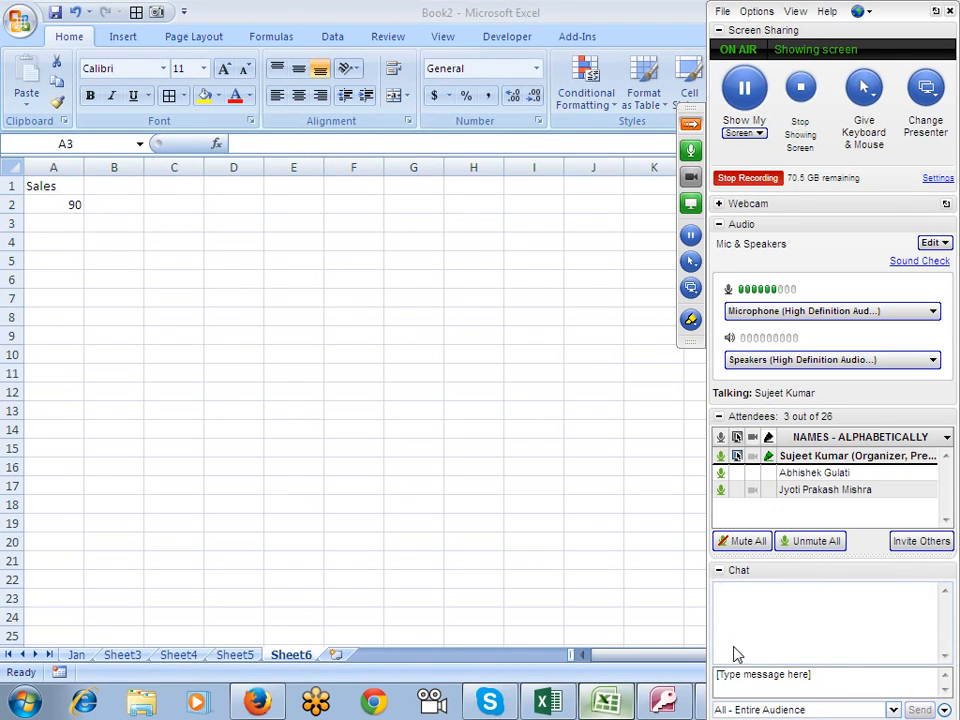
click(732, 555)
text(hi)
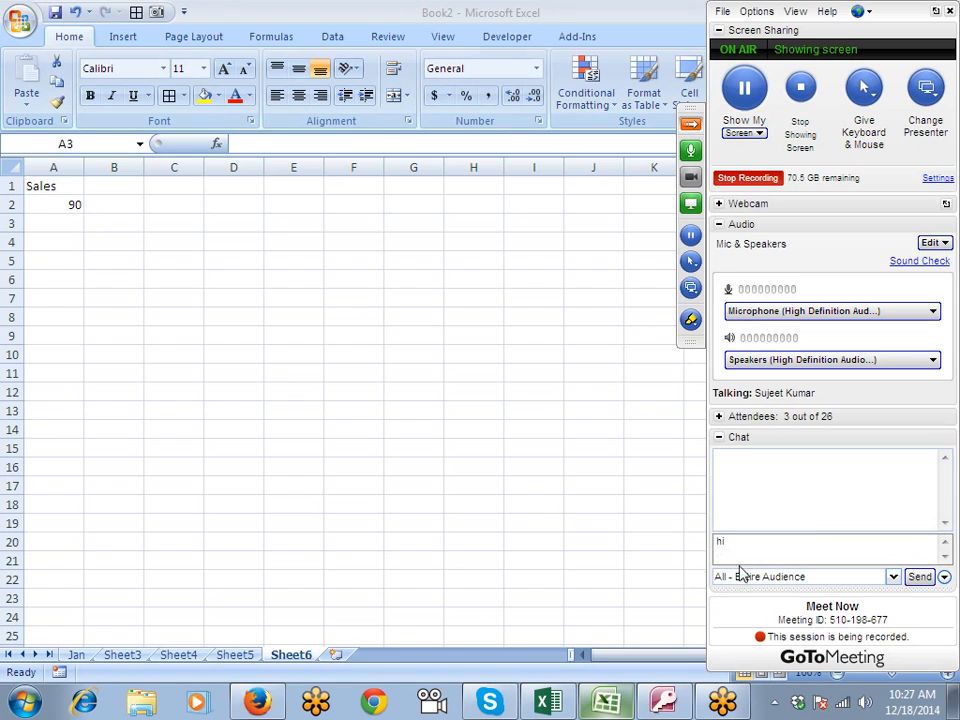
click(888, 578)
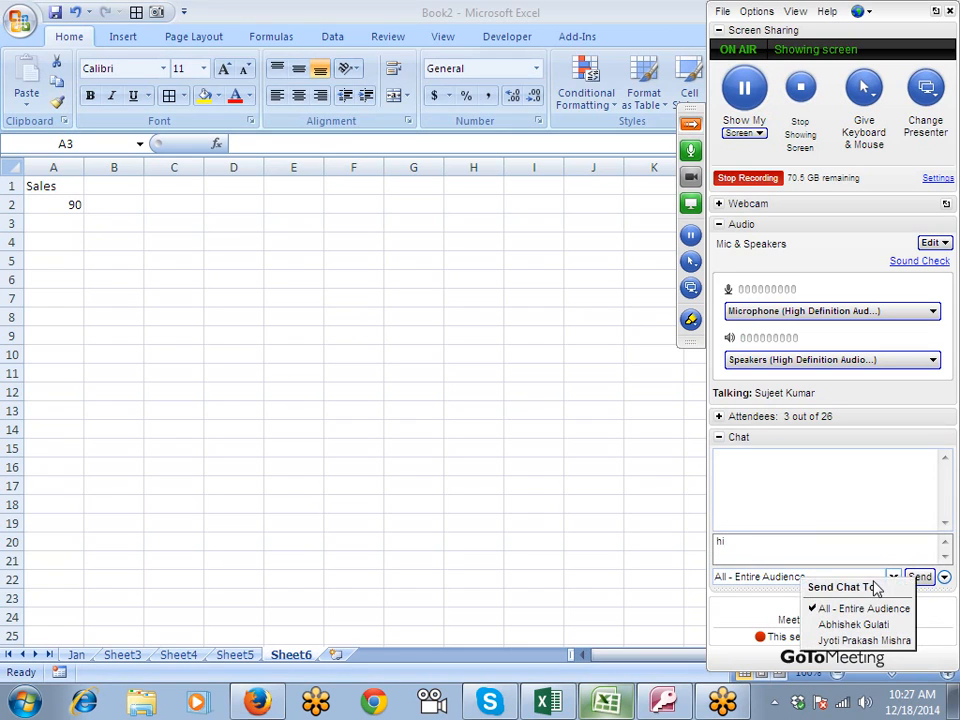
click(852, 624)
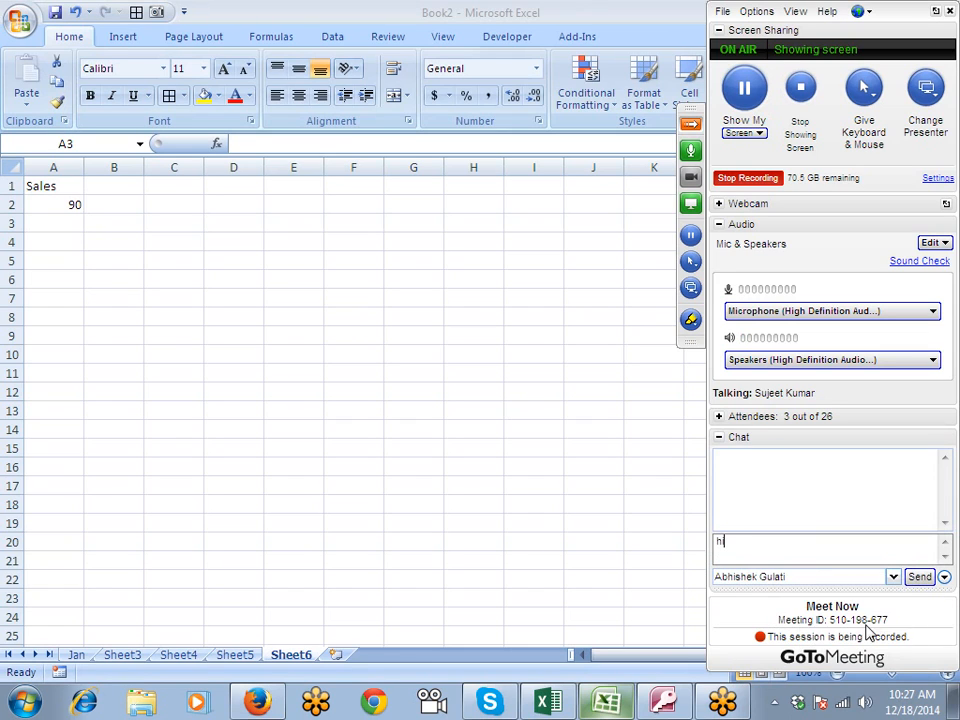
click(916, 579)
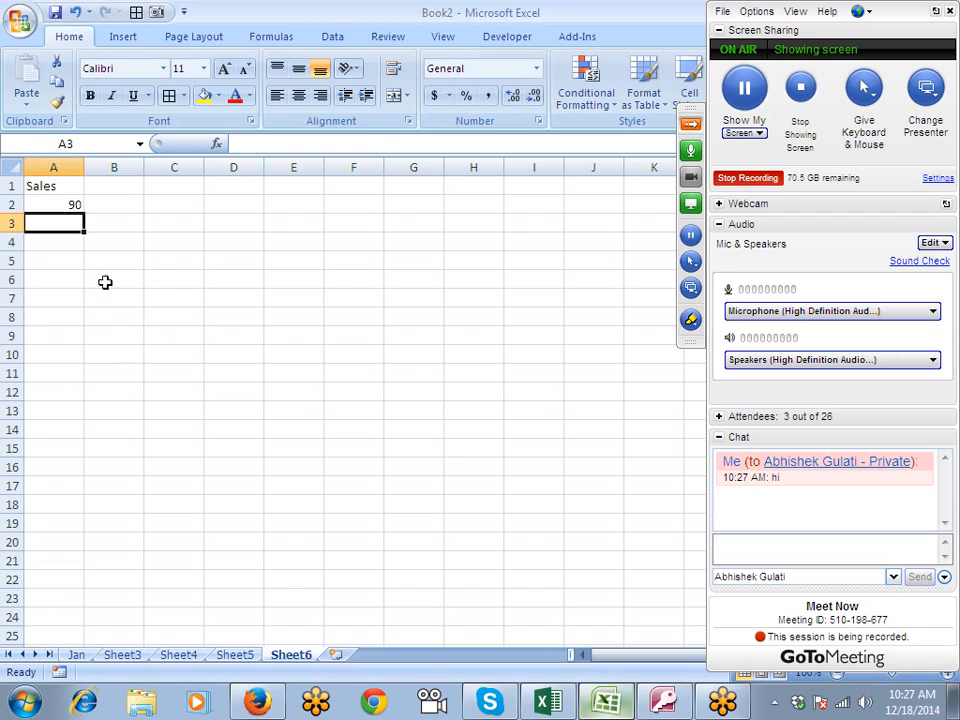
- Fill the random-number formula in A2 down to A21 and replace the formulas with their values
click(68, 204)
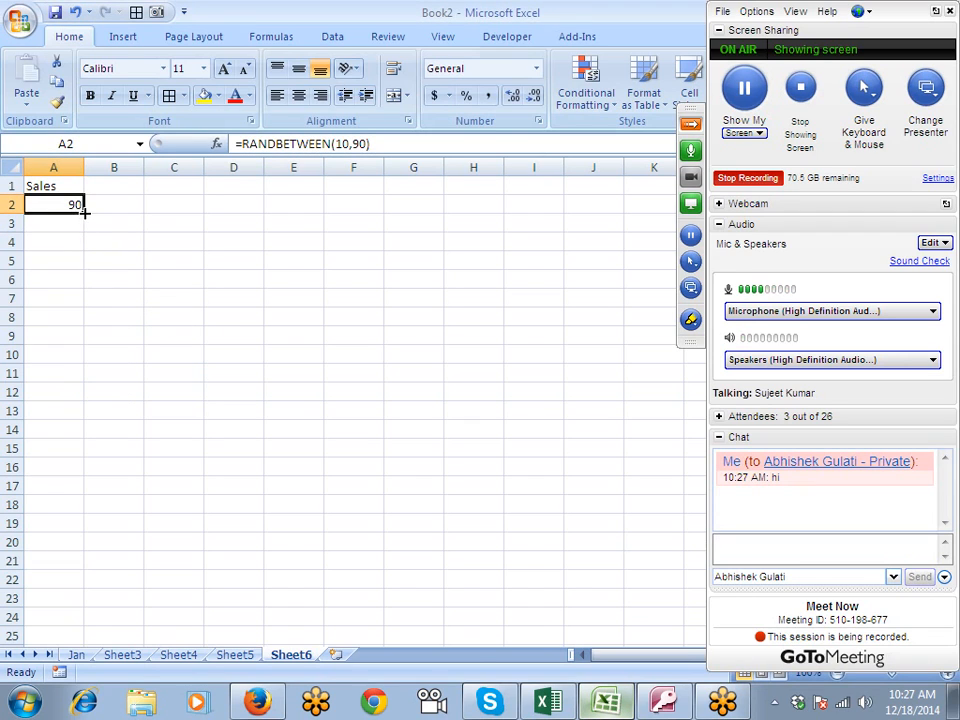
drag(85, 212, 88, 563)
key(ctrl+c)
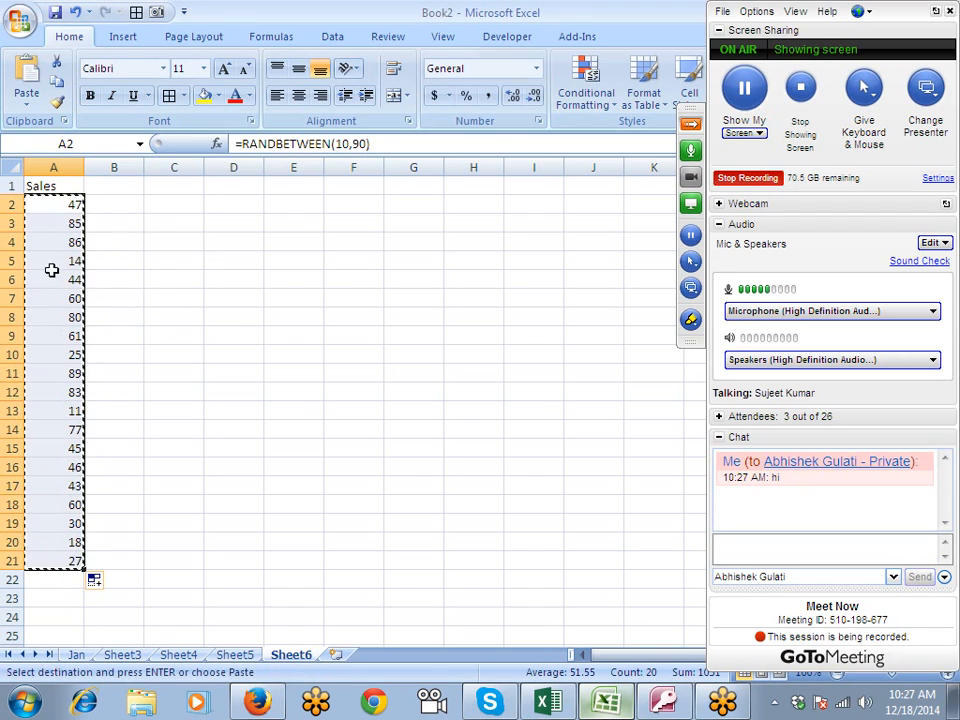
click(26, 98)
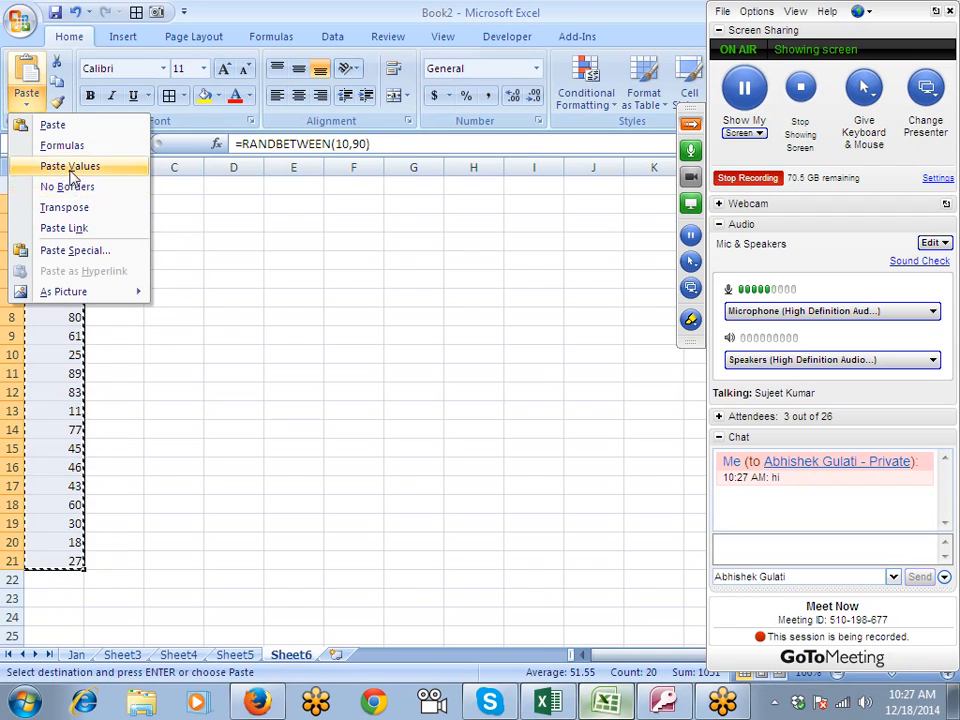
click(70, 176)
key(Escape)
- Extend the Sales numbers in A2:A21 as a filled series down to A39
scroll(95, 459, down, 3)
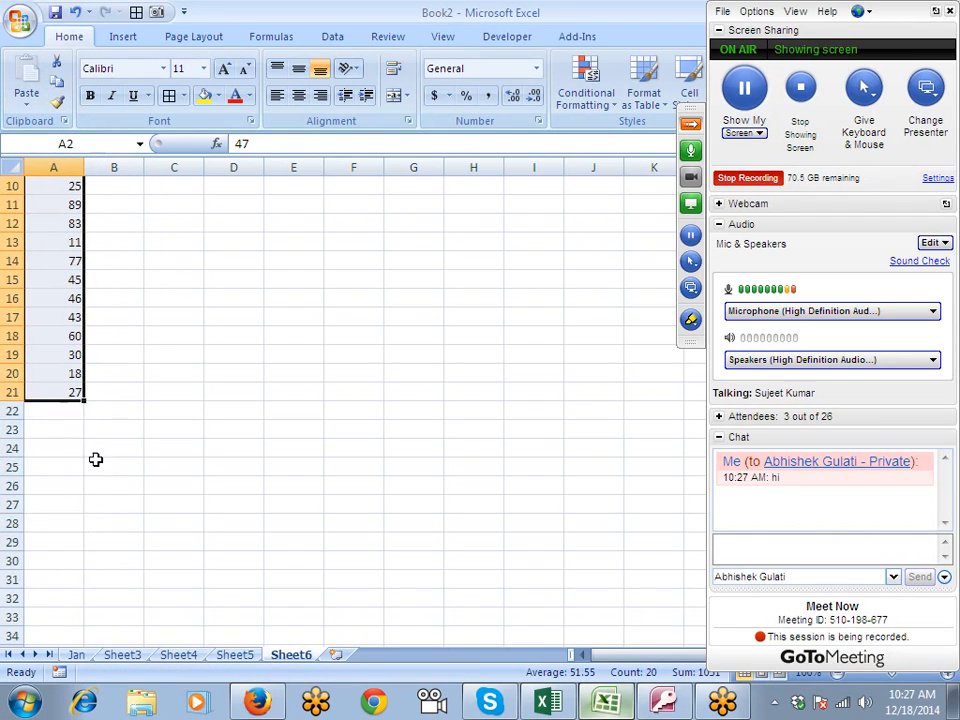
scroll(133, 411, up, 1)
scroll(114, 456, down, 2)
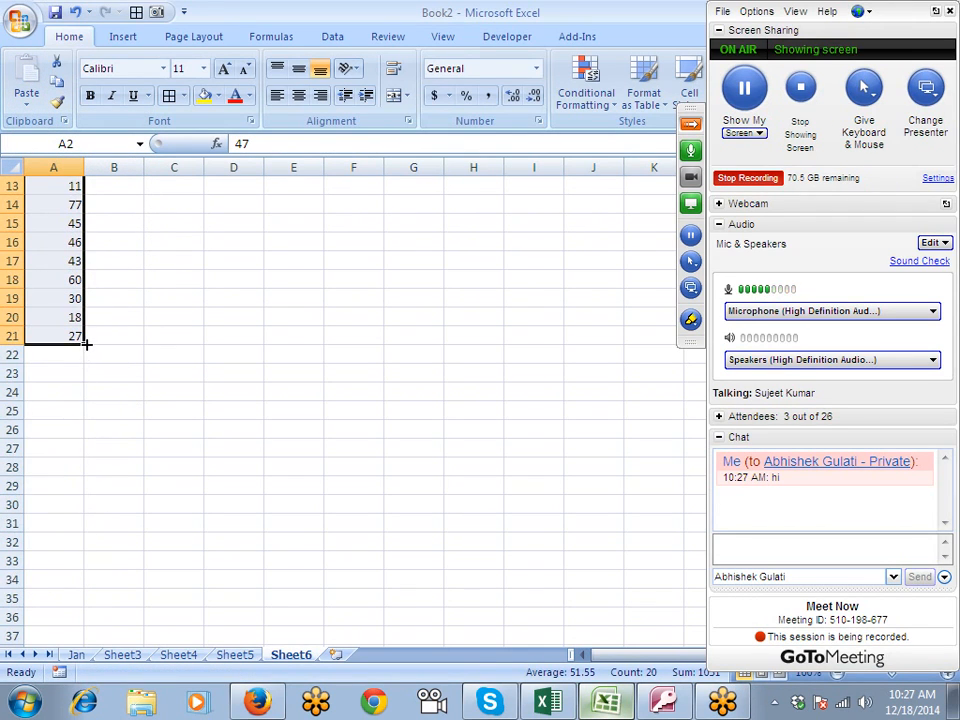
drag(86, 343, 105, 595)
scroll(108, 593, up, 5)
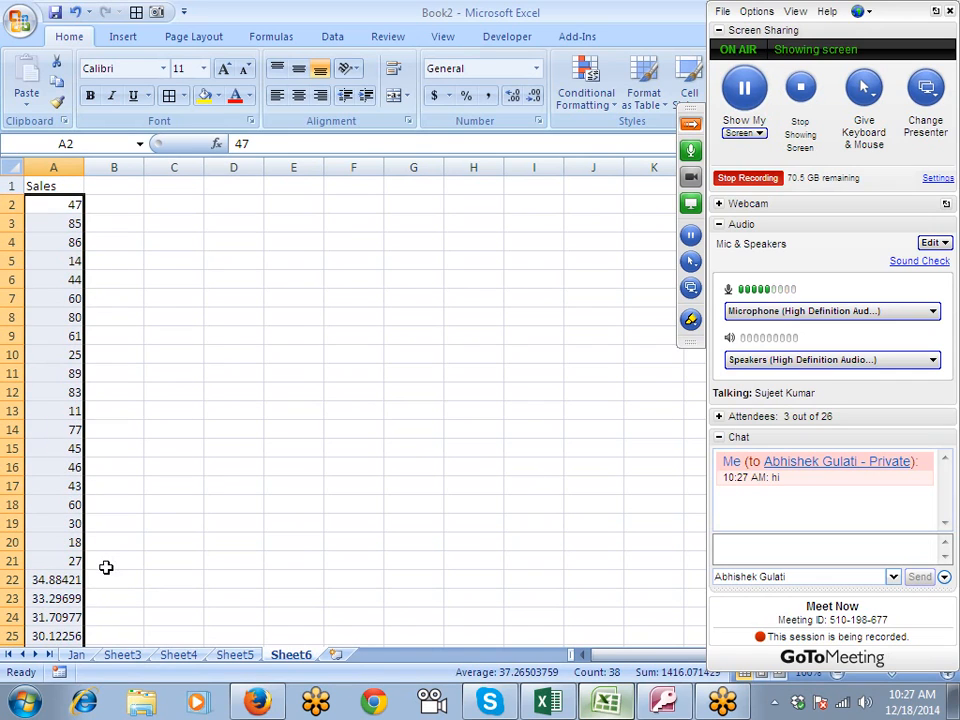
- Format the Sales numbers in A2:A39 to show no decimal places
click(515, 98)
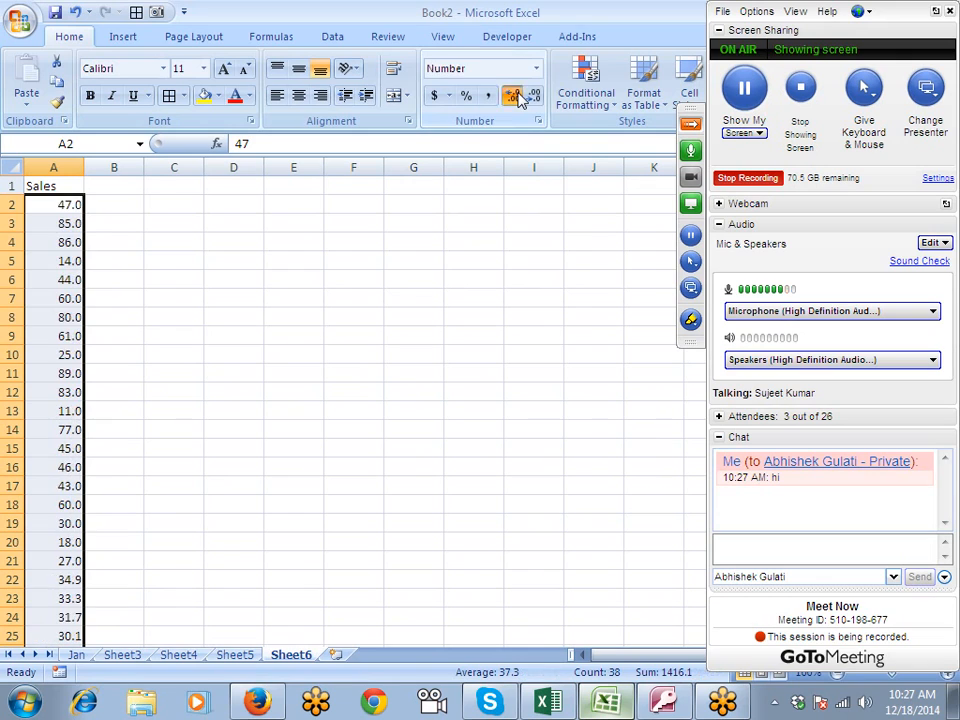
click(517, 99)
click(534, 96)
click(534, 96)
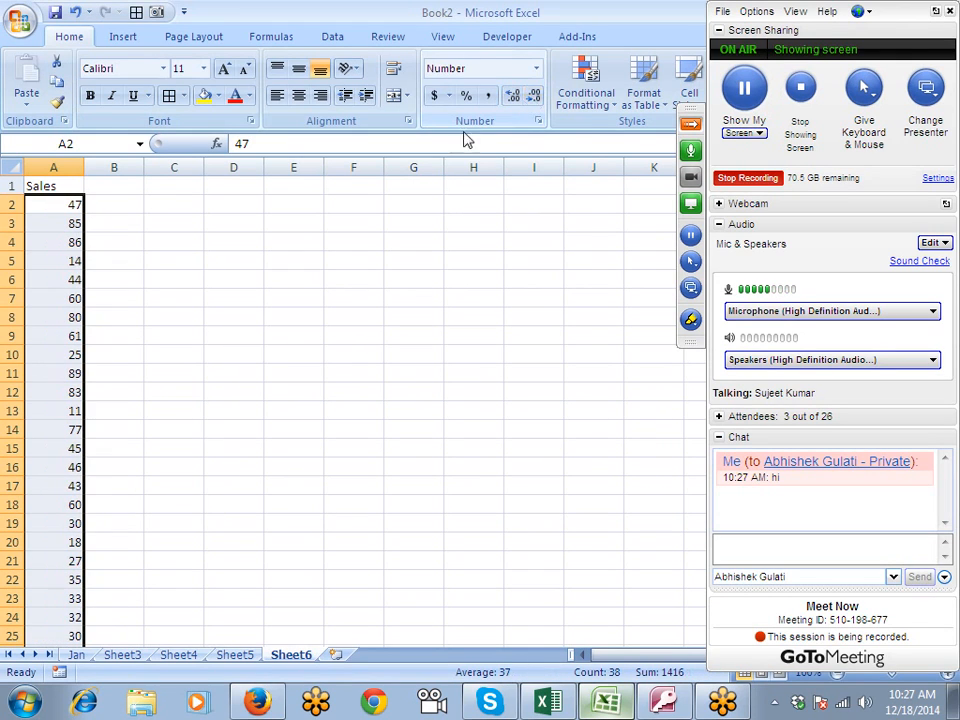
scroll(273, 355, down, 4)
scroll(273, 355, down, 4)
scroll(272, 362, up, 8)
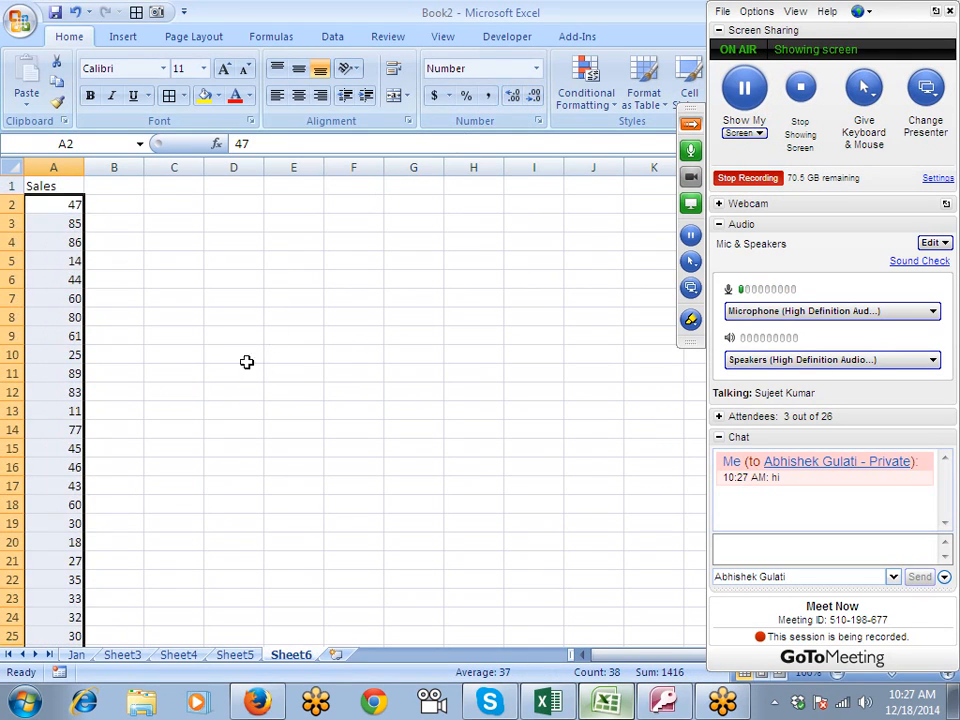
- Enter 80 in B4 and 20 in B9 beside the Sales numbers
click(118, 222)
click(129, 245)
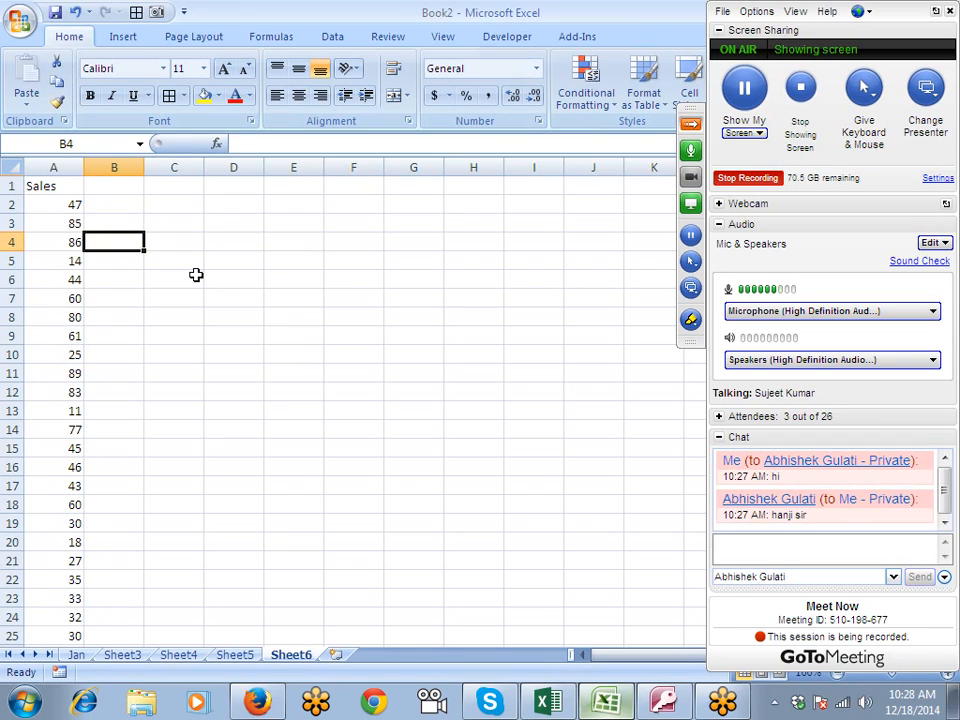
text(80)
key(Return)
scroll(196, 275, down, 1)
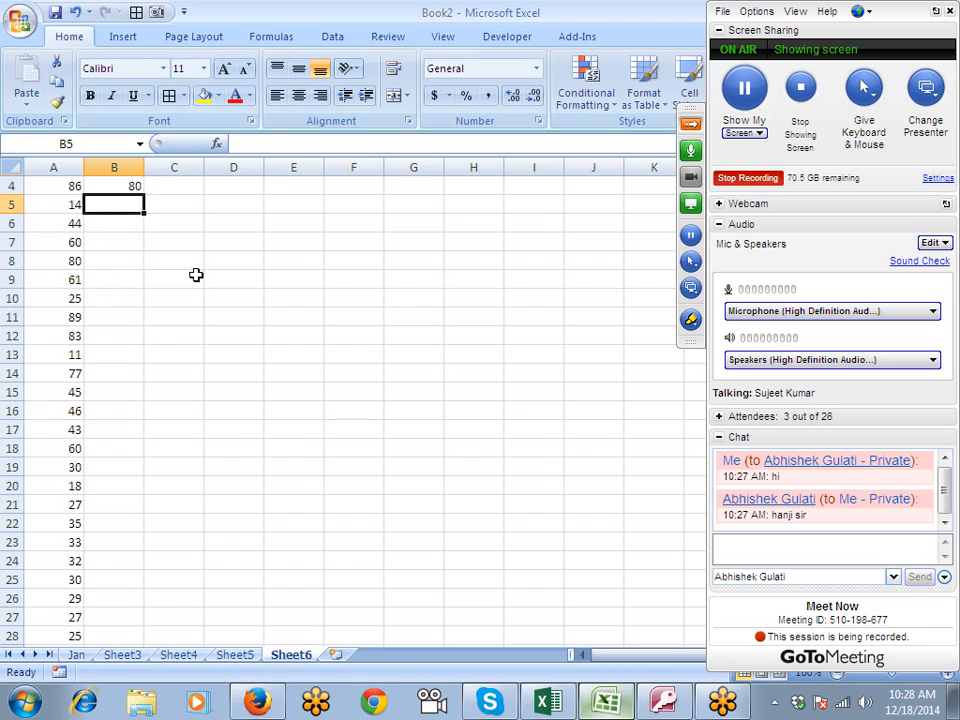
key(Up)
scroll(196, 275, up, 1)
click(110, 336)
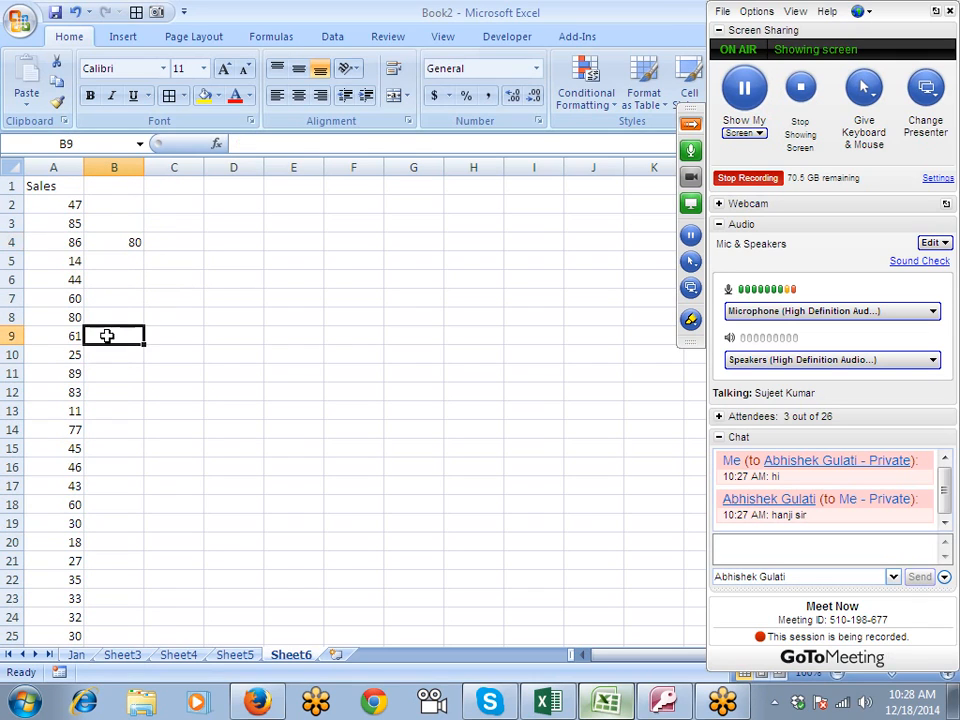
text(20)
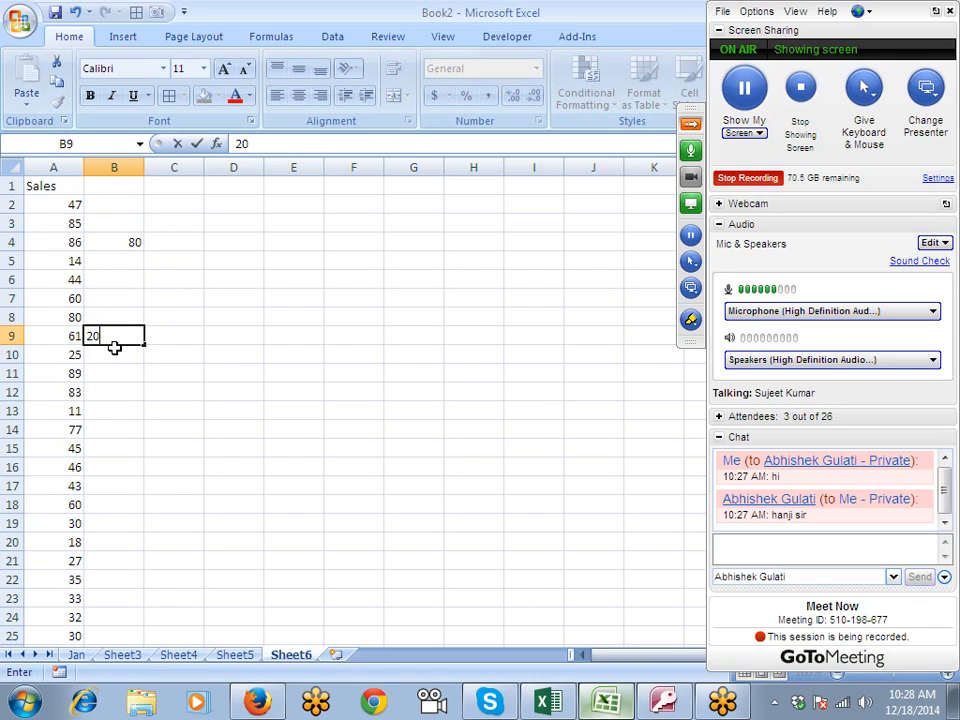
key(Return)
- Enter 50 in B15 and 40 in B17
key(Down)
key(Down)
key(Down)
key(Down)
key(Down)
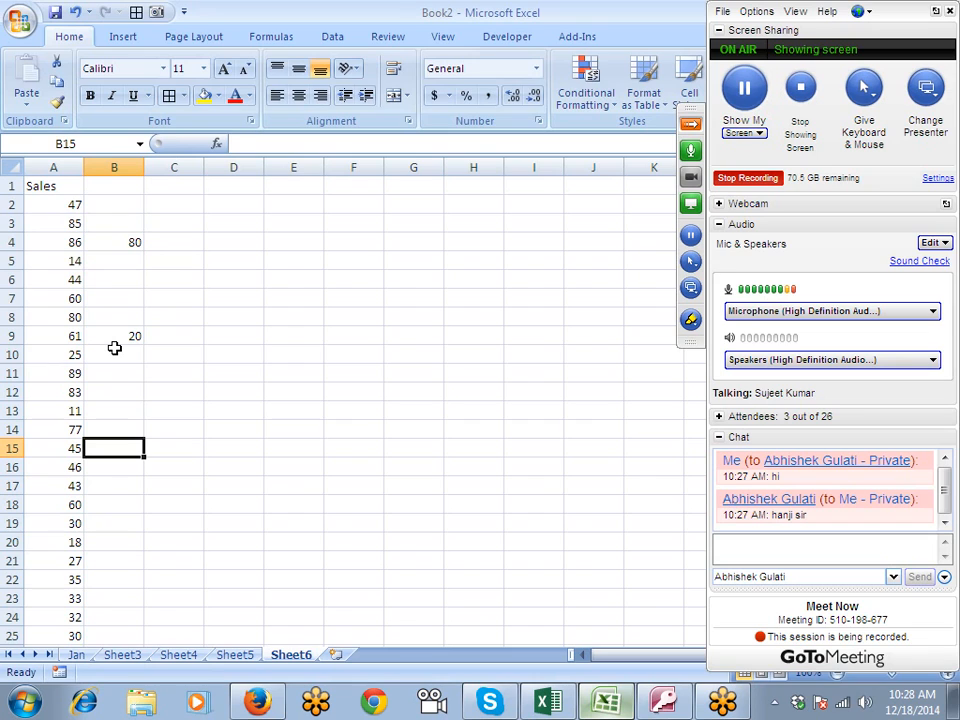
text(50)
key(Return)
- Enter 27 in B19 and 25 in B21
key(Down)
text(40)
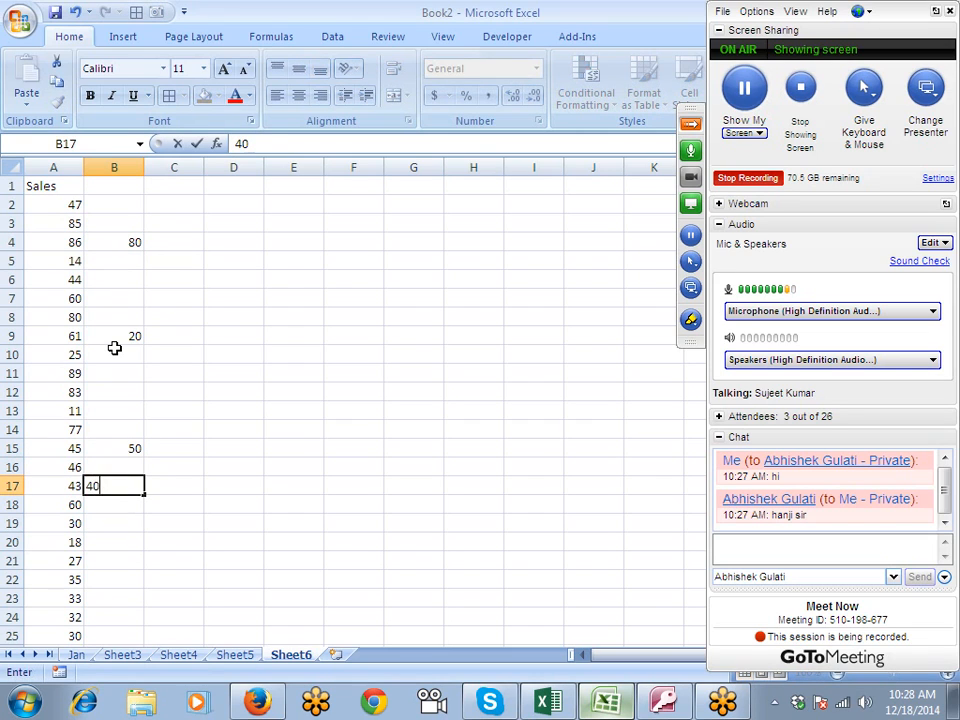
key(Return)
key(Down)
text(27)
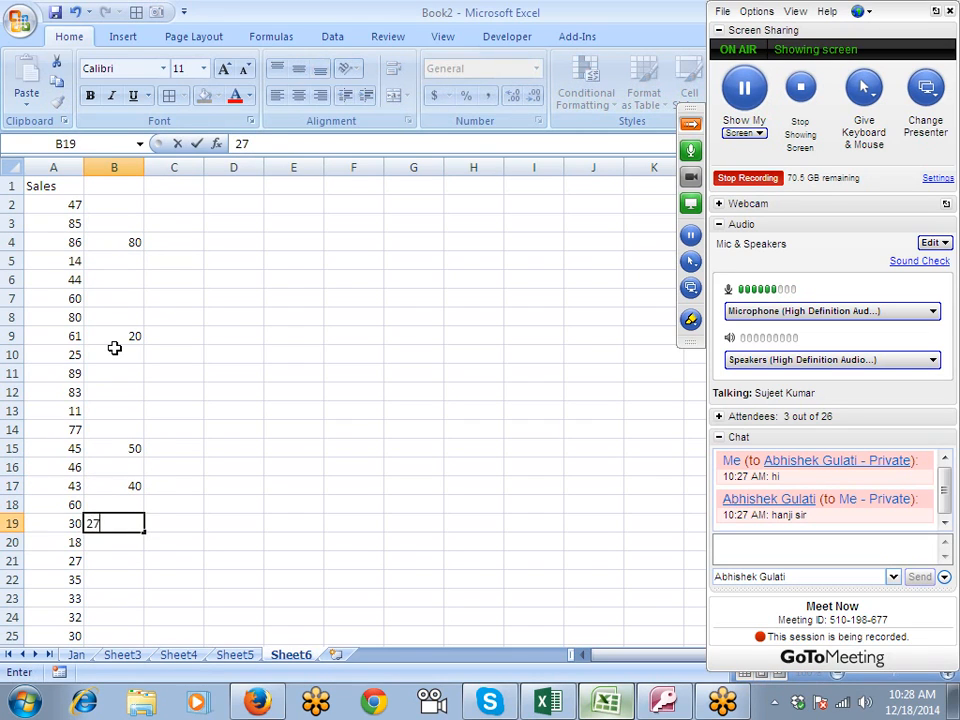
key(Return)
key(Down)
text(25)
key(Return)
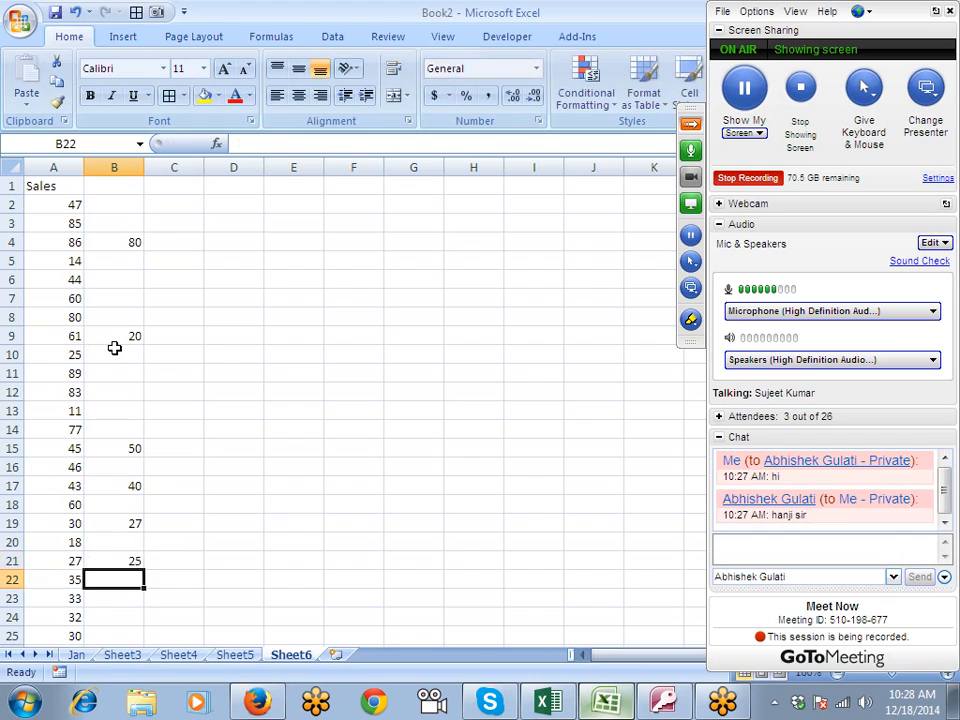
- Enter 60 in B27, leaving the cells between it and B21 blank
key(Down)
key(Down)
key(Down)
key(Down)
key(Down)
text(6)
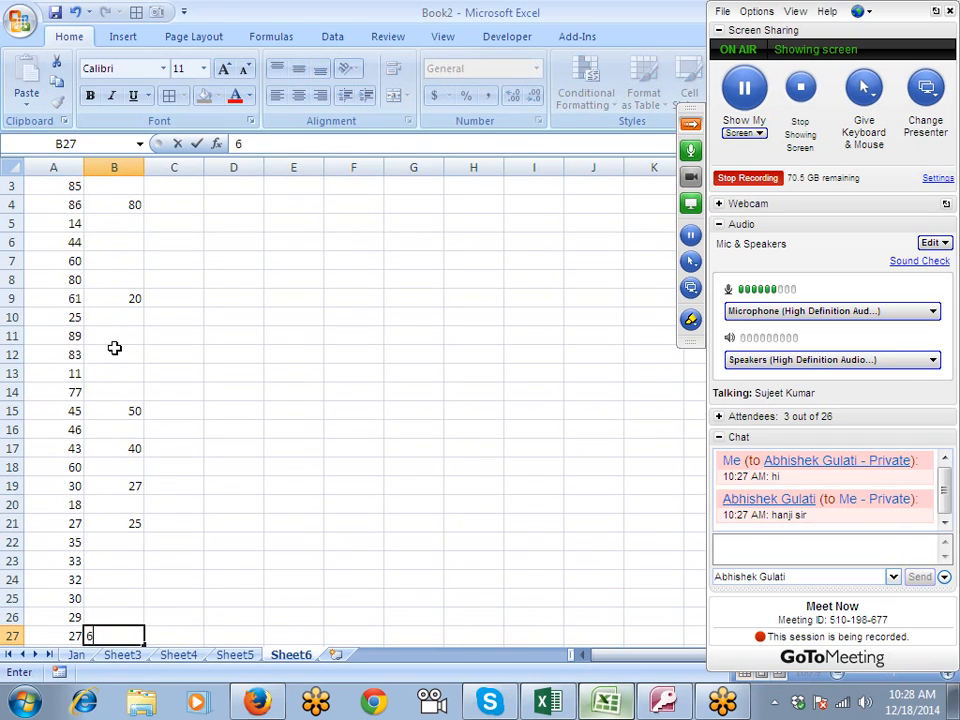
text(0)
key(Return)
- Enter 52 in B31 and 85 in B35
key(Down)
key(Down)
key(Down)
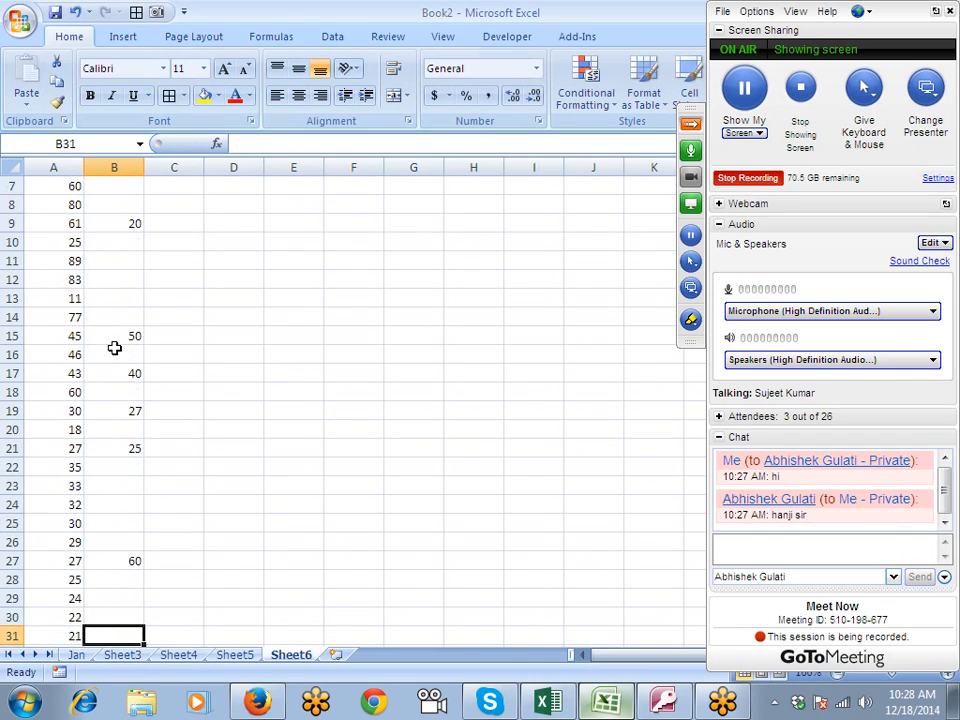
text(52)
key(Return)
key(Down)
key(Down)
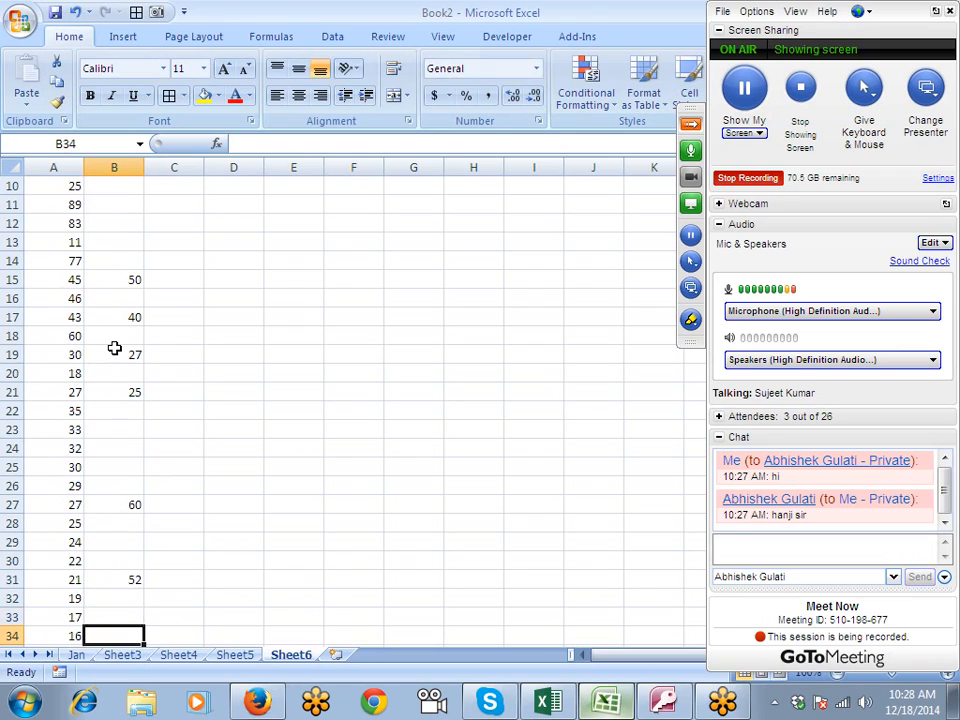
key(Down)
text(85)
key(Return)
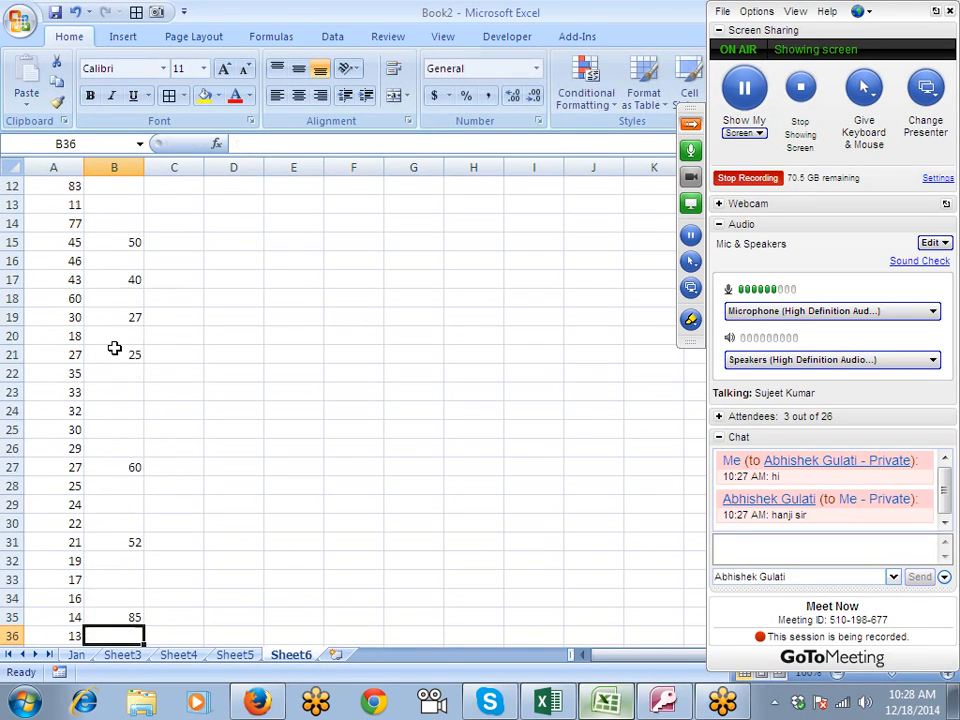
- Copy the value in B4 and paste it over the Sales number in A4
key(Down)
key(Down)
key(Down)
key(Up)
key(Up)
key(Up)
key(Up)
key(Up)
key(Up)
key(Up)
key(Up)
key(Up)
key(Up)
key(Up)
key(Up)
key(Up)
key(Up)
key(Up)
key(Up)
key(Up)
key(Up)
key(Up)
key(Up)
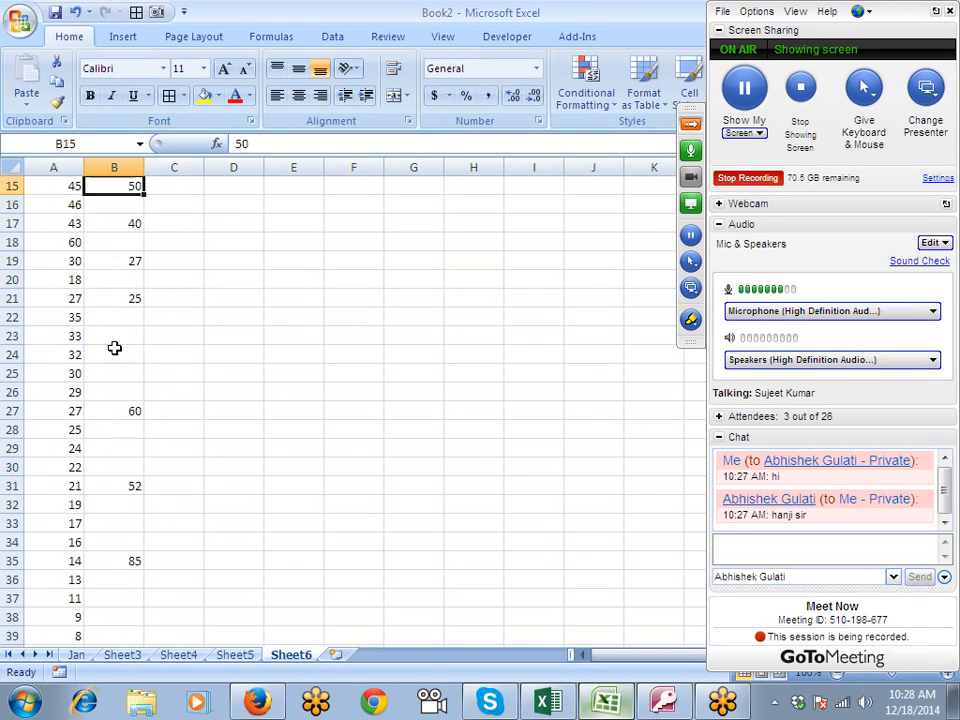
key(Right)
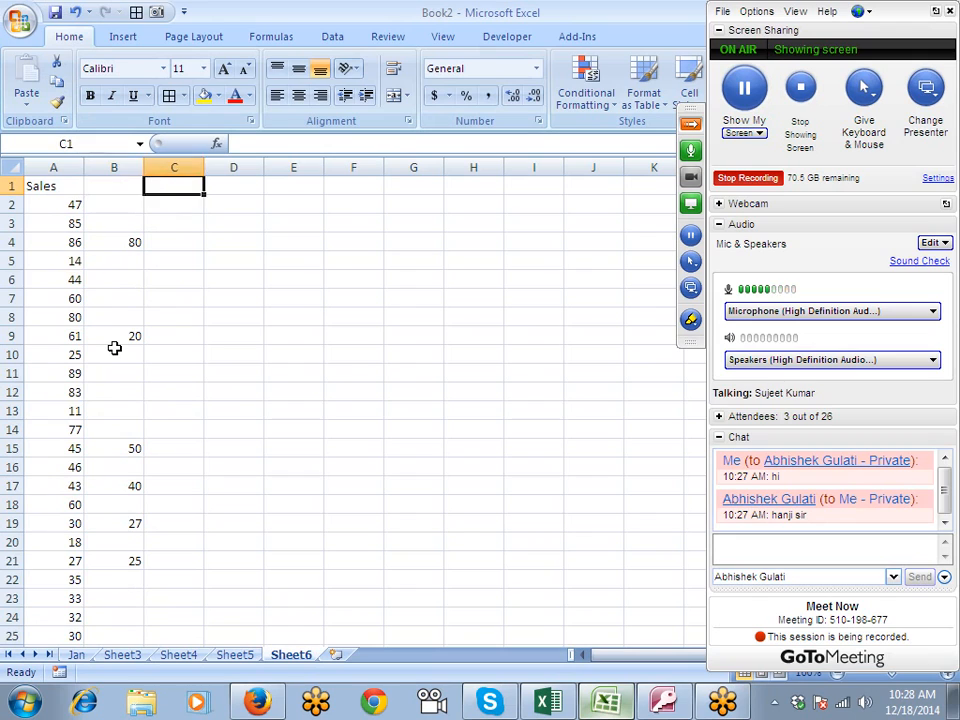
key(Right)
key(Down)
key(Left)
key(Left)
key(Down)
key(ctrl+c)
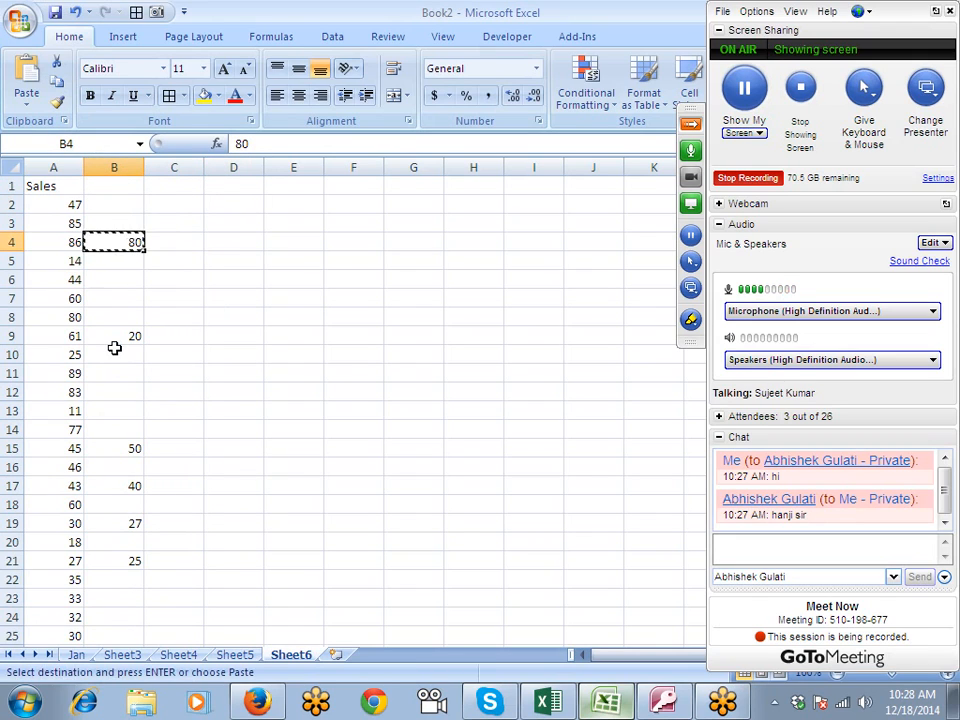
key(Left)
key(Return)
- Copy the value in B9 and paste it over the Sales number in A9
key(Down)
key(Down)
key(Down)
key(Down)
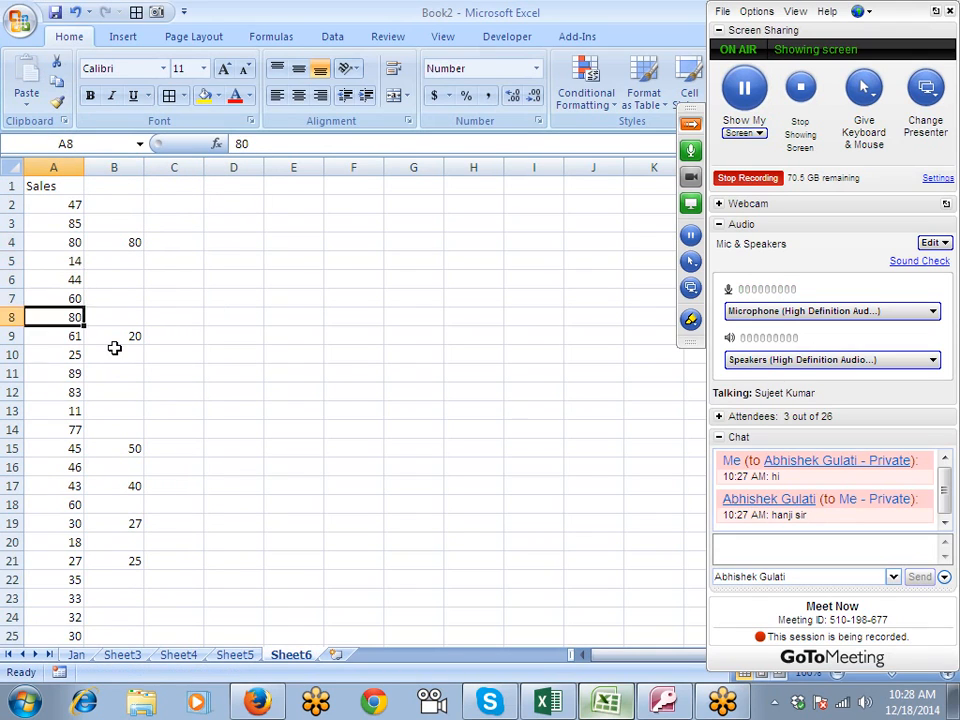
key(Down)
key(Right)
key(ctrl+c)
key(Left)
key(Return)
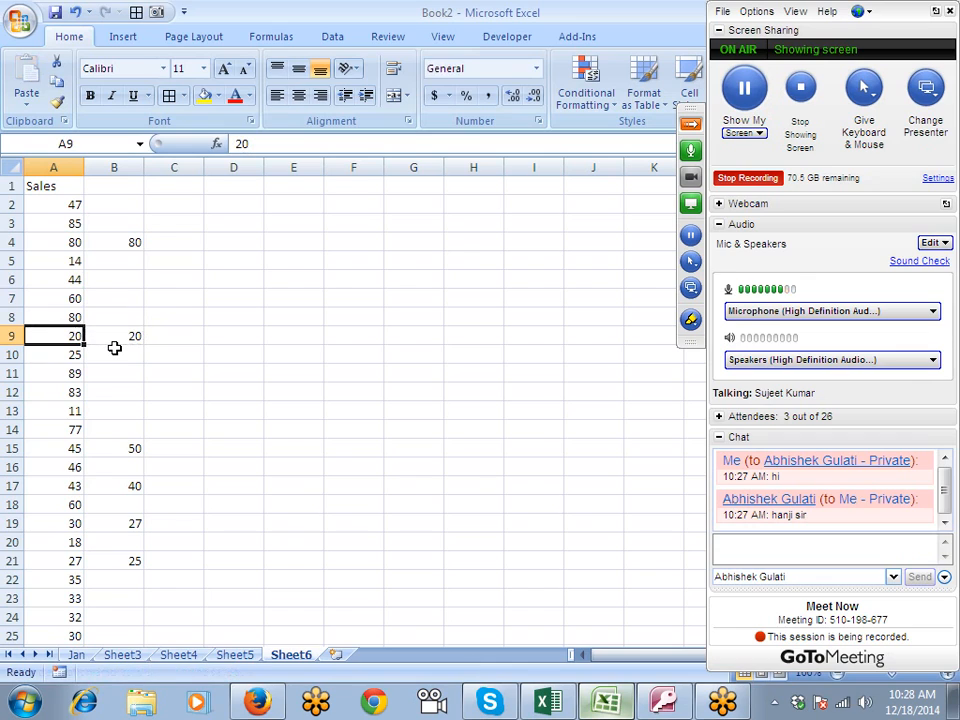
- Undo the two pastes over the Sales numbers in A9 and A4, and clear the copy selection
key(ctrl+z)
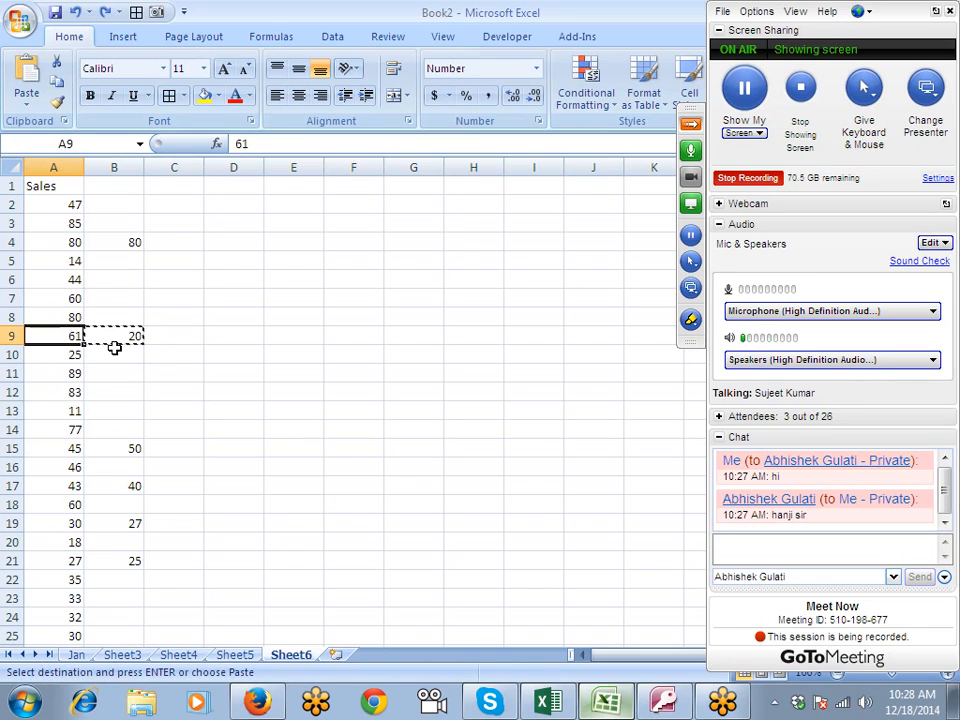
key(ctrl+z)
key(Escape)
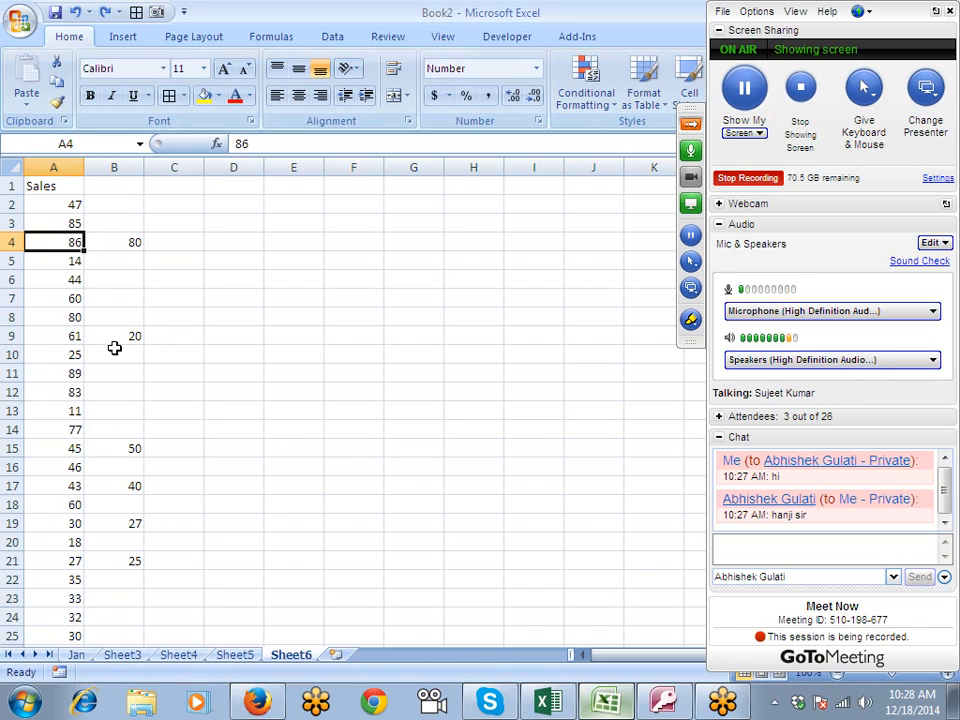
- Copy all of column B and use Paste Special on Sales column A with the Skip blanks option enabled
click(113, 160)
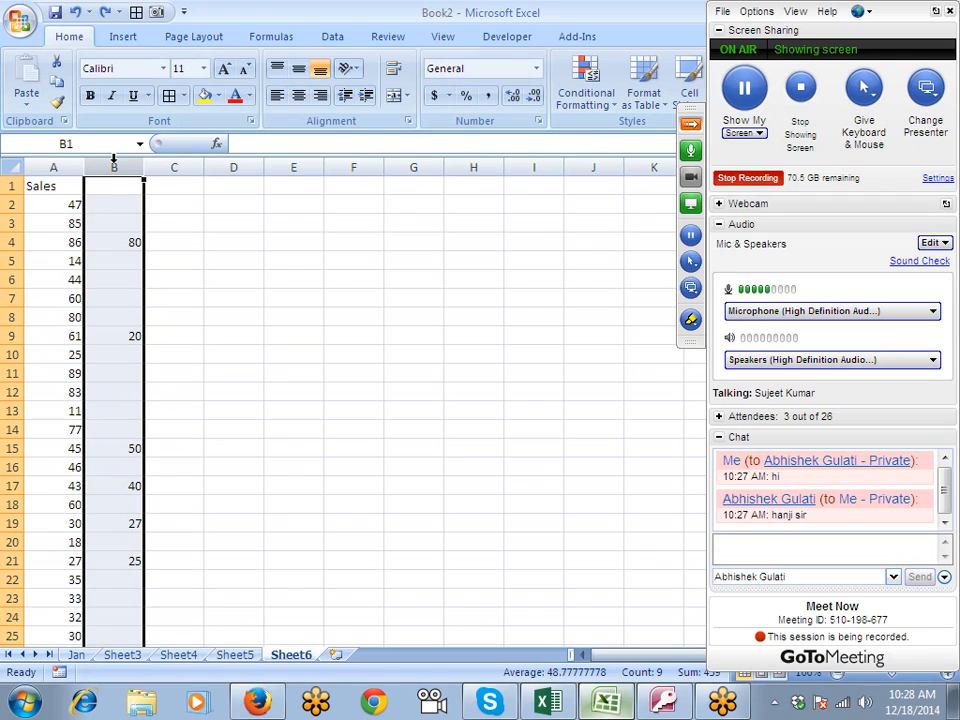
key(ctrl+c)
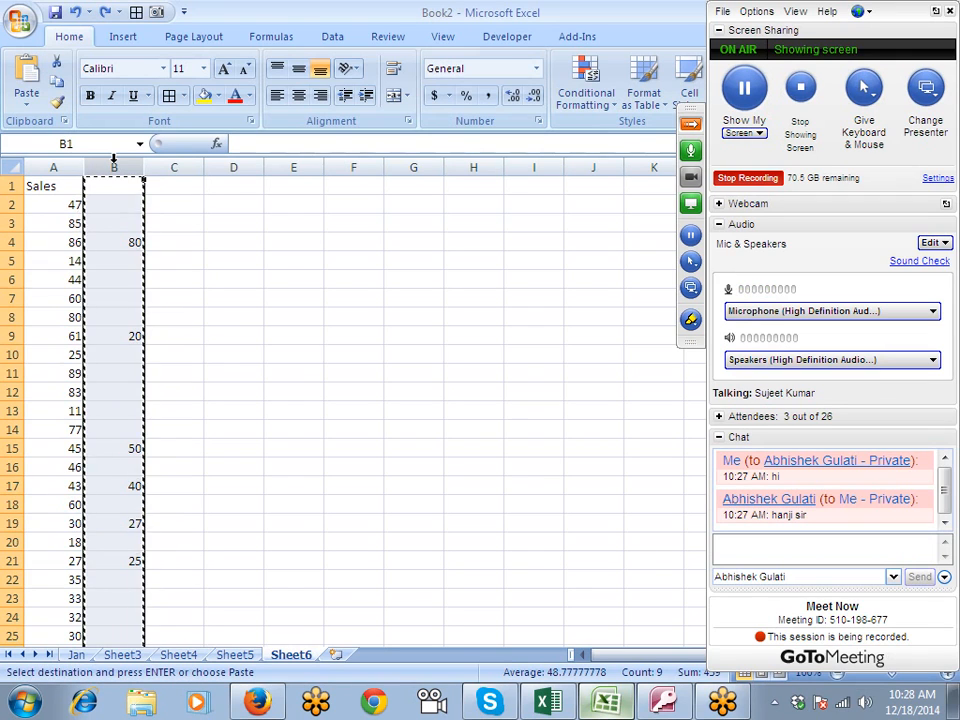
click(53, 167)
right_click(53, 168)
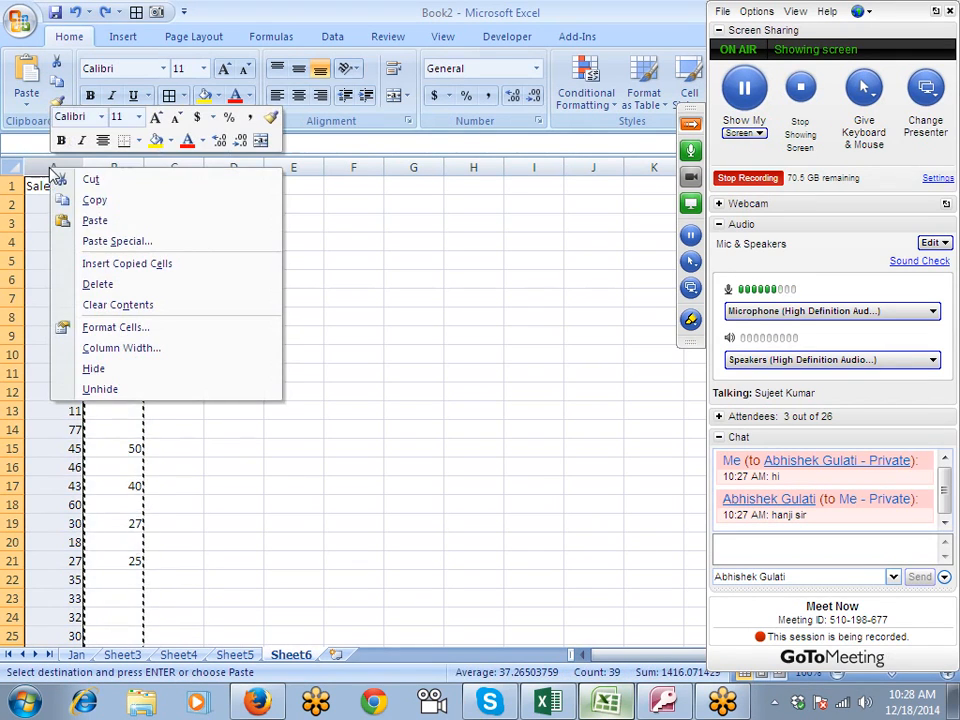
click(130, 243)
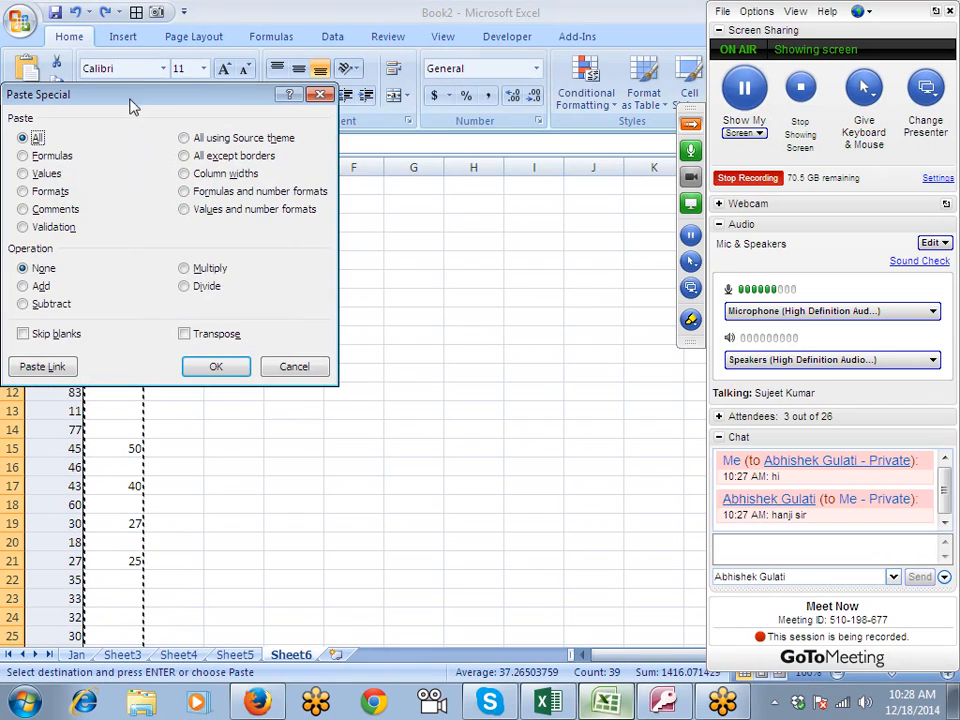
drag(133, 107, 352, 100)
click(265, 337)
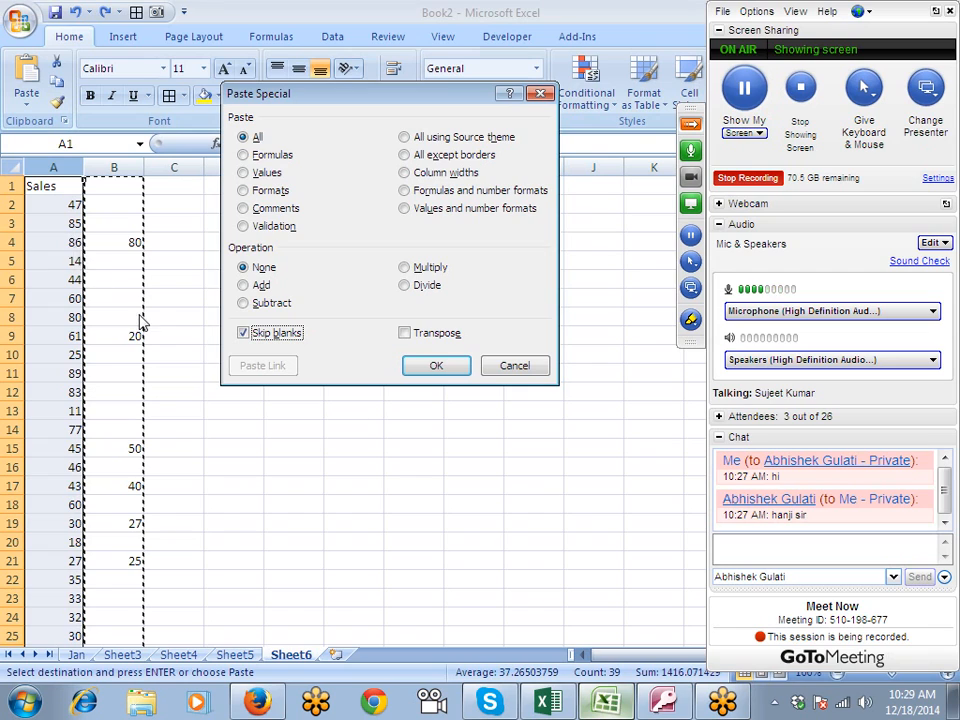
- Apply the Skip blanks paste to the Sales column and clear the contents of column B
click(436, 367)
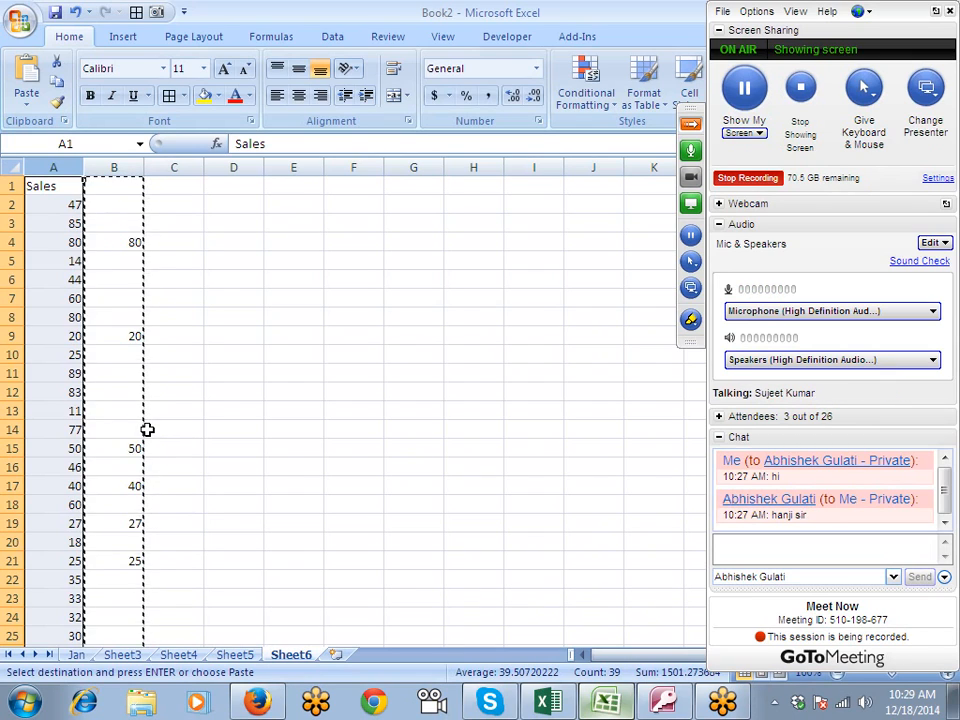
scroll(147, 429, down, 7)
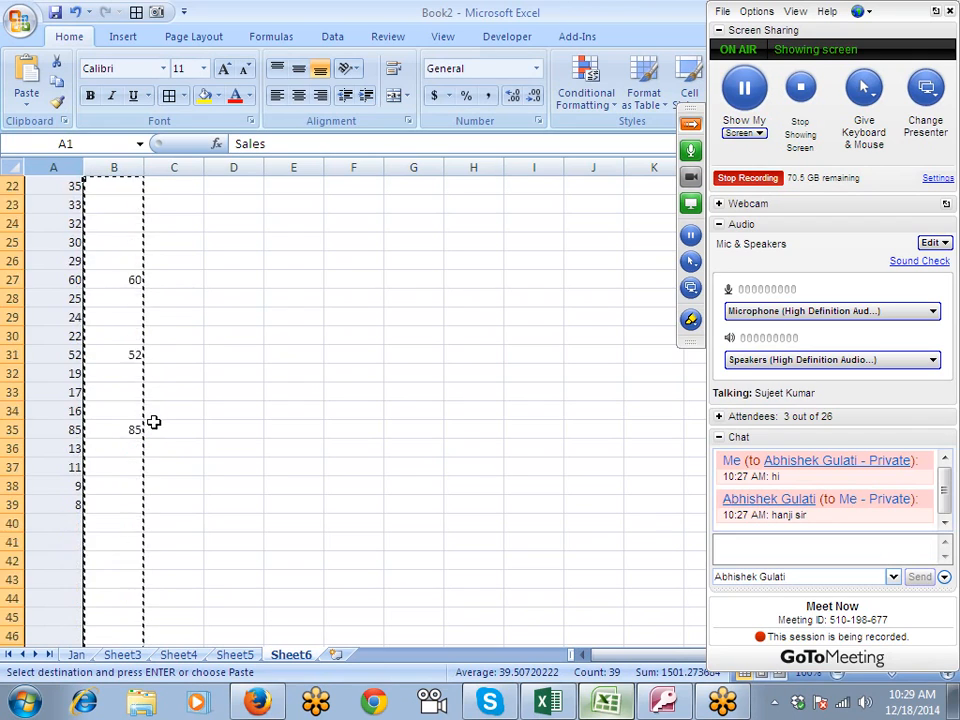
scroll(153, 426, up, 7)
click(118, 167)
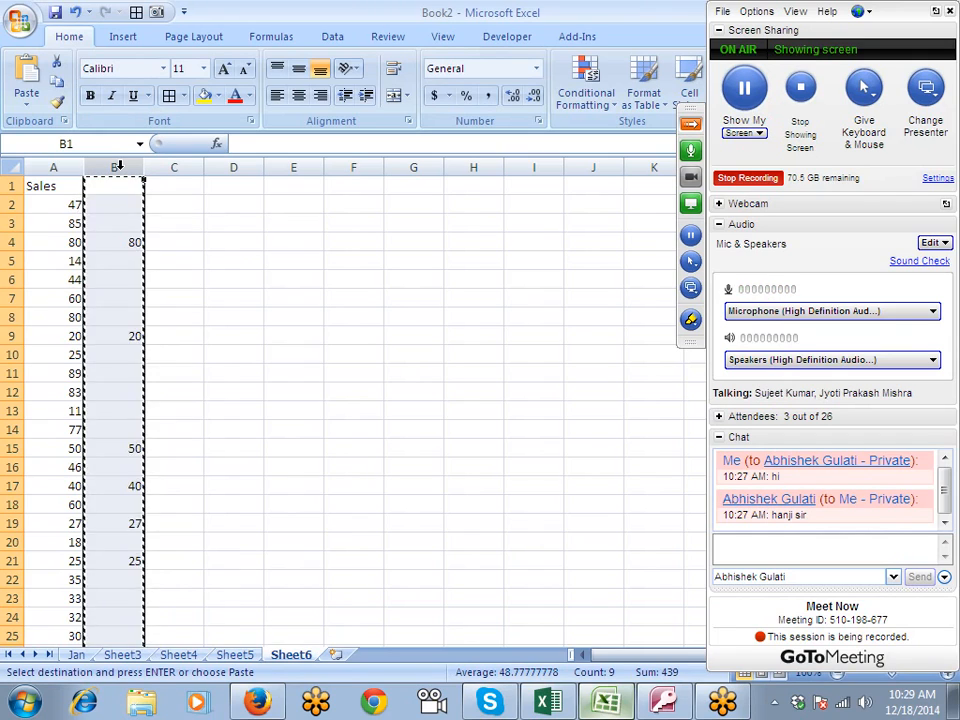
key(Delete)
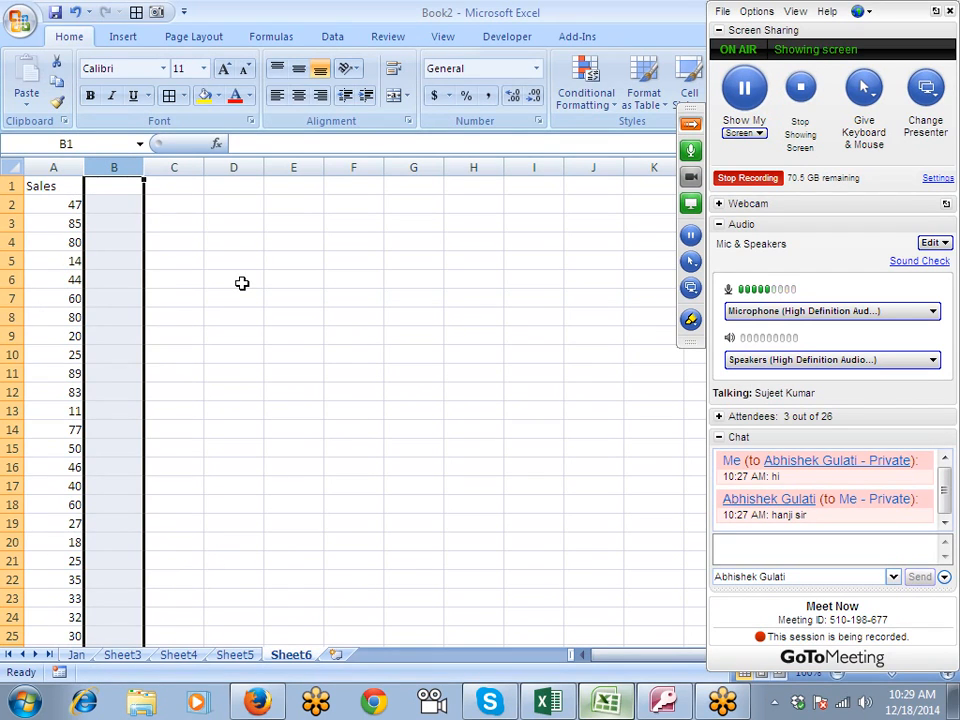
click(79, 205)
key(Up)
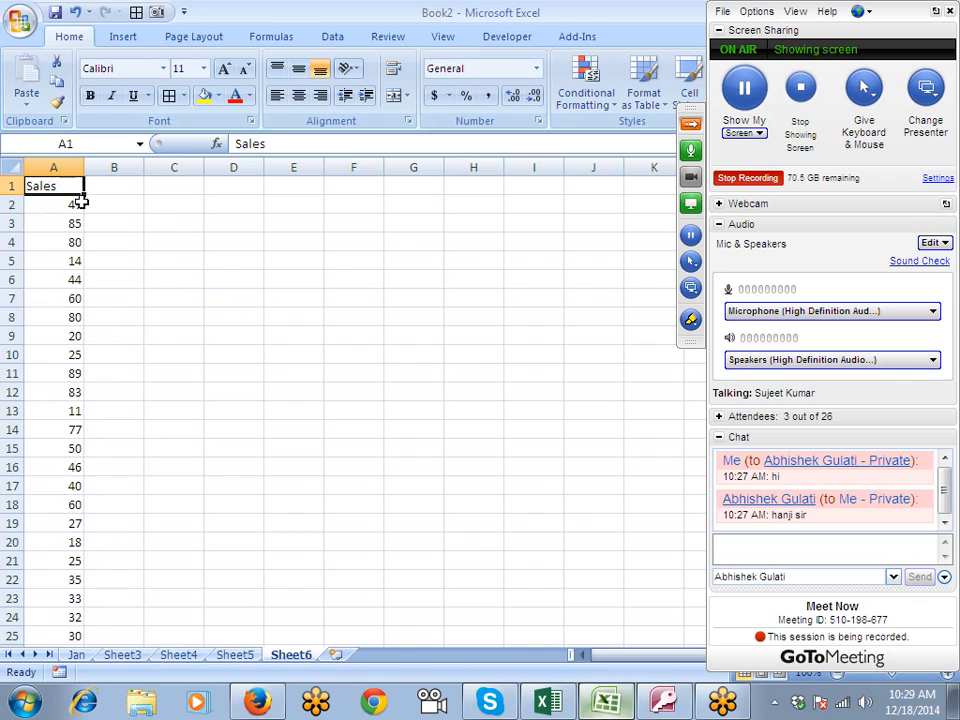
- Add a new worksheet and enter Month in A2, Jan in B2 and Sales in A3
click(338, 655)
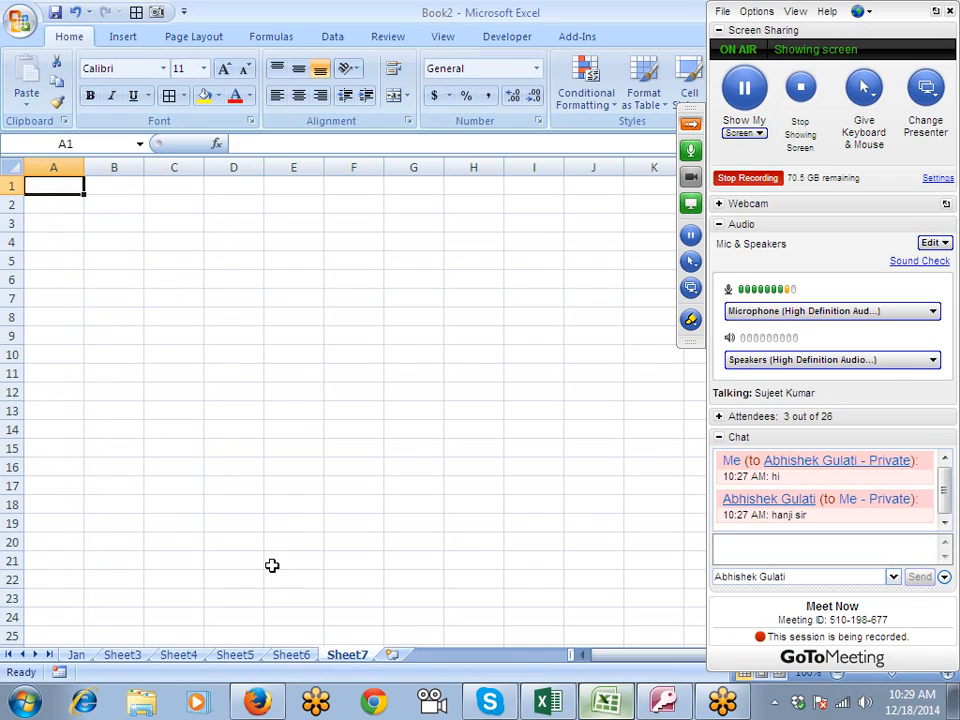
click(123, 212)
text(Jan)
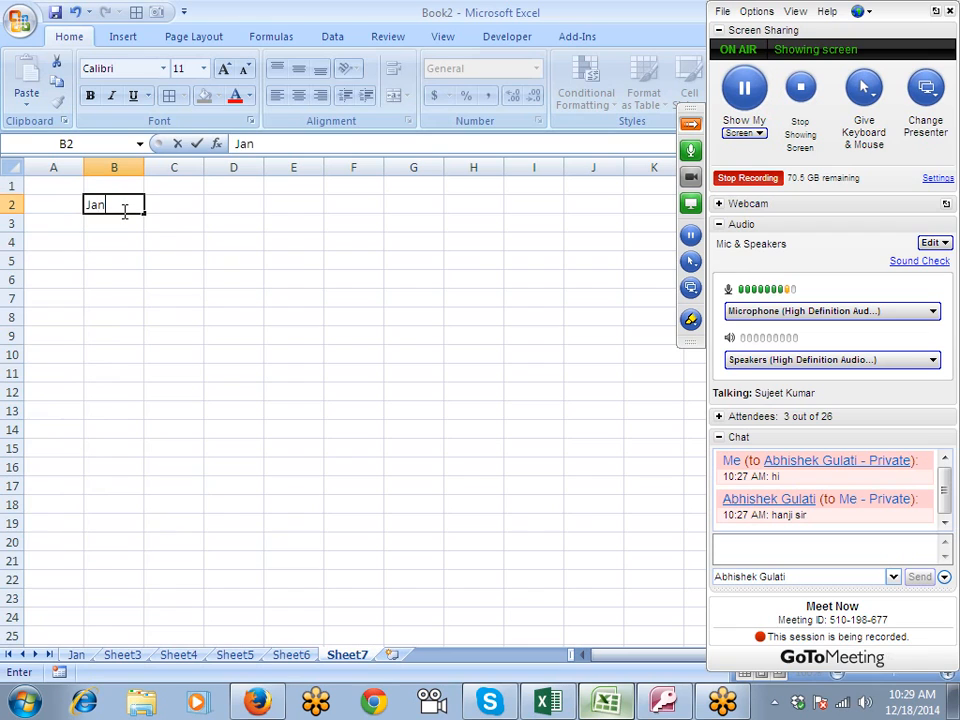
key(Return)
key(Up)
key(Left)
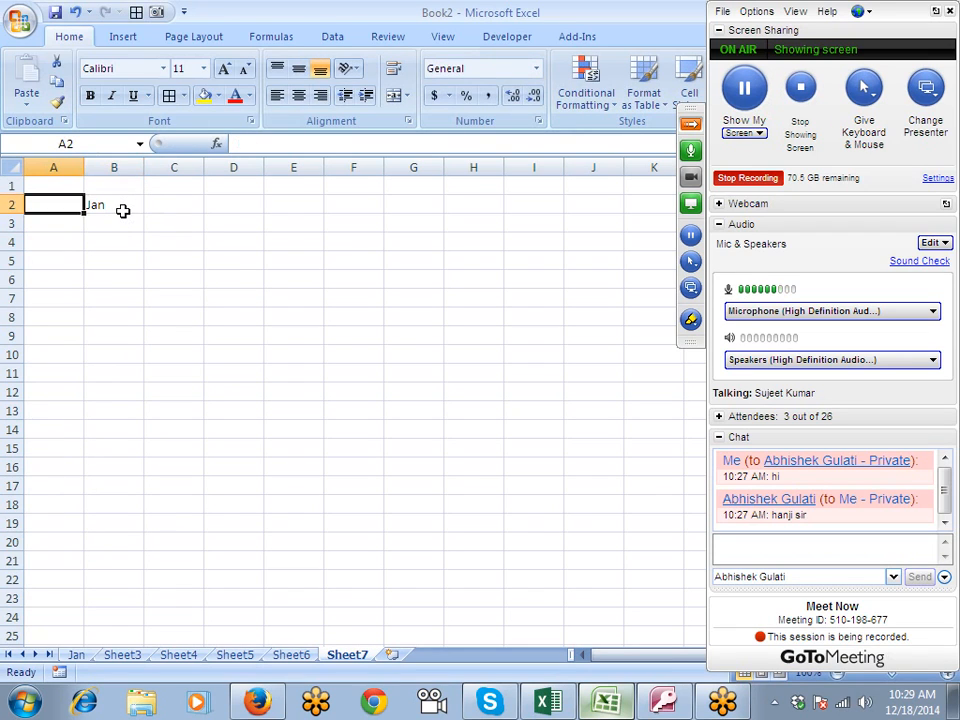
text(Month)
key(Return)
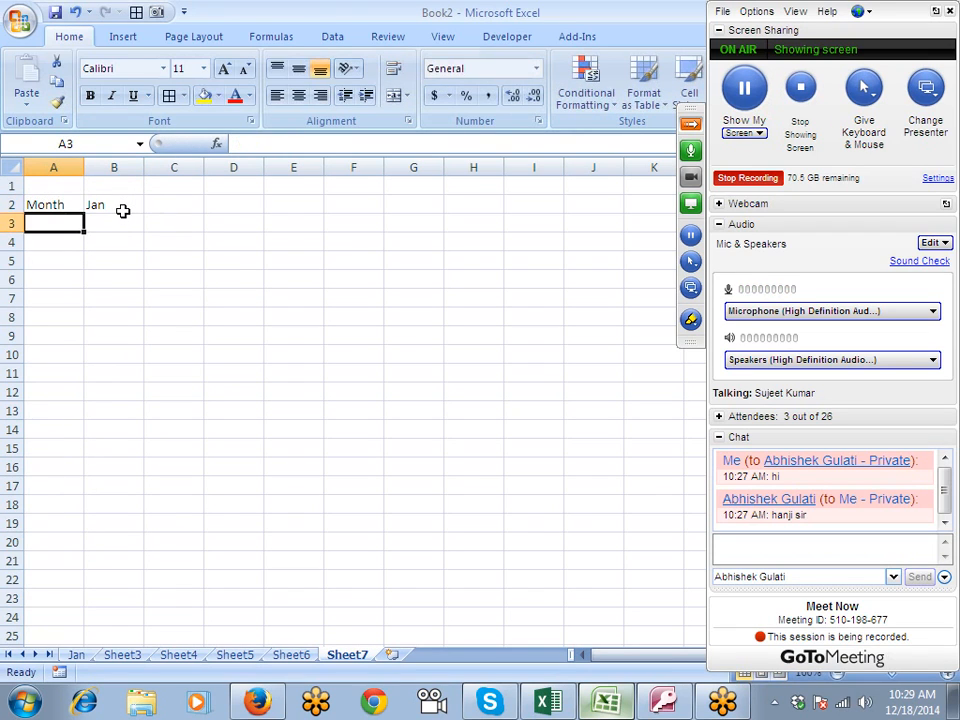
text(Sales)
key(Return)
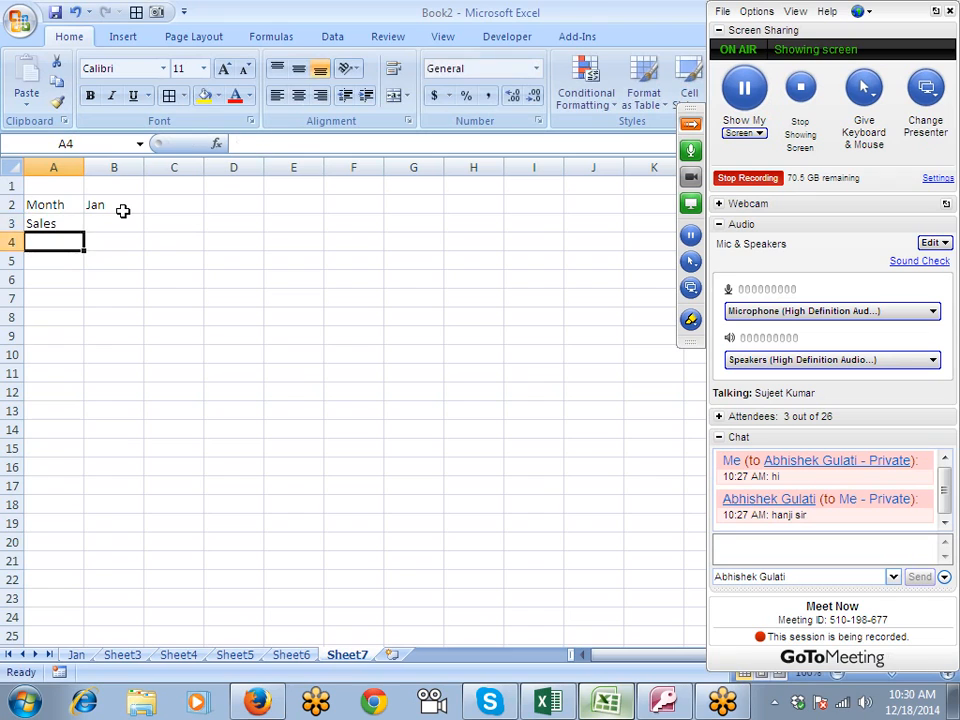
- Fill the month series from Jan in B2 across to May in F2
key(Right)
key(Up)
key(Up)
drag(146, 212, 379, 236)
- Enter the monthly sales figures 85, 36, 12, 30 and 52 in B3 through F3
click(96, 232)
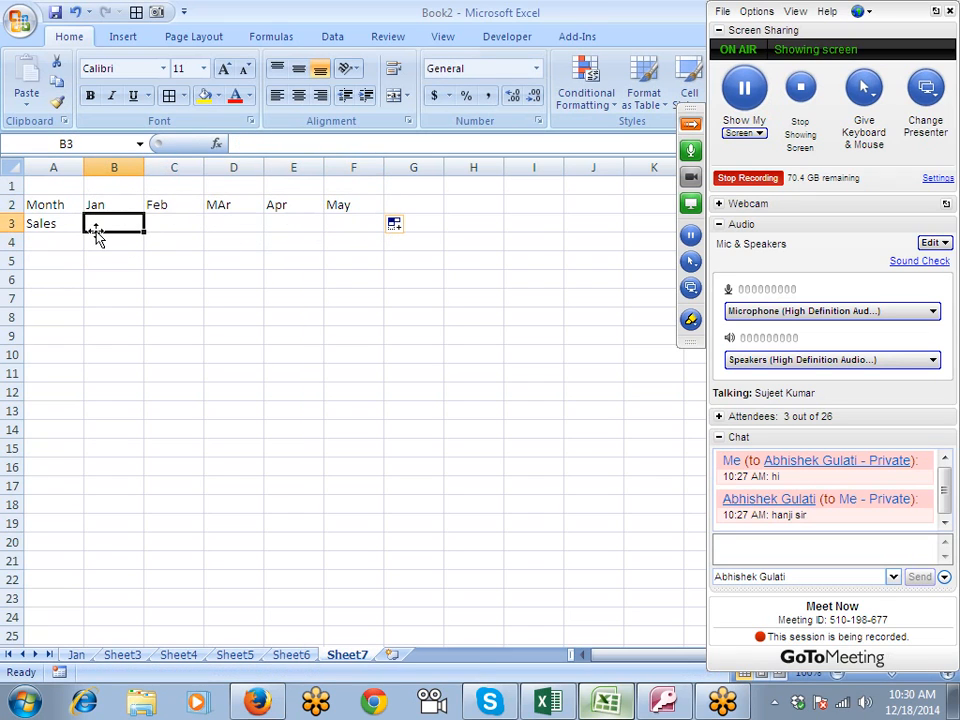
text(85)
key(Tab)
text(36)
key(Tab)
text(12)
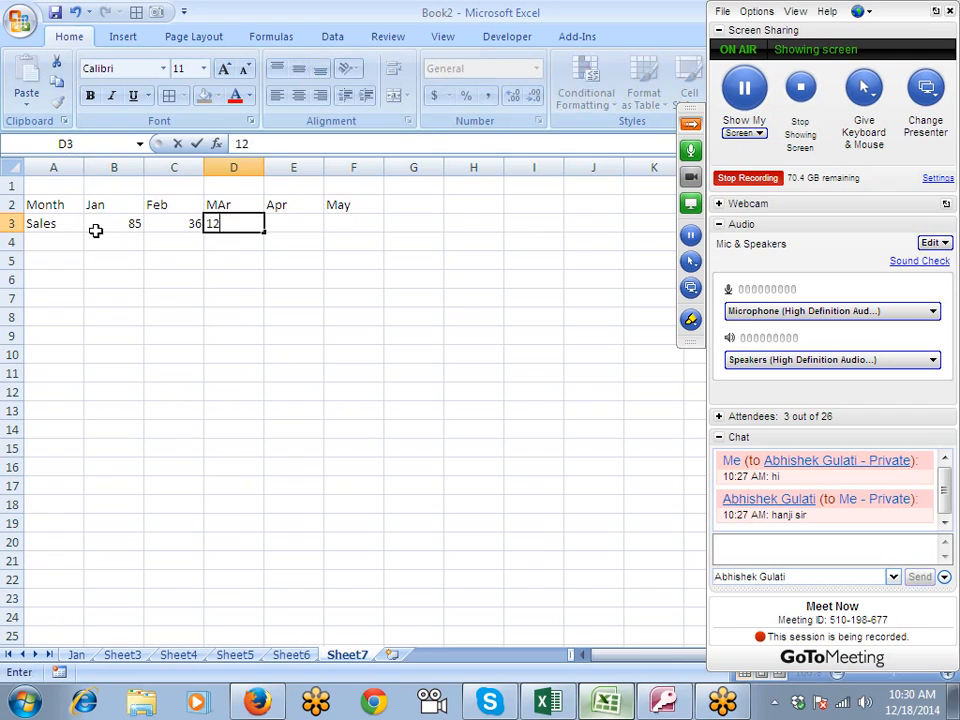
key(Tab)
text(30)
key(Tab)
text(52)
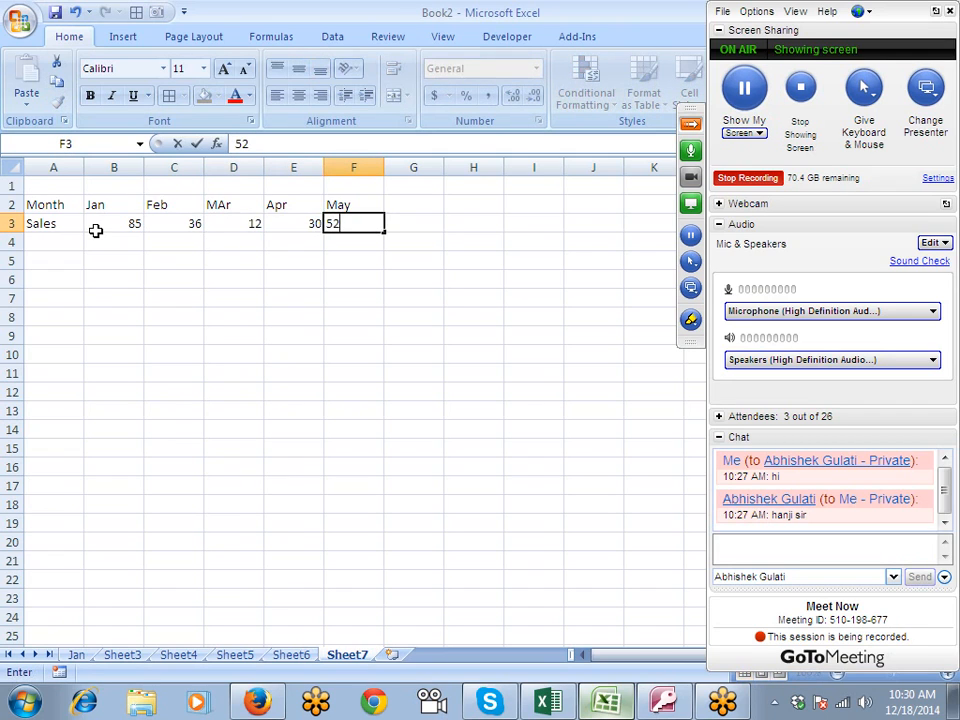
click(206, 274)
- Copy the horizontal table A2:F3 and use Paste Special with Transpose to paste it at A6
click(55, 206)
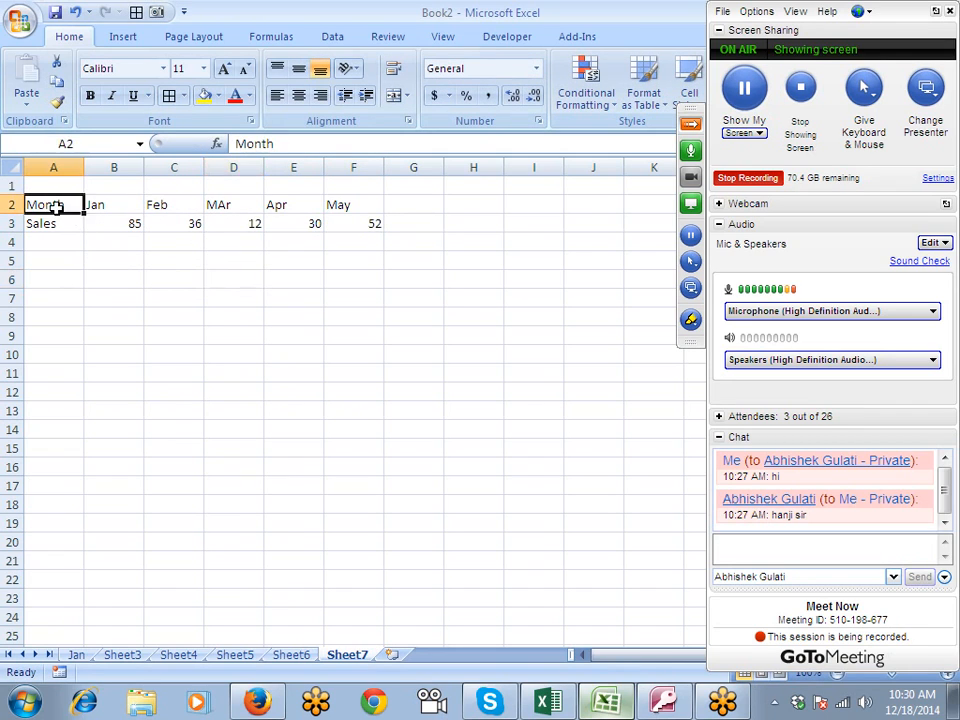
drag(55, 206, 351, 223)
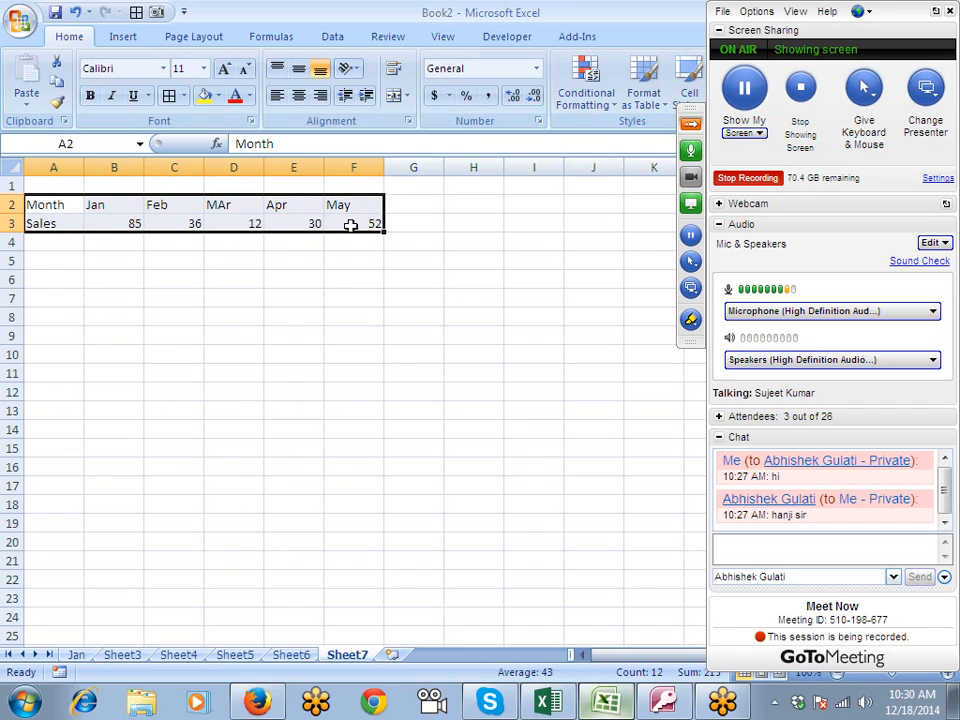
key(ctrl+c)
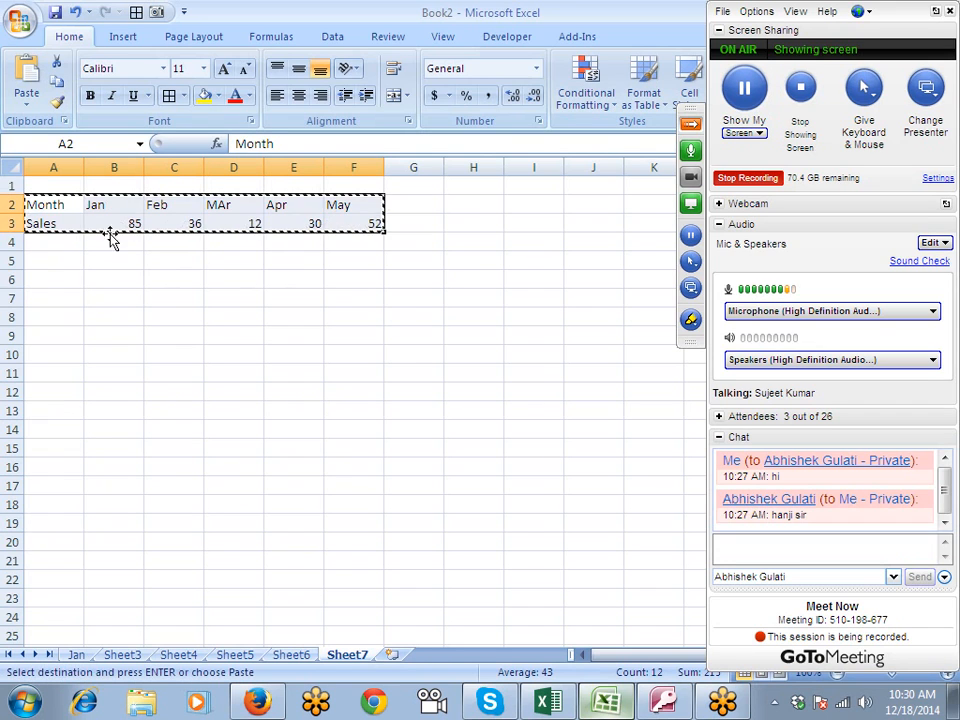
right_click(71, 272)
click(185, 346)
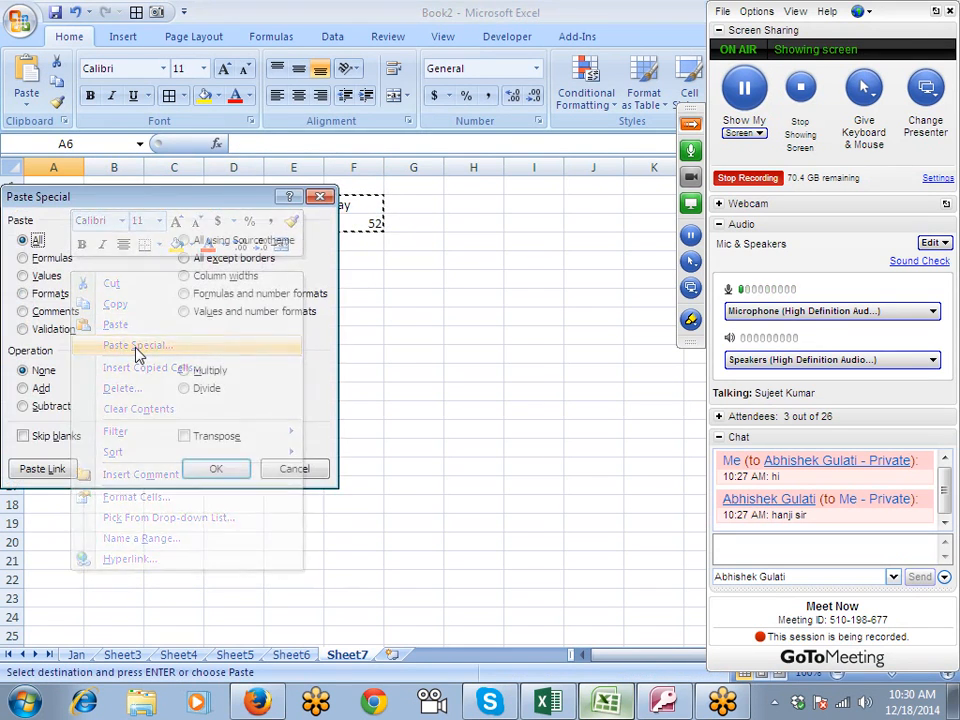
drag(173, 204, 471, 186)
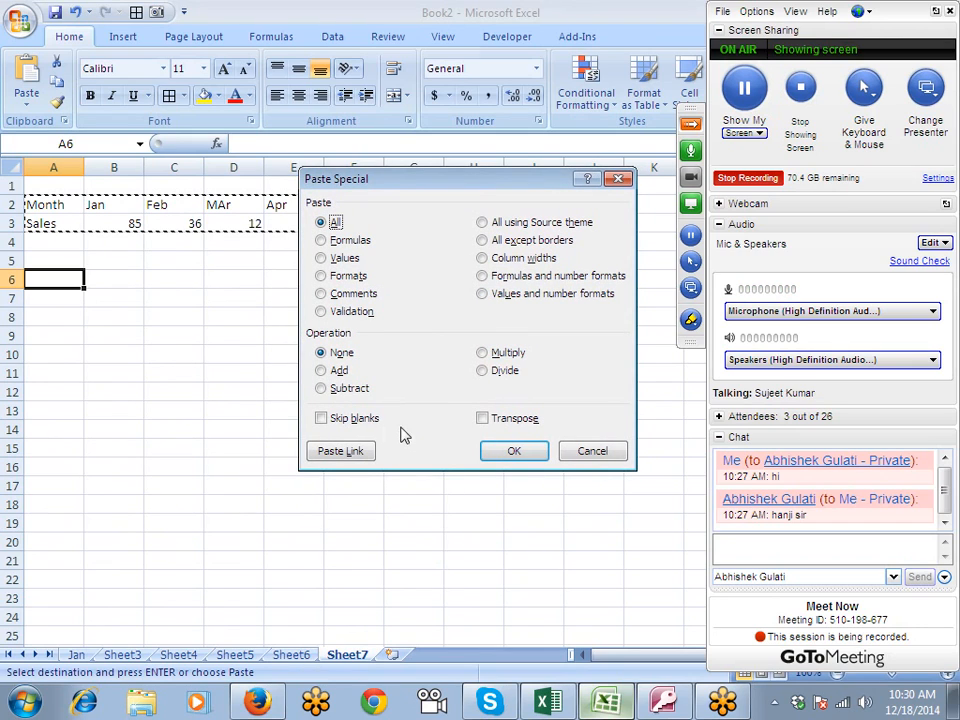
click(482, 418)
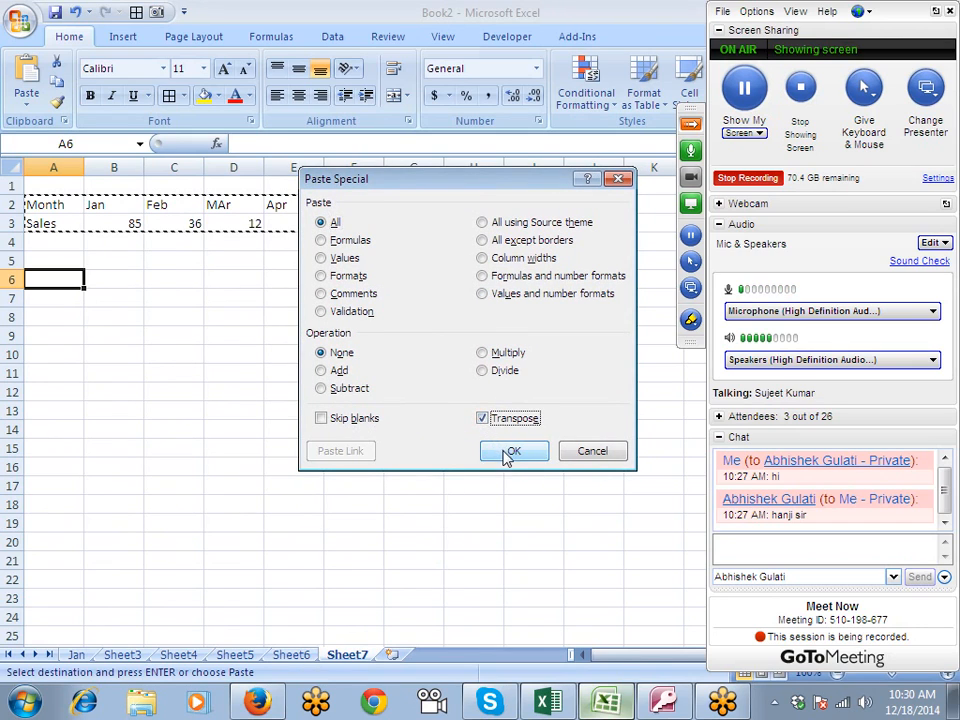
click(507, 452)
- Copy the vertical table A6:B11, paste it transposed at B13, and undo that paste
key(ctrl+c)
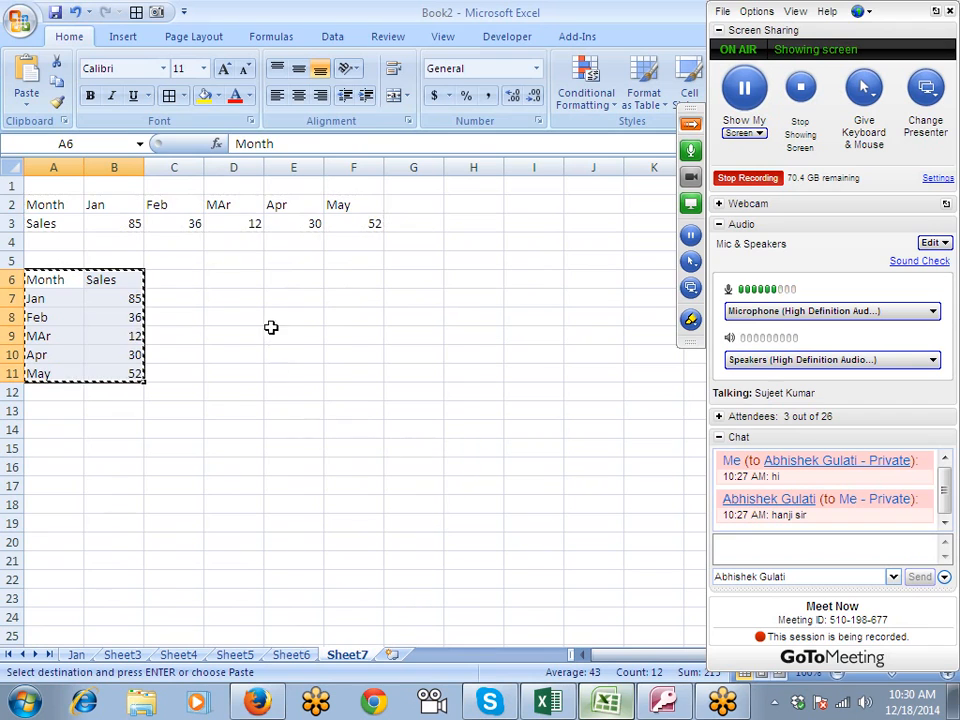
right_click(131, 416)
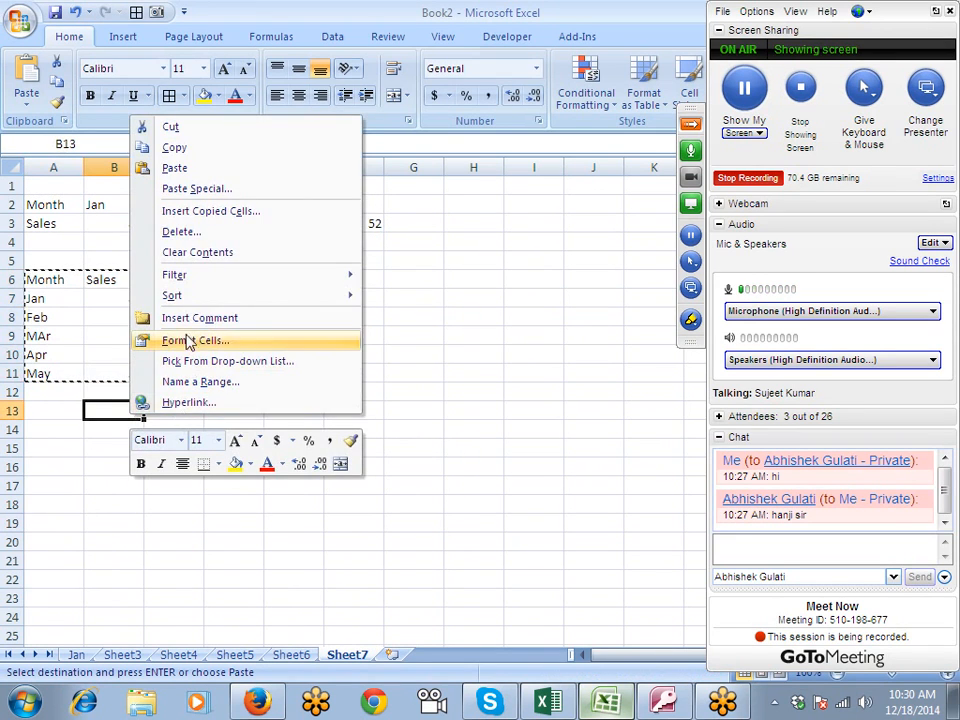
click(195, 188)
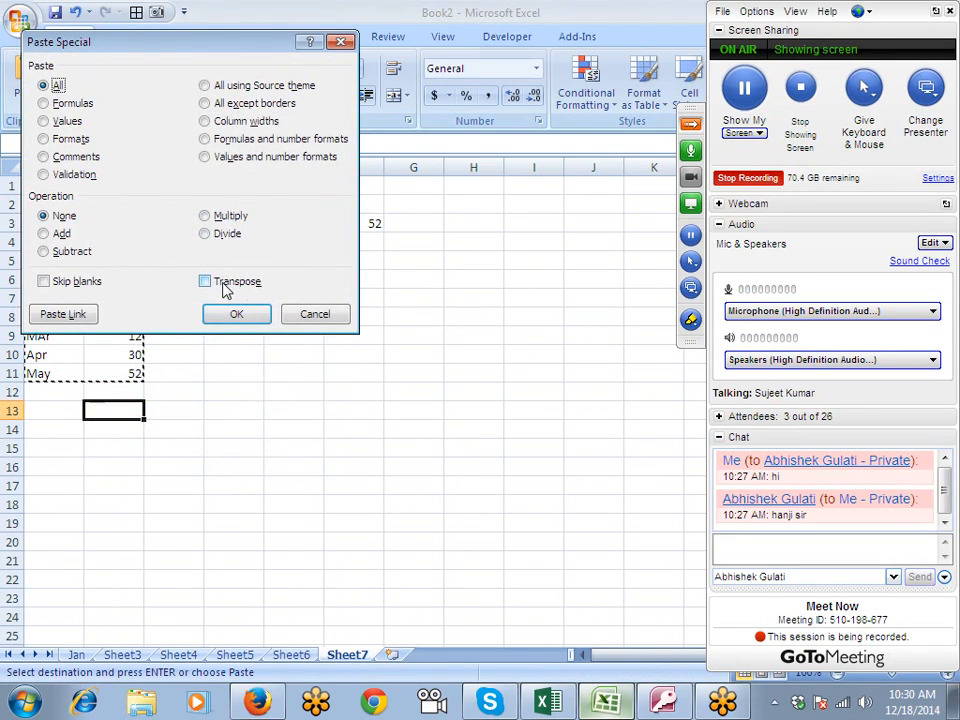
click(216, 284)
click(236, 314)
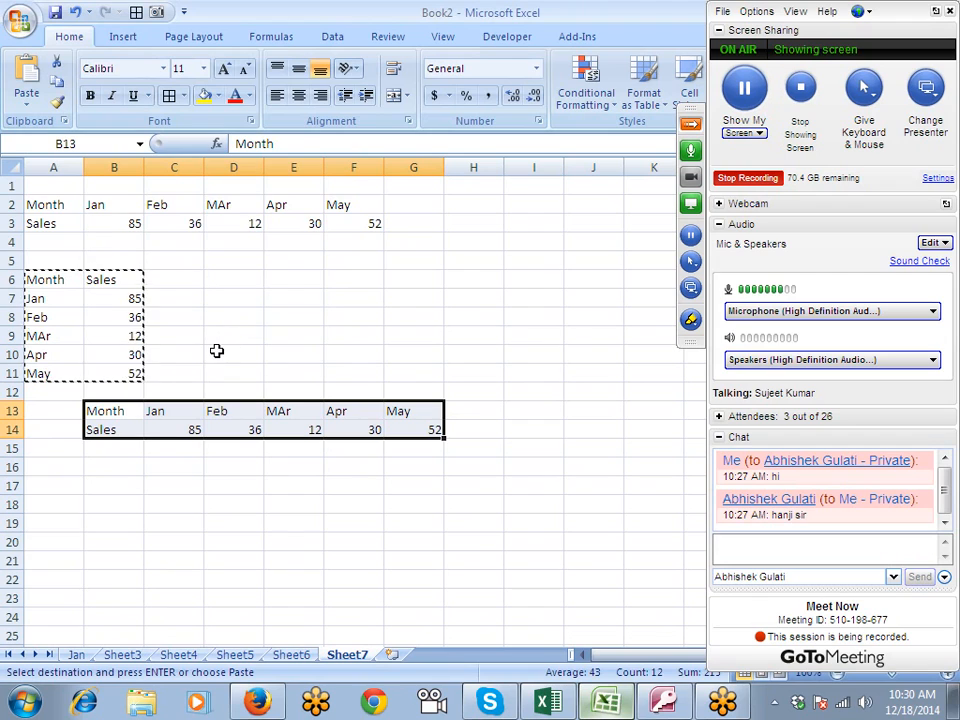
key(ctrl+z)
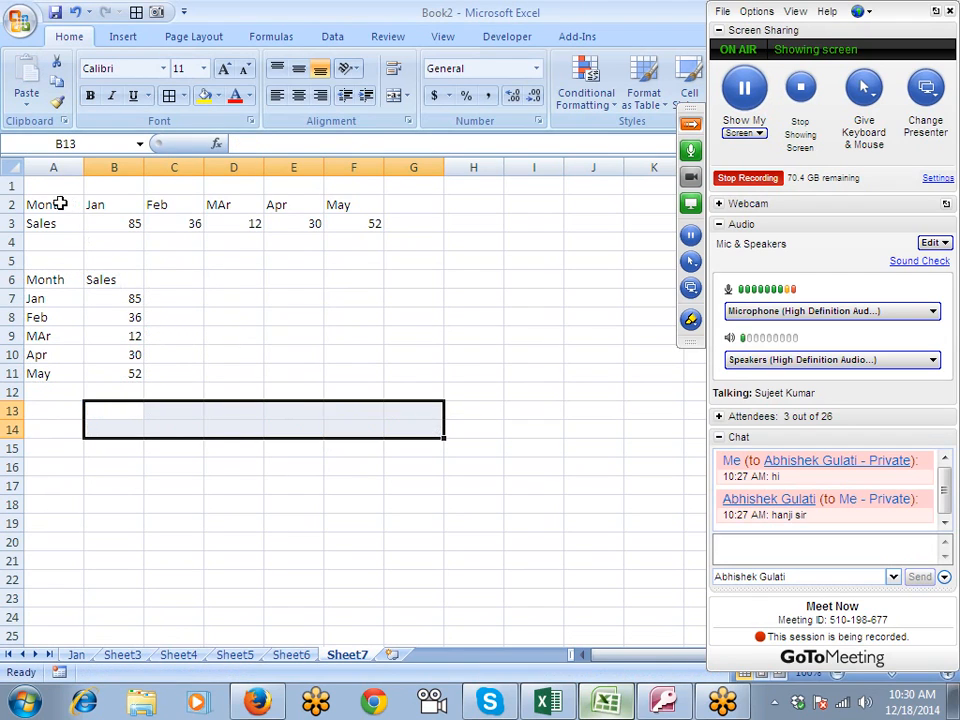
- Clear the original horizontal table in A2:F3 and format A6:B11 with all borders and centred text
drag(64, 201, 363, 222)
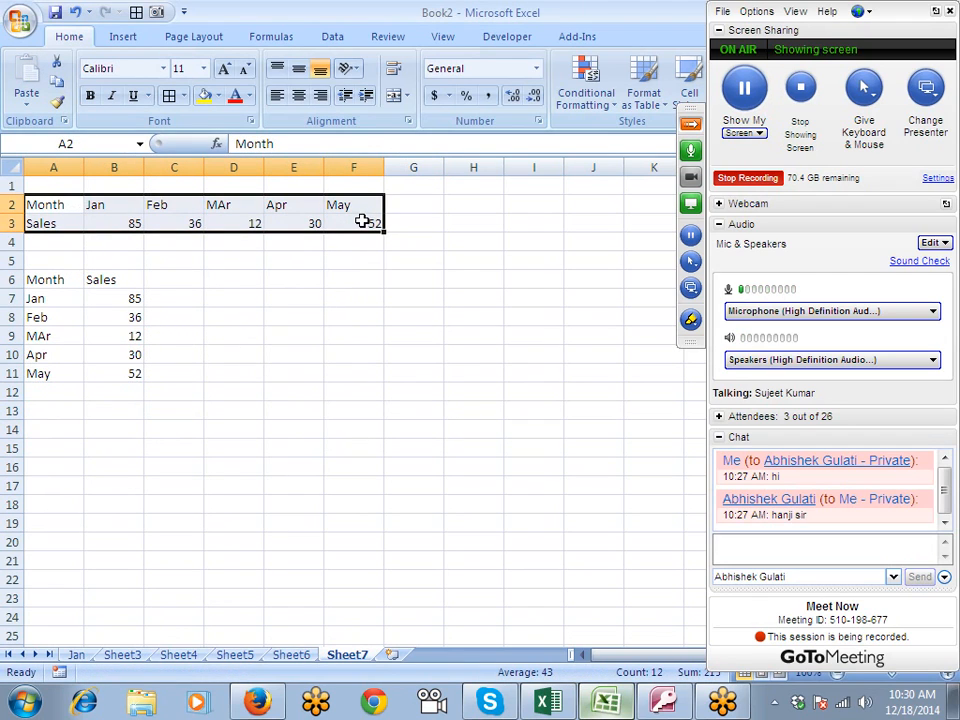
key(Delete)
drag(71, 285, 111, 373)
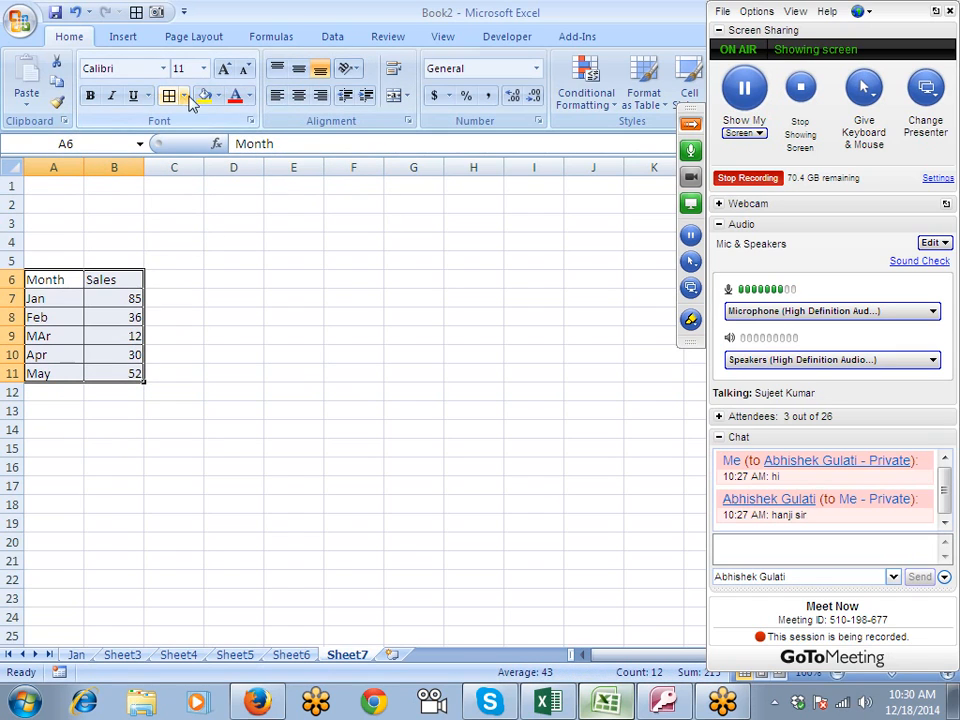
click(295, 95)
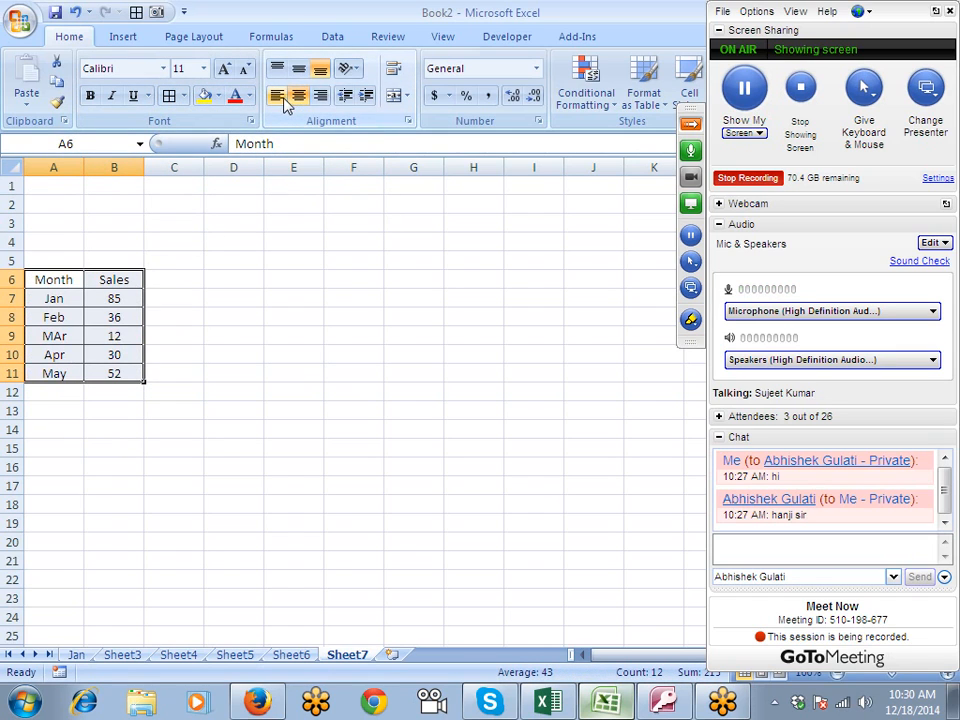
click(210, 298)
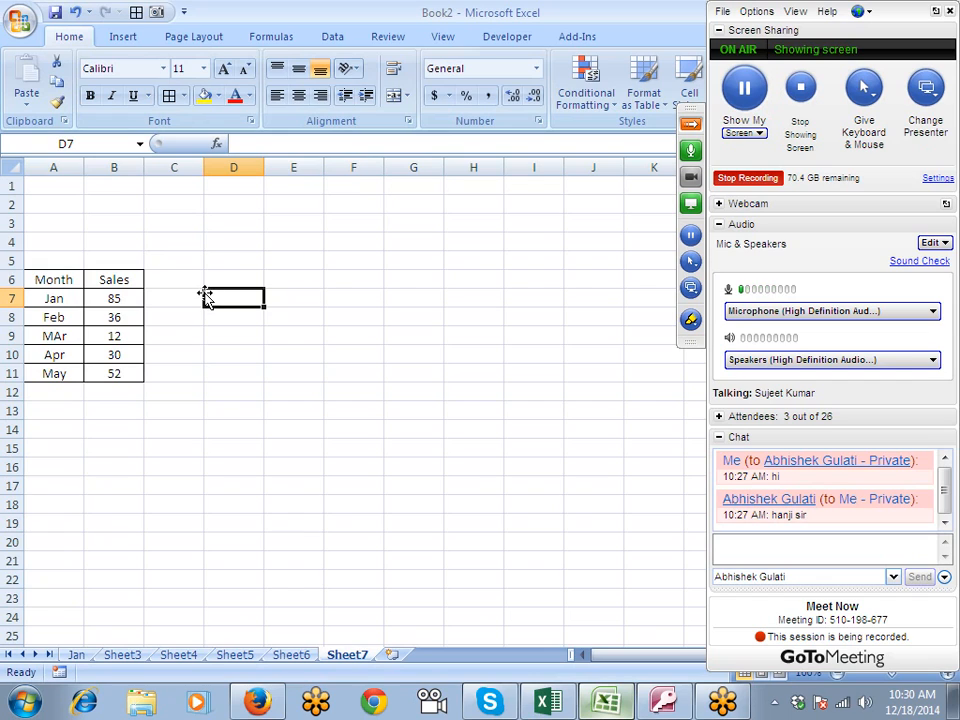
- Link F6 to the Month header with =A6 and G6 to the Sales header with =B6
click(116, 280)
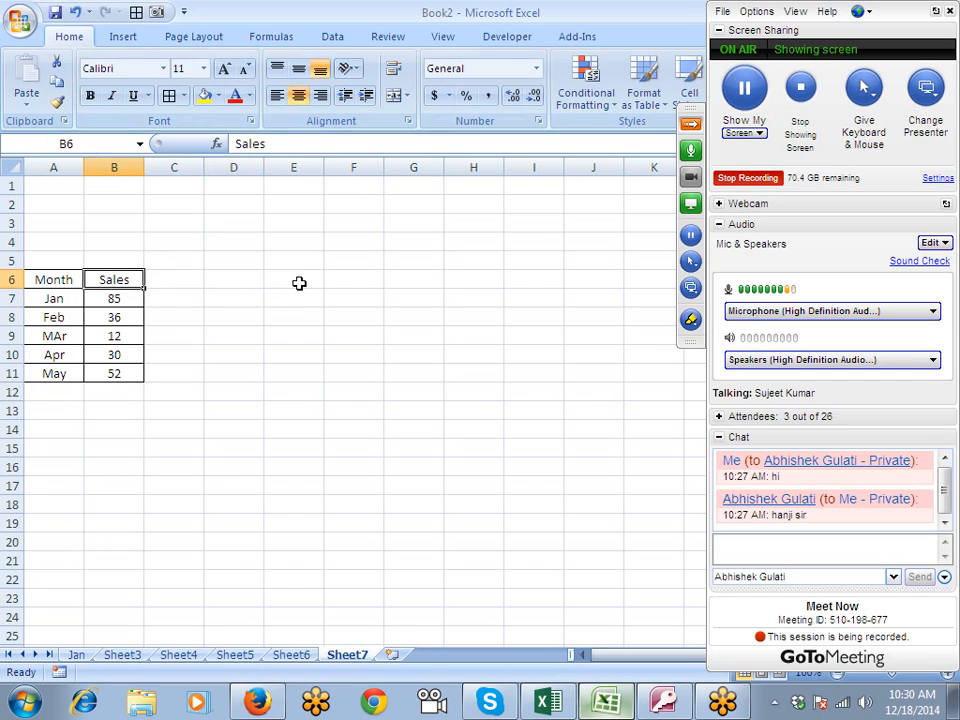
click(341, 277)
text(=)
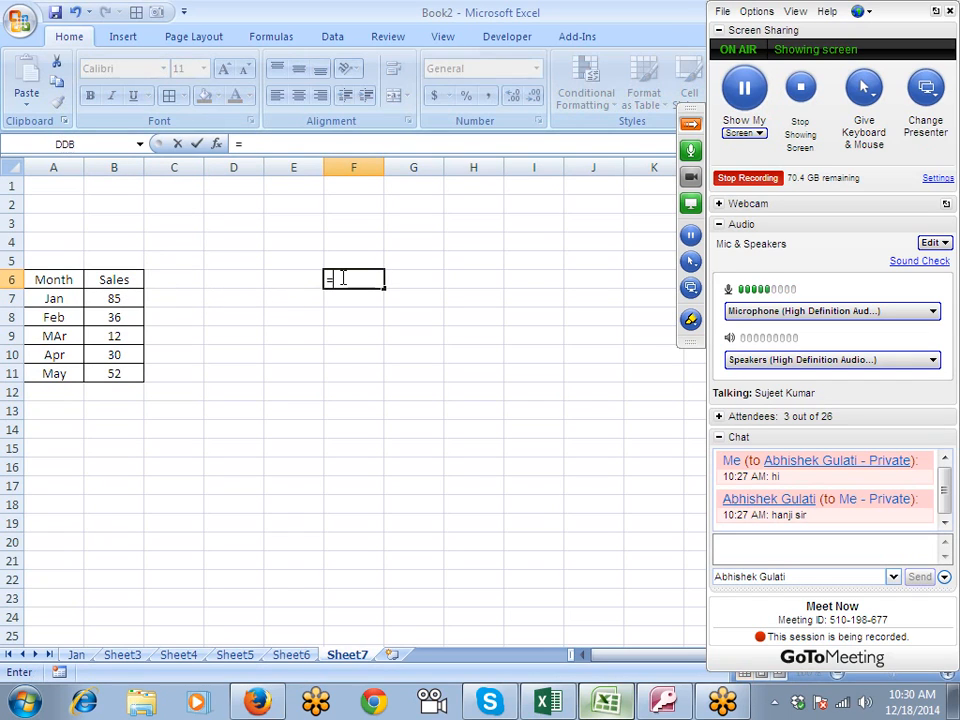
click(70, 276)
key(Return)
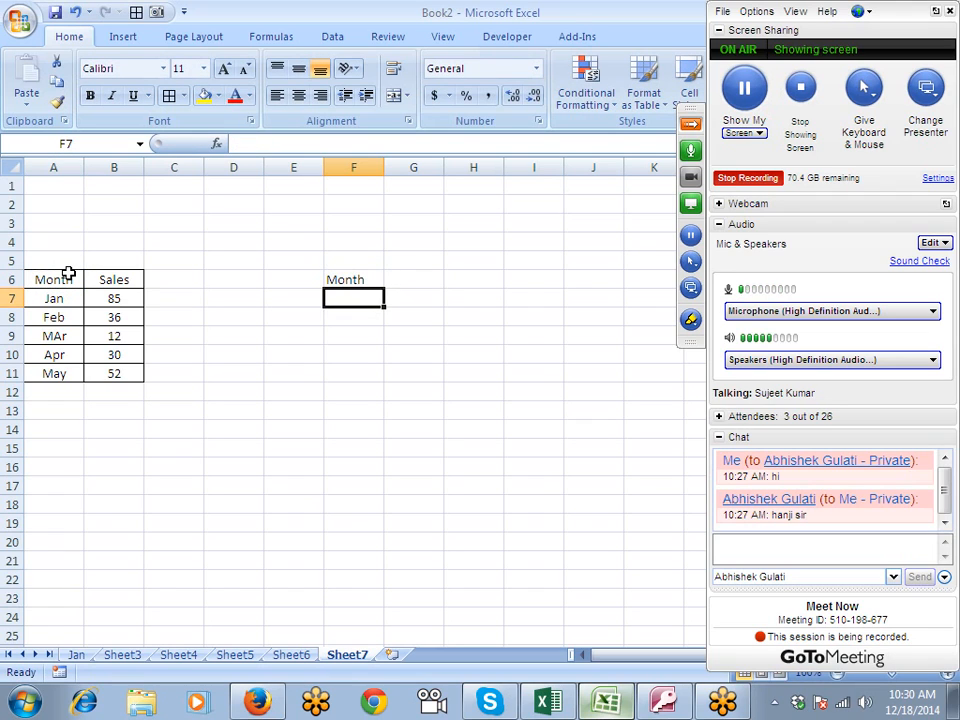
key(Up)
key(Right)
text(=)
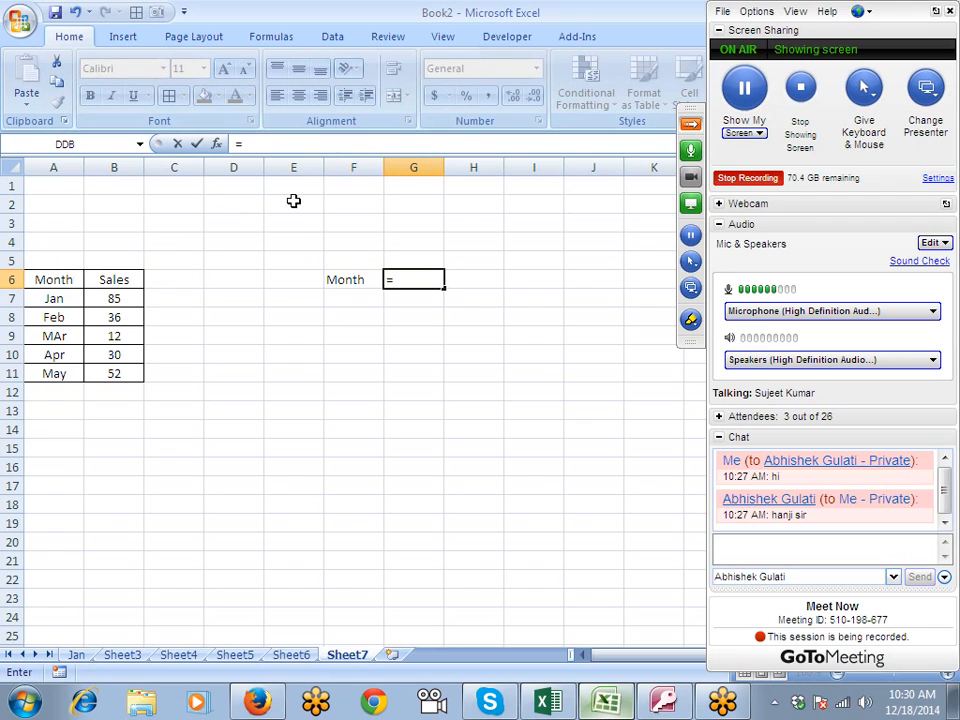
click(100, 283)
key(Return)
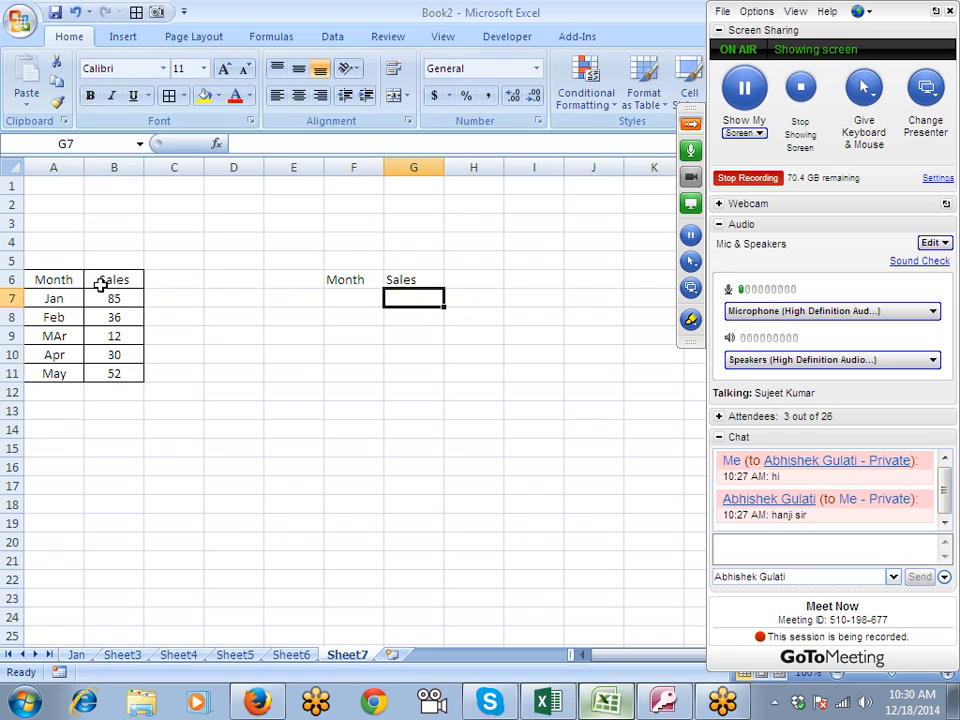
- Clear the two linked header formulas in F6:G6
key(Up)
key(Left)
key(shift+Right)
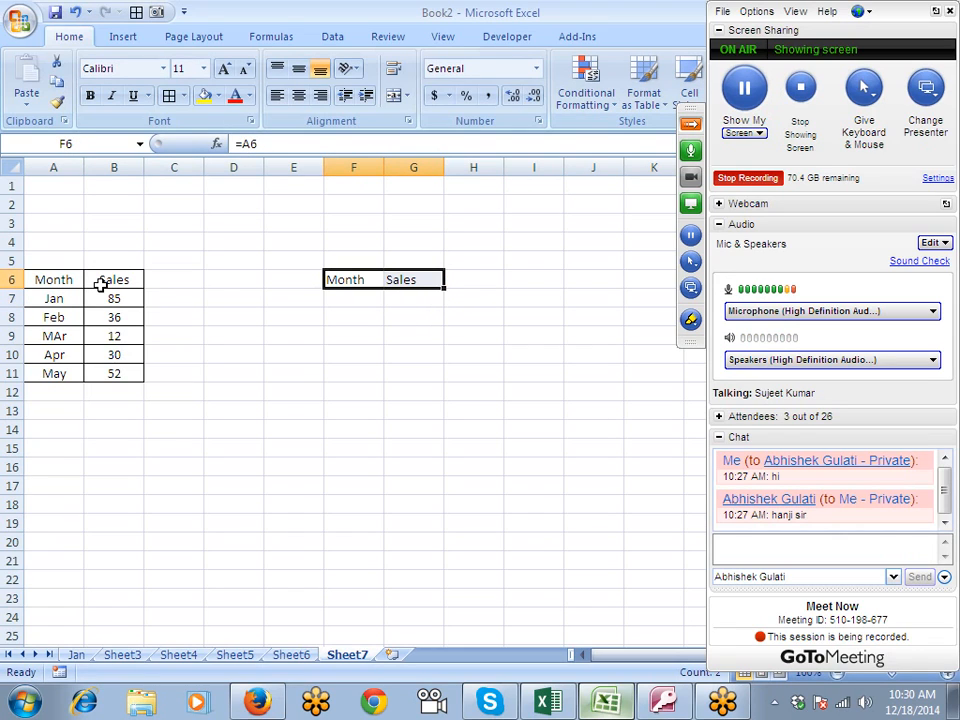
key(Delete)
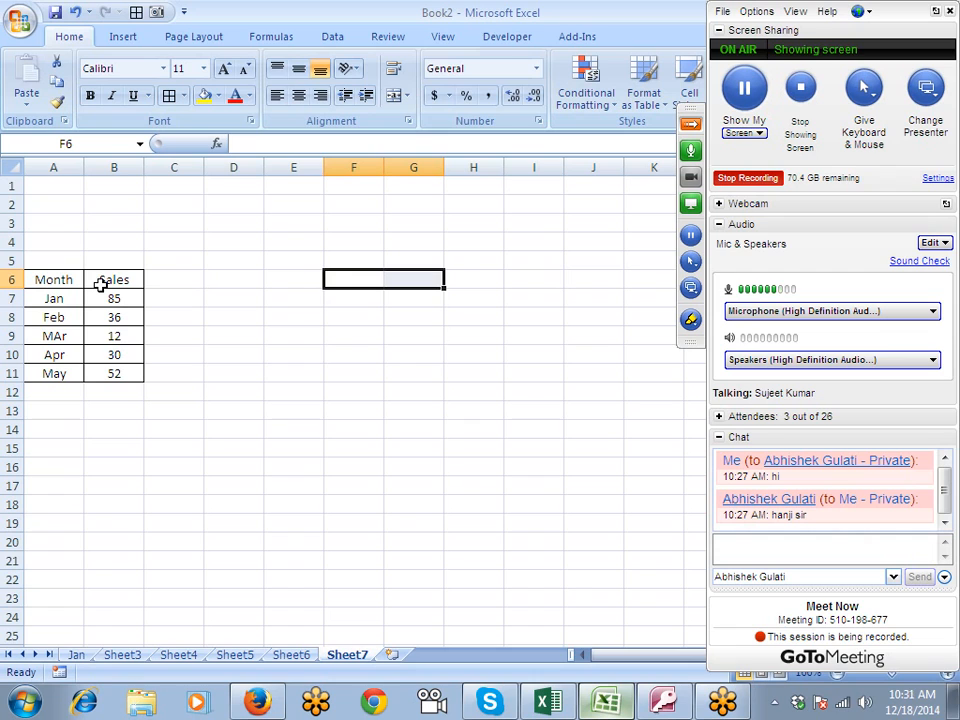
- Copy the table A6:B11 and paste it as linked cells at E6 using Paste Special's Paste Link
drag(80, 280, 121, 373)
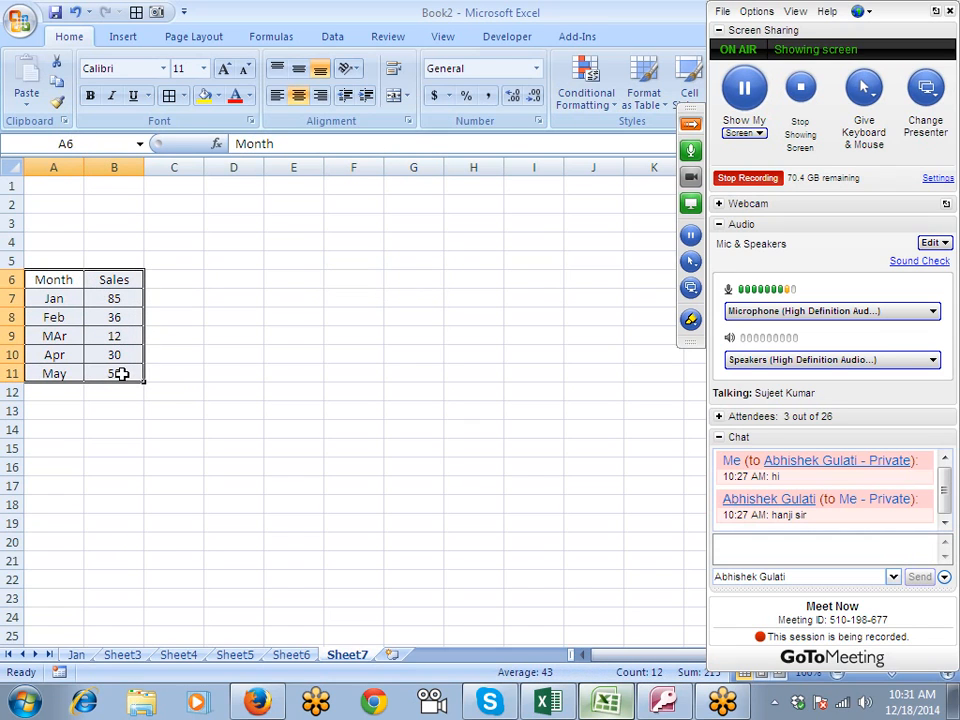
key(ctrl+c)
click(302, 277)
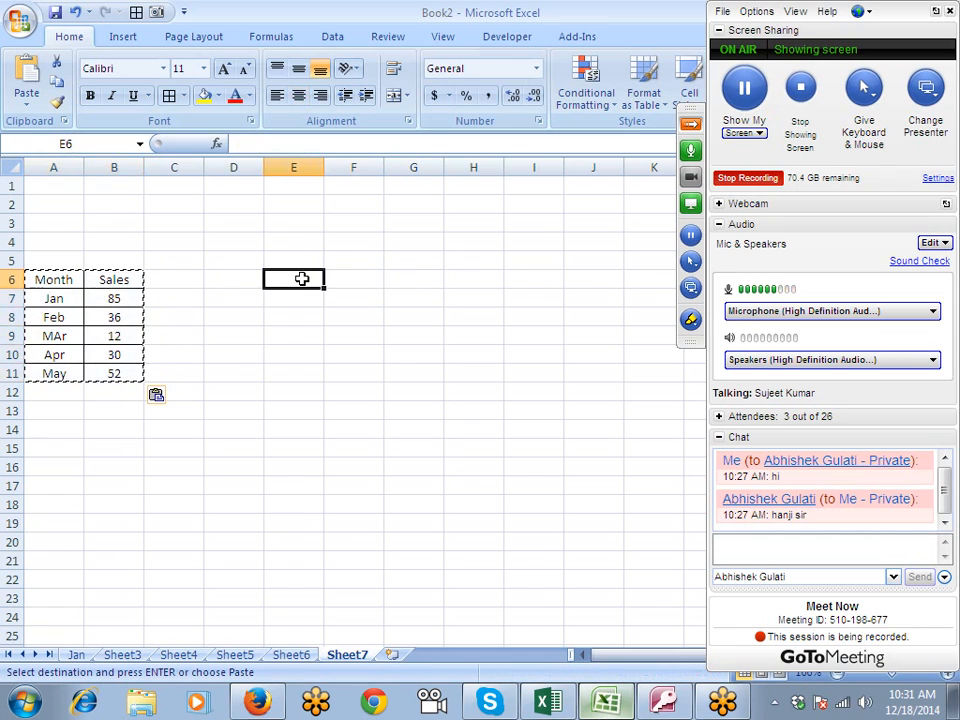
right_click(304, 282)
click(360, 352)
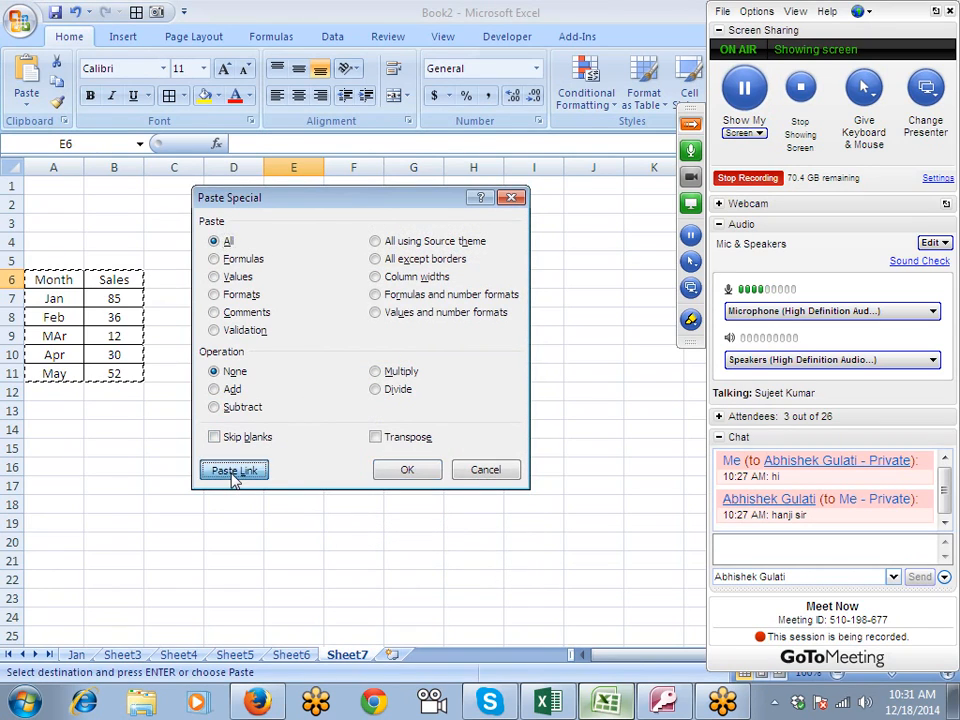
click(234, 477)
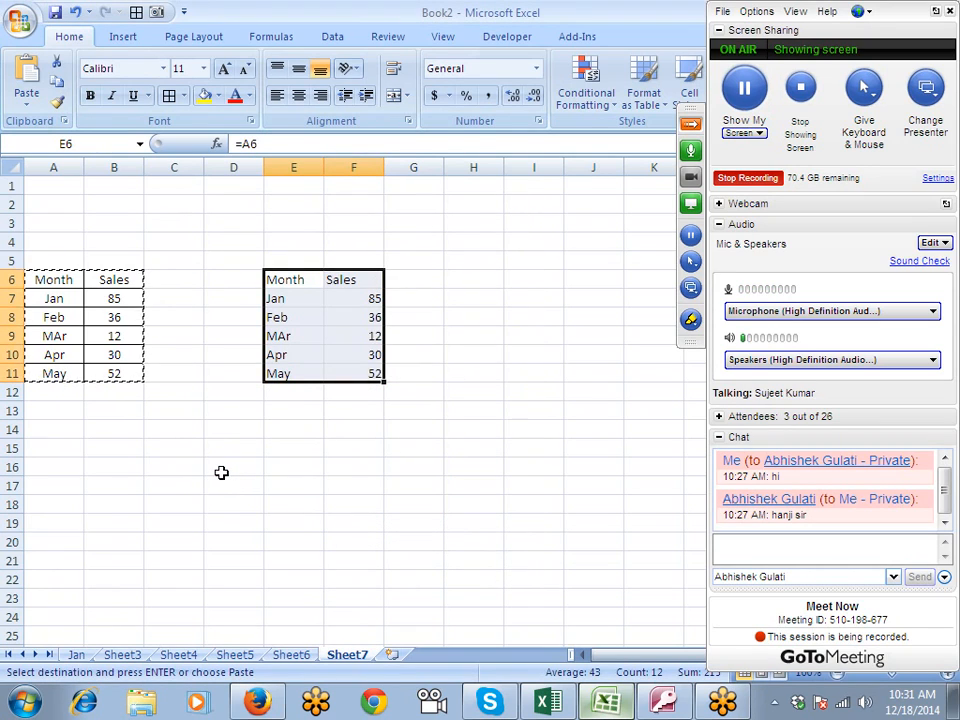
click(312, 314)
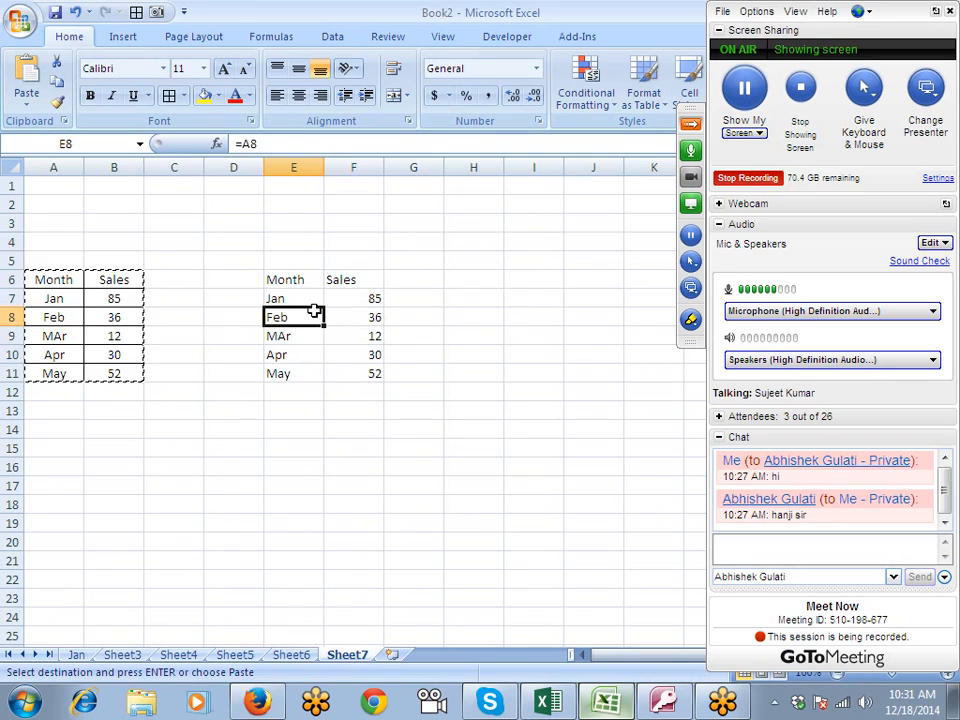
- Change the MAr sales value in B9 of the source table to 45
click(97, 336)
text(45)
key(Tab)
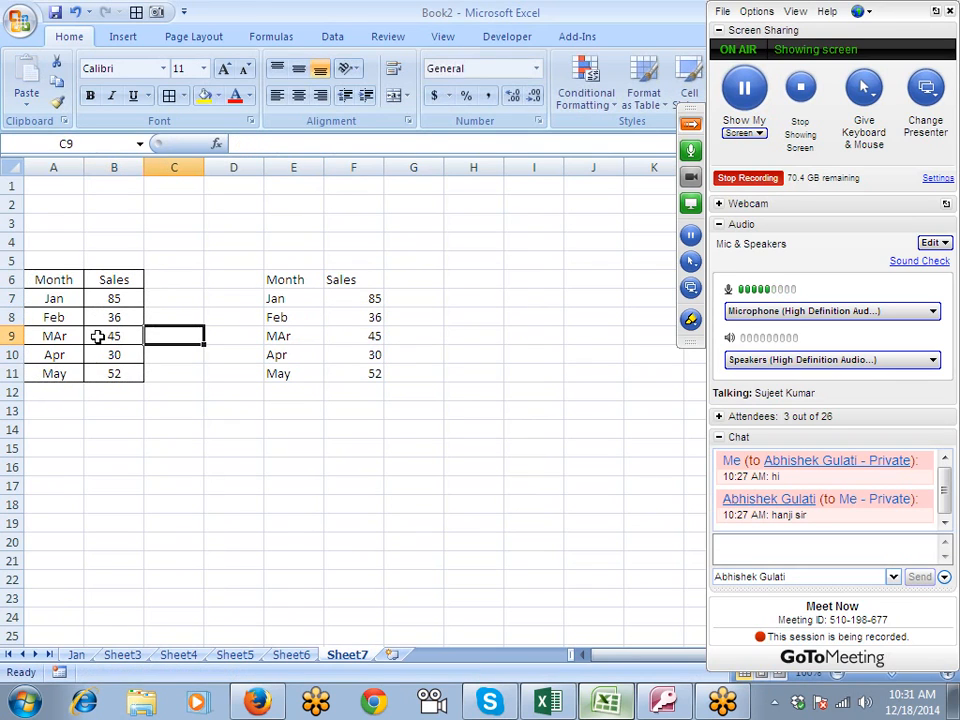
- Check the linked MAr sales formula in F9, and clear the linked copy in E6:F11
click(354, 336)
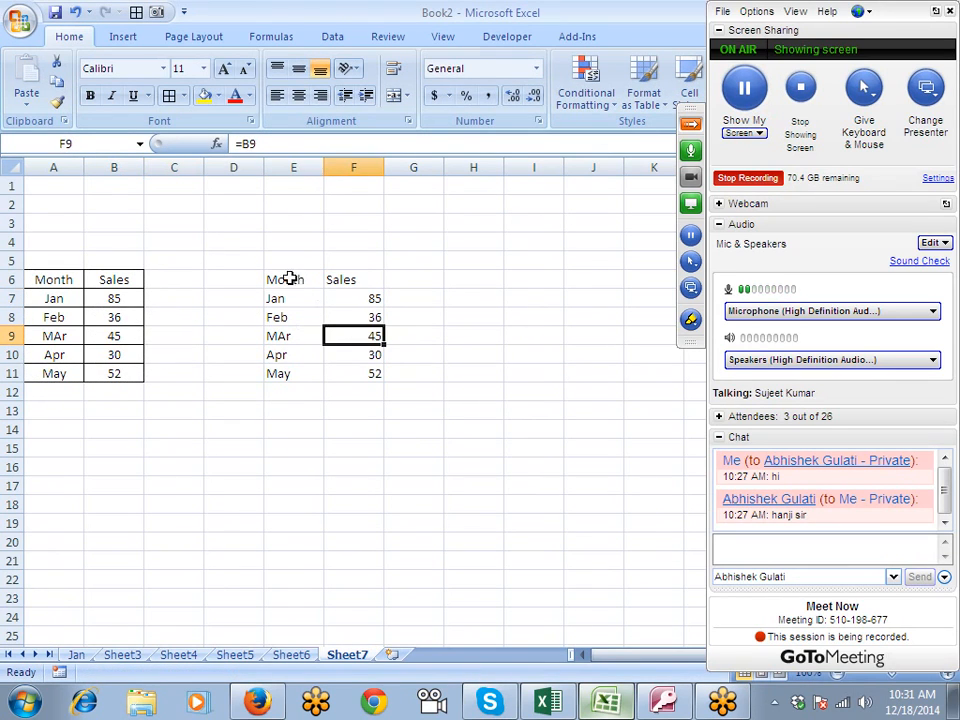
drag(289, 278, 357, 368)
key(Delete)
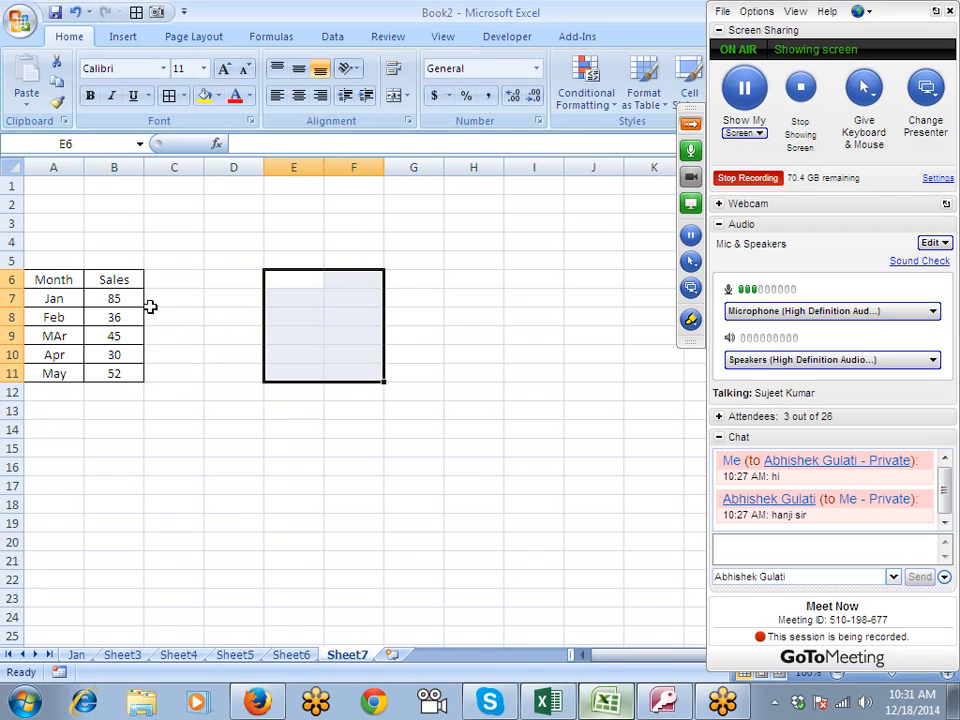
- Copy the Sheet7 table A6:B11 and paste it as links at D4 on Sheet6
mouse_move(52, 279)
mouse_down()
mouse_move(135, 386)
mouse_move(41, 280)
mouse_up()
click(137, 386)
key(ctrl+c)
click(291, 654)
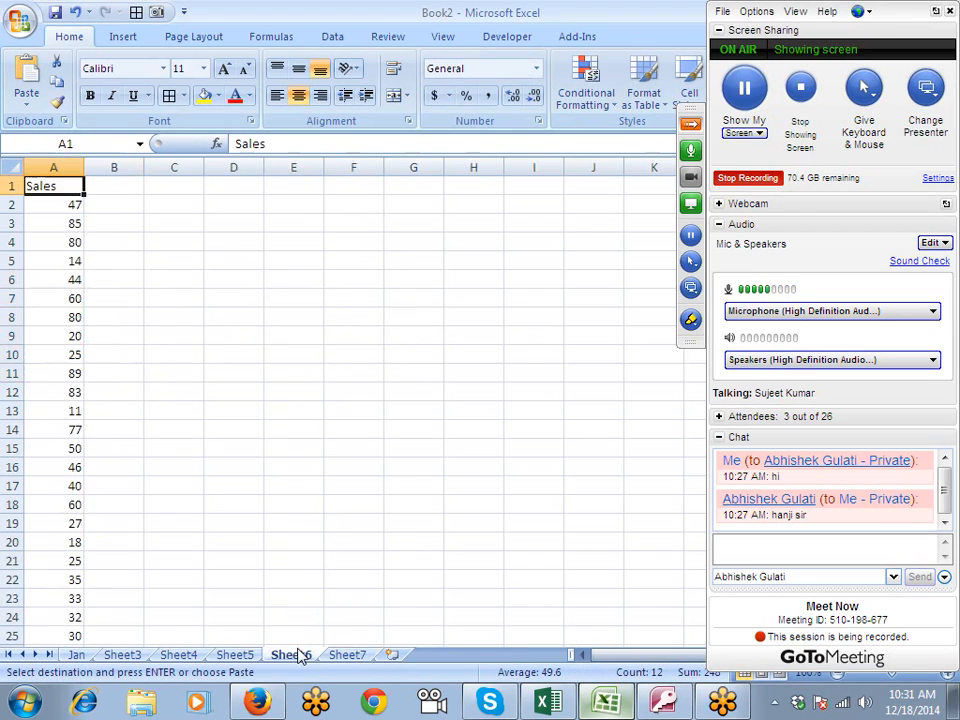
click(218, 244)
right_click(218, 244)
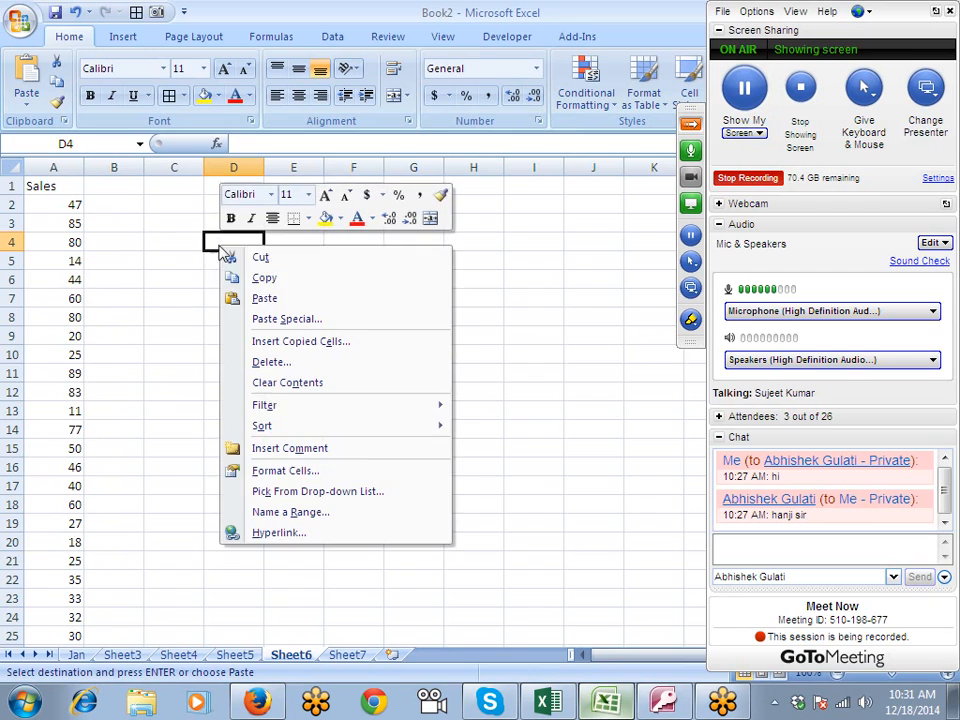
click(268, 320)
click(143, 436)
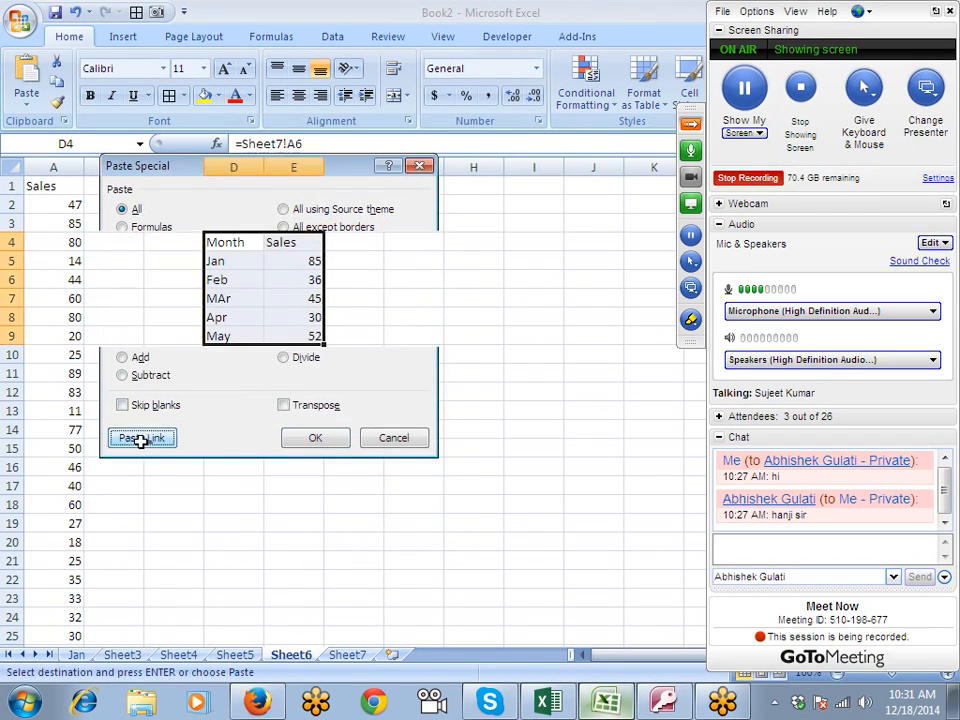
click(27, 103)
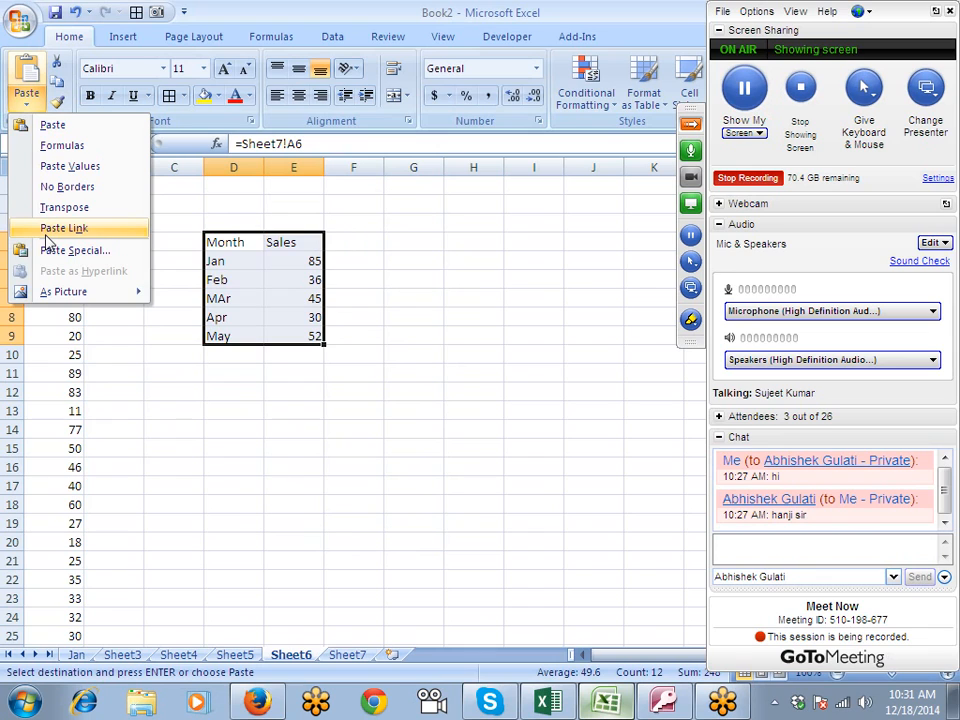
- Return to Sheet7 and fill the source table A6:B11 with yellow
click(362, 647)
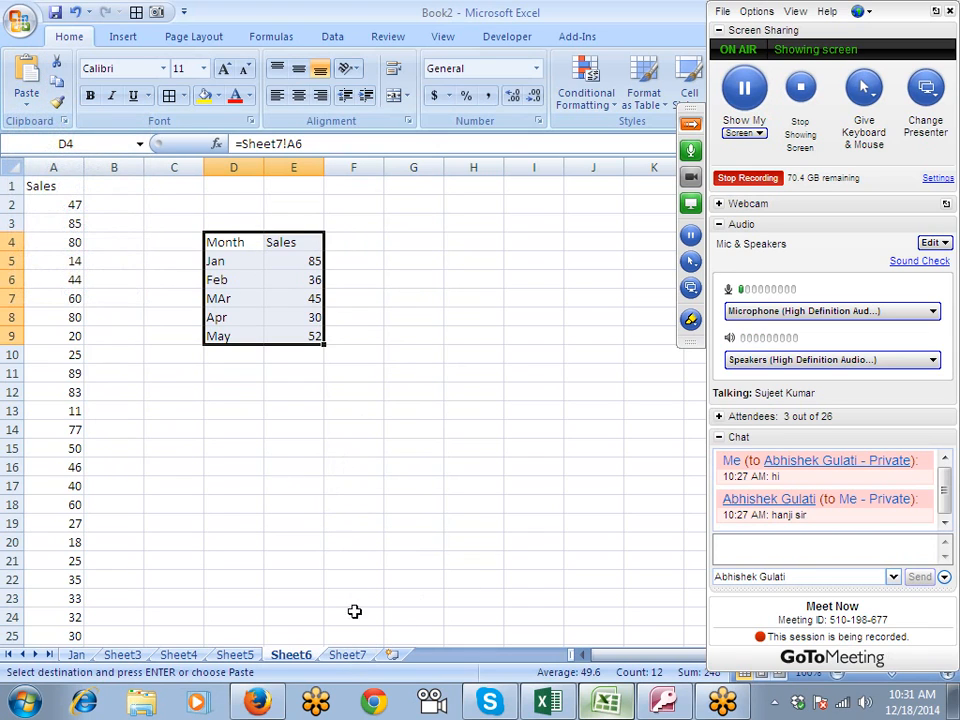
click(349, 655)
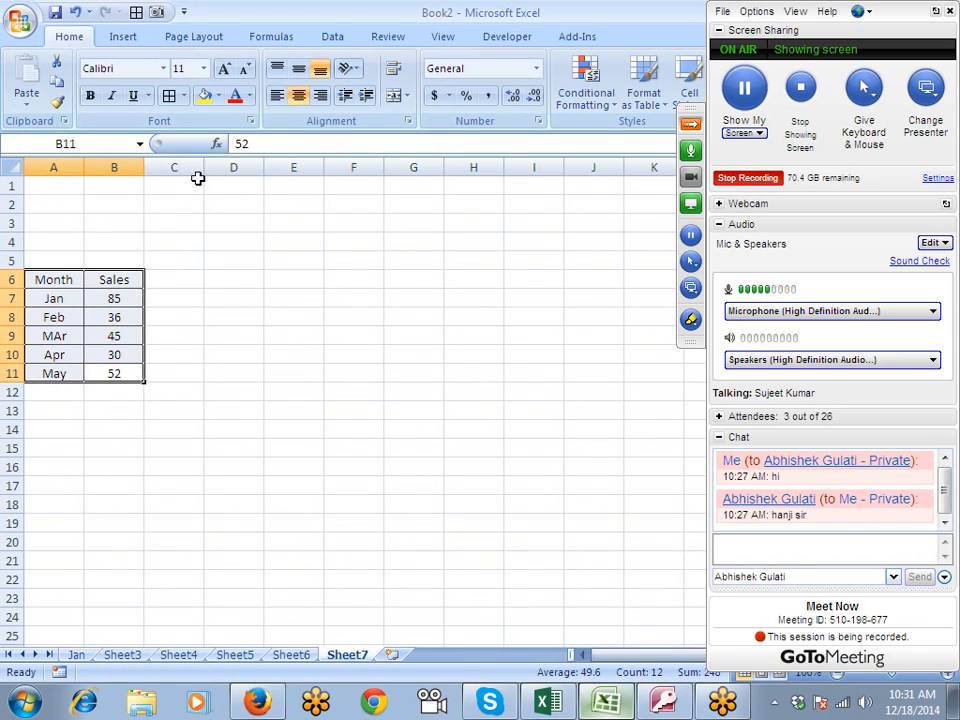
click(205, 98)
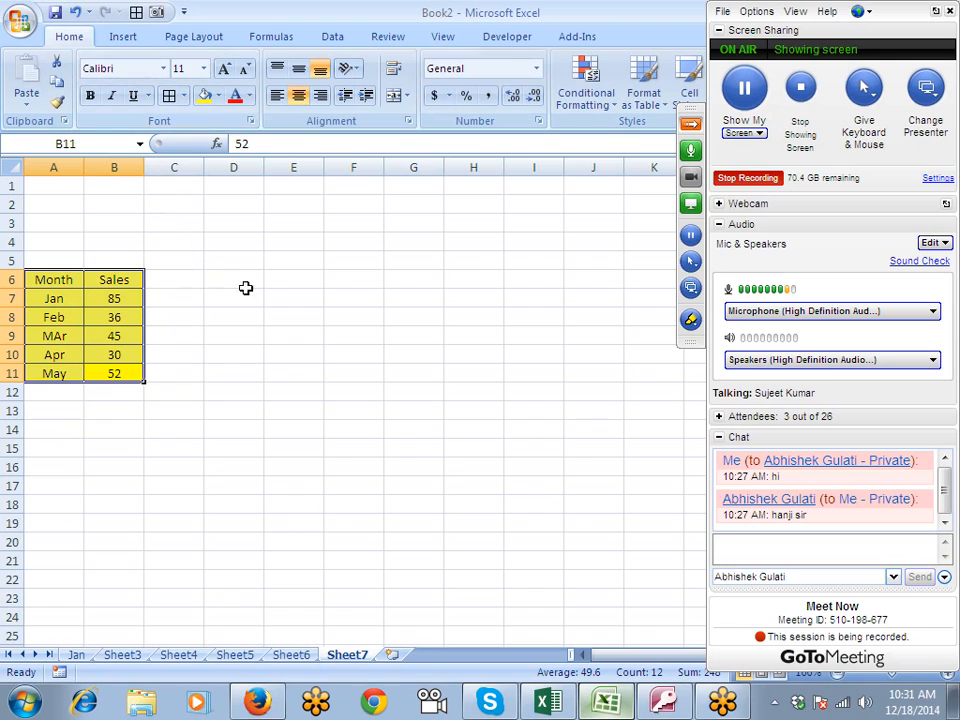
click(115, 300)
click(125, 336)
drag(294, 216, 461, 336)
- Copy the yellow table A6:B11 and paste it as a static picture at E3
drag(70, 279, 118, 373)
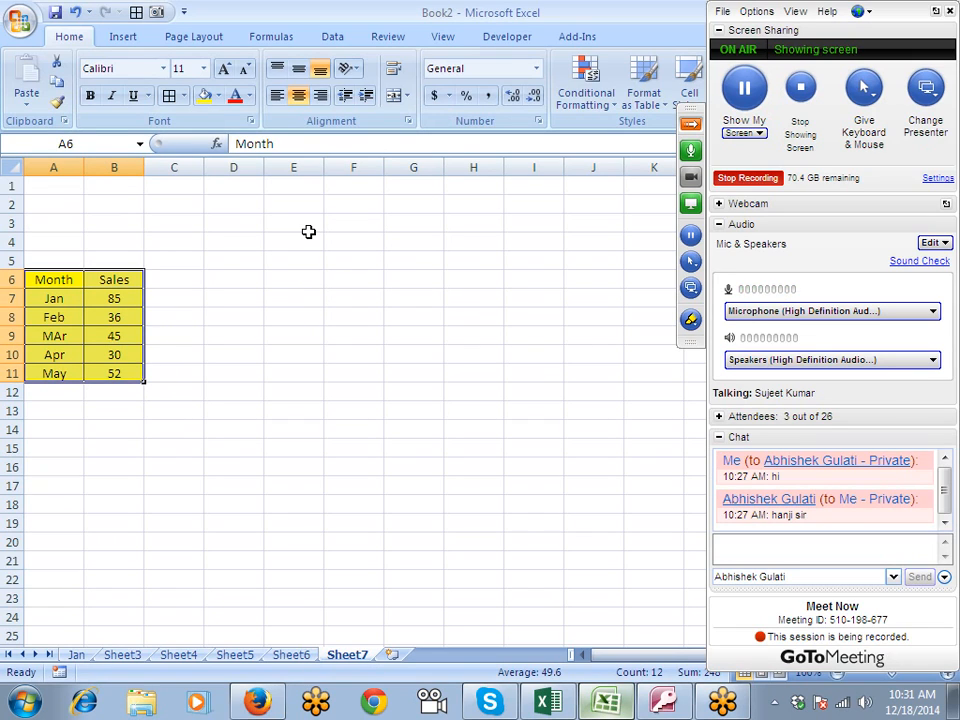
key(ctrl+c)
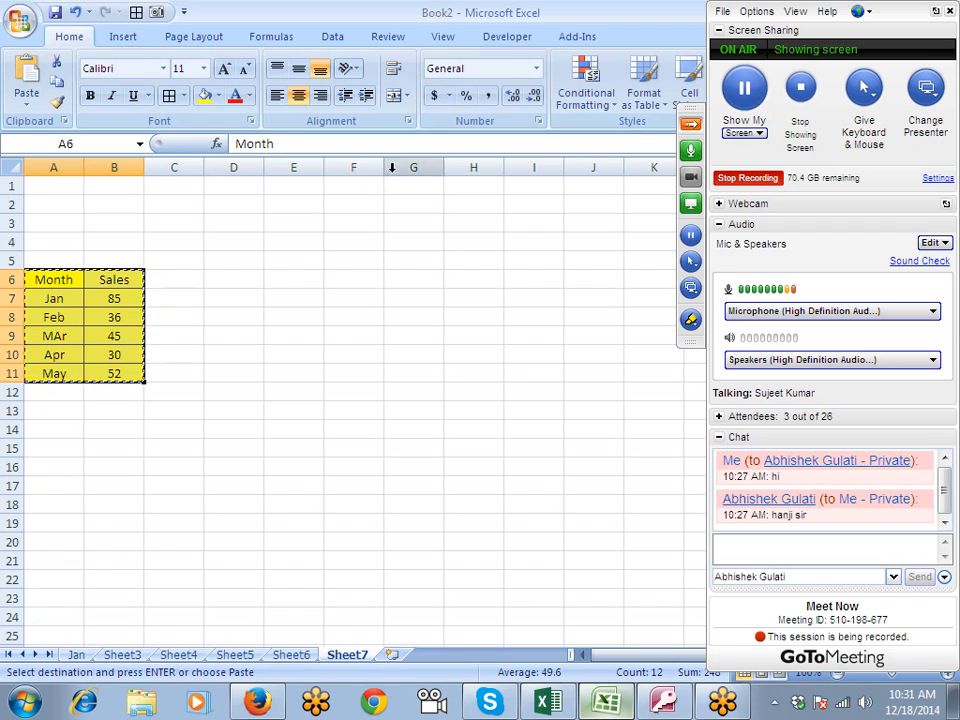
click(322, 217)
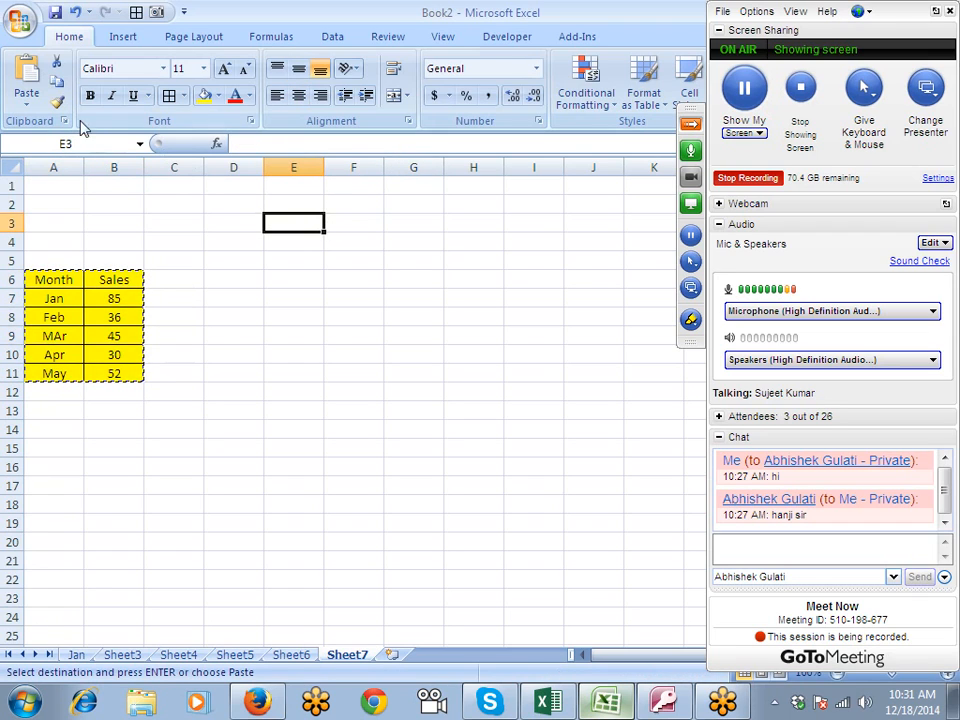
click(28, 108)
mouse_move(62, 296)
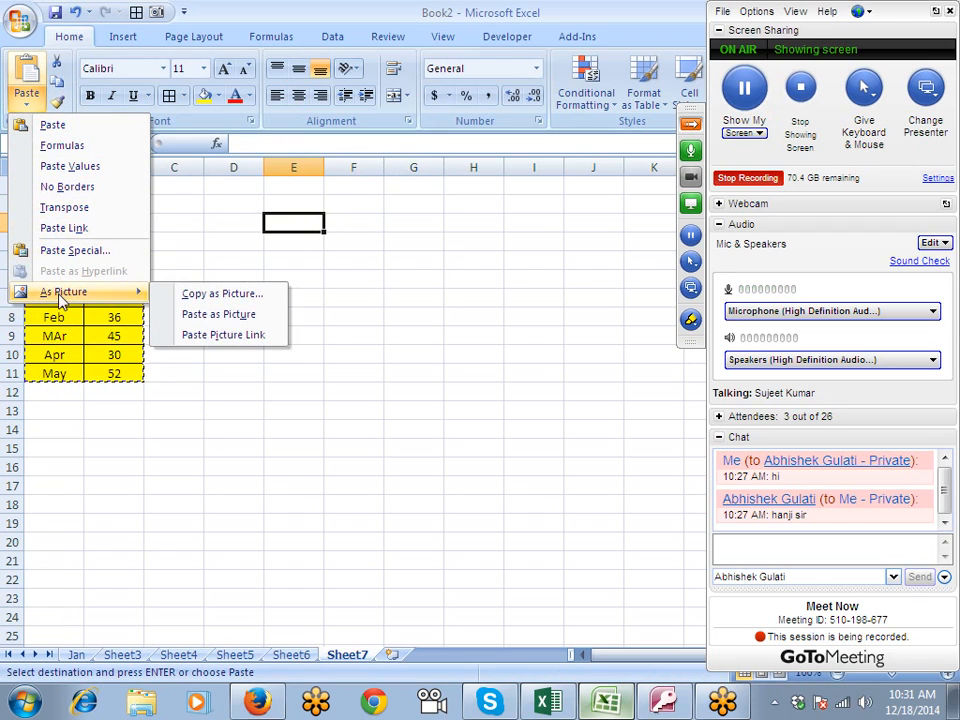
click(199, 315)
- Reposition the pasted table picture, enlarge it, and shrink it to roughly two columns wide over E3:F8
drag(311, 283, 396, 285)
click(433, 375)
click(431, 319)
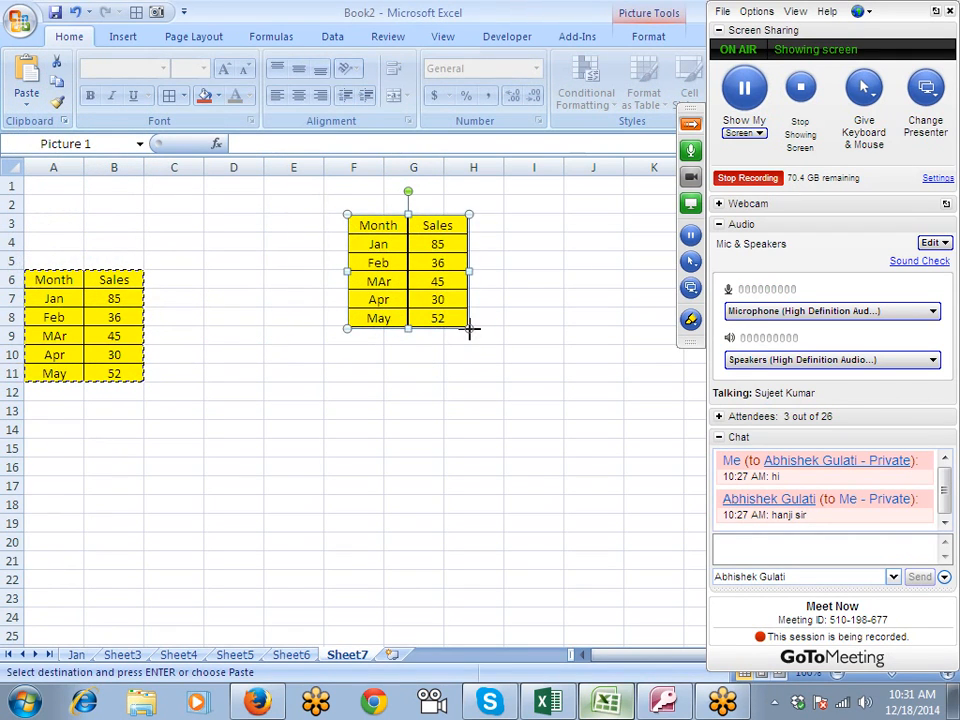
drag(469, 328, 521, 490)
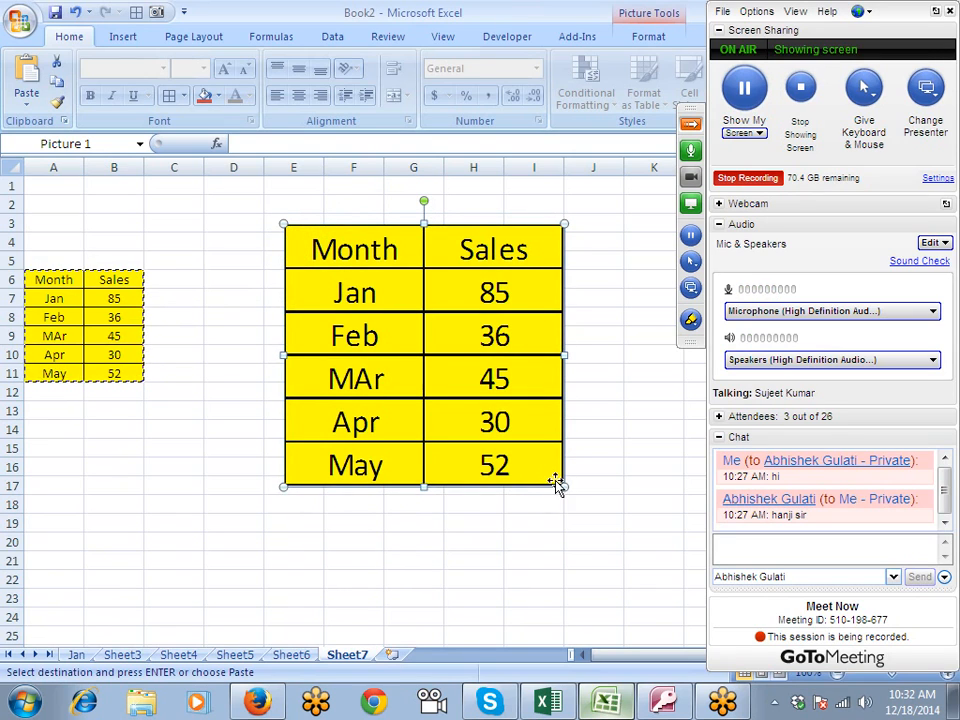
drag(562, 486, 392, 326)
- Change the font colour of the MAr sales value in B9 to light green
click(120, 336)
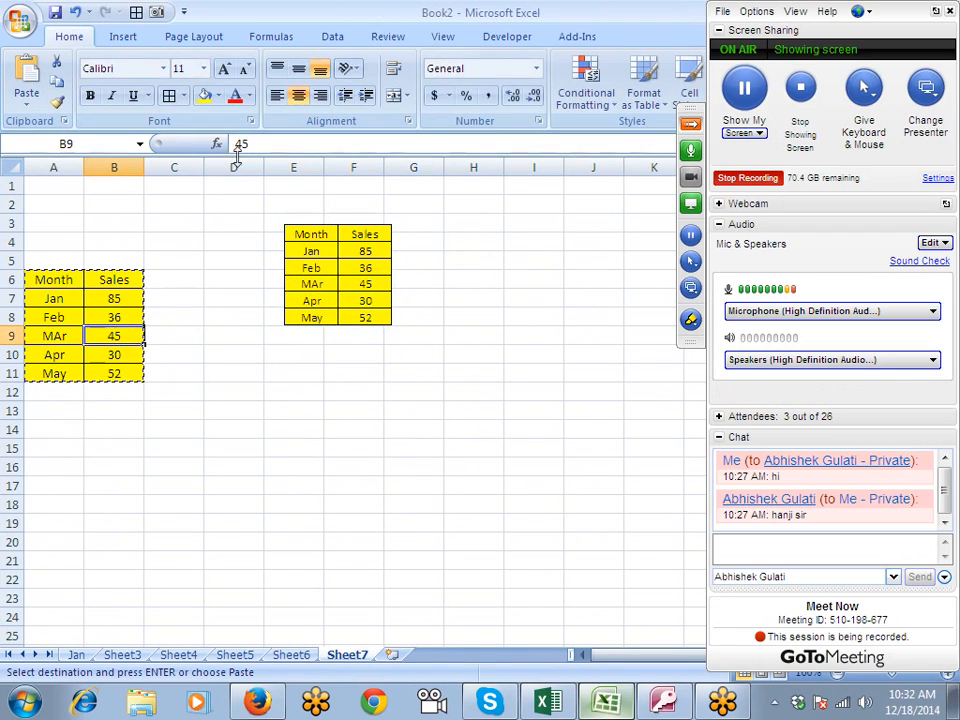
click(249, 96)
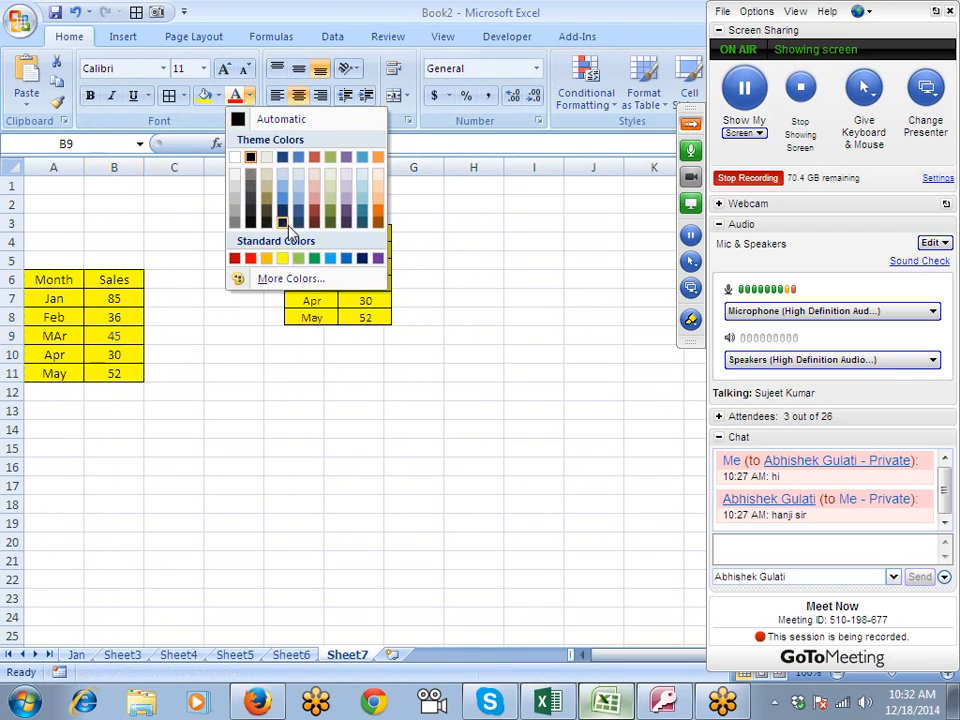
click(311, 260)
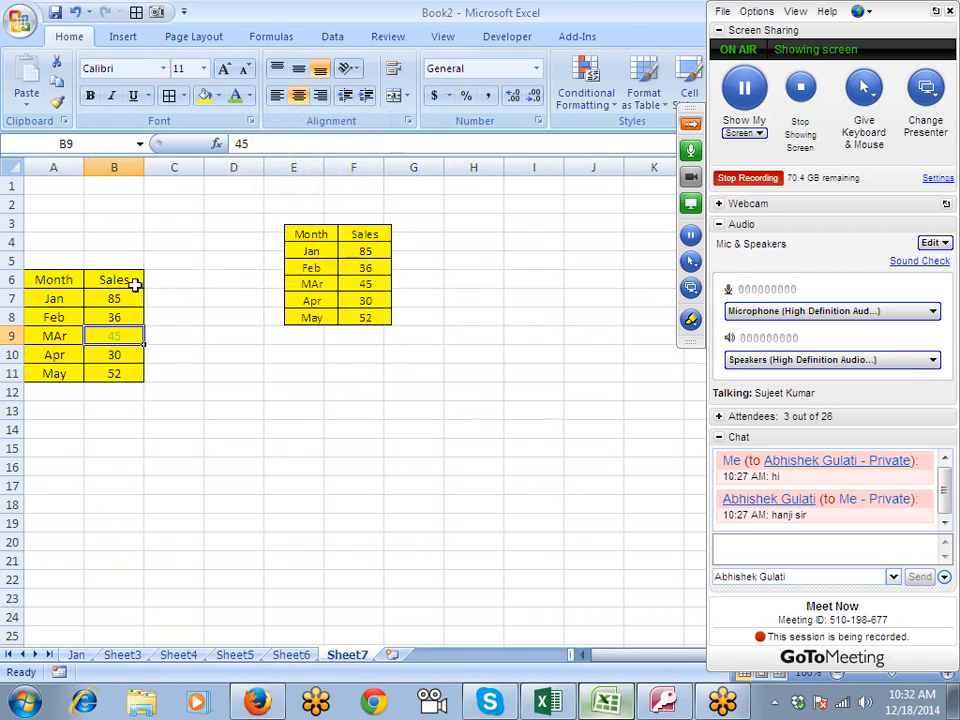
- Fill the Jan sales cell B7 with light blue
key(Up)
key(Up)
click(218, 96)
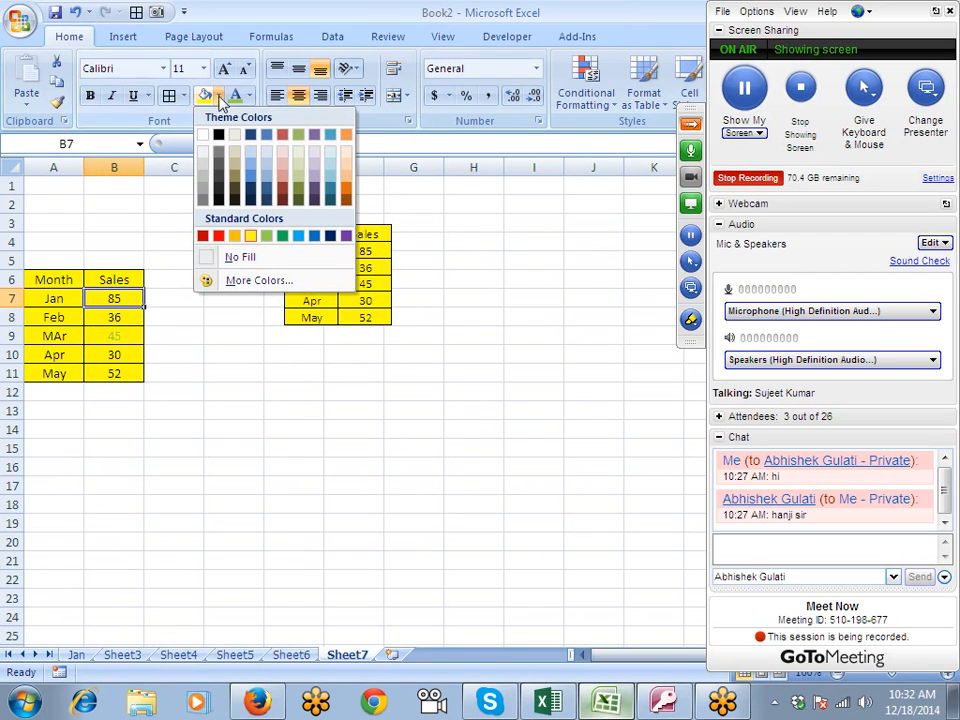
click(298, 236)
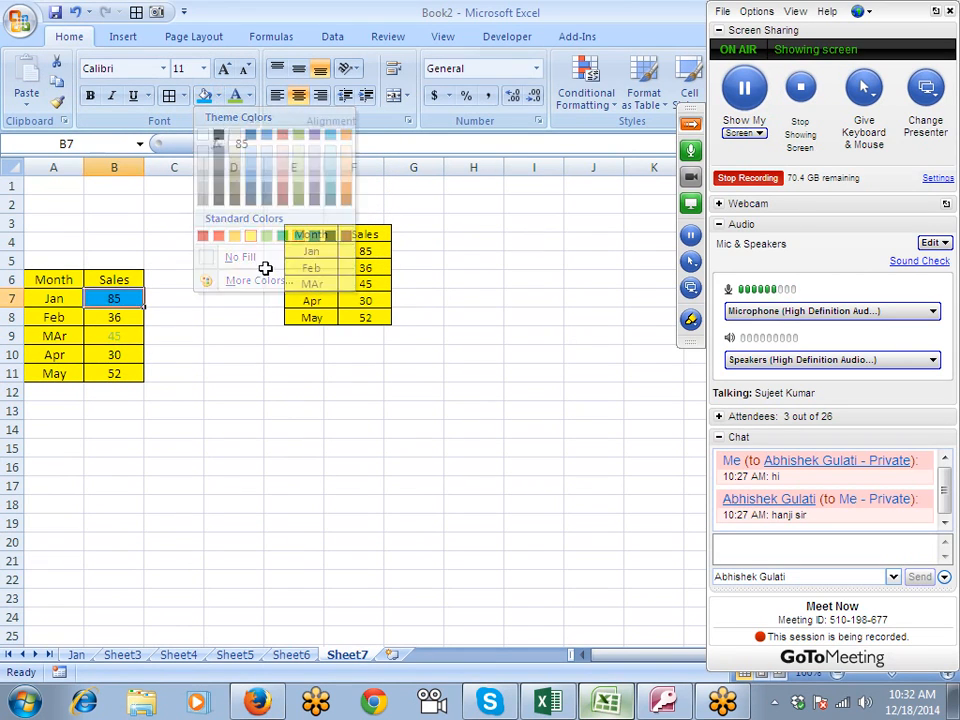
- Compare the static table picture with the recoloured source cells and delete the picture
click(256, 314)
click(298, 312)
click(125, 336)
click(316, 312)
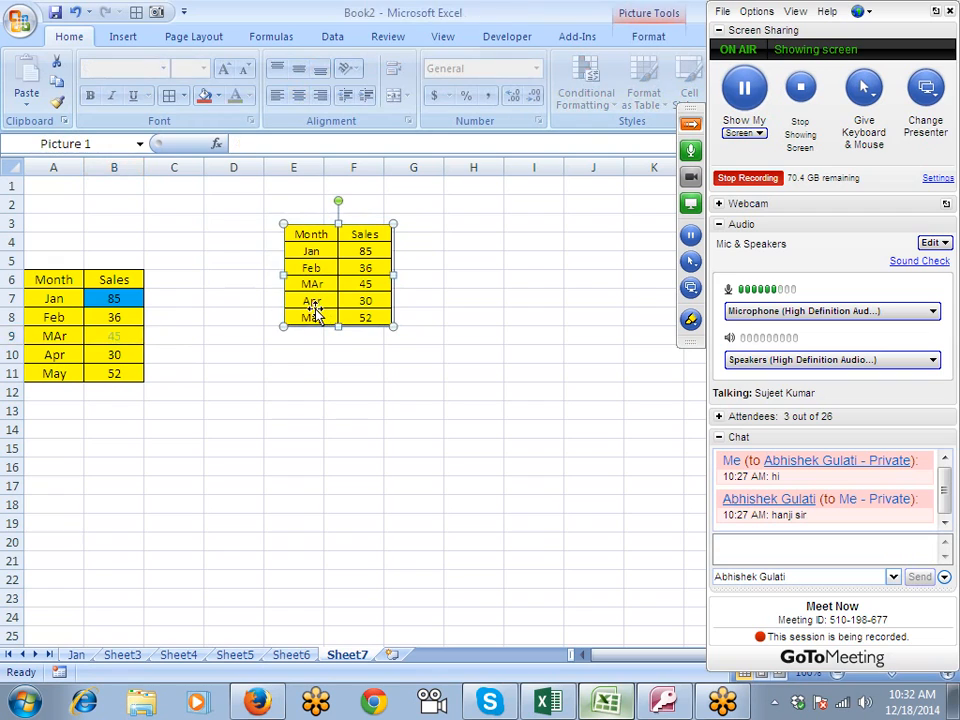
key(Delete)
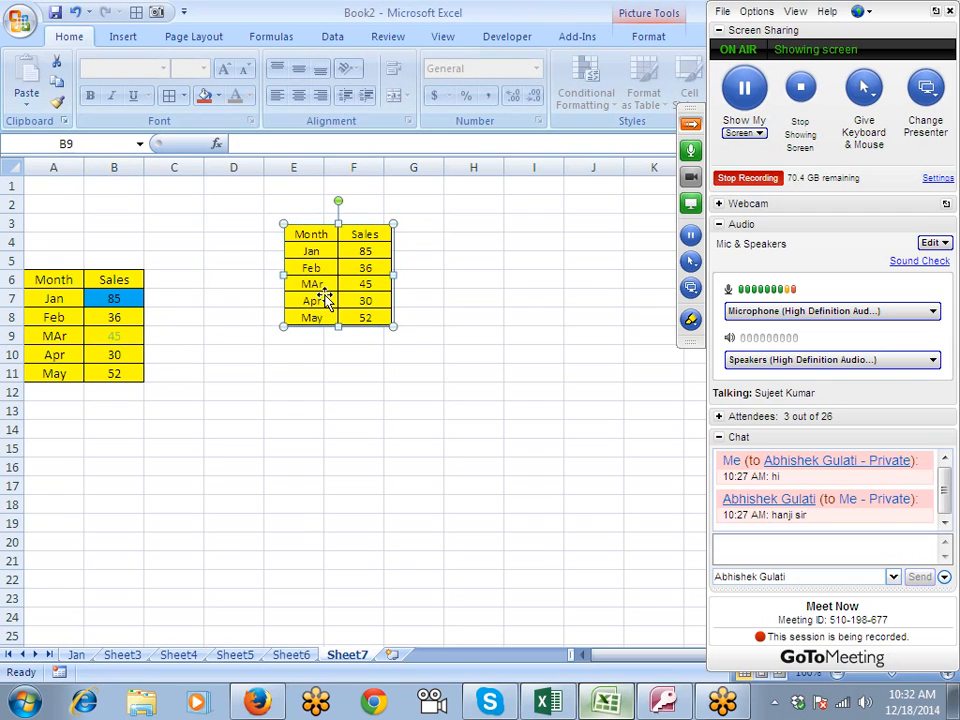
- Copy A6:B11, paste it as a linked picture at E4, and move the picture over columns G:H near row 3
drag(64, 284, 129, 369)
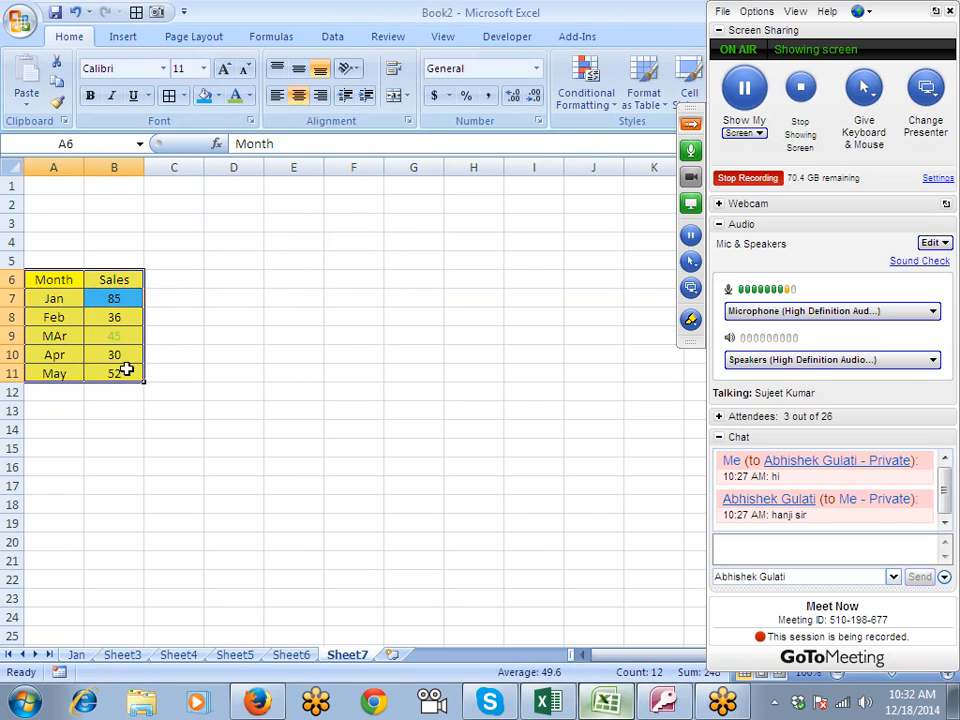
key(ctrl+c)
click(308, 246)
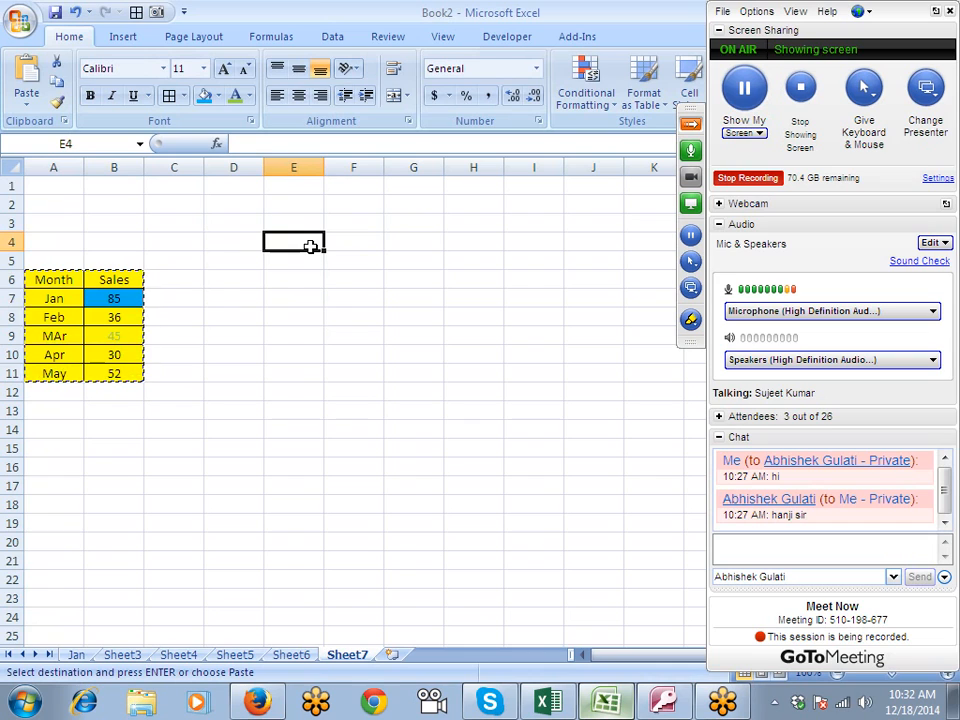
click(28, 104)
mouse_move(70, 291)
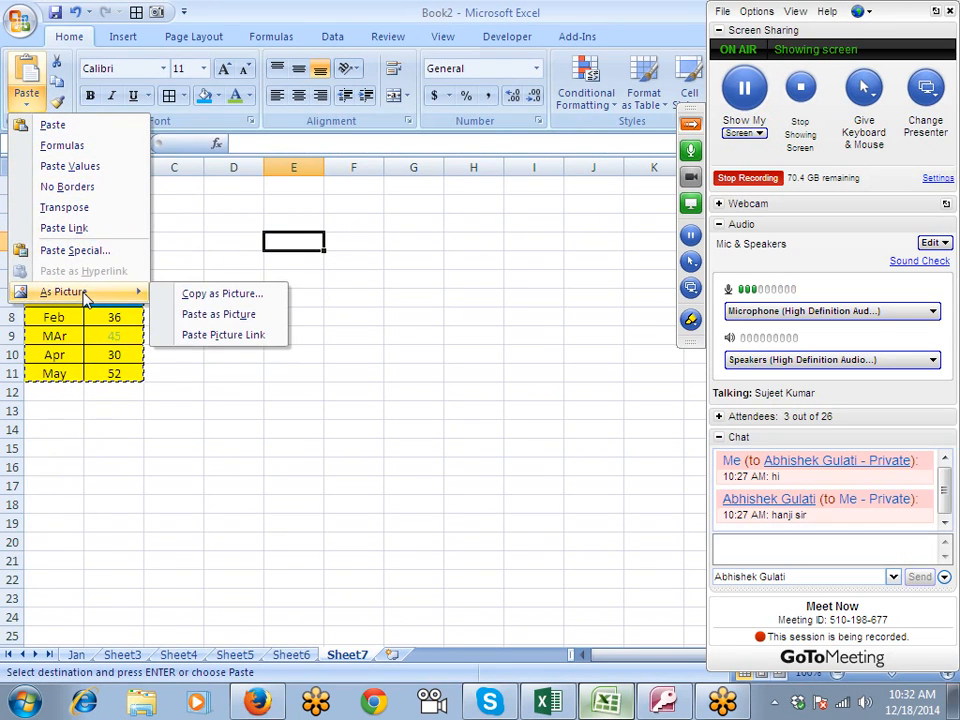
click(222, 335)
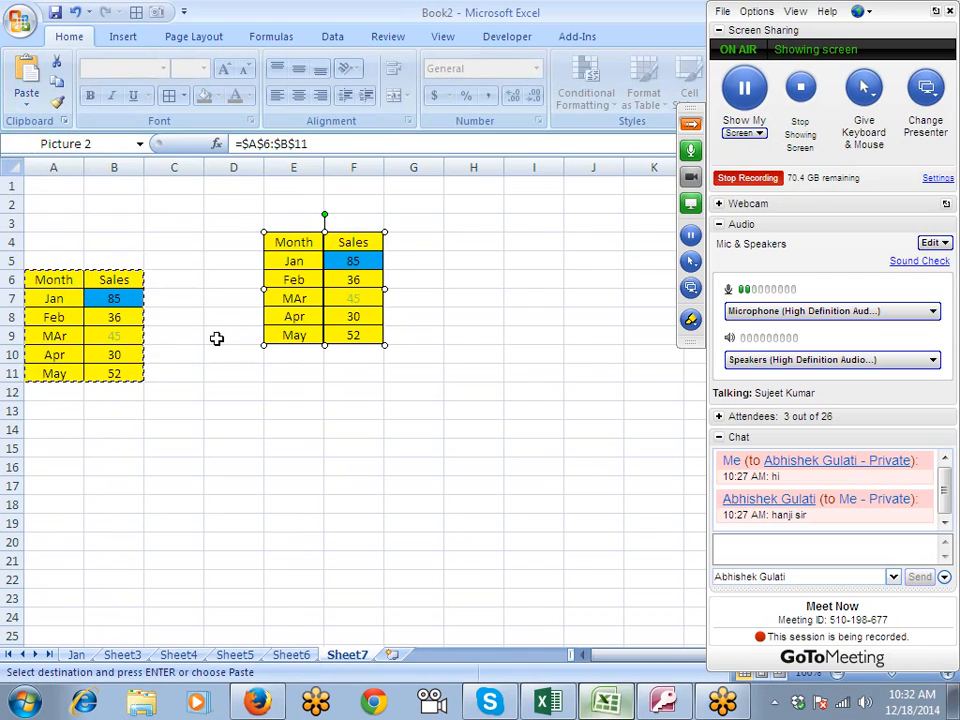
drag(343, 259, 451, 251)
click(230, 354)
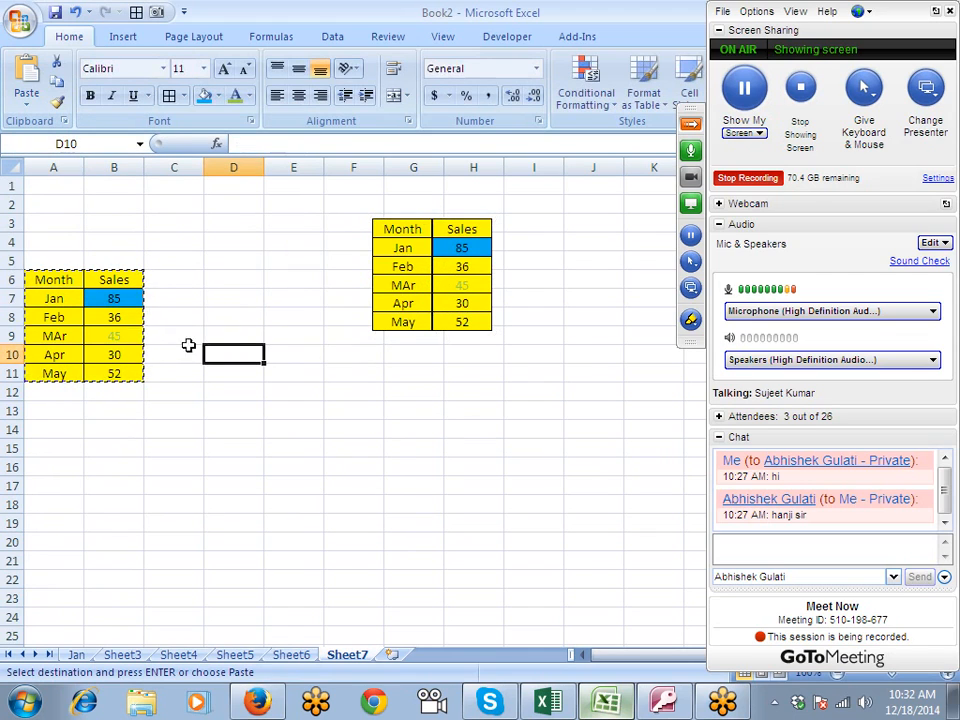
key(Escape)
- Change the Feb sales value in B8 of the source table to 360
click(120, 320)
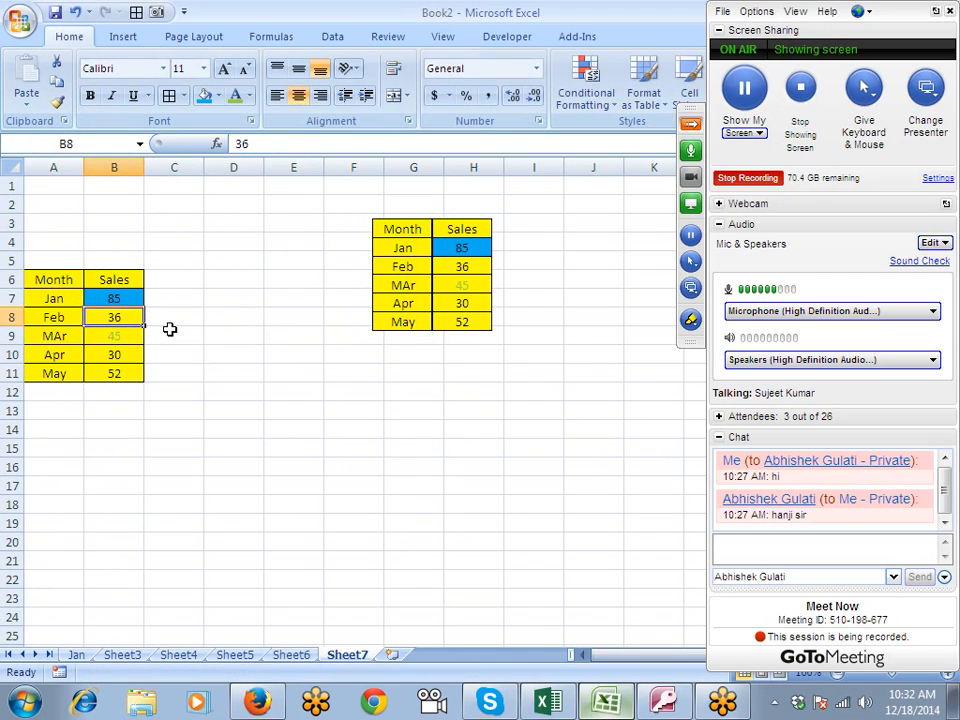
text(36)
key(Return)
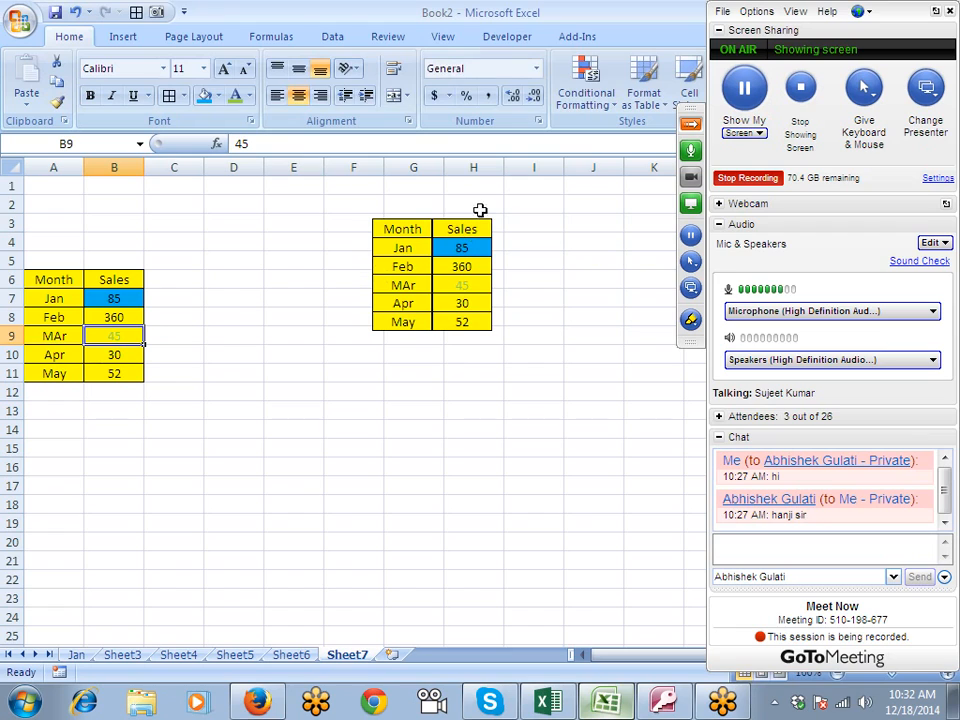
- Add a Jun row with sales of 74 below May in A12:B12 of the source table
click(476, 270)
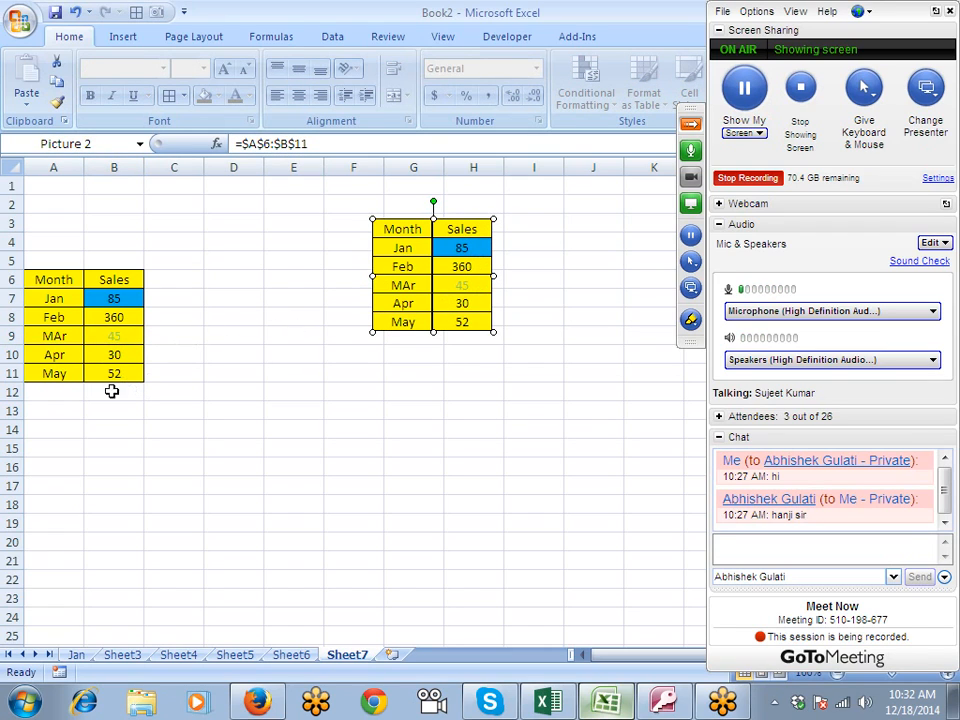
click(52, 372)
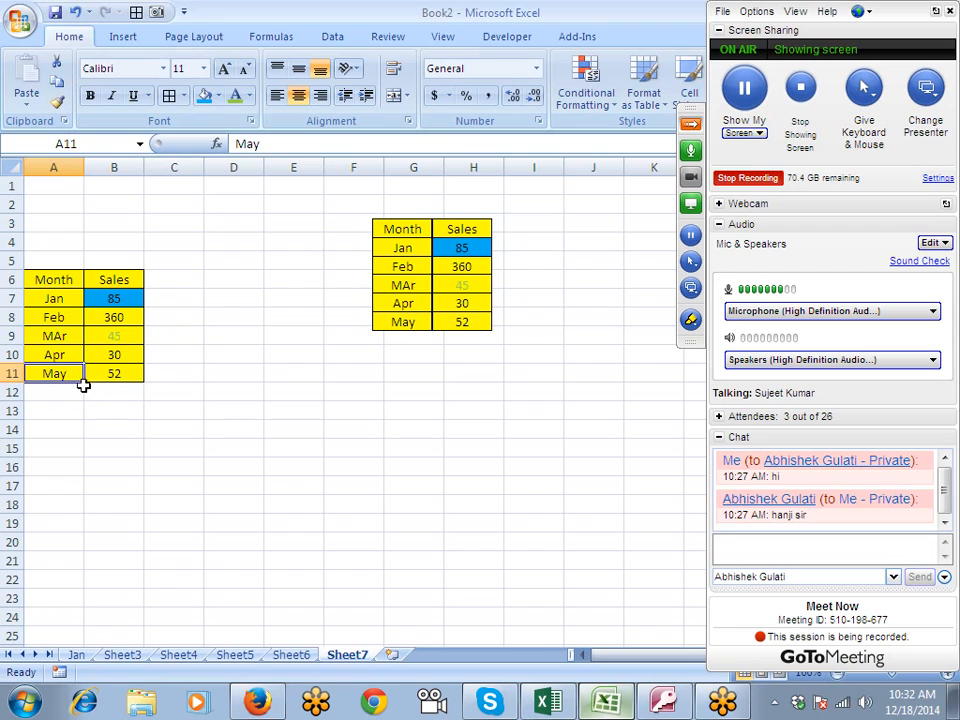
click(83, 385)
click(78, 379)
drag(83, 385, 86, 392)
click(112, 392)
text(74)
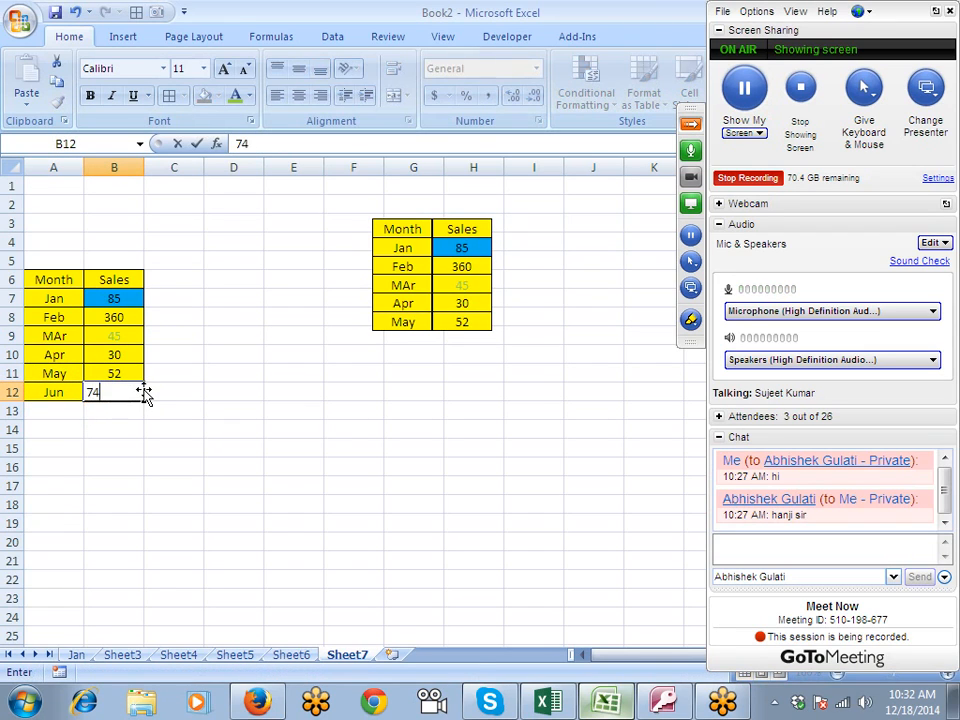
key(Return)
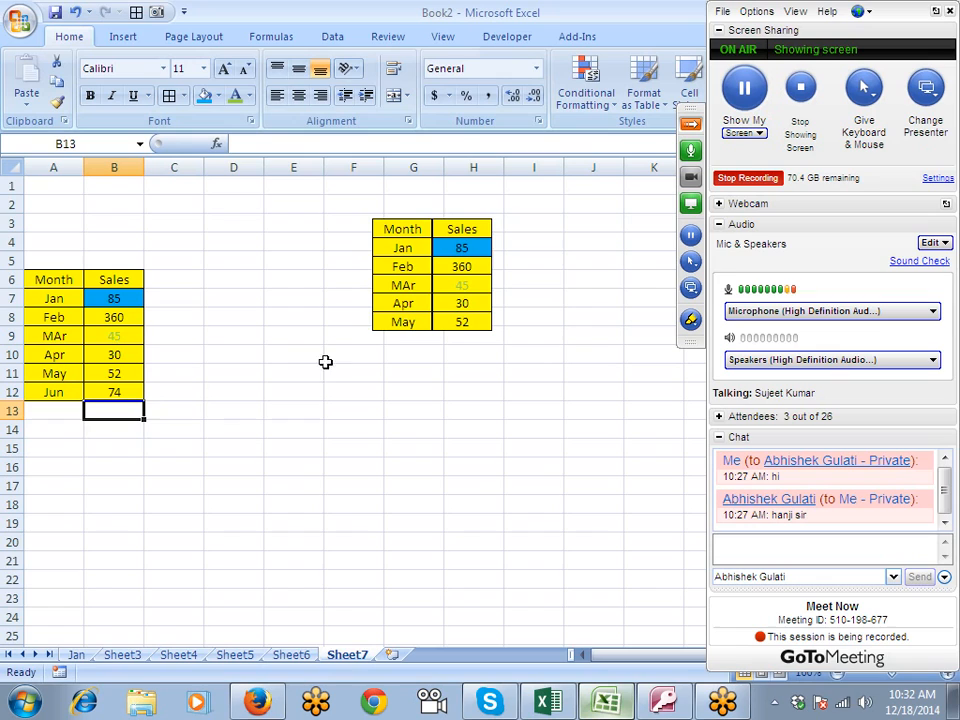
- Extend the linked picture's source reference to =$A$6:$B$12
click(409, 310)
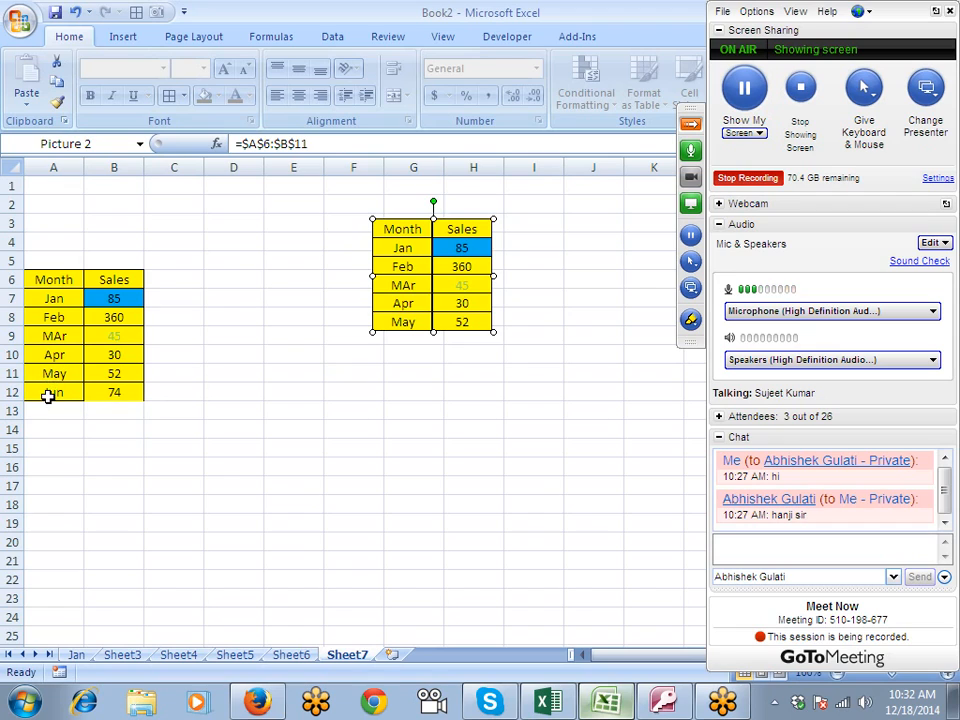
click(323, 147)
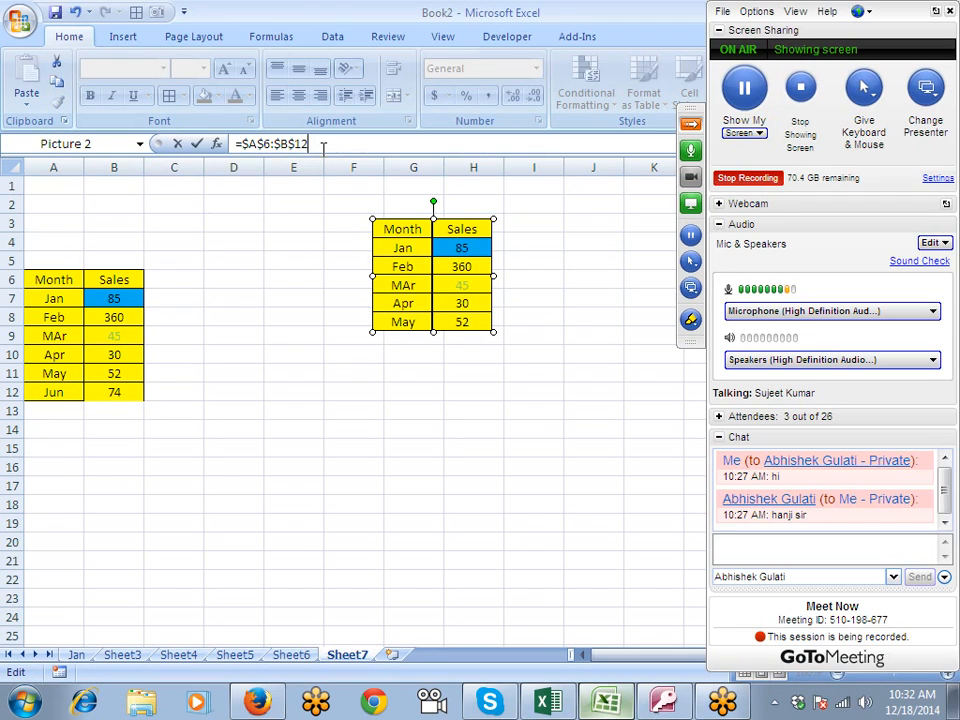
key(Return)
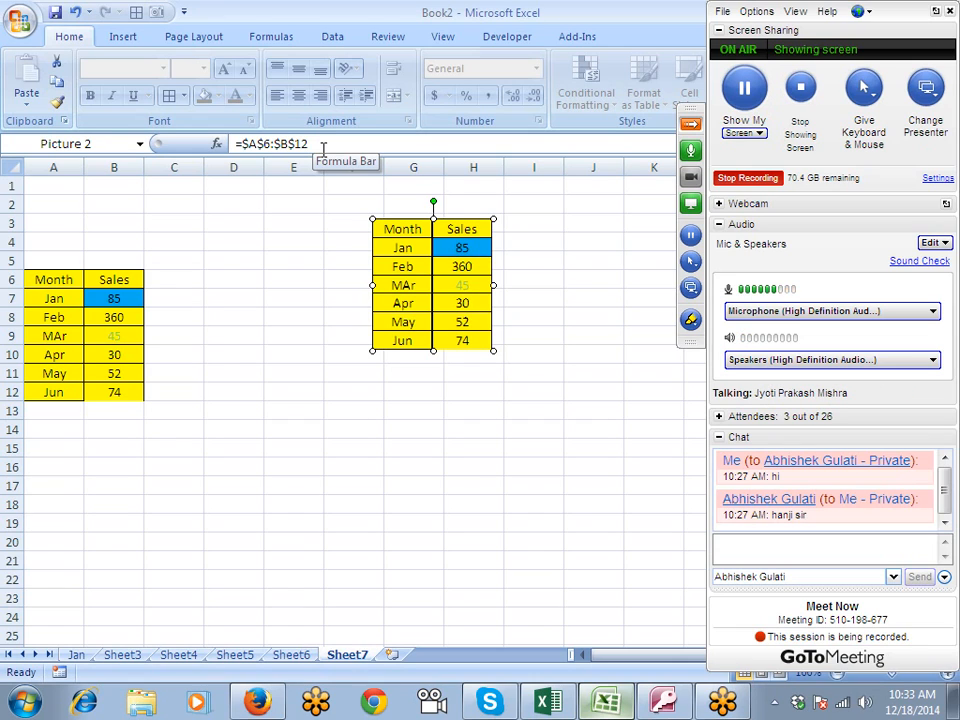
- Delete the linked picture beside the source table
click(229, 285)
click(370, 284)
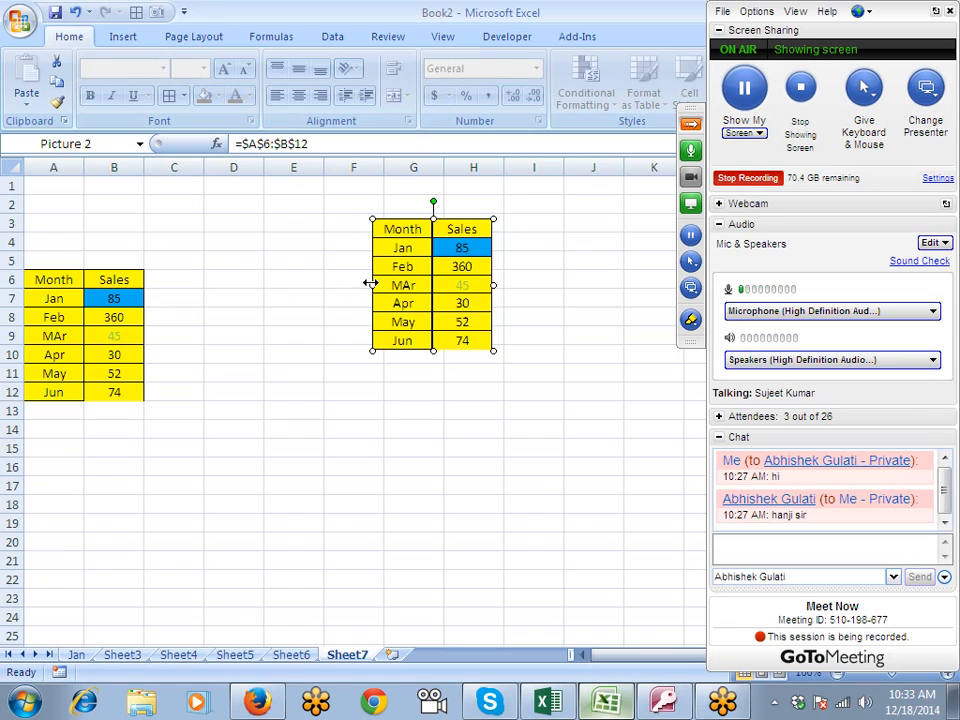
key(Delete)
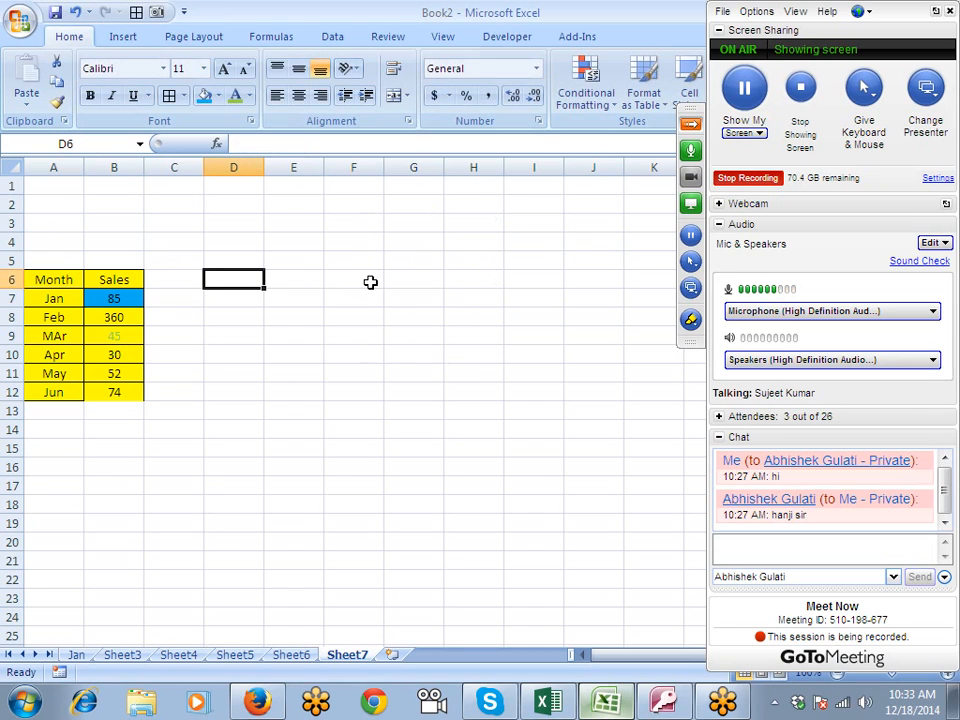
- Go to Sheet3 and display the Office Clipboard pane there
click(65, 121)
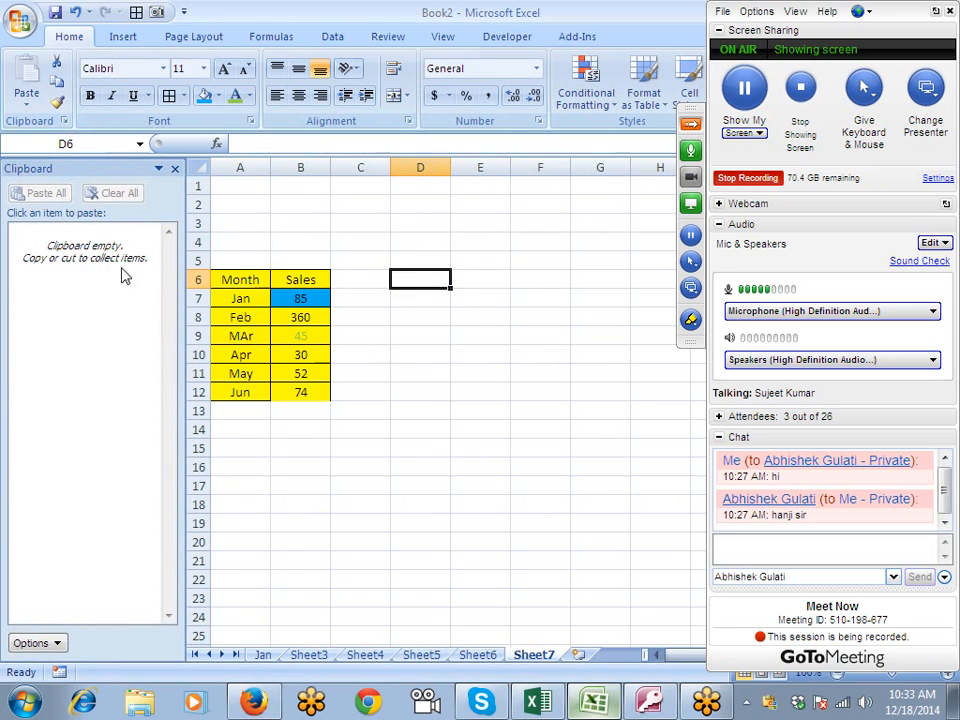
click(175, 169)
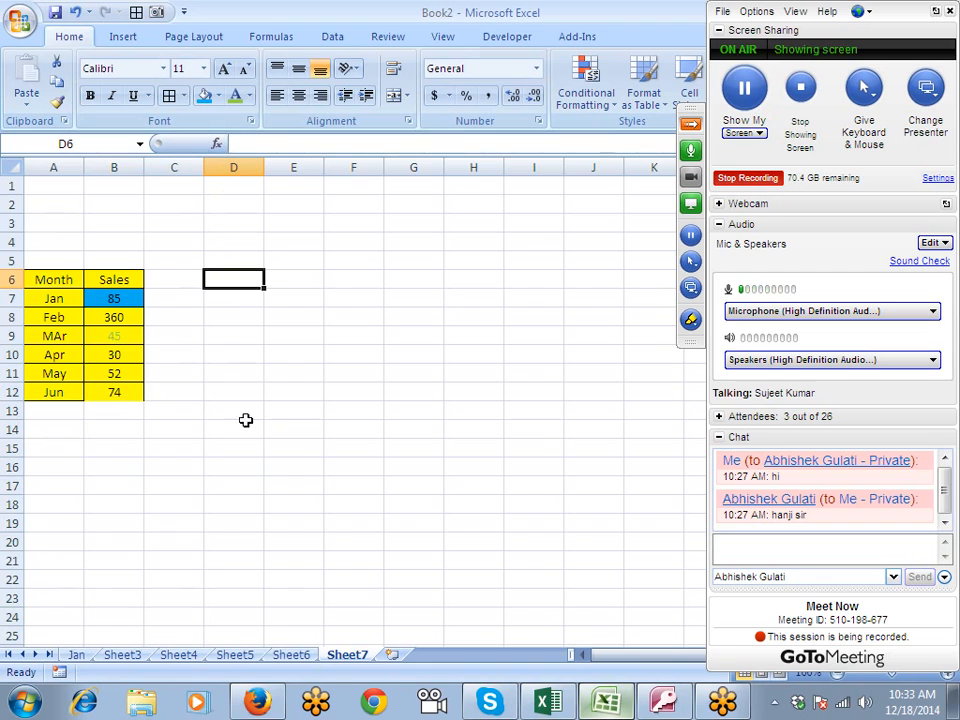
click(80, 655)
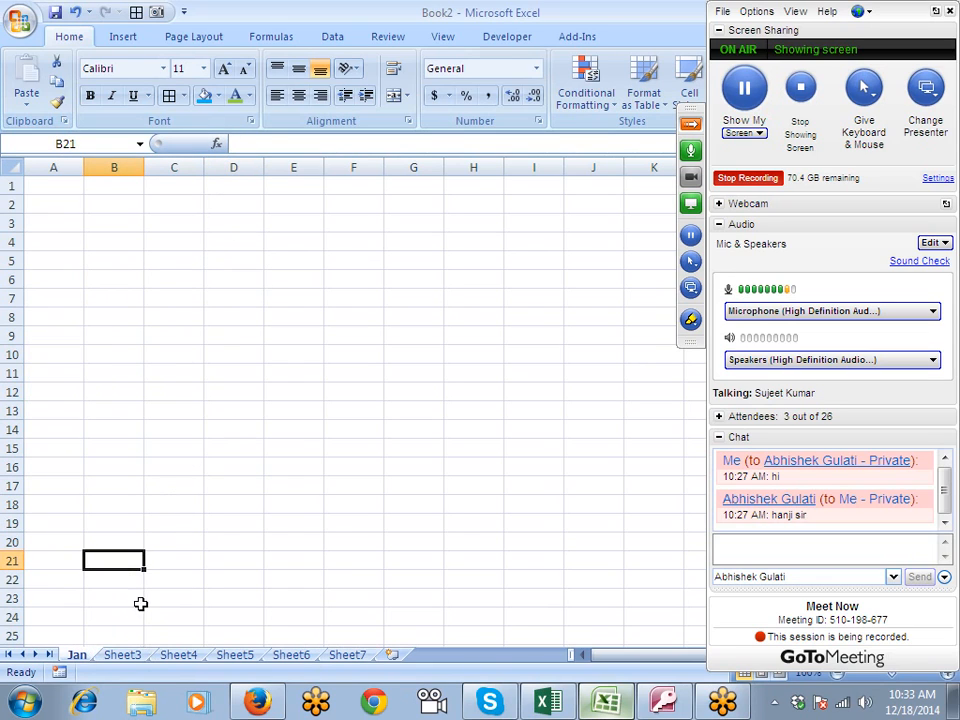
click(116, 655)
click(82, 259)
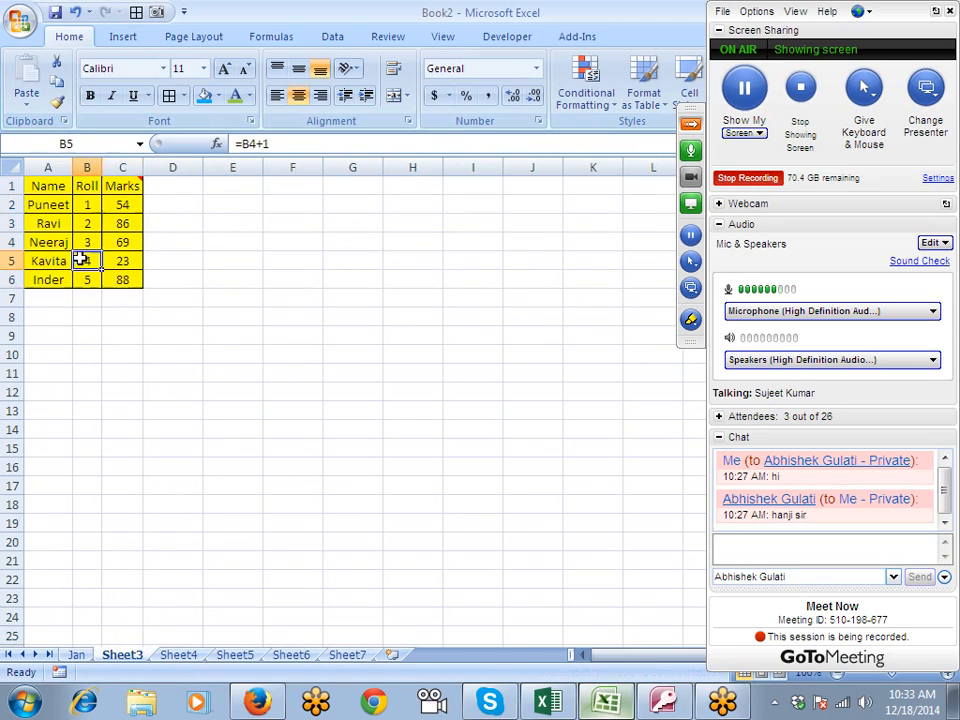
click(64, 120)
- Copy the Name, Roll and Marks table A1:C6 and paste it at F5
drag(216, 186, 304, 274)
key(ctrl+c)
click(471, 258)
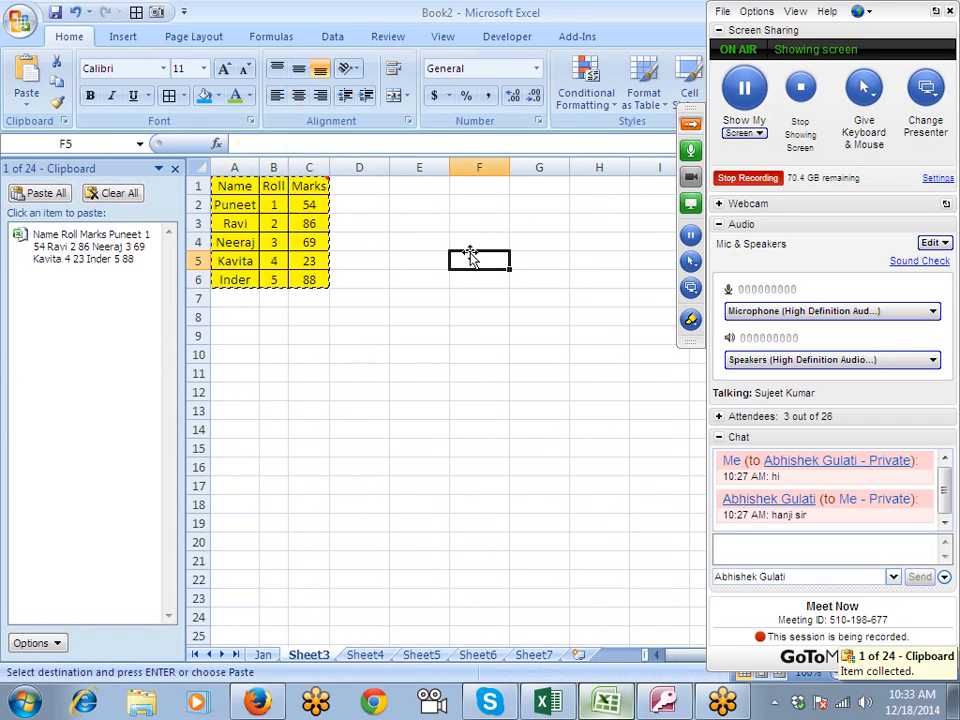
key(Return)
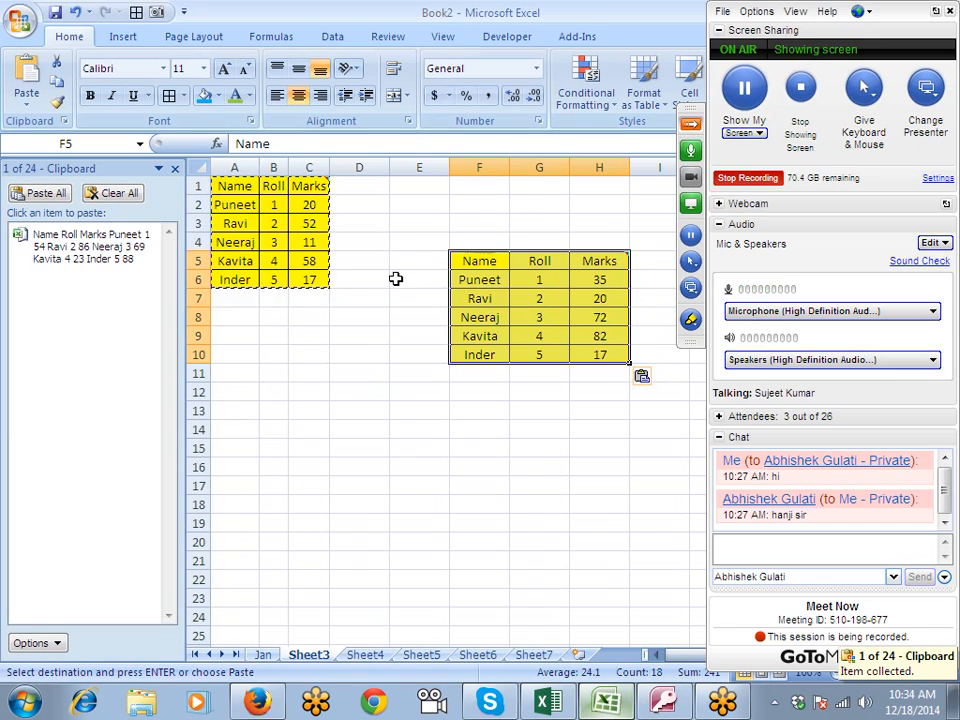
click(359, 393)
- Collect the dates in D5:D6 of Sheet4 on the clipboard by copying them
click(362, 655)
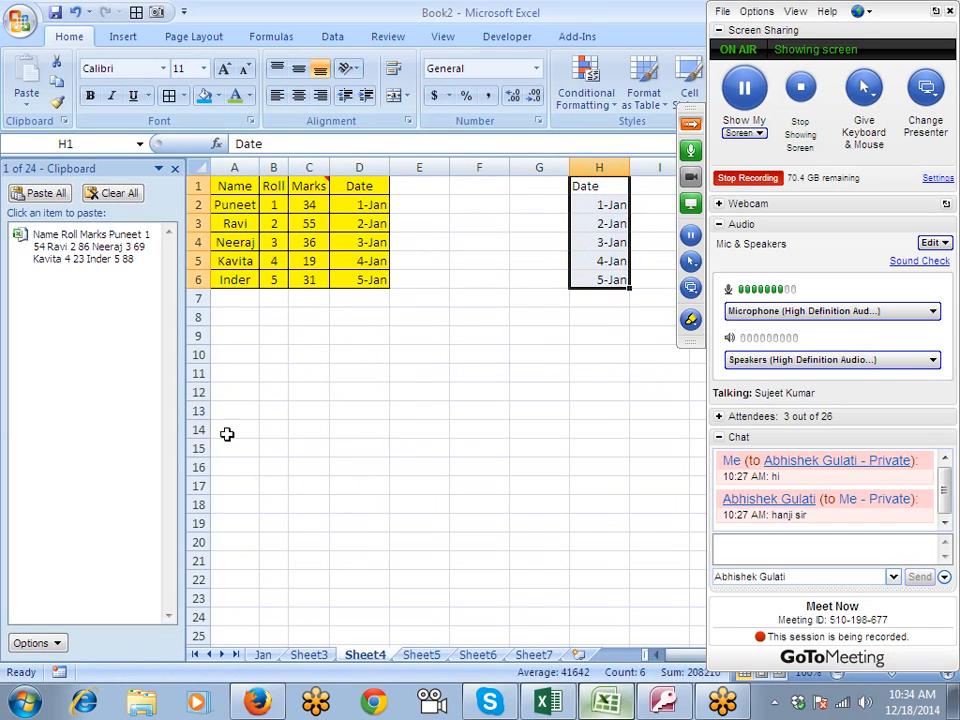
drag(355, 280, 340, 256)
key(ctrl+c)
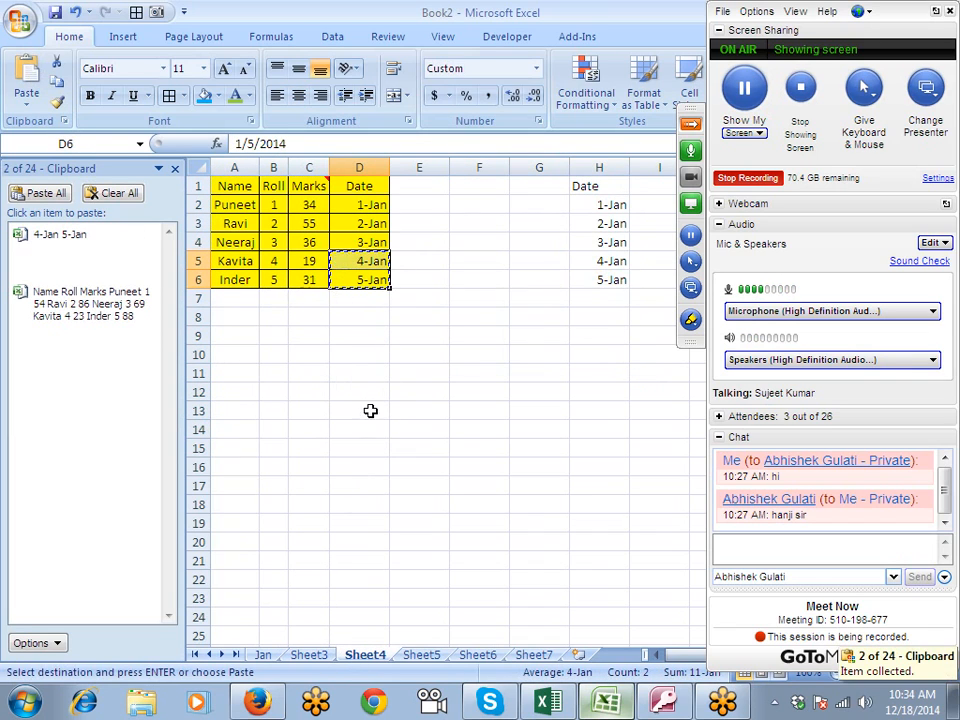
- Copy the number range B7:D11 on Sheet5 to the clipboard
click(421, 655)
drag(298, 299, 430, 388)
key(ctrl+c)
click(400, 503)
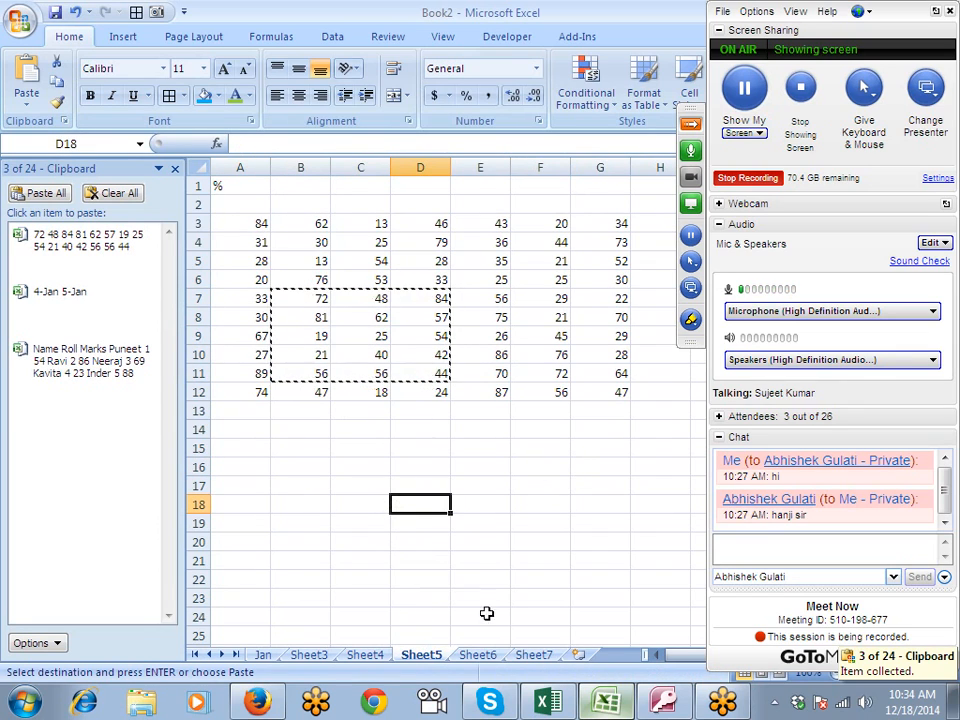
- Insert a new worksheet, paste the collected Name, Roll and Marks table at A1, and clear all clipboard items
click(578, 656)
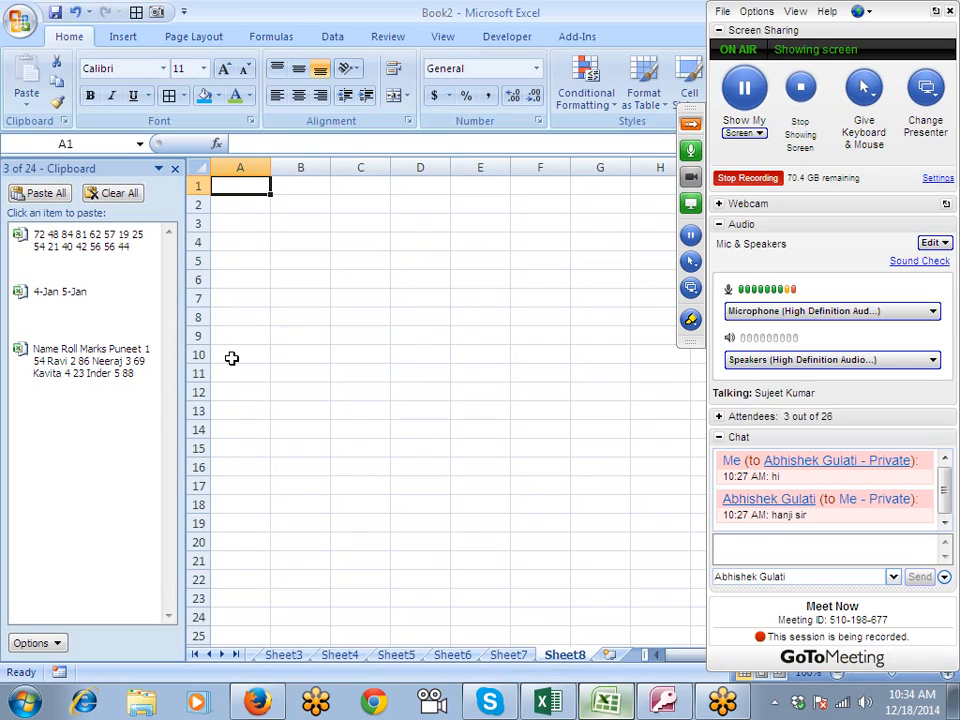
click(108, 370)
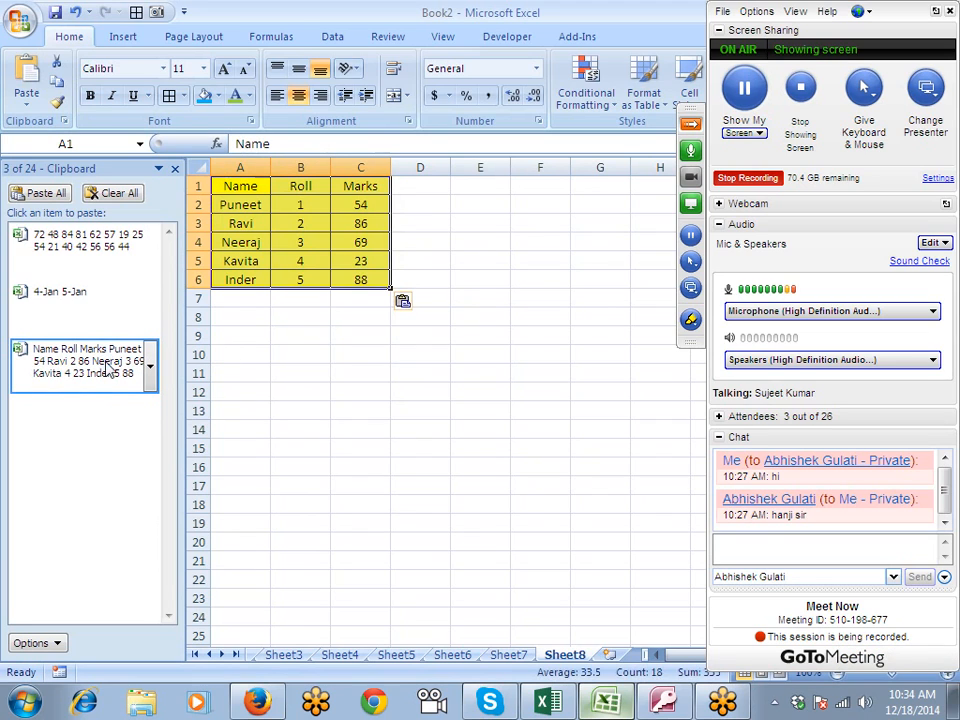
click(113, 193)
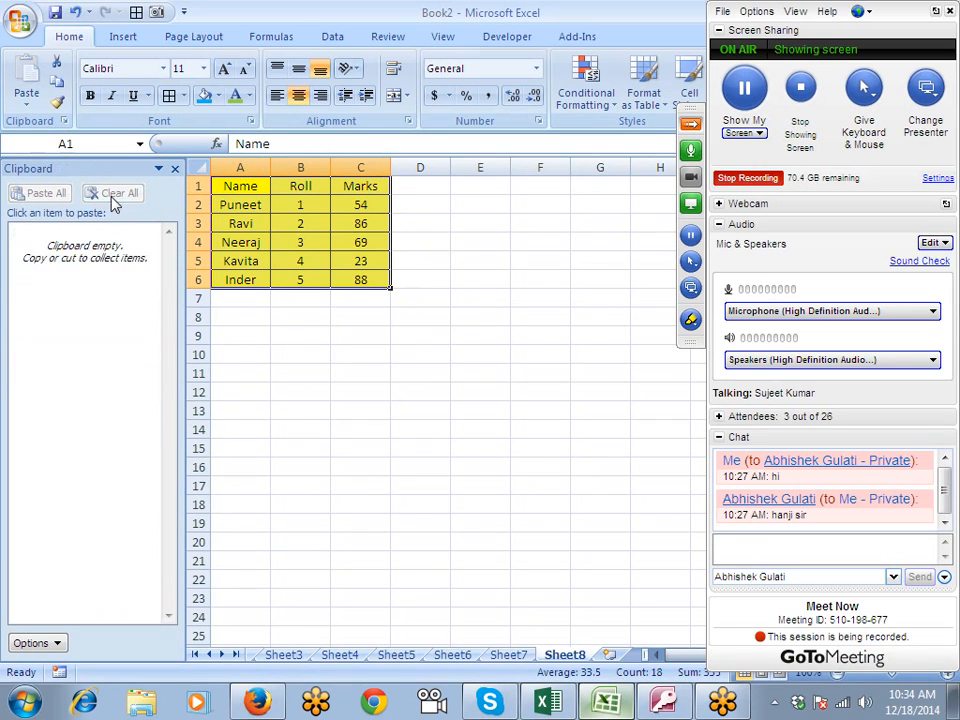
- Delete columns A:C holding the pasted table on Sheet8
click(480, 373)
drag(408, 307, 178, 191)
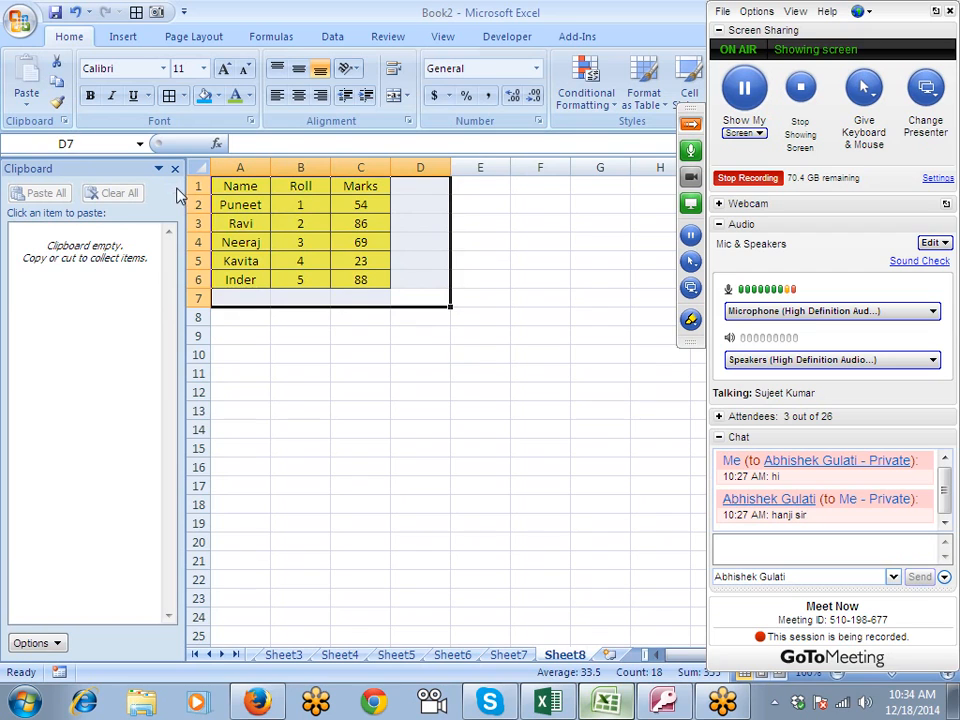
click(340, 242)
drag(240, 167, 364, 167)
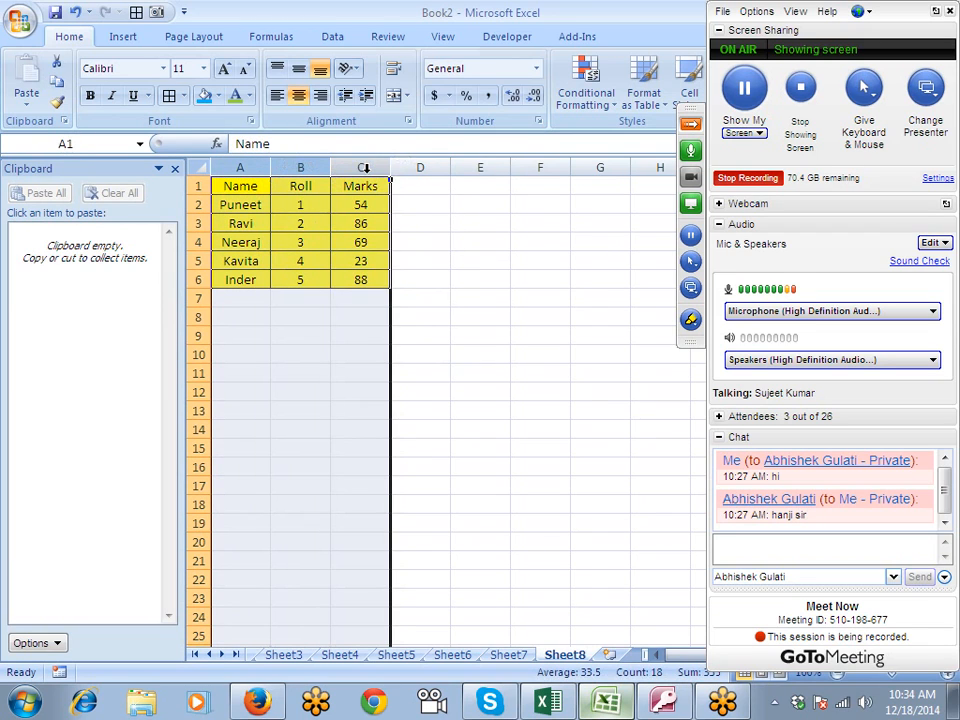
right_click(368, 170)
click(416, 291)
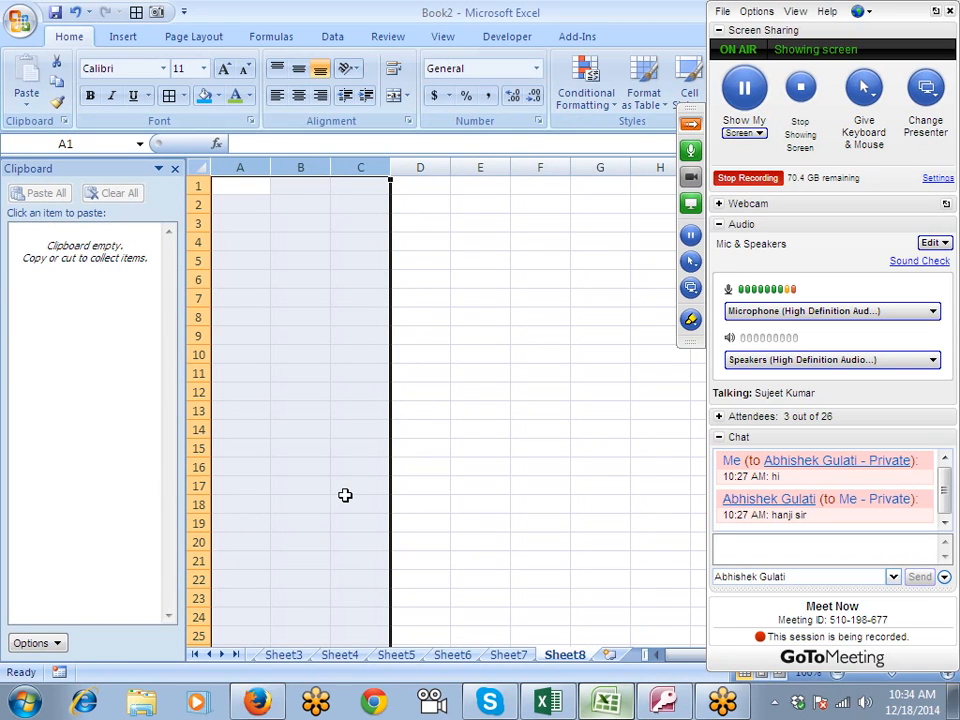
- Open the recent workbook Data and autofit its Date column F
click(283, 655)
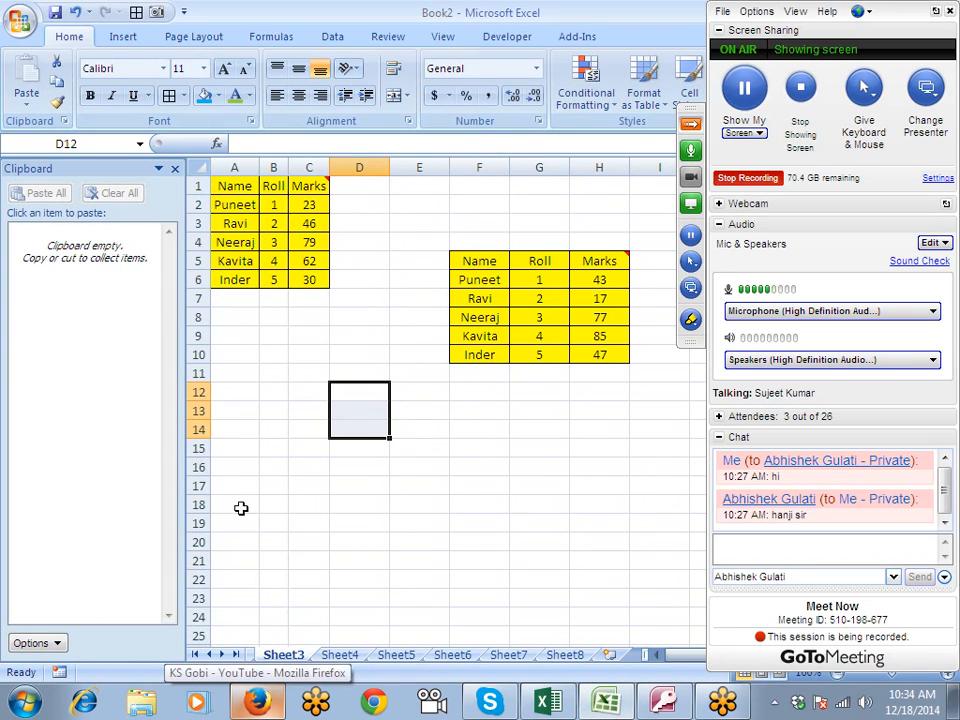
click(20, 20)
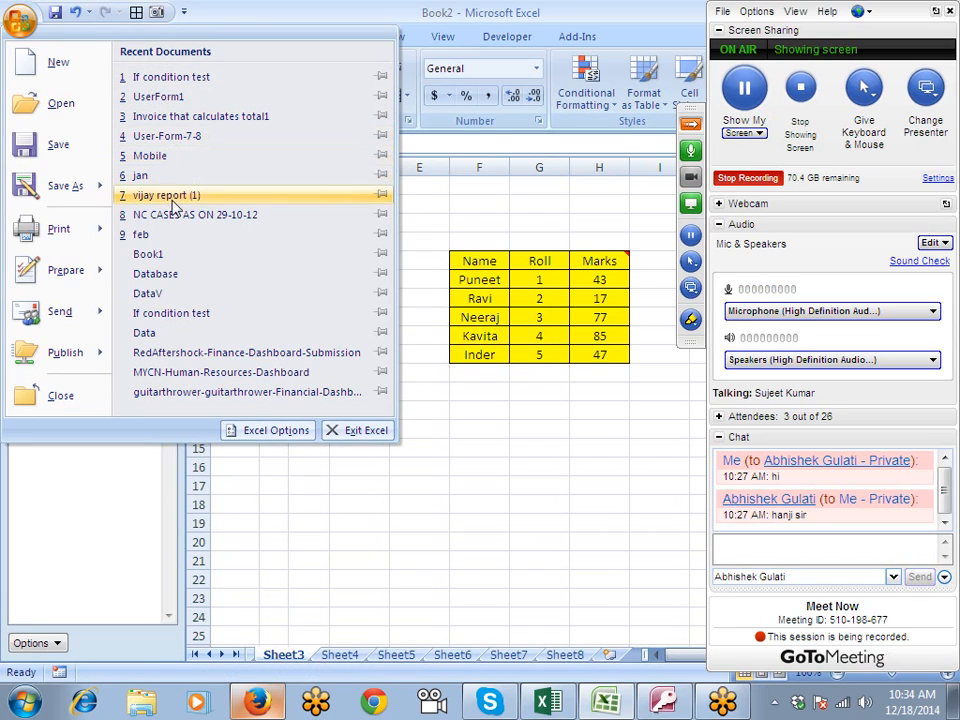
click(168, 333)
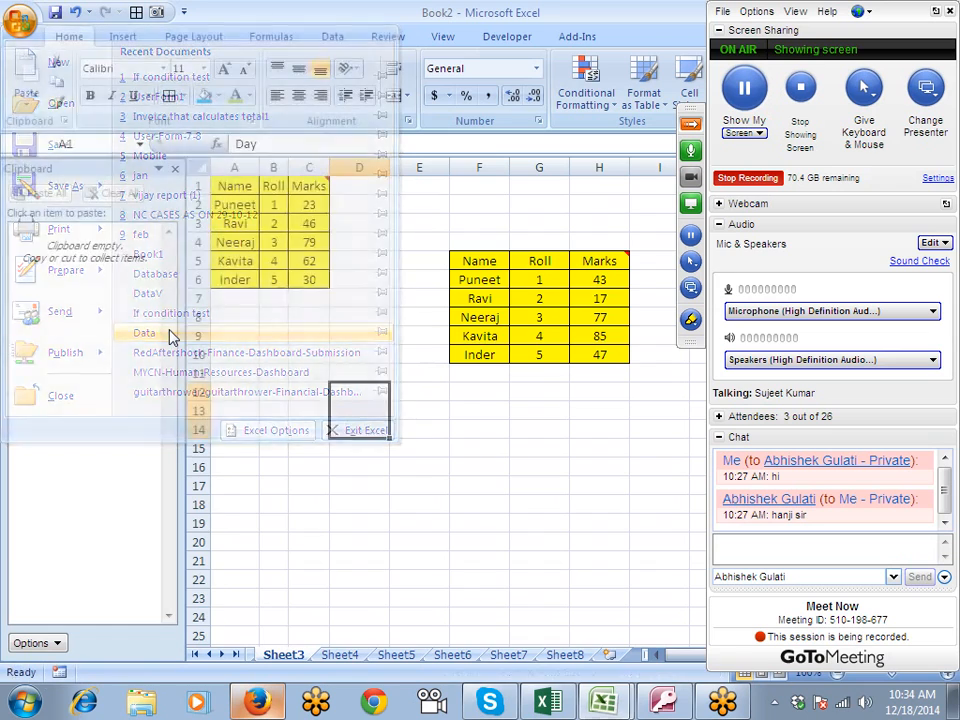
click(248, 201)
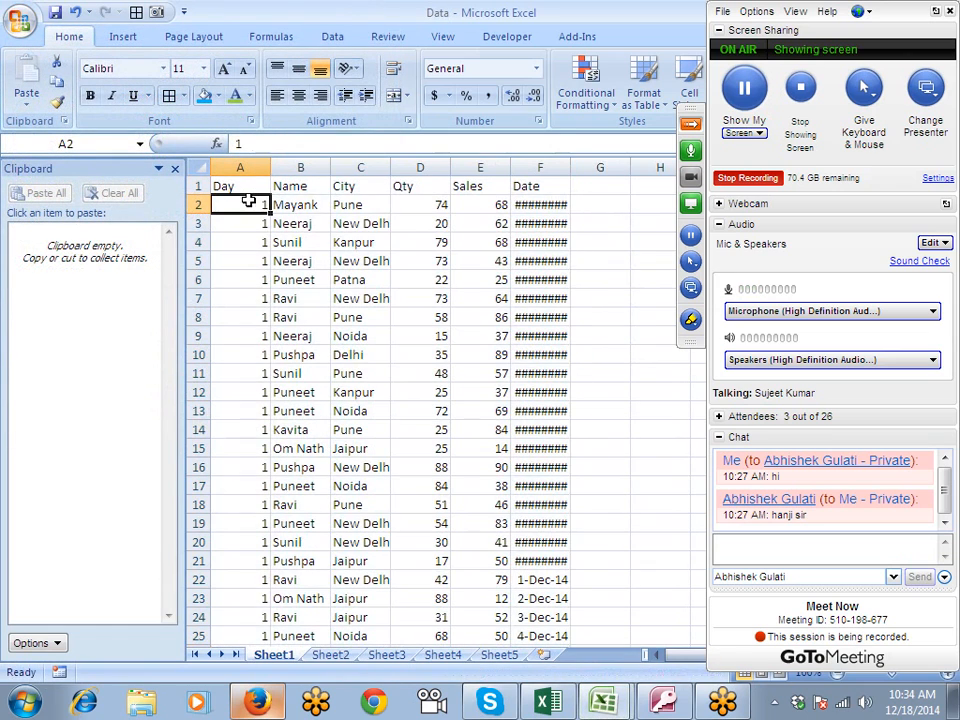
double_click(569, 167)
- Copy A1:F22 of the Data workbook and paste it at A1 on Sheet1 of a new workbook
drag(250, 186, 540, 568)
key(ctrl+c)
key(ctrl+n)
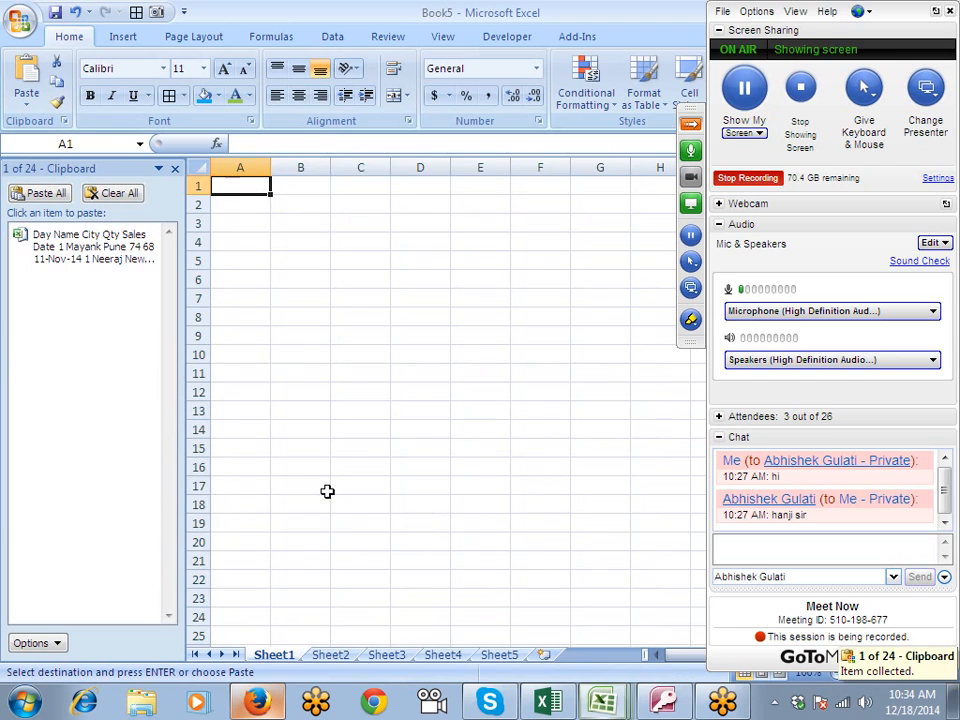
key(ctrl+v)
- Paste the same copied data at A1 on Sheet2, Sheet3, Sheet4 and Sheet5
click(330, 655)
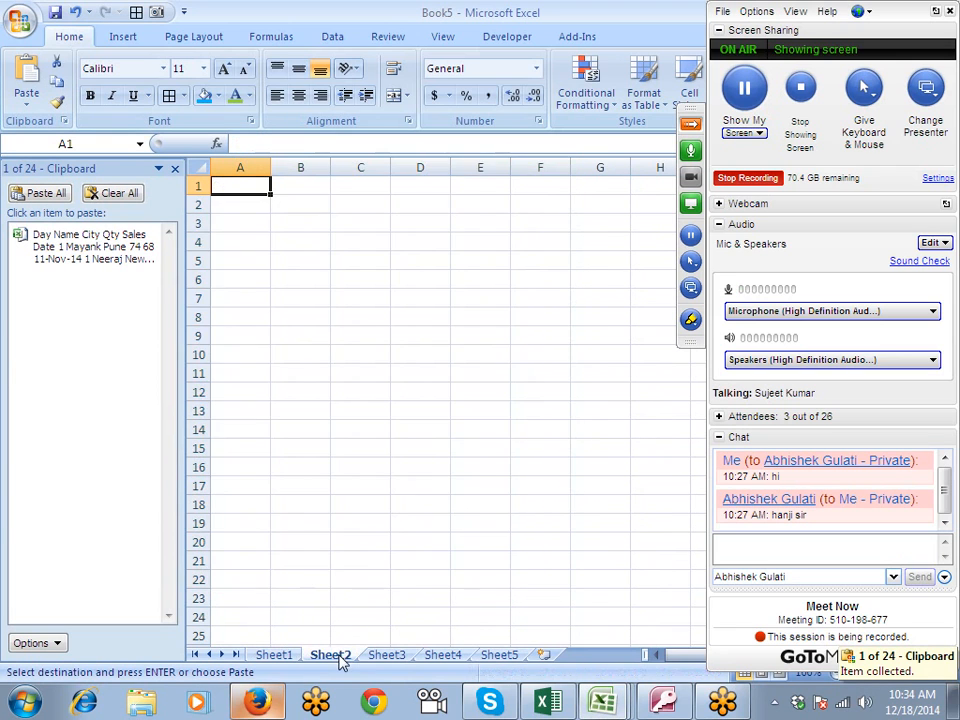
key(ctrl+v)
click(390, 656)
key(ctrl+v)
click(443, 655)
key(ctrl+v)
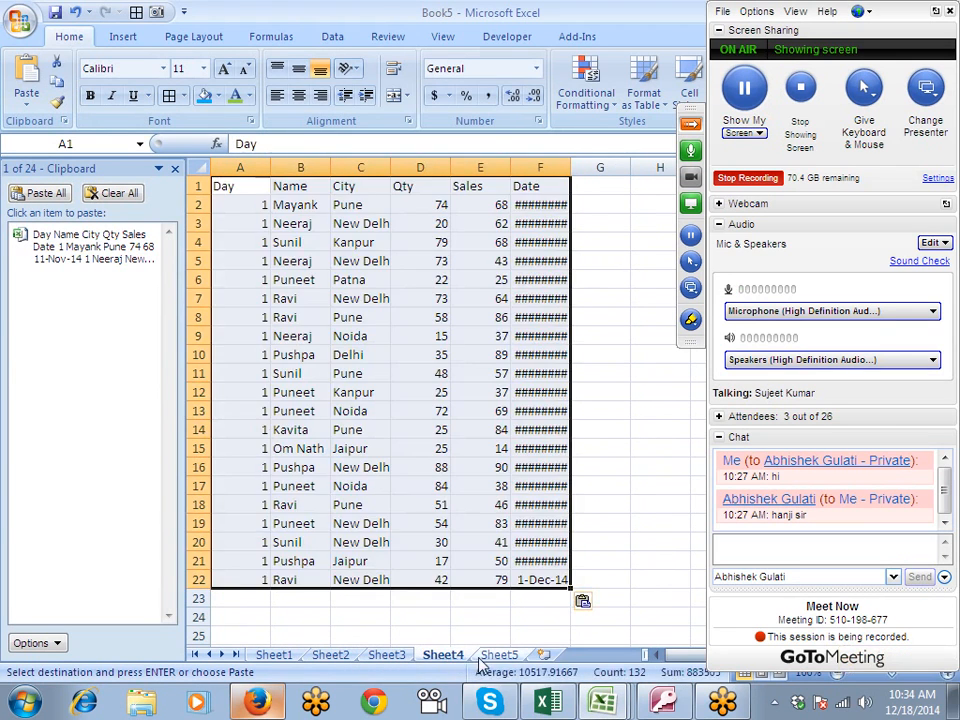
click(495, 655)
key(ctrl+v)
- End copy mode, clear all collected clipboard items and close the Clipboard pane
key(Escape)
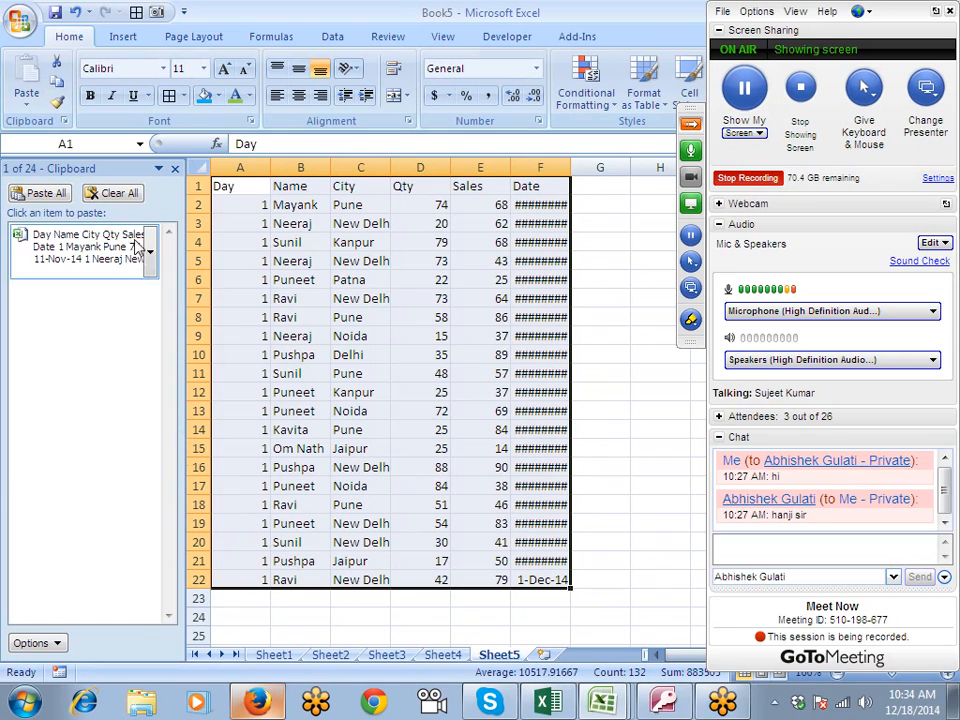
click(137, 197)
click(175, 169)
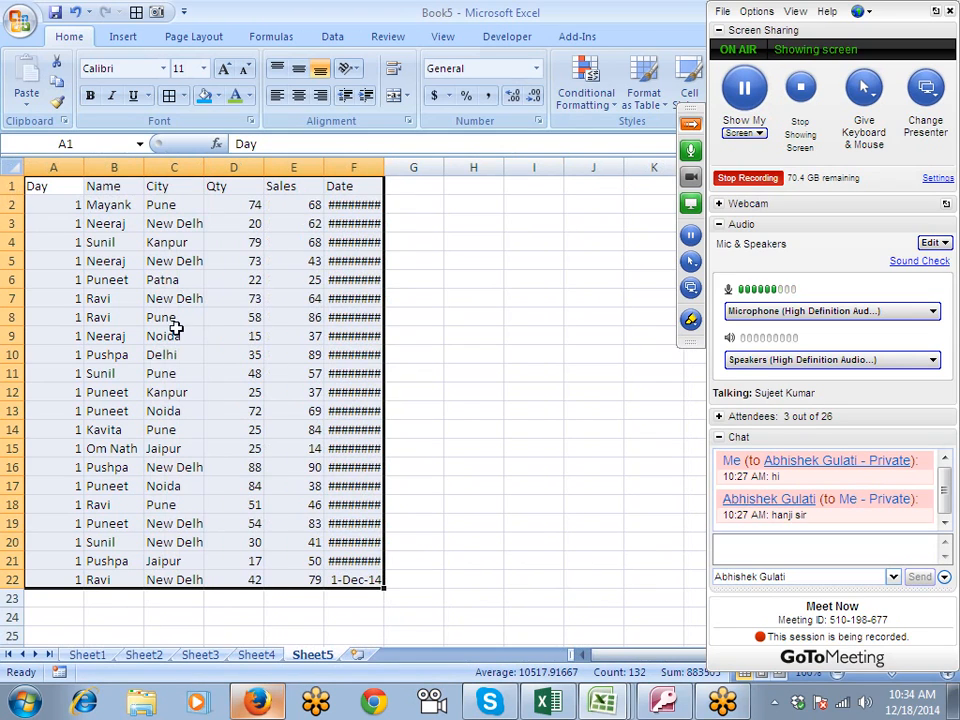
- Review the pasted data on each worksheet from Sheet1 to Sheet5
click(196, 657)
click(135, 657)
click(82, 657)
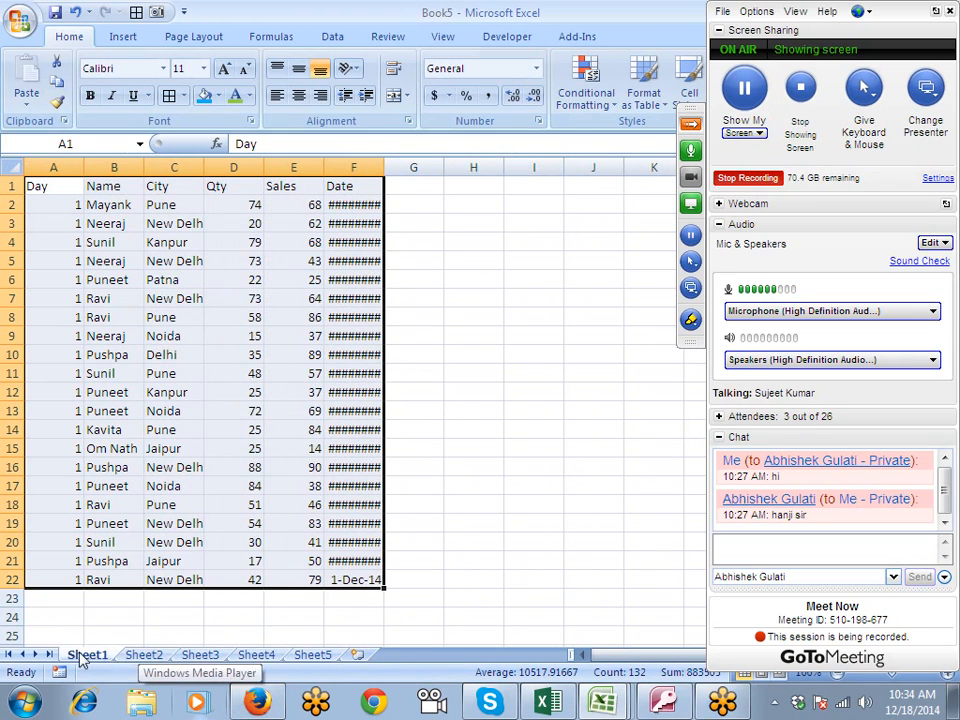
click(150, 657)
click(205, 657)
click(256, 657)
click(318, 659)
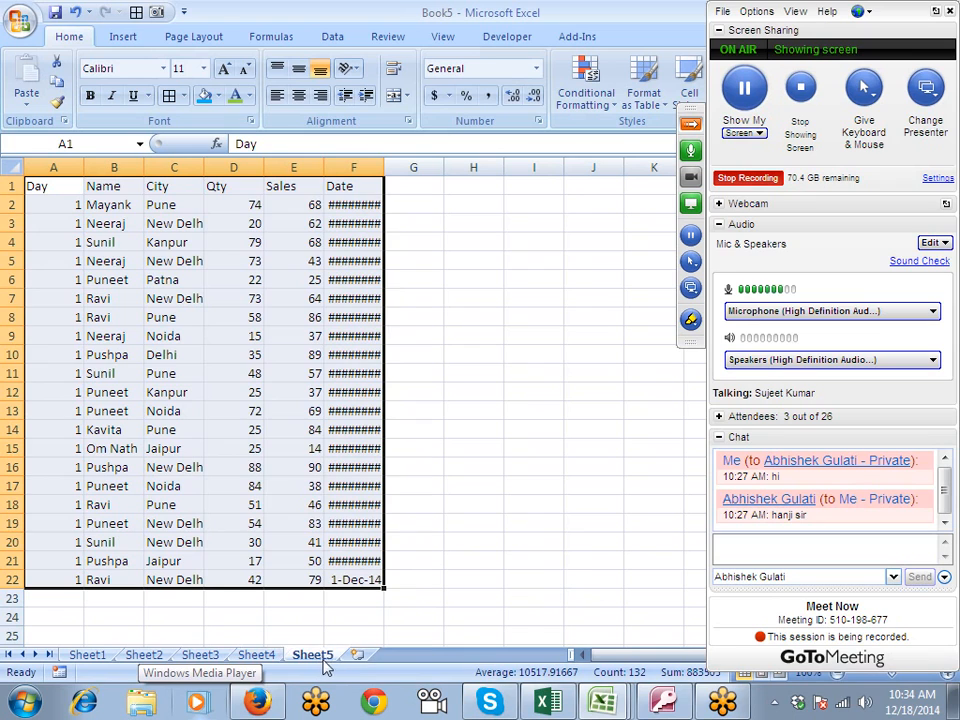
- Add a new worksheet, Sheet6, and paste a copy of Sheet1's data at A1 on it
click(356, 656)
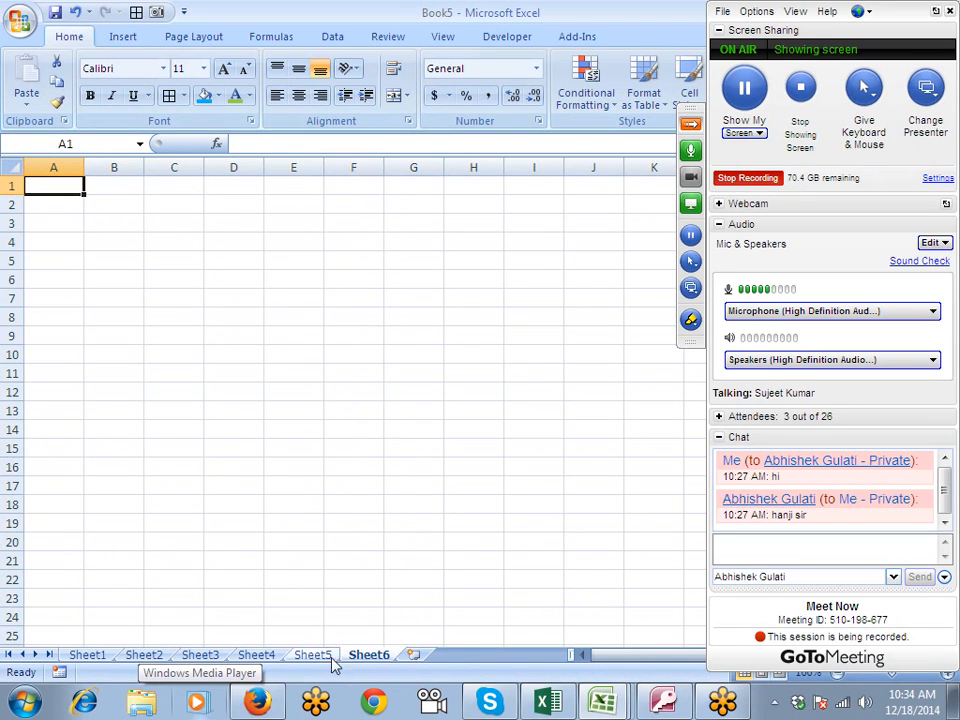
click(90, 657)
key(ctrl+c)
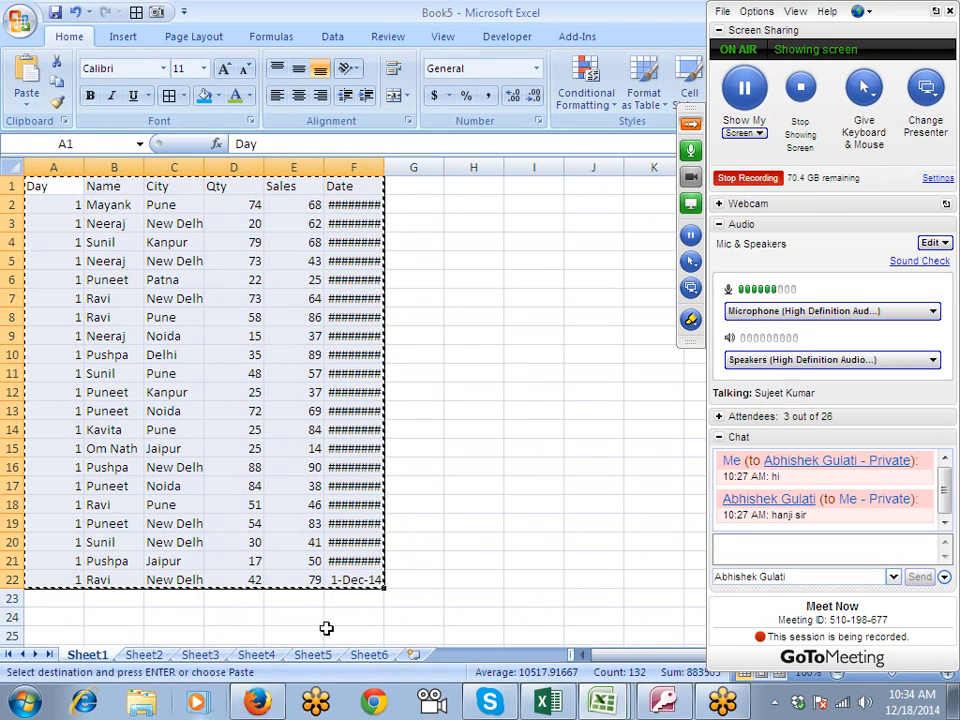
click(369, 655)
key(ctrl+v)
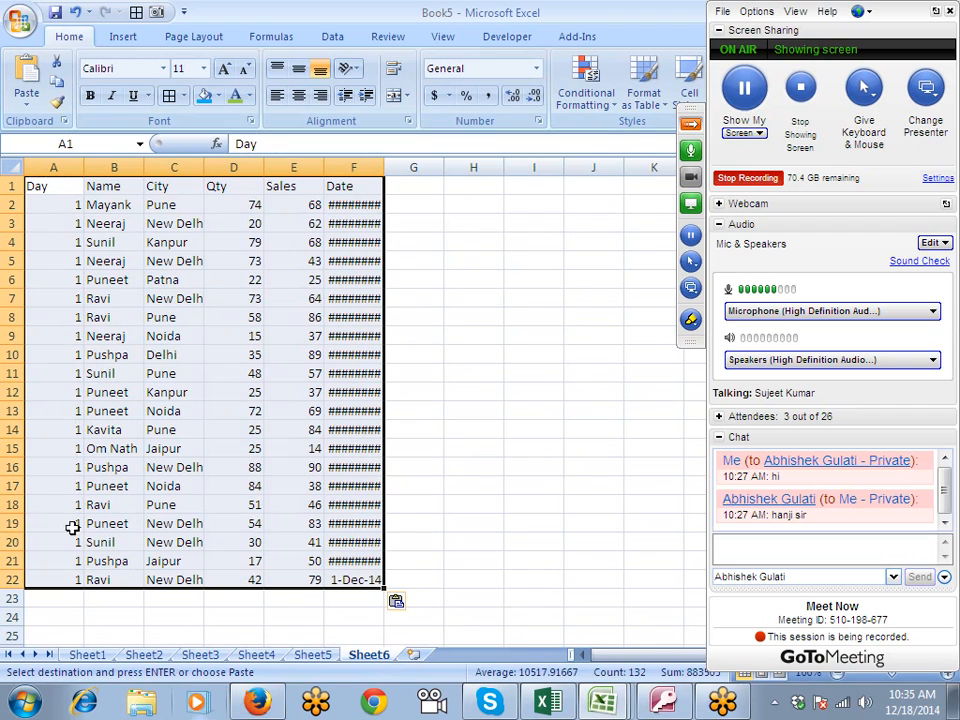
- Paste the data block again below the existing rows on Sheet6, starting at A23
click(143, 655)
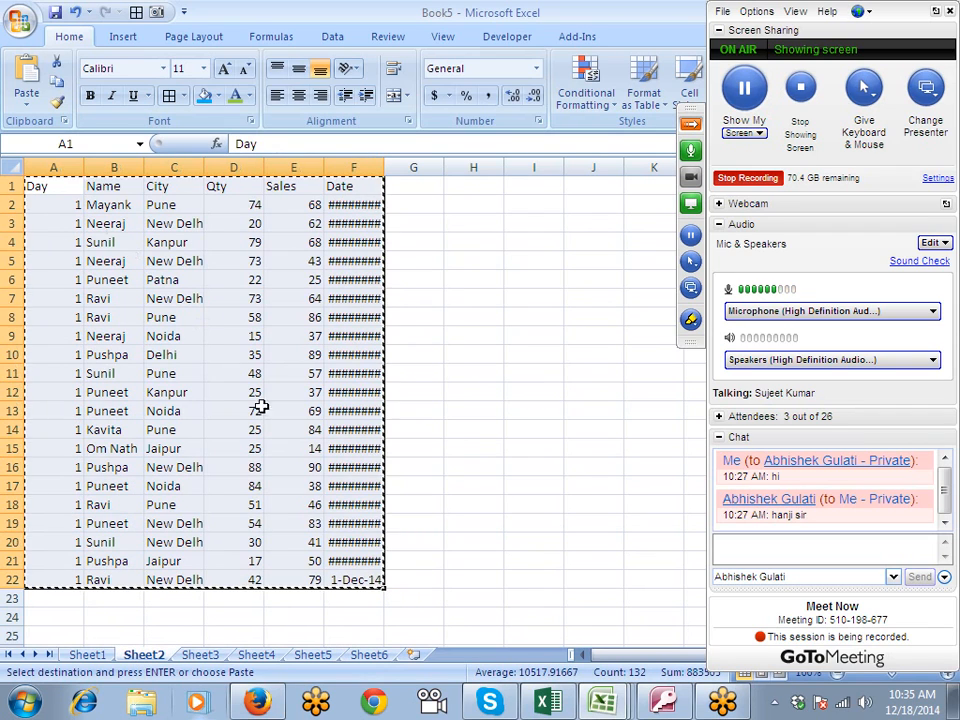
click(369, 655)
click(72, 596)
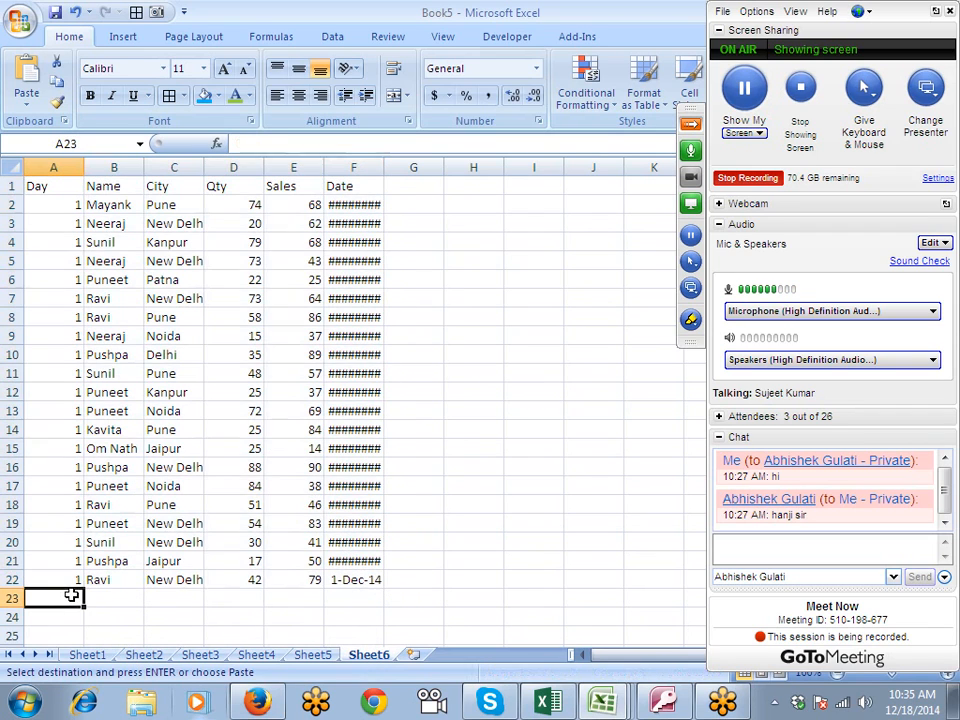
key(ctrl+v)
scroll(76, 590, down, 3)
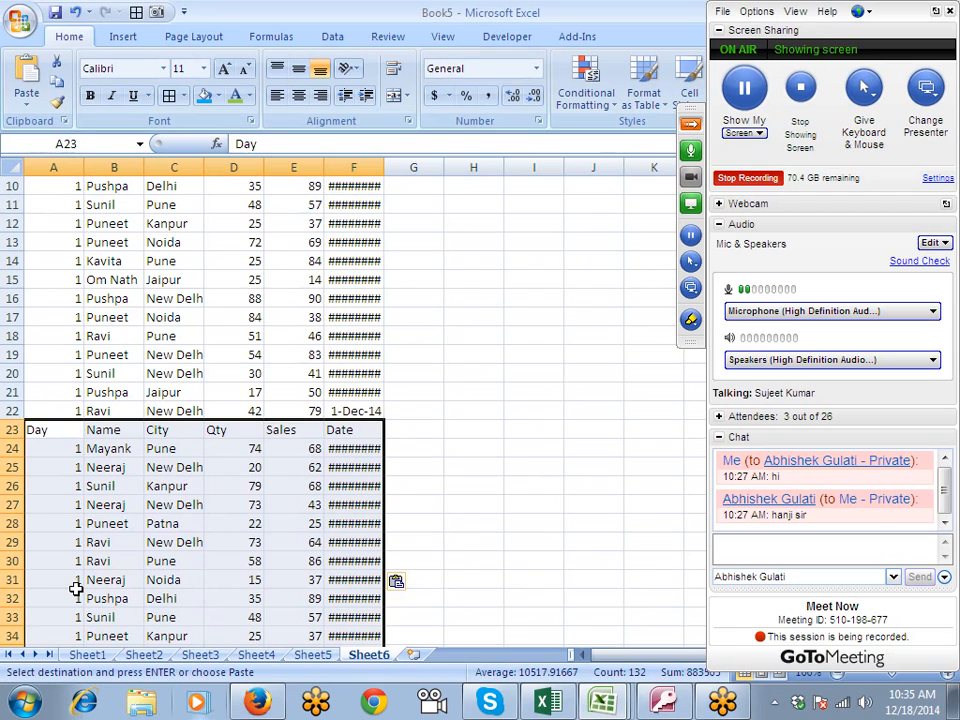
scroll(76, 590, up, 2)
- Delete the contents of columns A to F on Sheet6 and open the Office Clipboard pane
drag(53, 166, 356, 181)
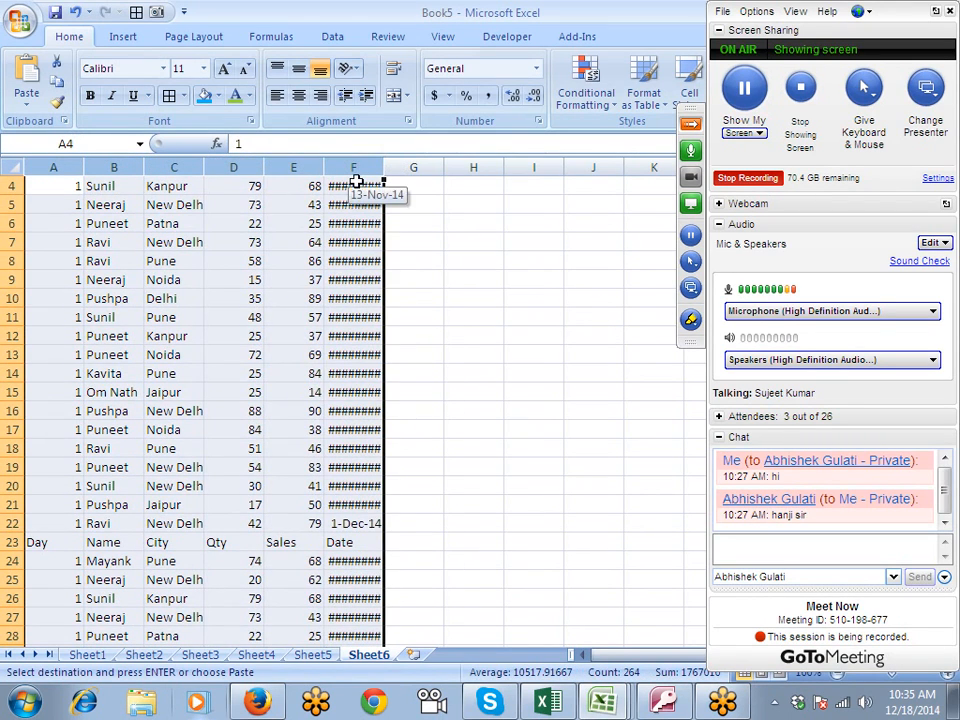
key(Delete)
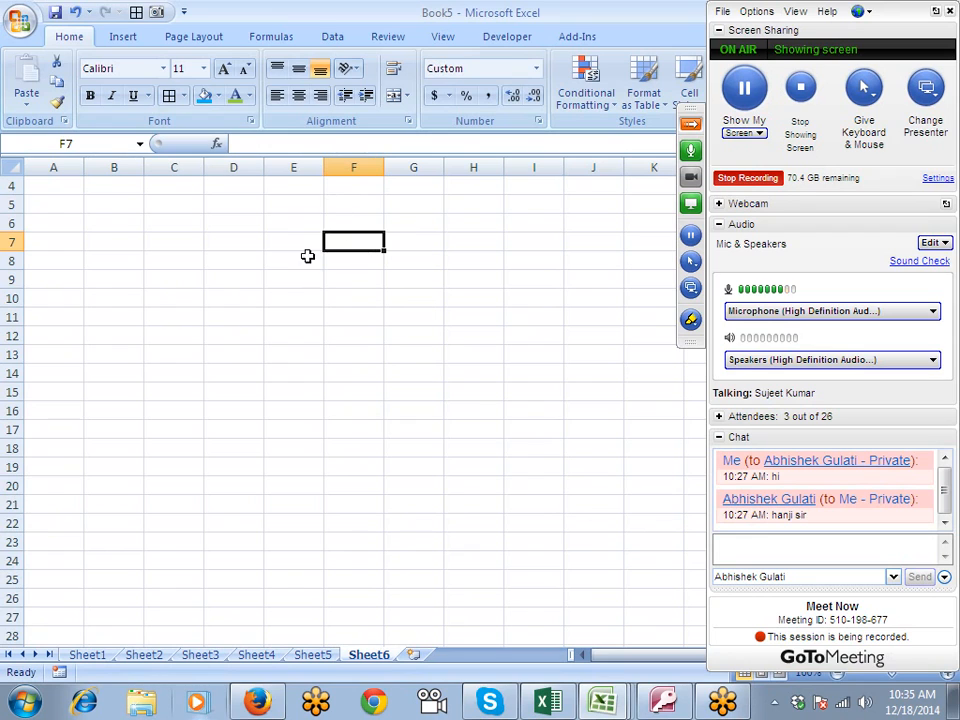
click(64, 121)
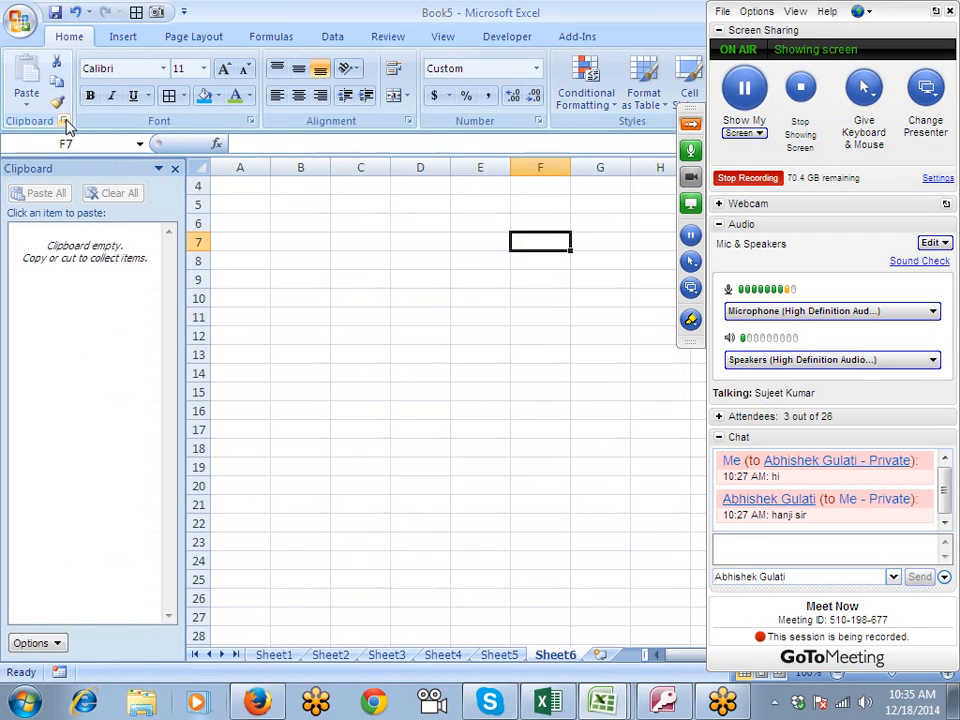
- Copy A1:F22 on each worksheet from Sheet1 to Sheet5 in turn to collect the data in the Office Clipboard
click(290, 655)
drag(246, 190, 541, 572)
key(ctrl+c)
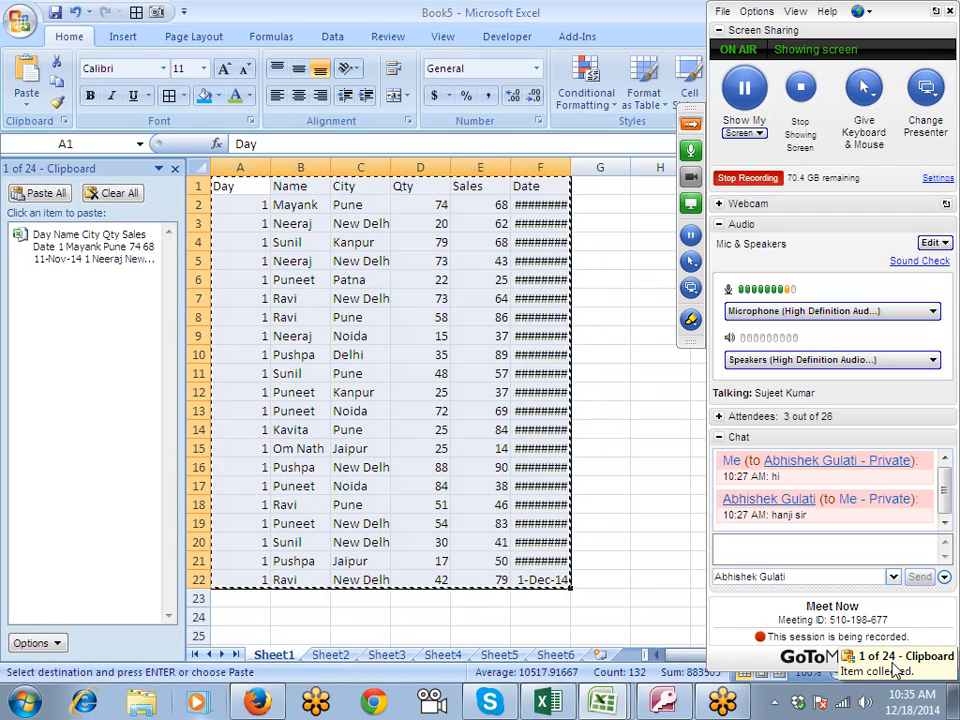
click(330, 655)
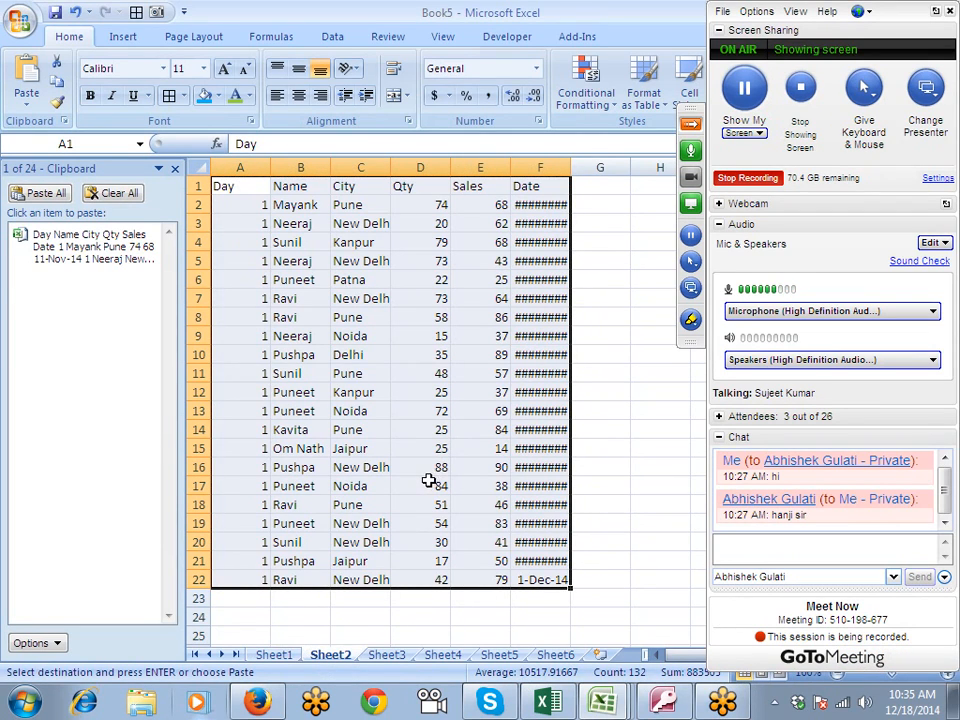
key(ctrl+c)
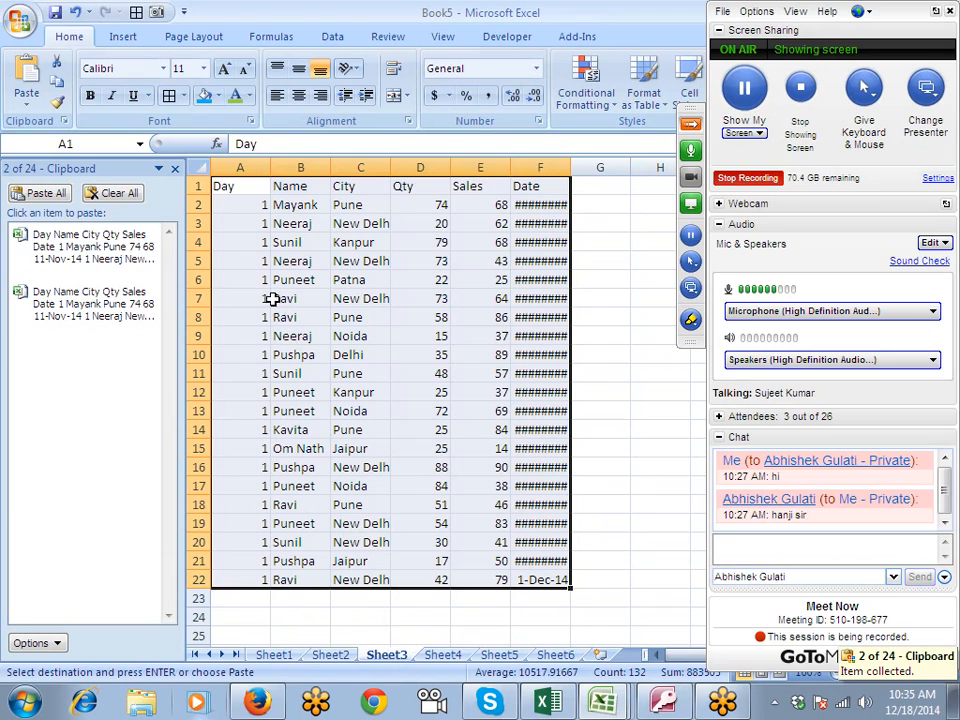
click(443, 655)
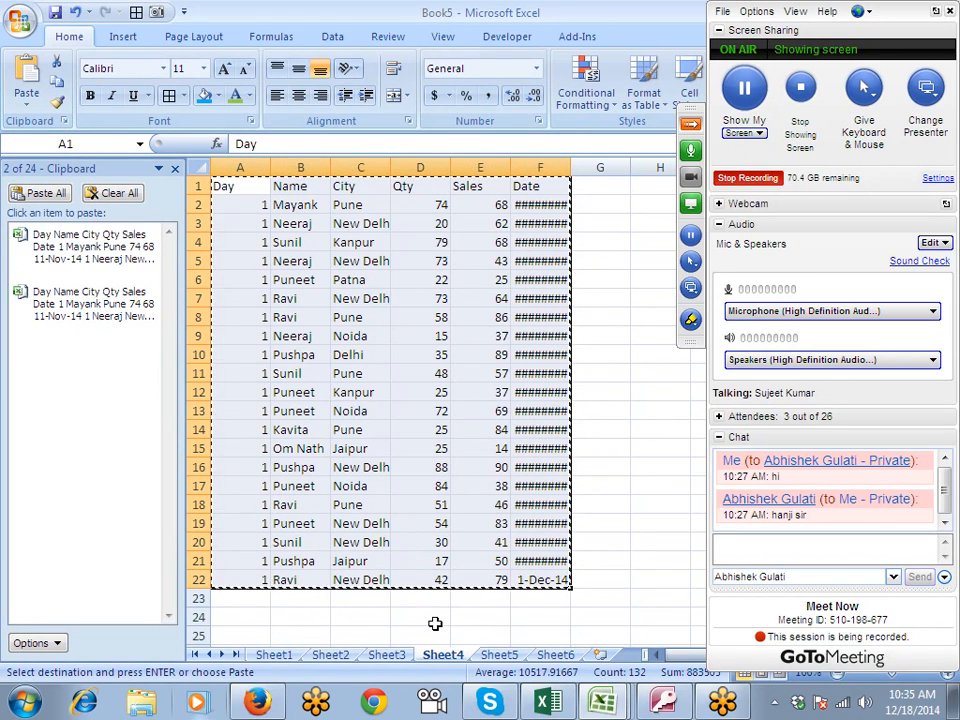
click(419, 525)
click(499, 654)
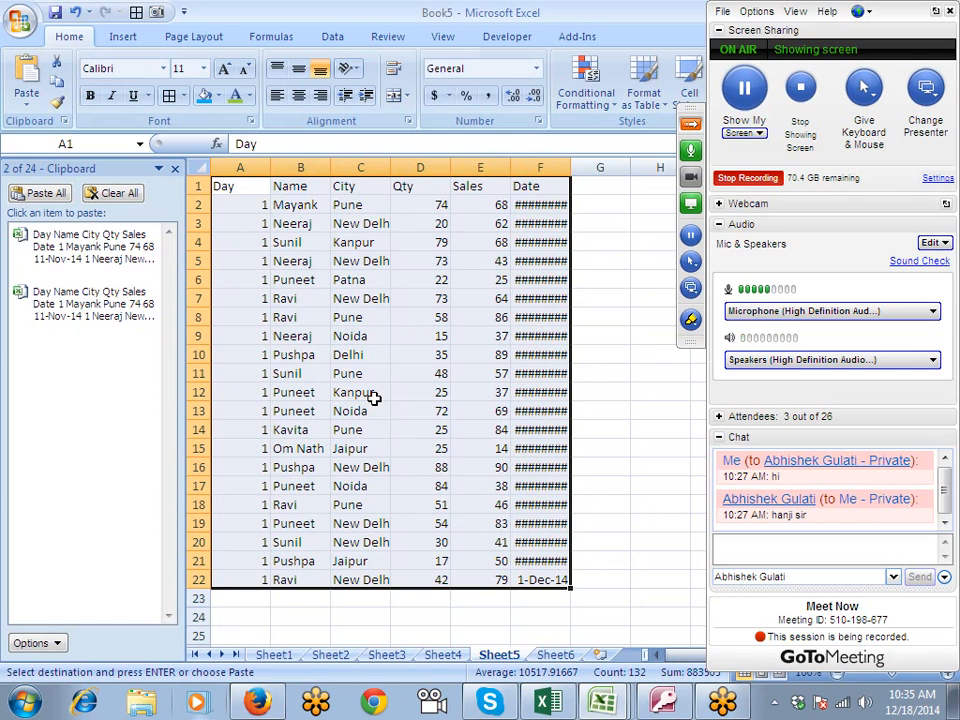
key(ctrl+c)
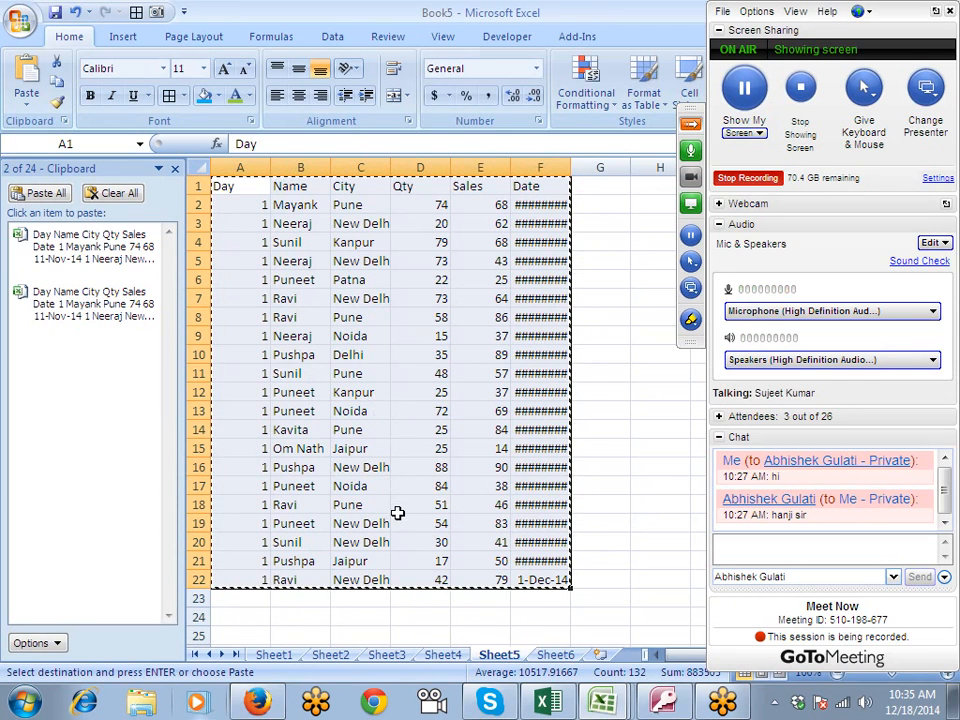
- Paste all collected clipboard items on Sheet6 starting at A4 and look through the combined rows
click(535, 652)
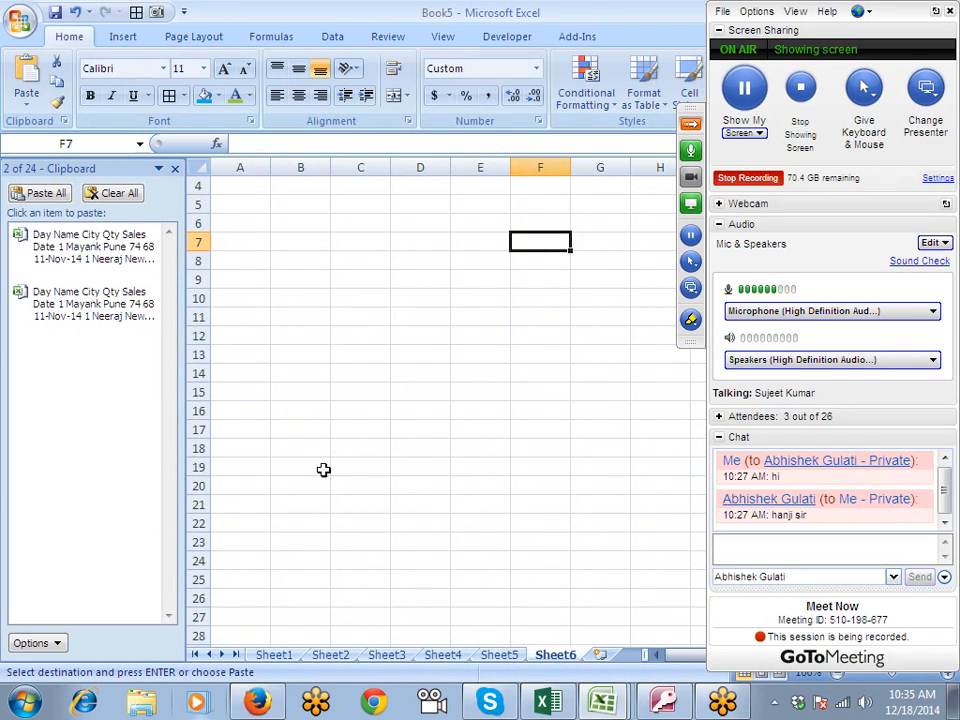
click(225, 191)
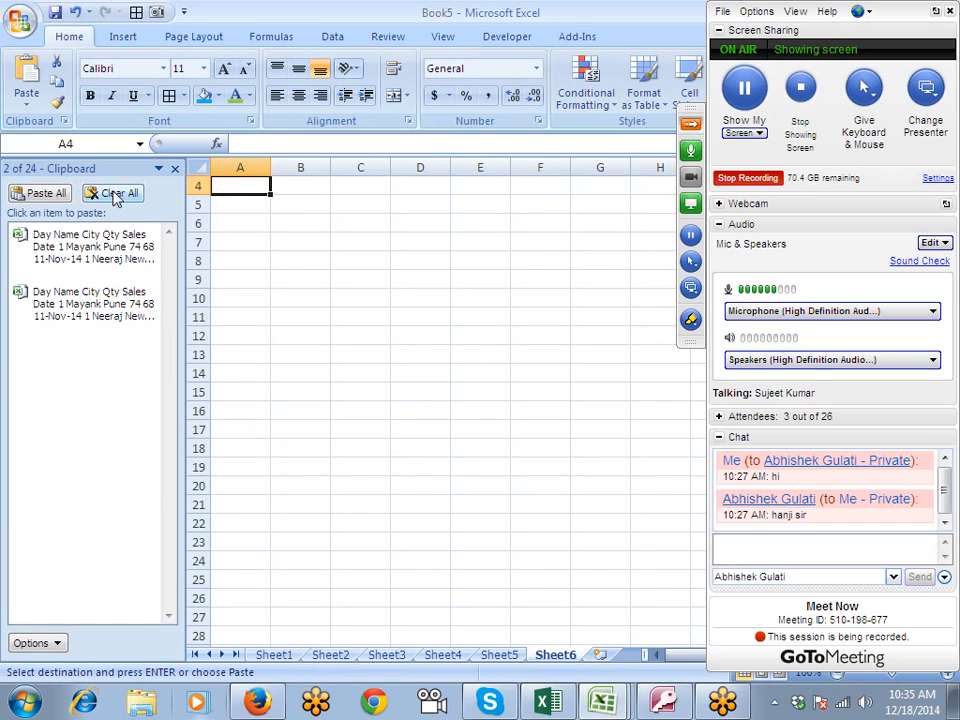
click(48, 193)
scroll(244, 364, down, 1)
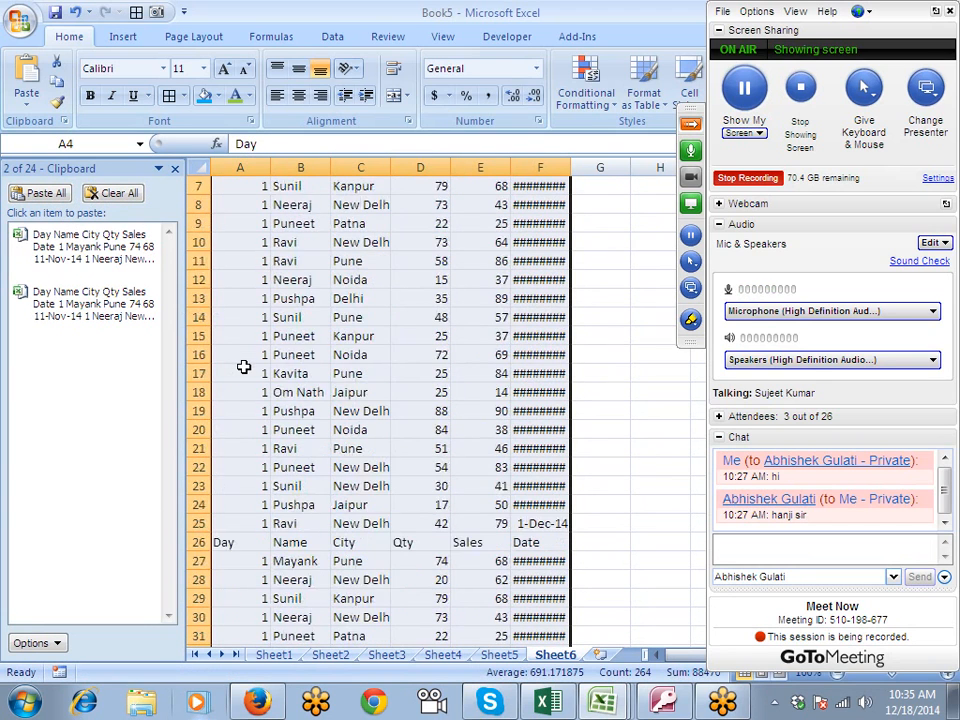
scroll(244, 367, down, 5)
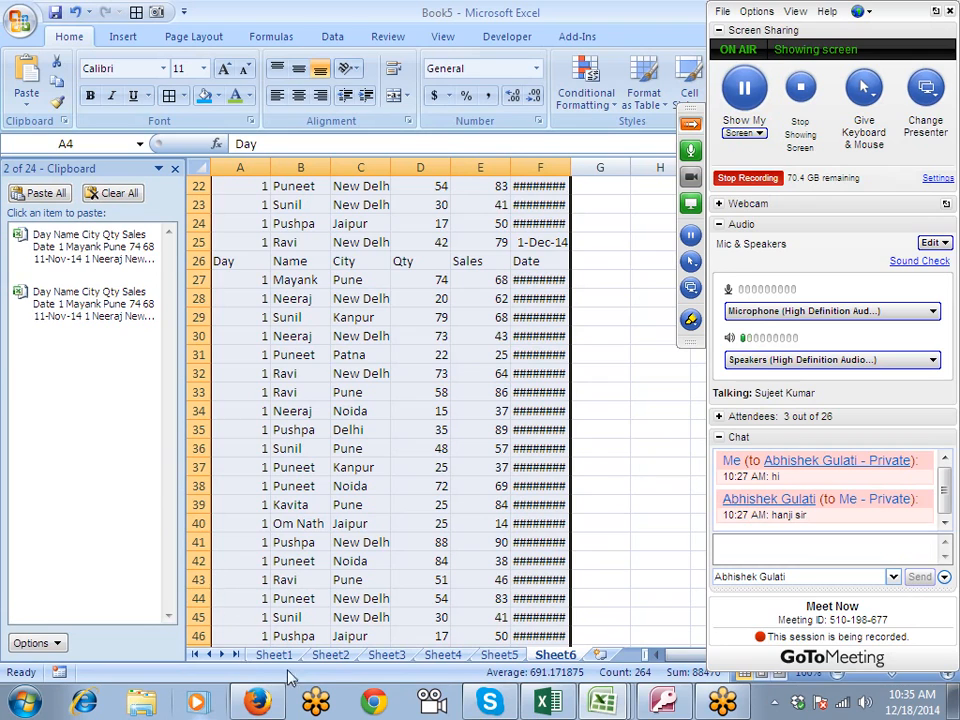
- Copy the combined data on Sheet6, clear all clipboard items and close the Clipboard pane
key(ctrl+c)
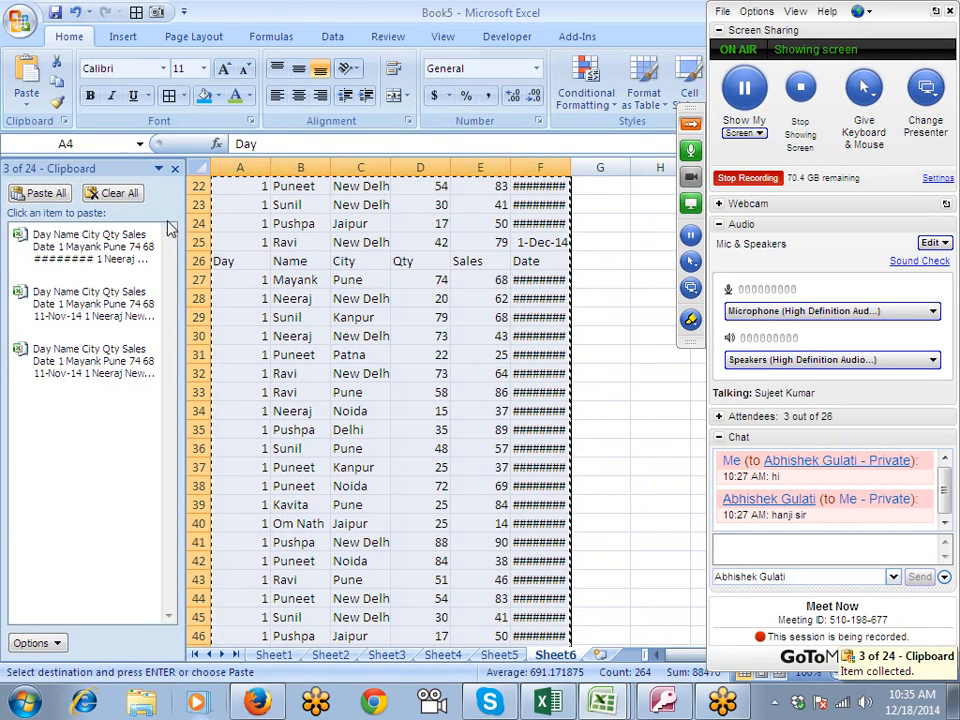
click(113, 194)
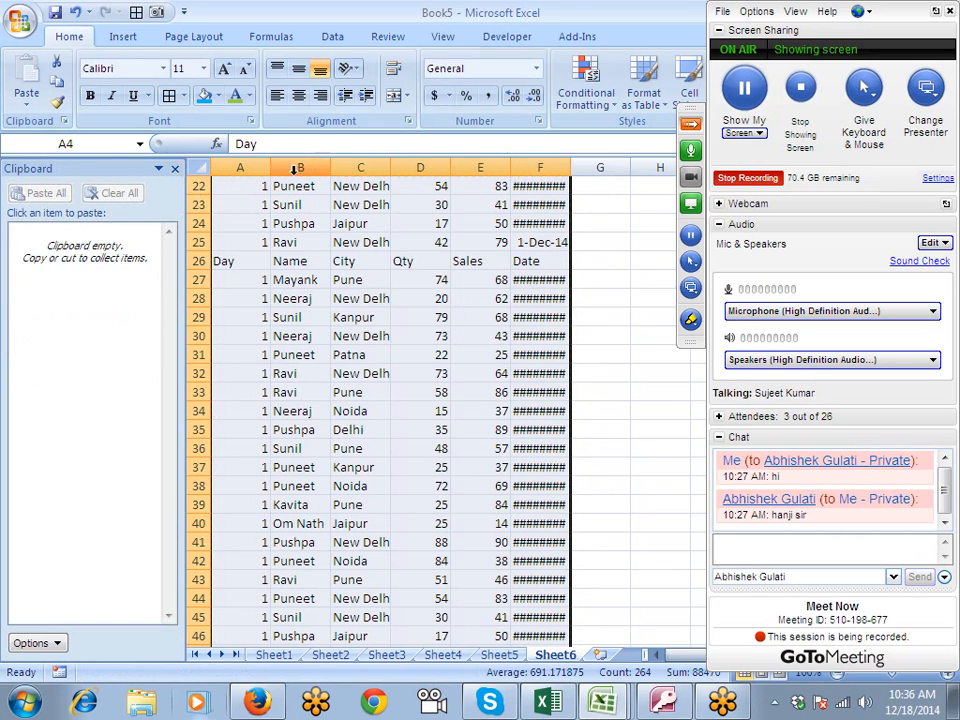
click(173, 171)
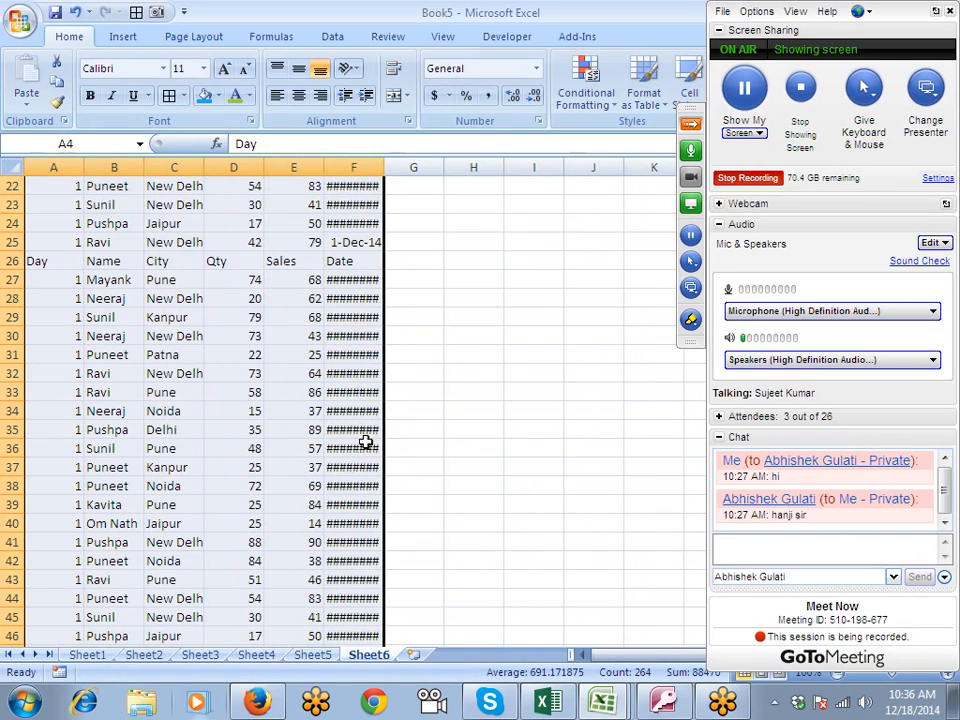
- Add a new worksheet, Sheet7, and fill cell C3 with blue
click(418, 655)
click(195, 232)
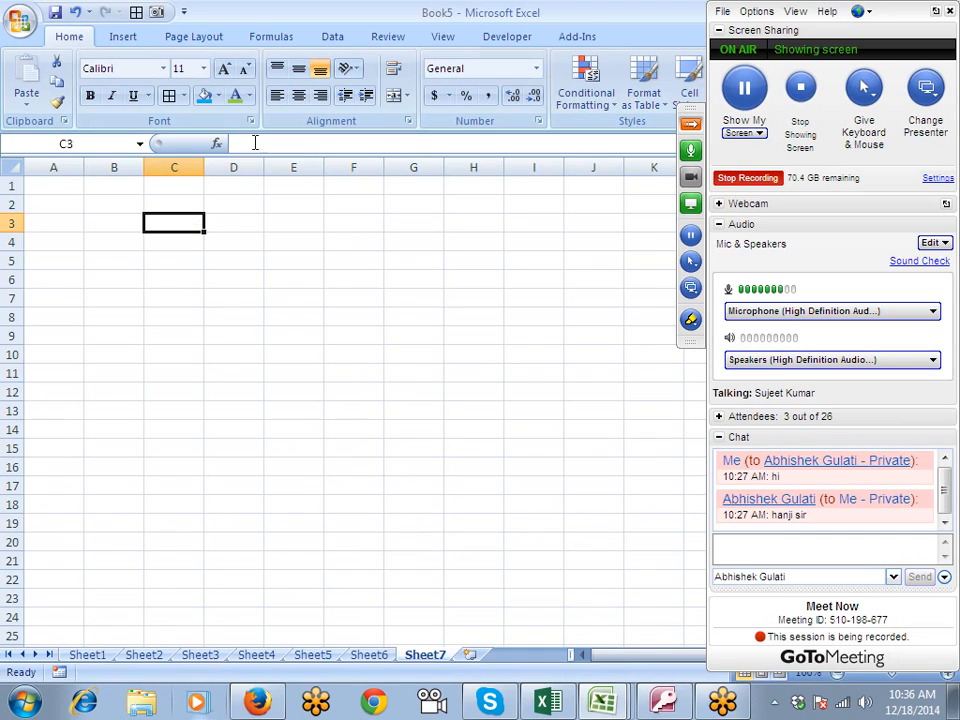
click(205, 97)
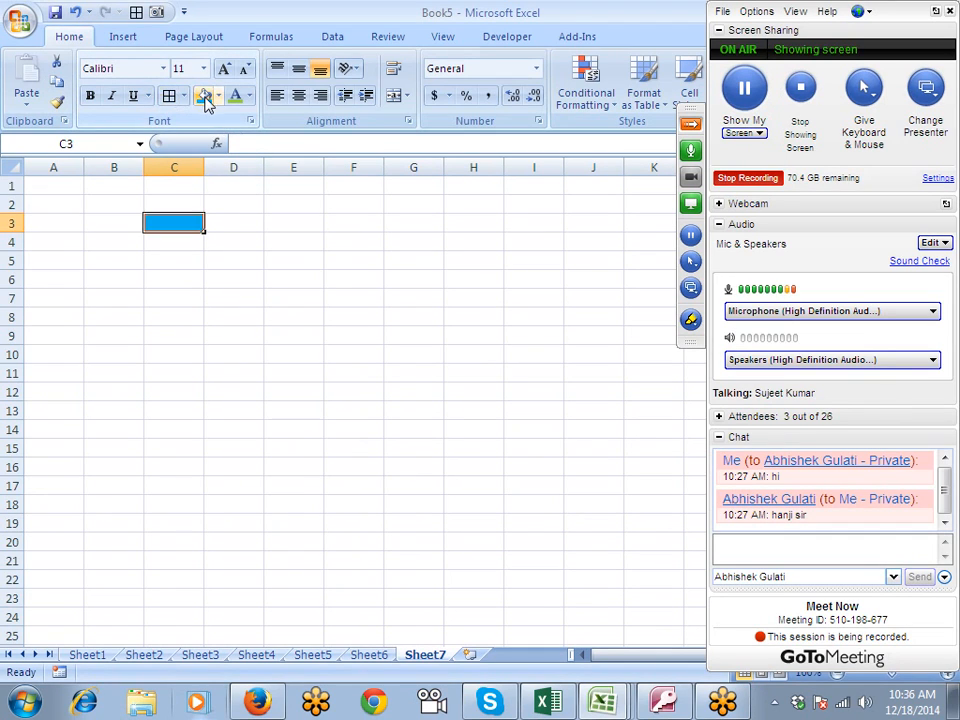
click(305, 277)
click(305, 377)
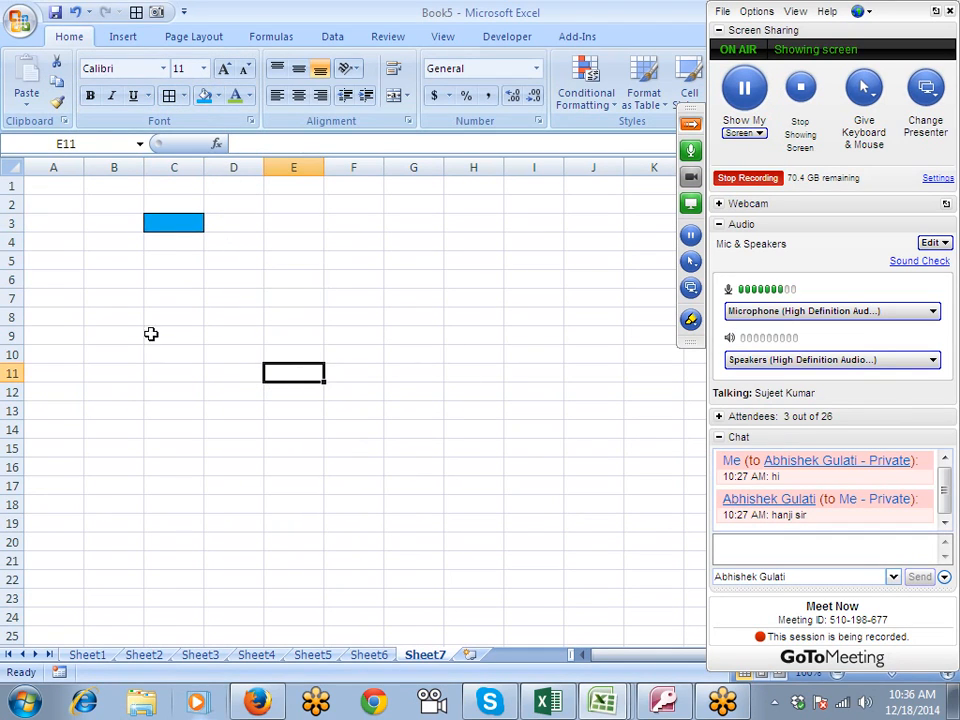
- Use Format Painter to copy C3's formatting to D7, and D7's formatting to B8
click(172, 223)
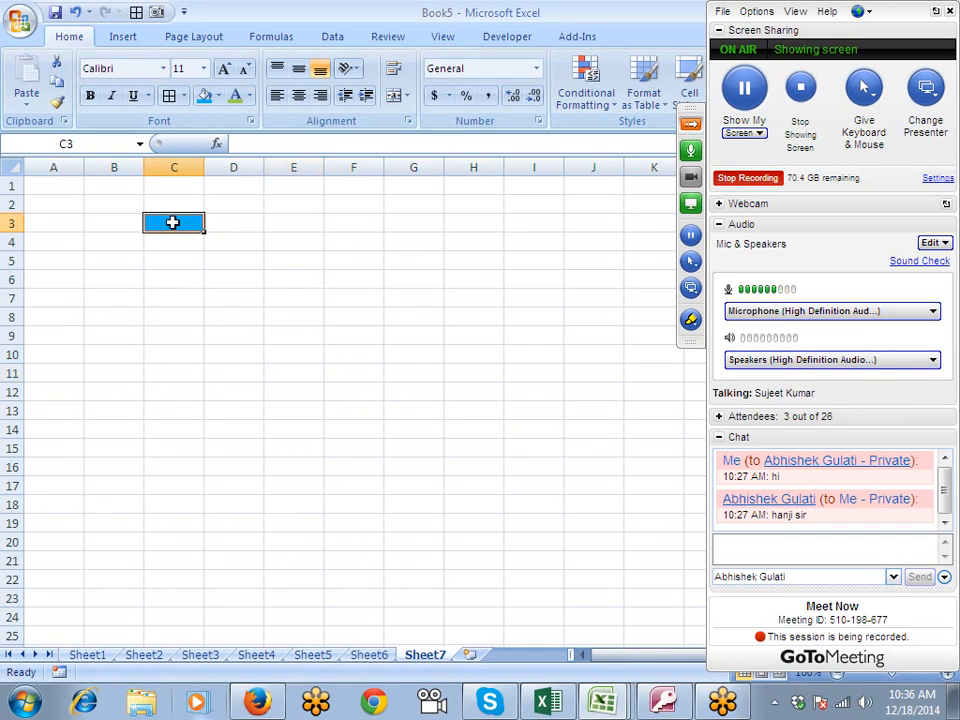
click(57, 103)
click(243, 304)
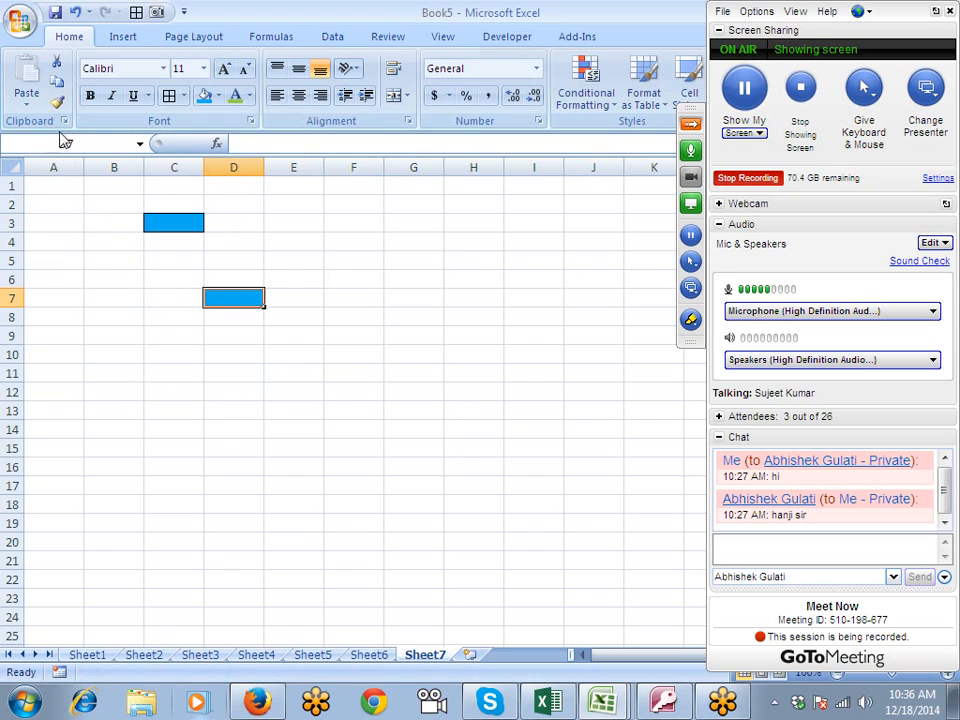
click(57, 102)
click(117, 317)
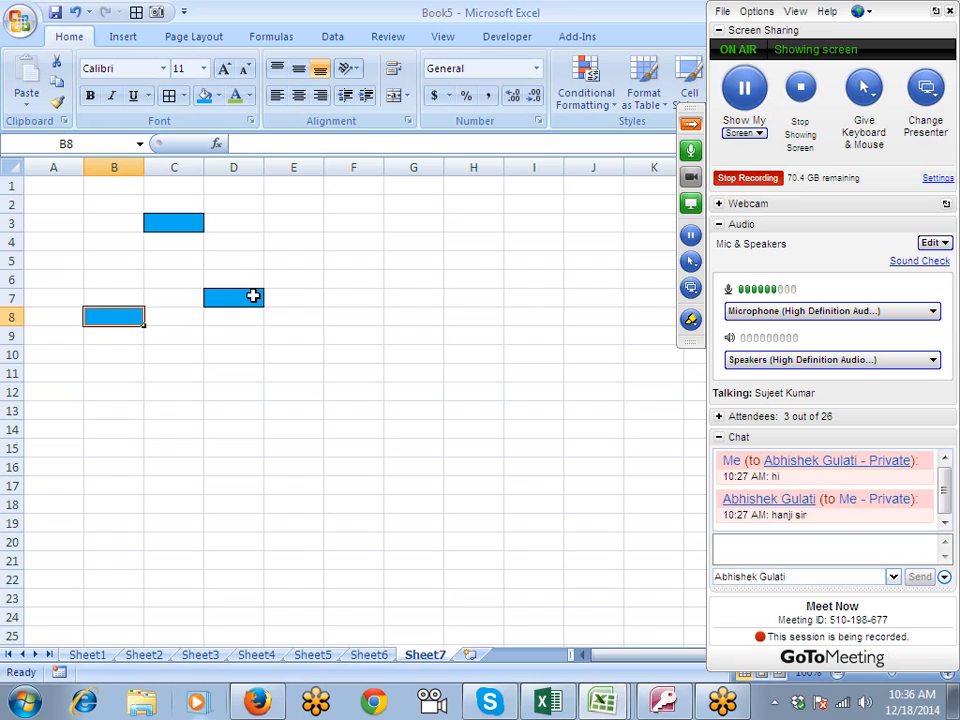
- Lock Format Painter on B8's formatting and apply it to C11, D12, E9, E6, D3, D4 and C6
double_click(57, 102)
click(150, 373)
click(247, 391)
click(293, 335)
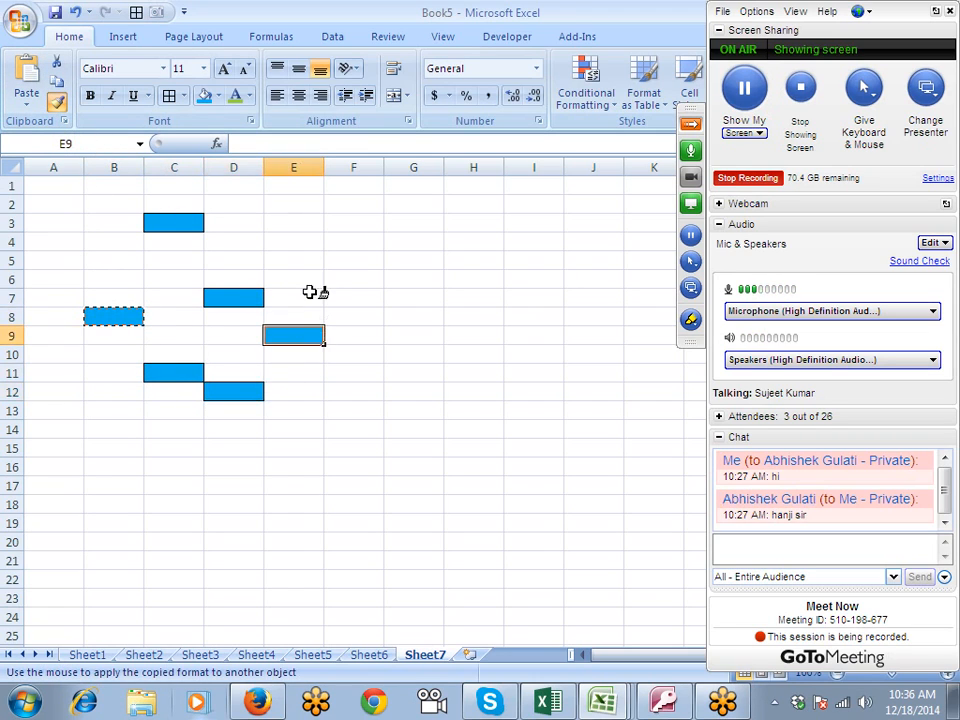
click(293, 279)
click(250, 223)
click(234, 242)
click(172, 279)
- Apply the locked format to the remaining cells of C3:D12 and to F7, and turn Format Painter off
click(167, 258)
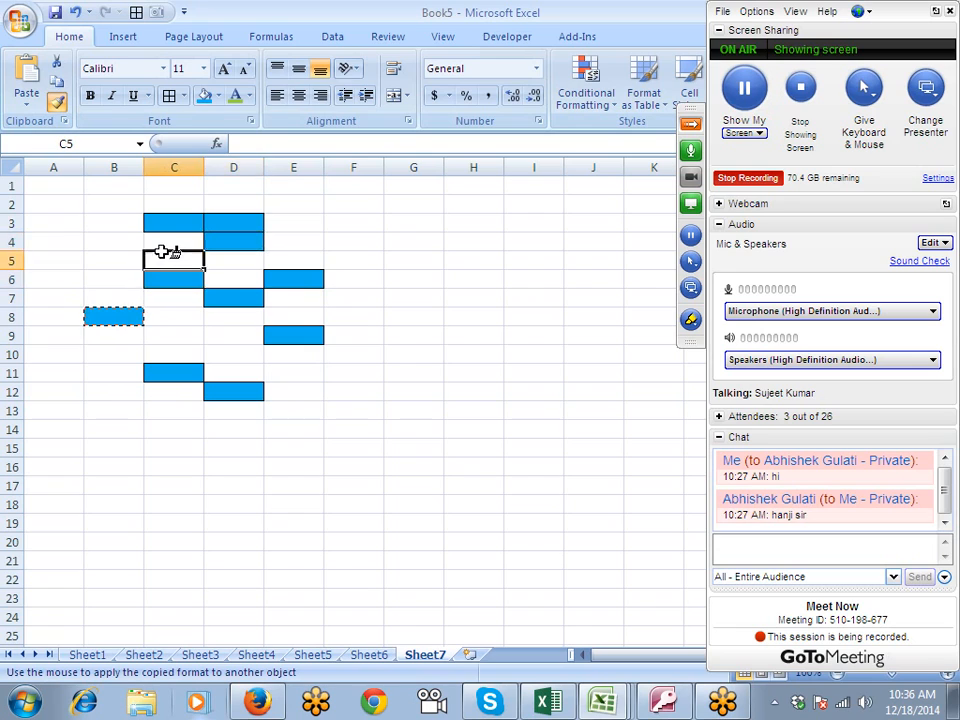
click(161, 242)
click(225, 261)
click(225, 282)
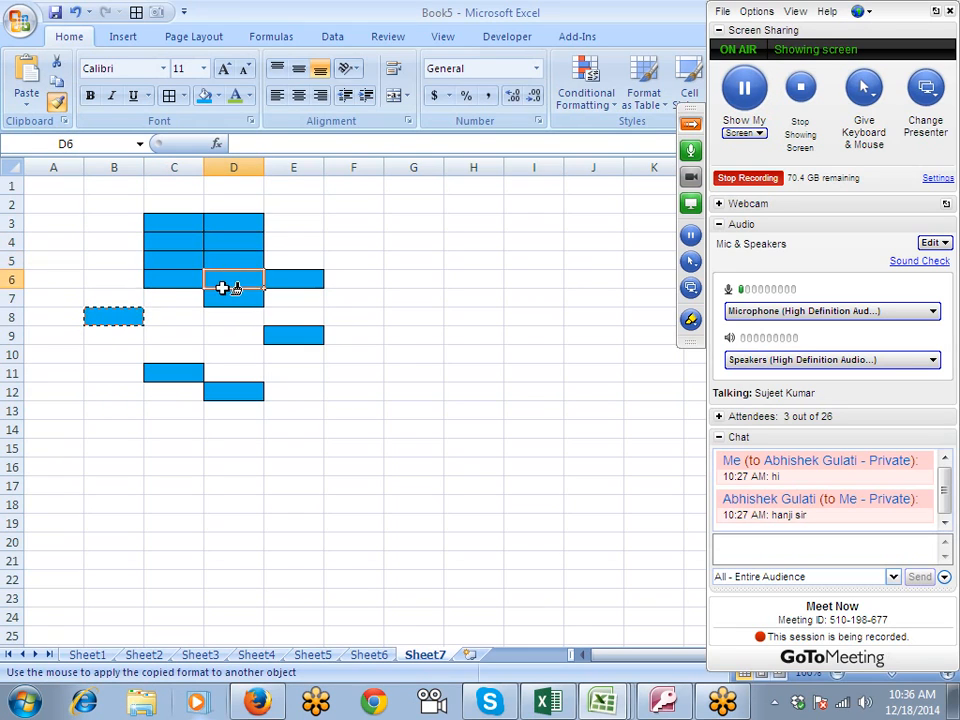
click(176, 298)
click(171, 320)
mouse_move(171, 323)
mouse_down()
mouse_move(225, 321)
mouse_move(225, 336)
mouse_move(184, 336)
mouse_move(181, 346)
mouse_move(228, 358)
mouse_up()
click(236, 375)
click(184, 392)
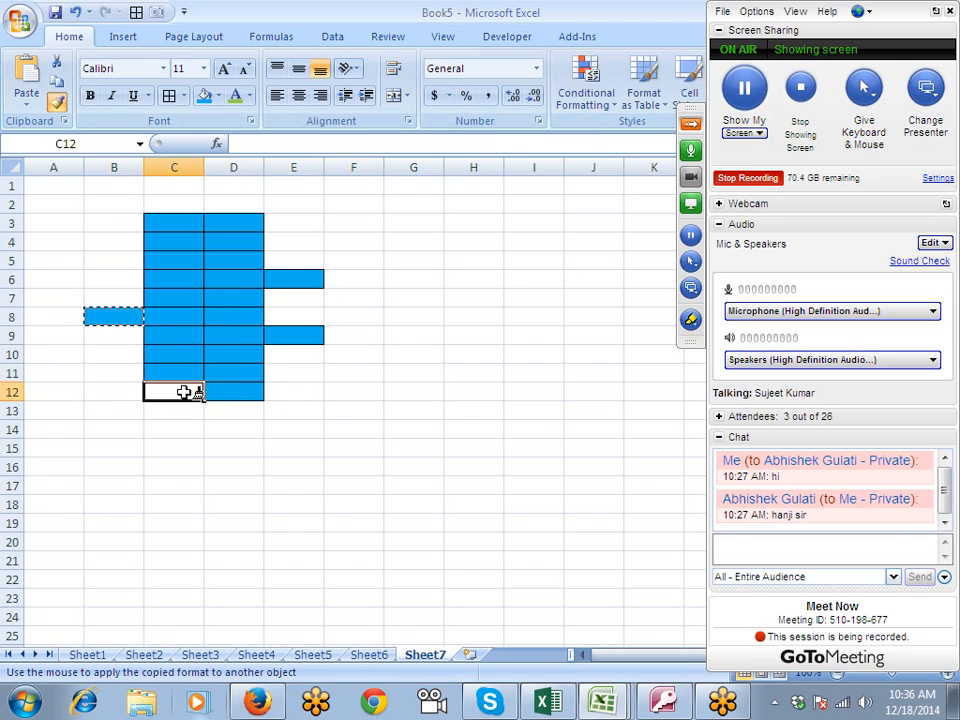
click(213, 290)
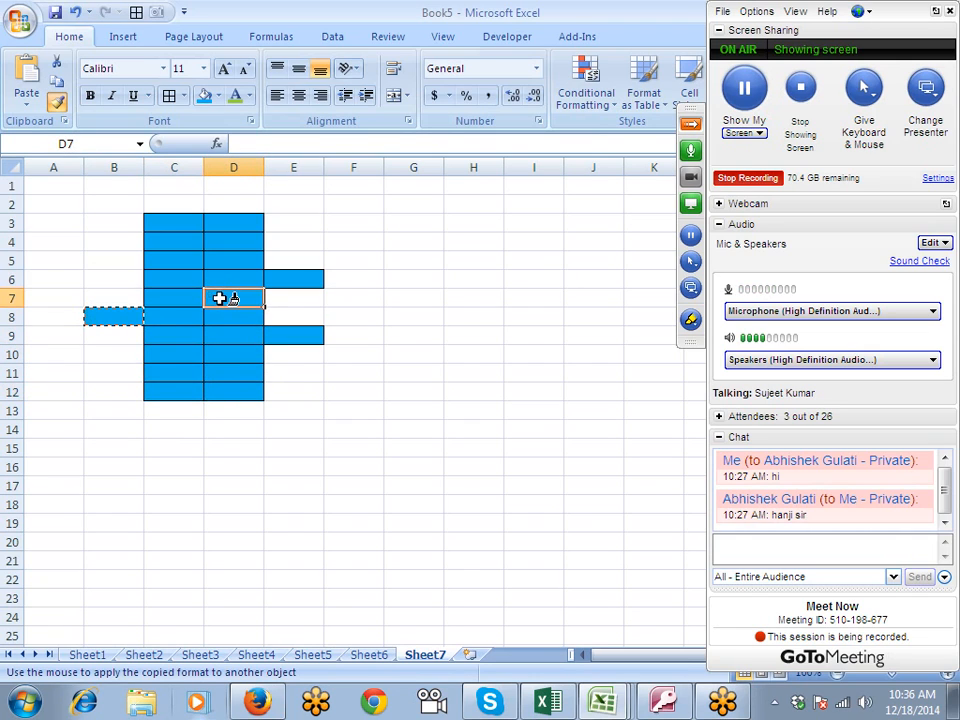
click(352, 299)
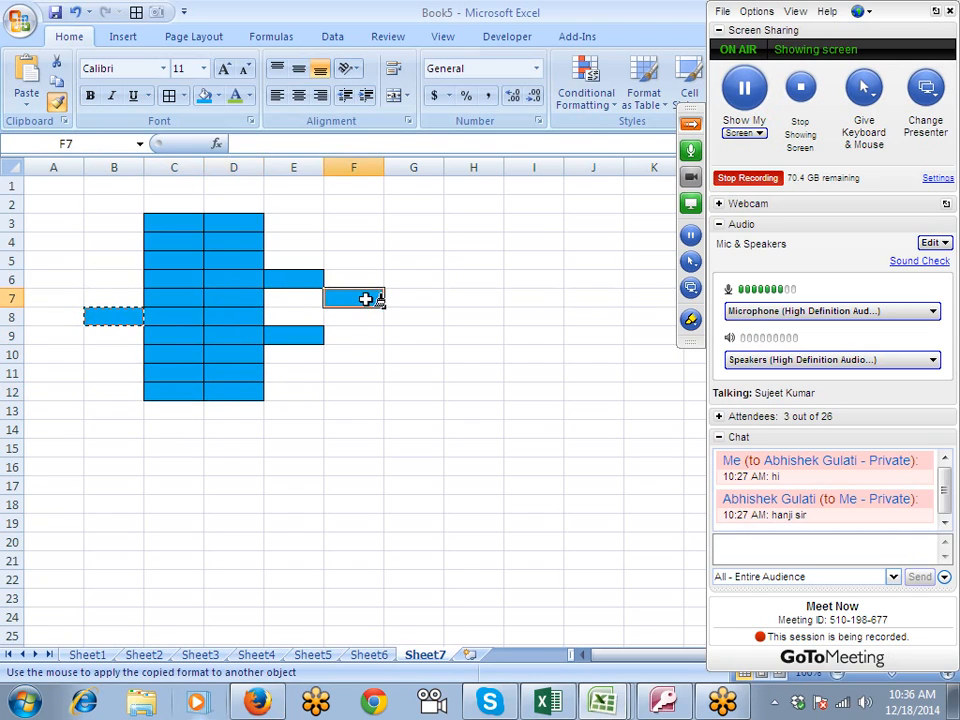
click(60, 106)
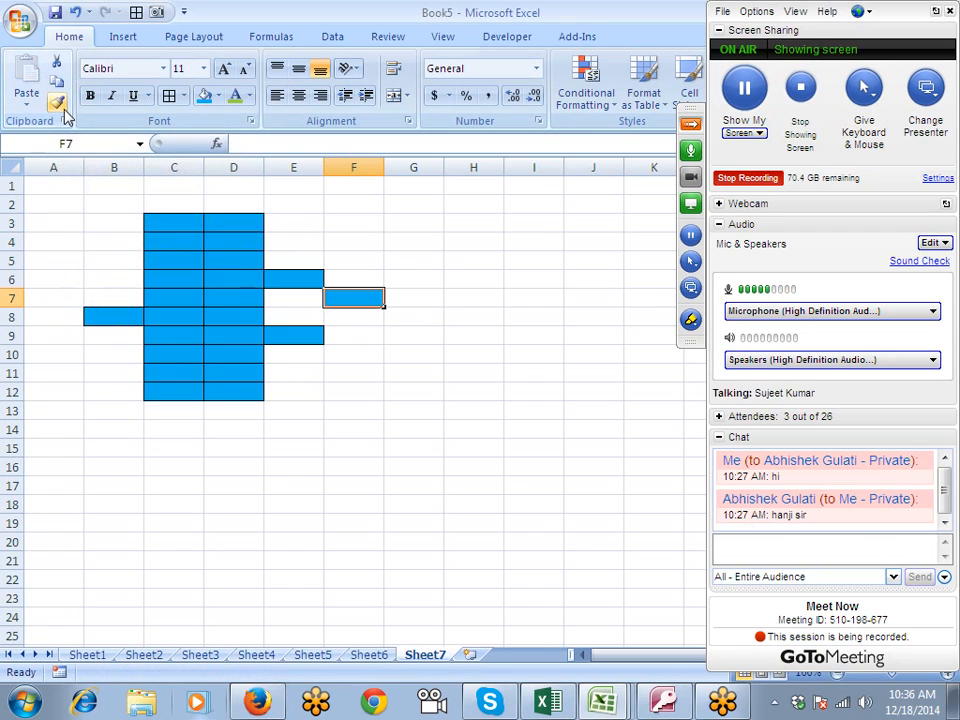
click(360, 391)
click(735, 179)
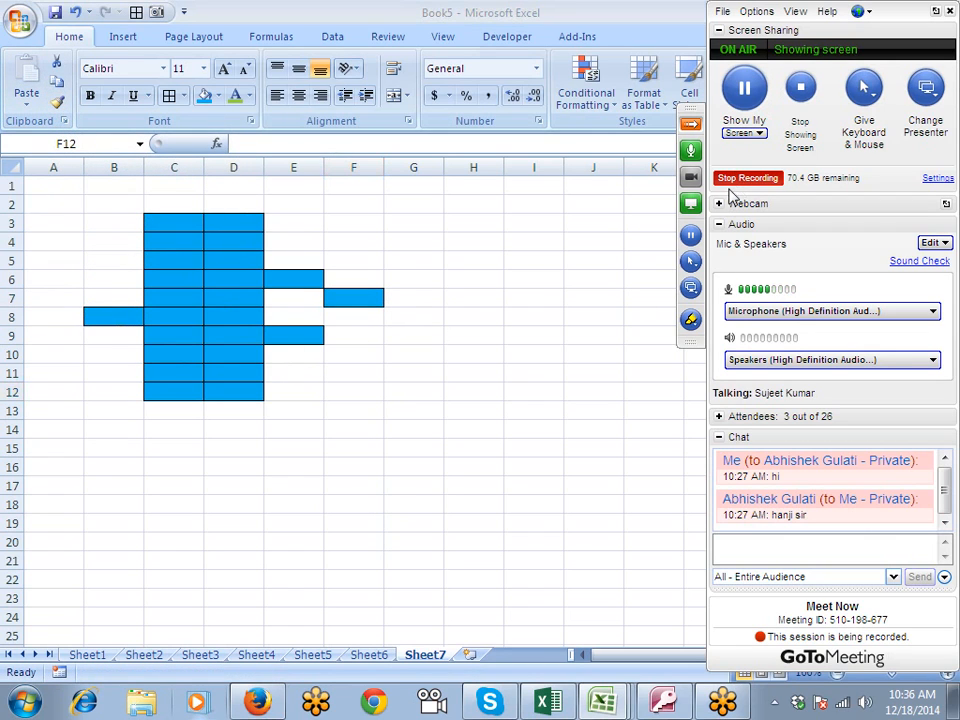